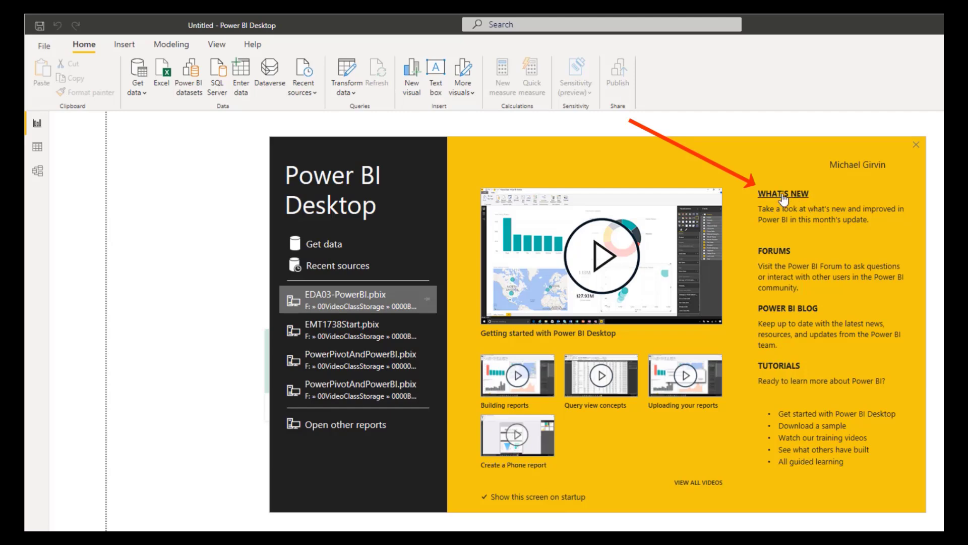
# Dismiss the start screen and save the new report to the Desktop as EDA-03-Reports
pyautogui.click(915, 145)
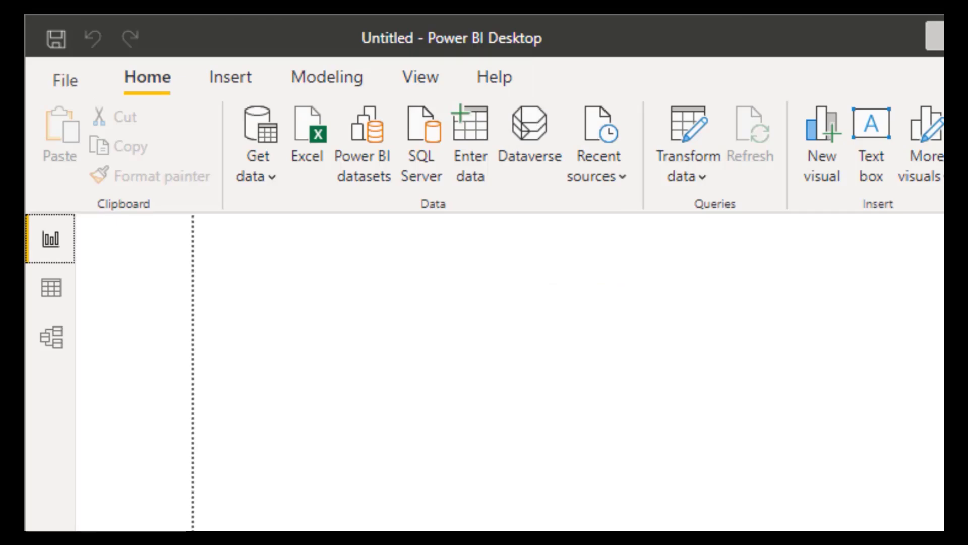
pyautogui.press('F12')
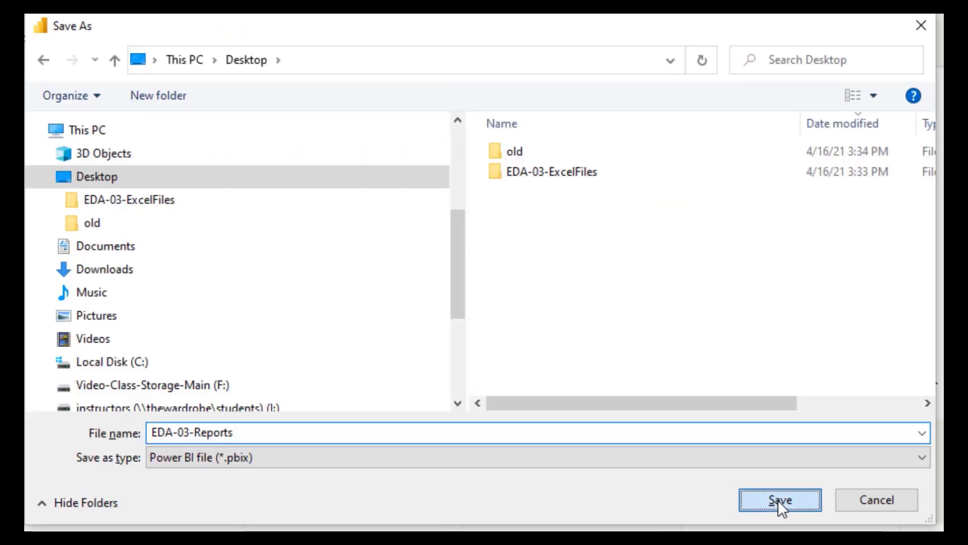
pyautogui.click(778, 500)
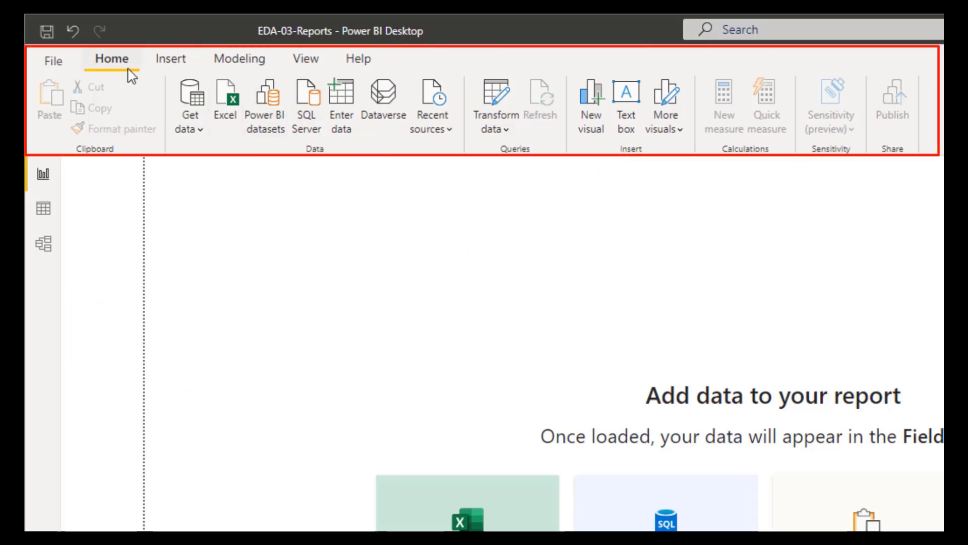
# Look over the Modeling commands and the Fields and Filters panes of the empty report
pyautogui.click(263, 65)
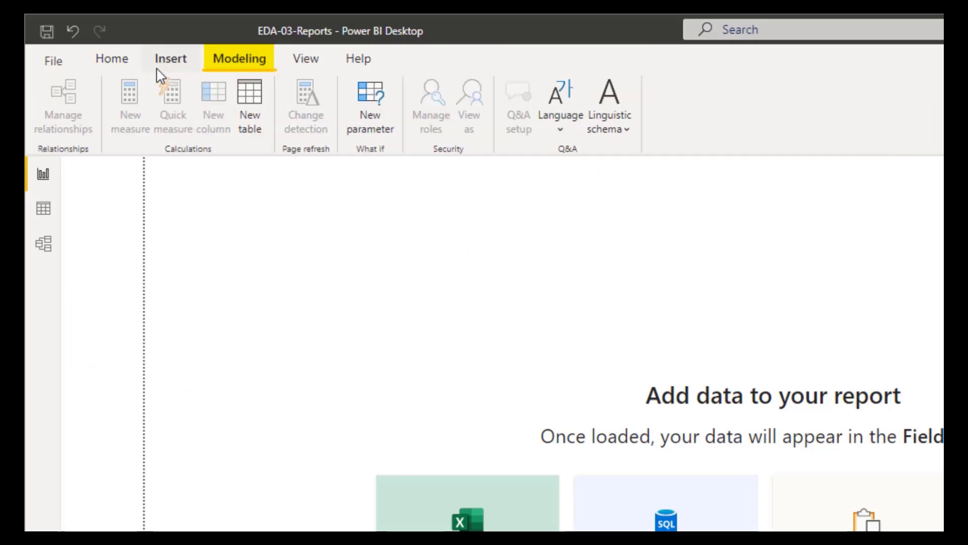
pyautogui.click(125, 65)
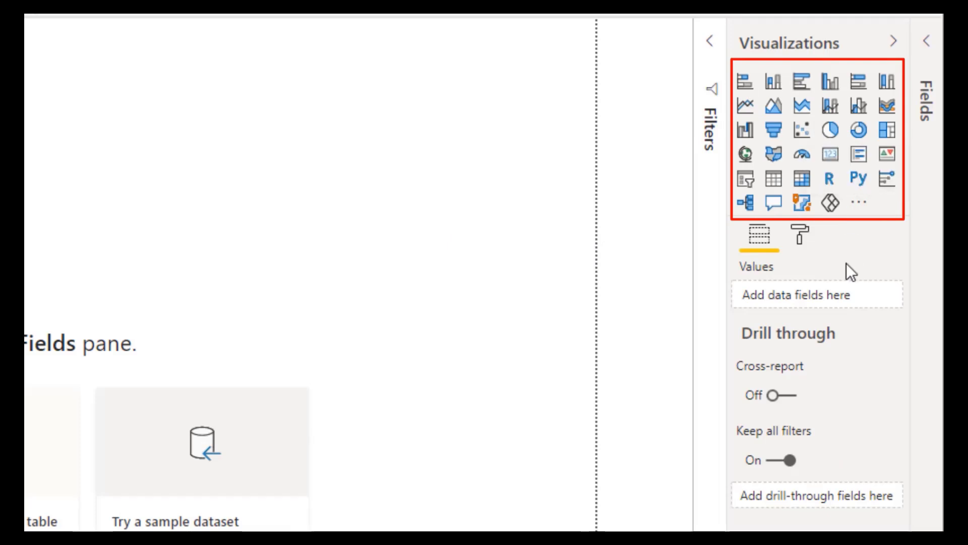
pyautogui.click(927, 42)
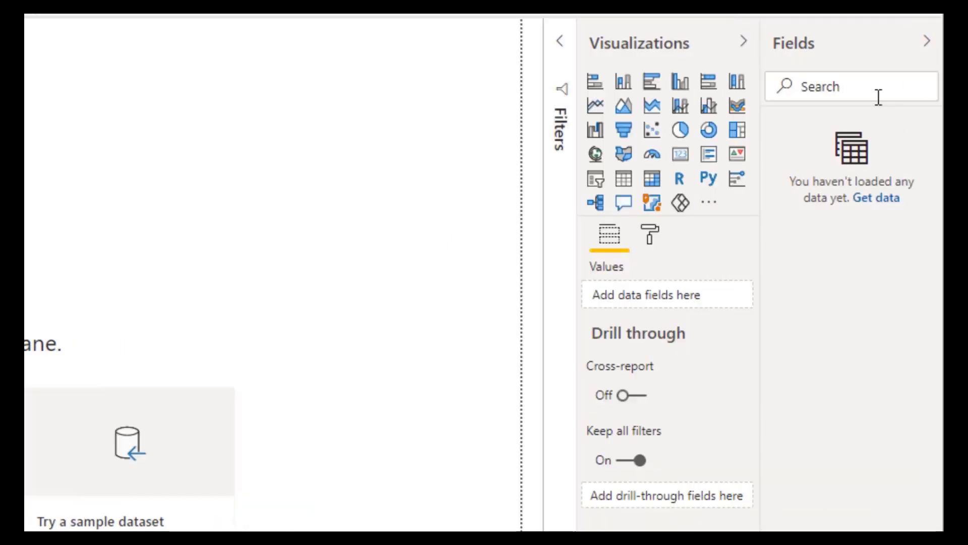
pyautogui.click(928, 42)
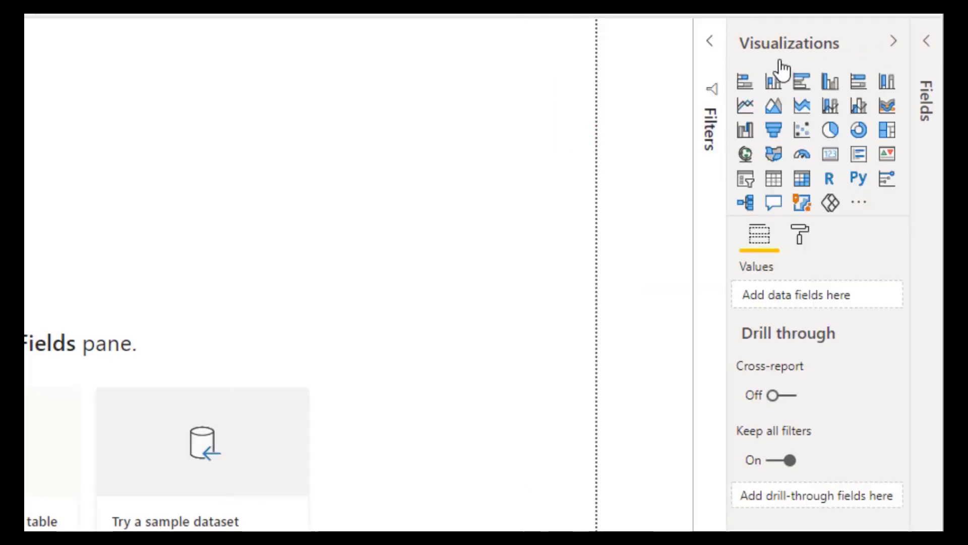
pyautogui.click(710, 40)
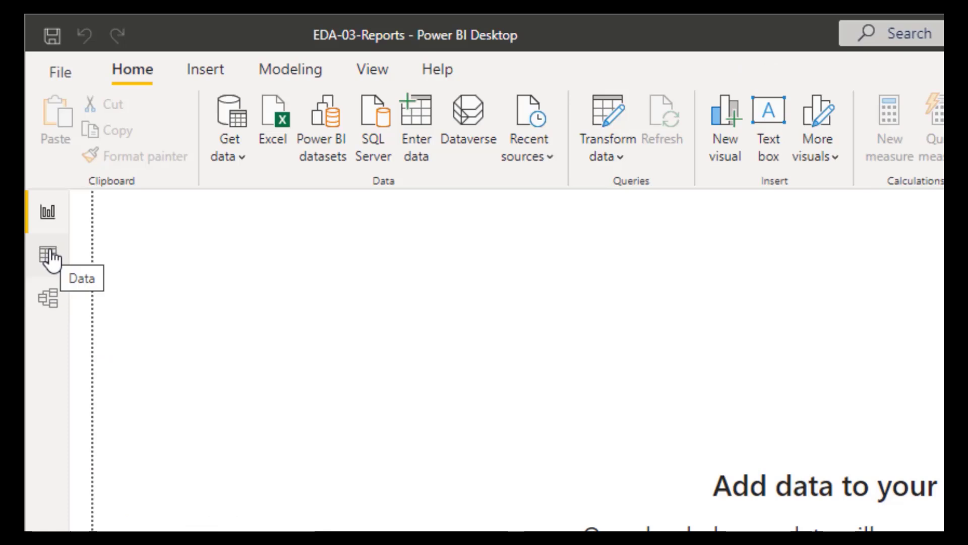
# Look at the empty Data and Model views and return to Report view
pyautogui.click(49, 256)
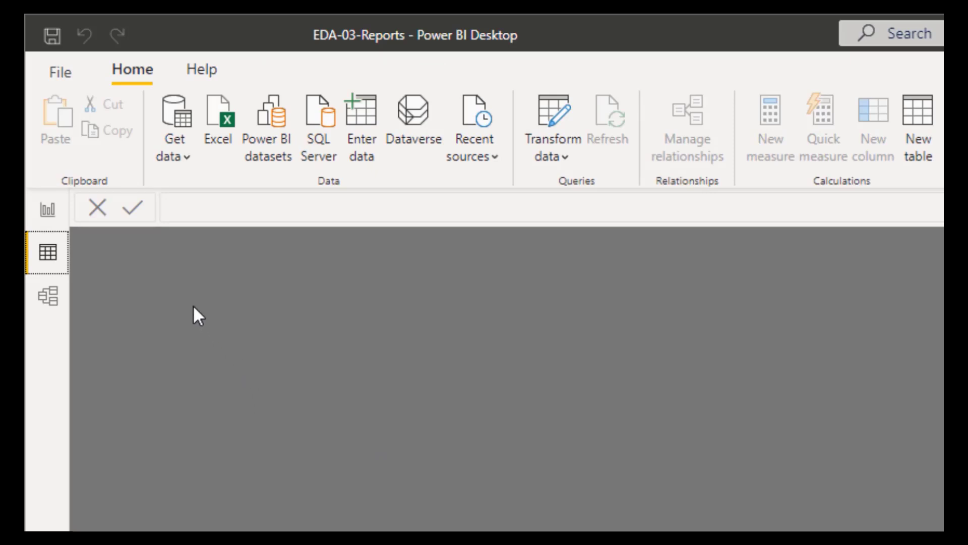
pyautogui.click(52, 302)
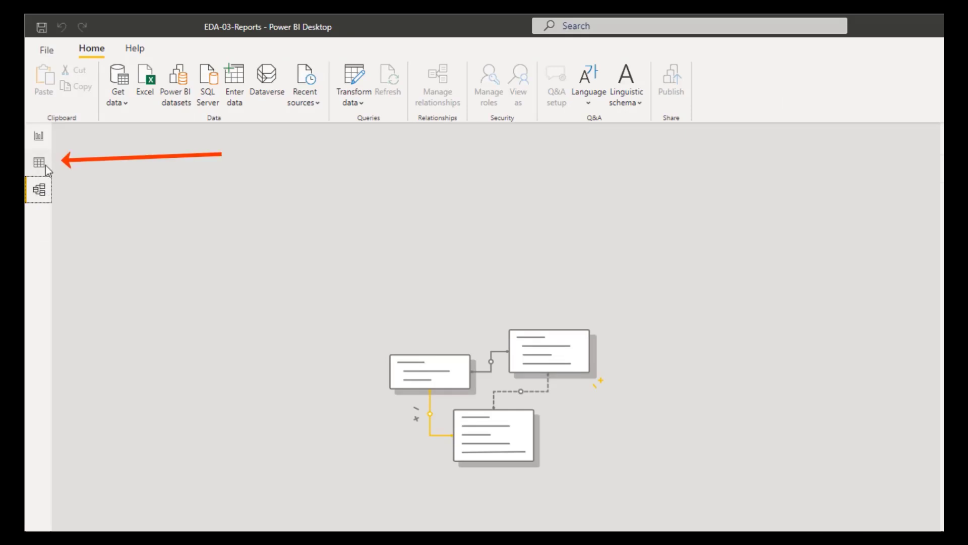
pyautogui.click(45, 166)
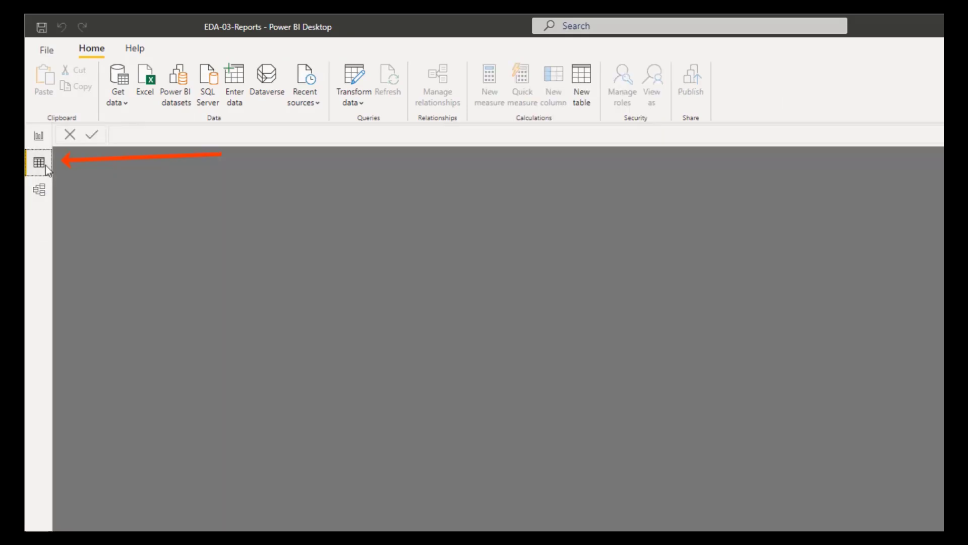
pyautogui.click(41, 141)
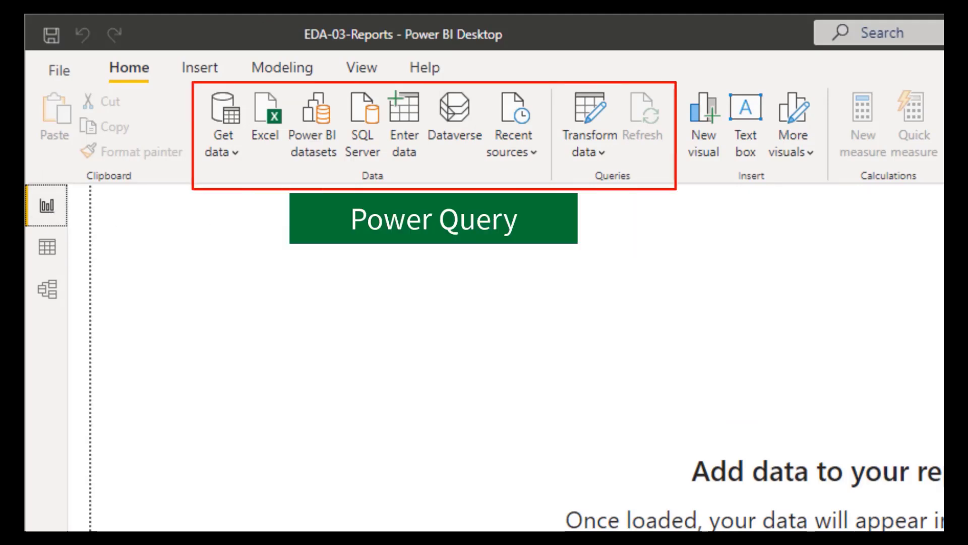
# Connect to the Excel workbook EDA03-PowerBI.xlsm in the Start folder inside EDA-03-ExcelFiles on the Desktop
pyautogui.click(271, 132)
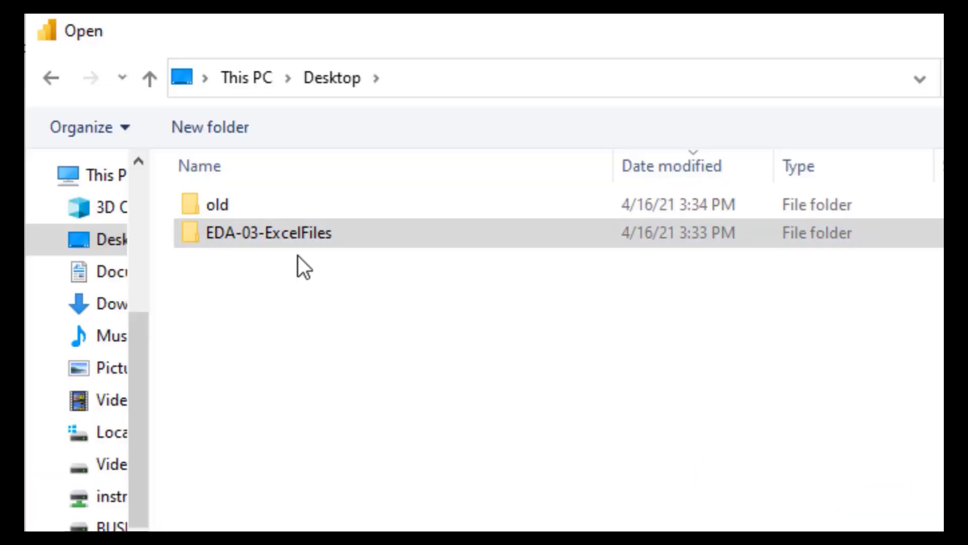
pyautogui.click(255, 245)
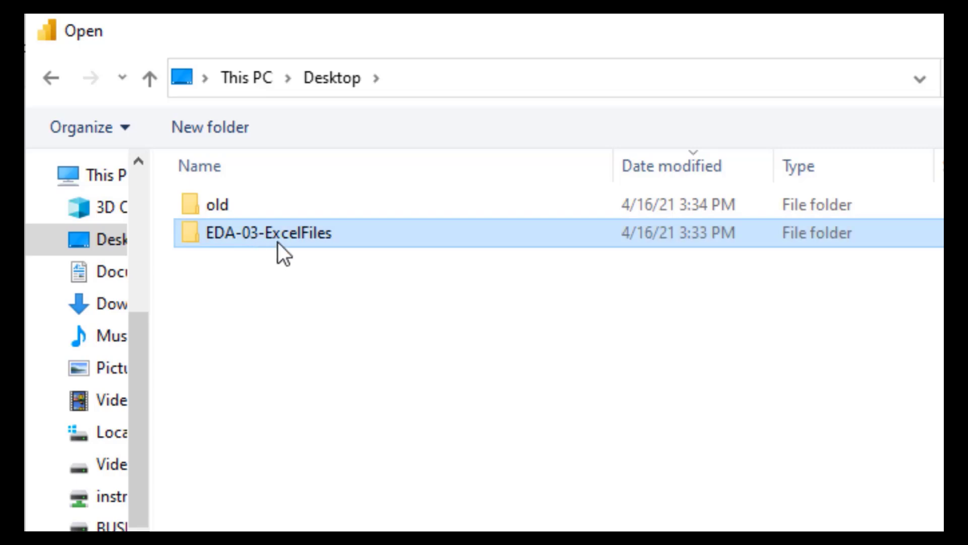
pyautogui.doubleClick(277, 242)
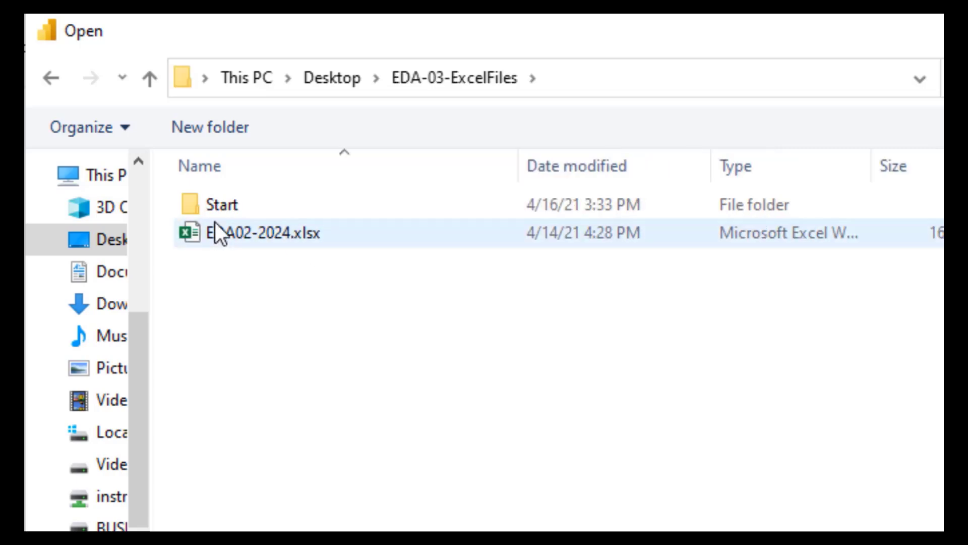
pyautogui.doubleClick(223, 210)
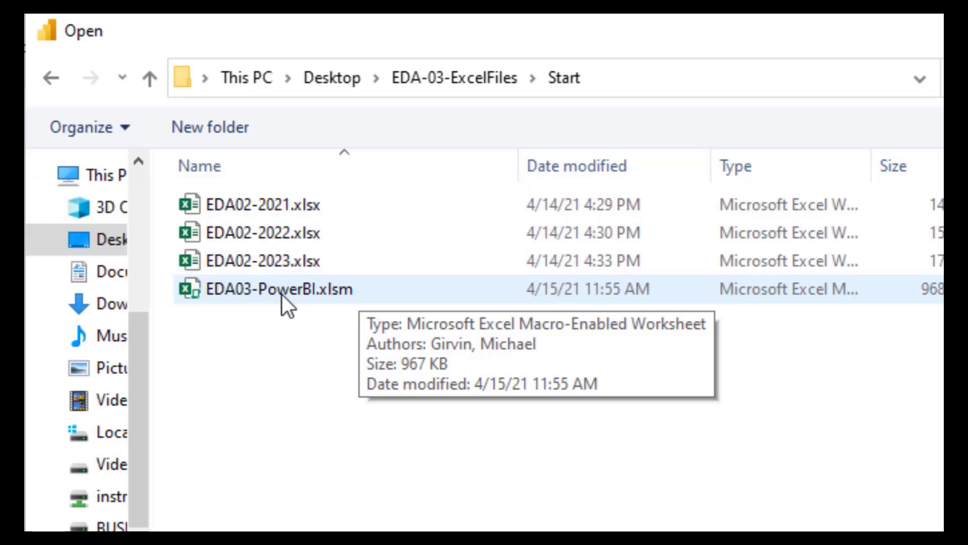
pyautogui.doubleClick(283, 294)
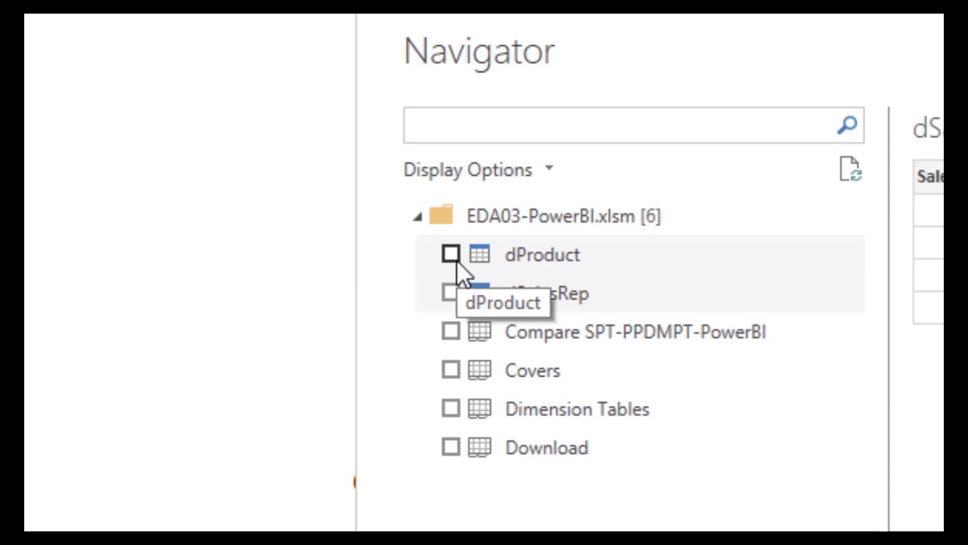
# Choose the dProduct and dSalesRep tables and bring them into the Power Query Editor for transforming
pyautogui.click(455, 258)
pyautogui.click(449, 293)
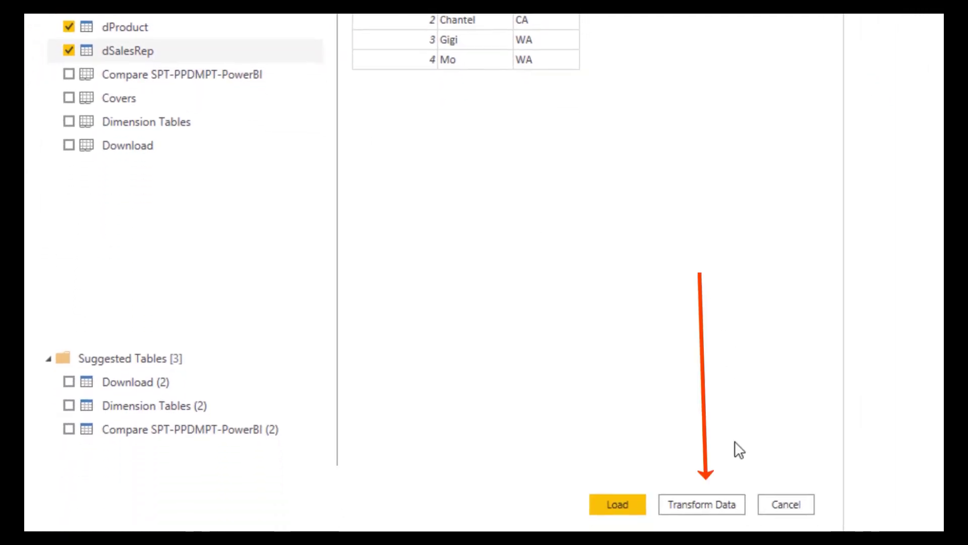
pyautogui.click(713, 506)
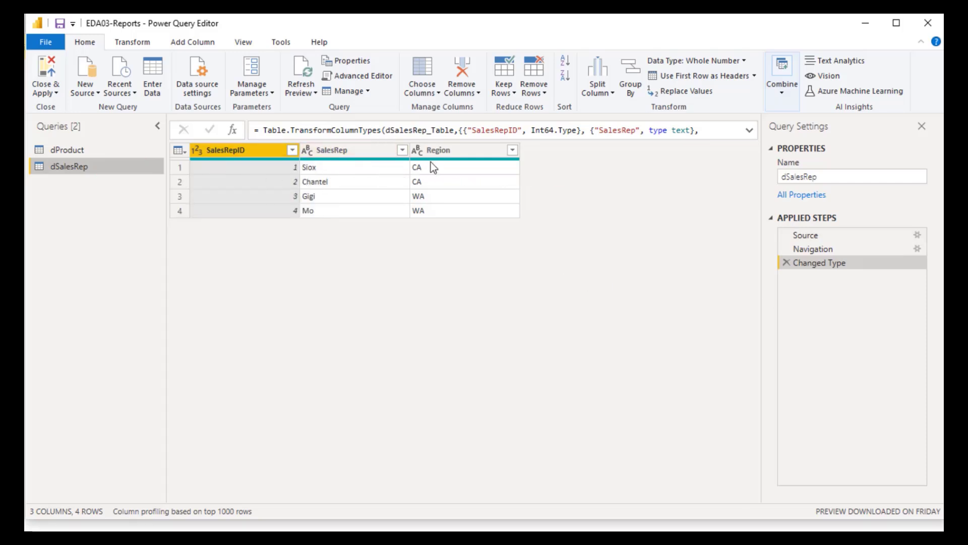
# Check the Region column's data type options, the dProduct query and the load settings of dSalesRep
pyautogui.click(418, 152)
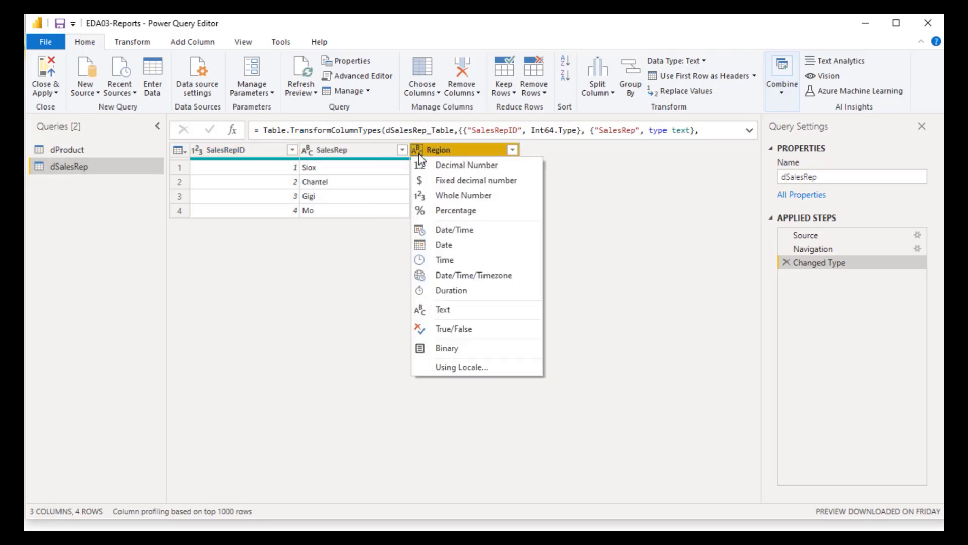
pyautogui.click(93, 147)
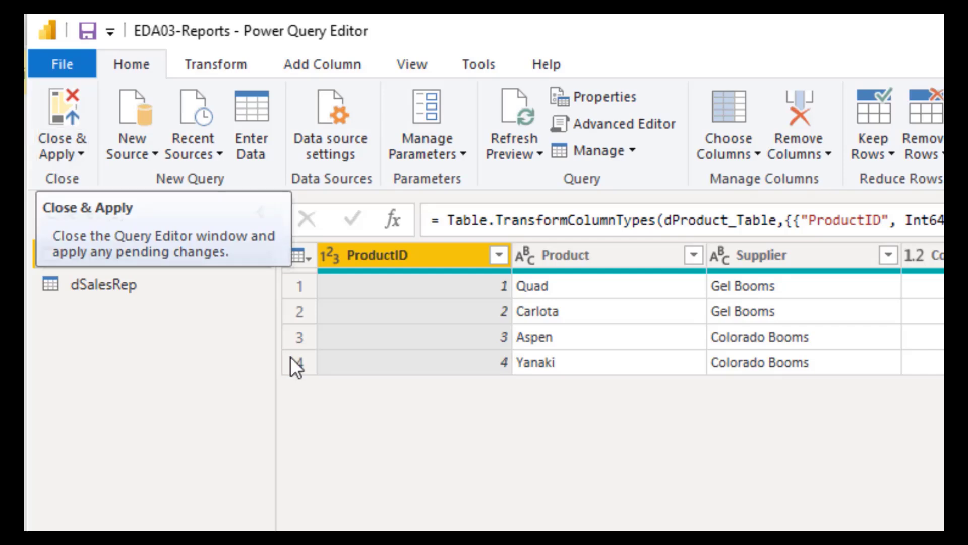
pyautogui.rightClick(98, 284)
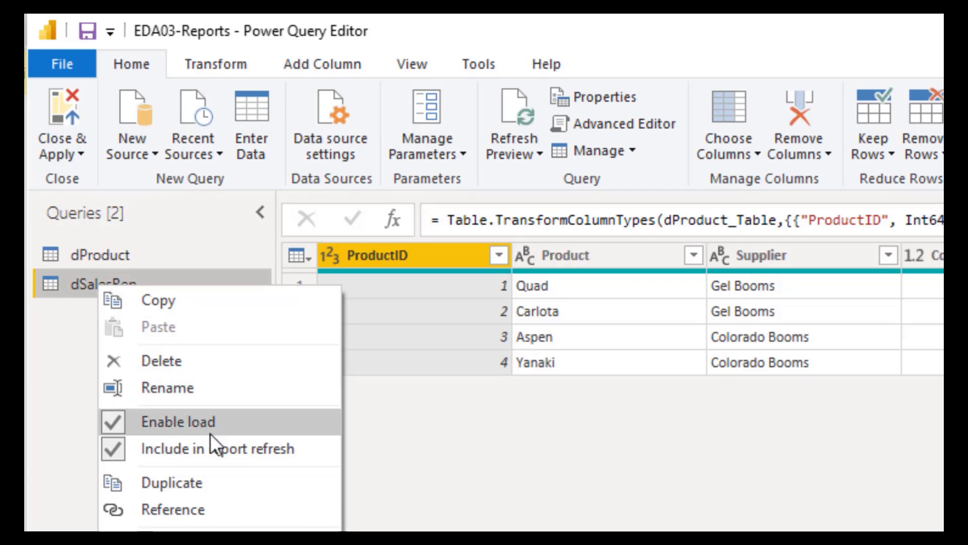
pyautogui.click(146, 214)
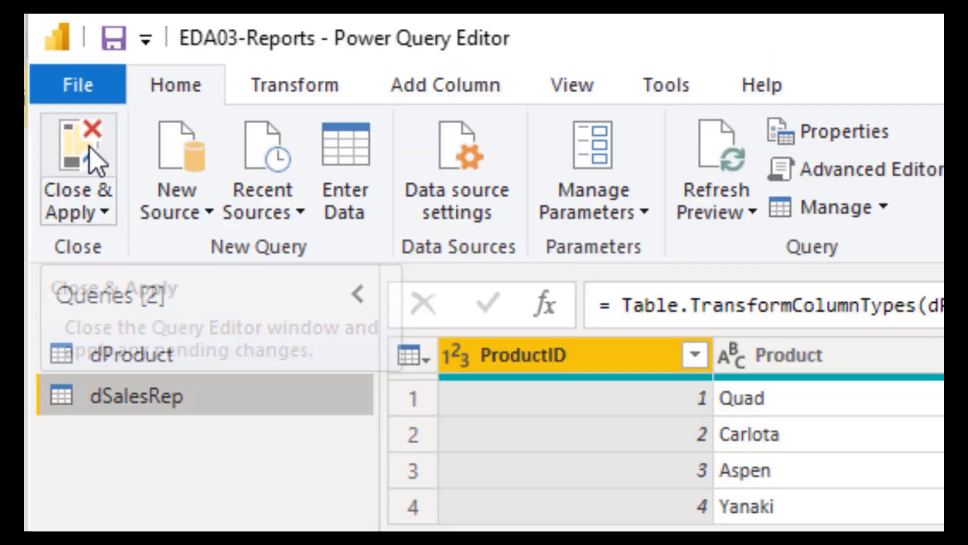
# Close the Power Query Editor and apply the dProduct and dSalesRep queries to the data model
pyautogui.click(55, 94)
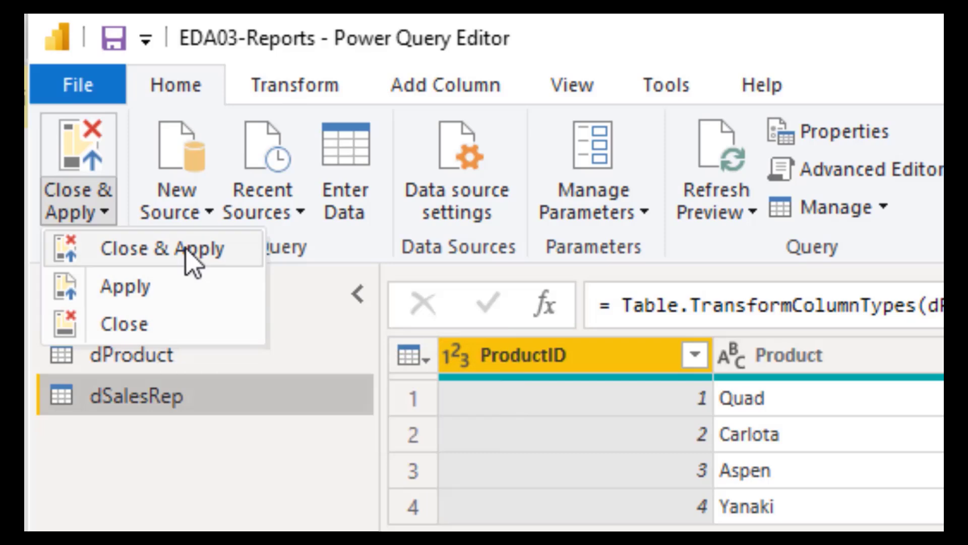
pyautogui.click(160, 252)
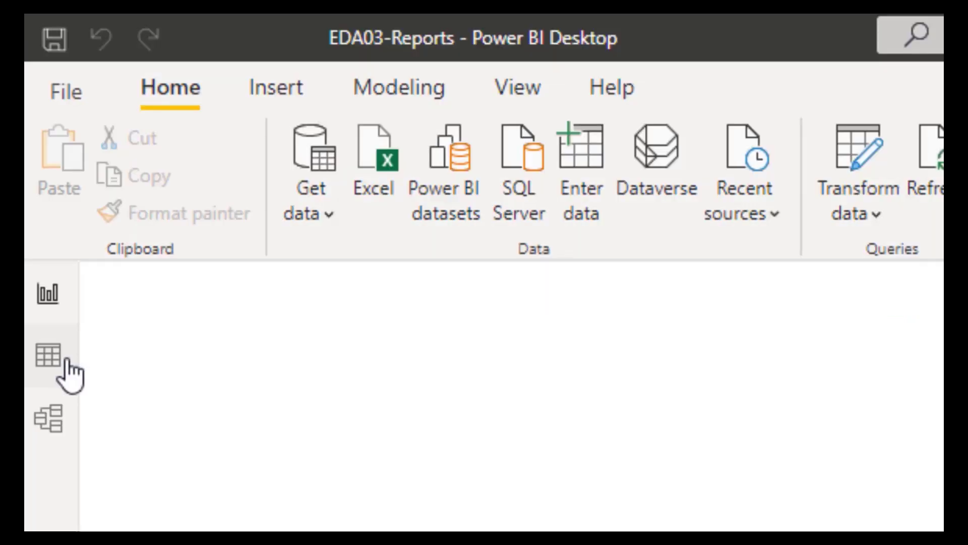
# Review the loaded dProduct and dSalesRep tables in Data view, and open Model view
pyautogui.click(59, 359)
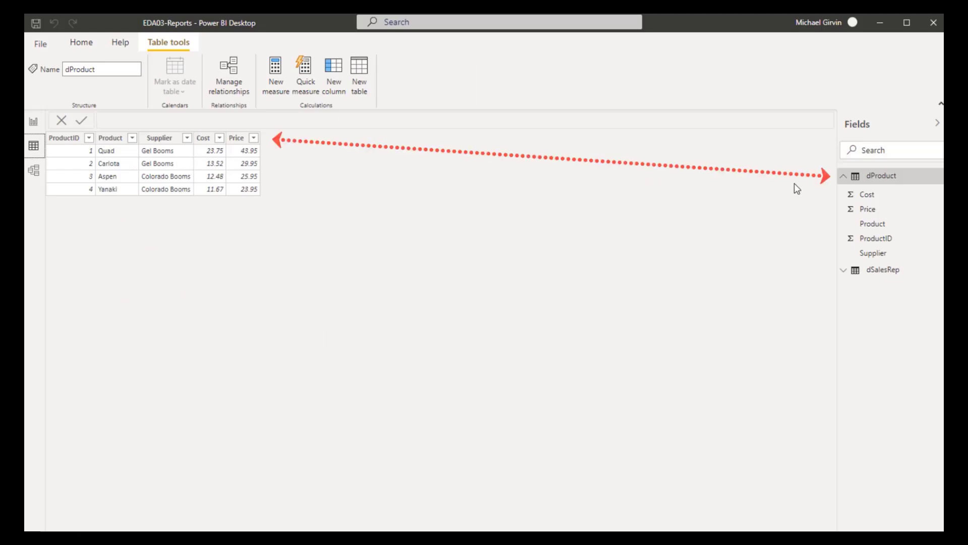
pyautogui.click(874, 278)
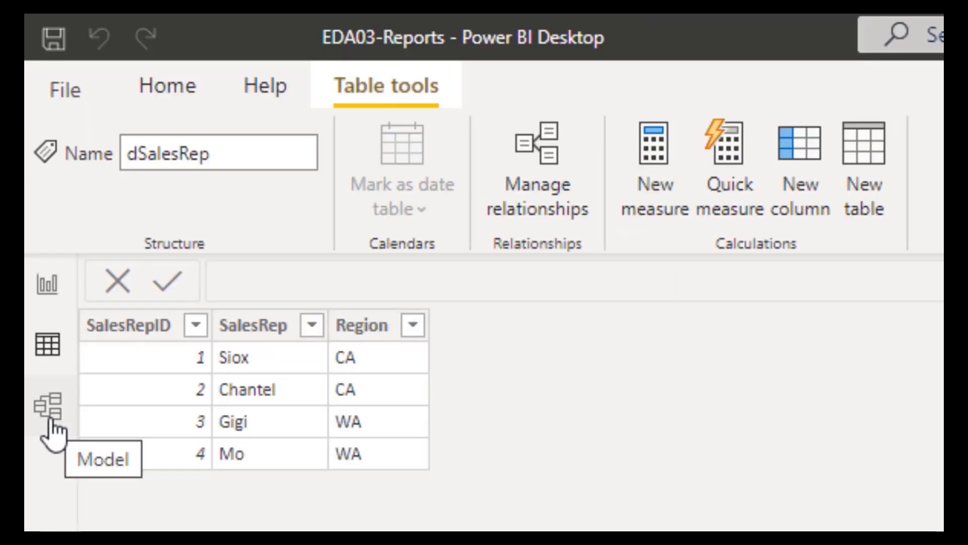
pyautogui.click(50, 419)
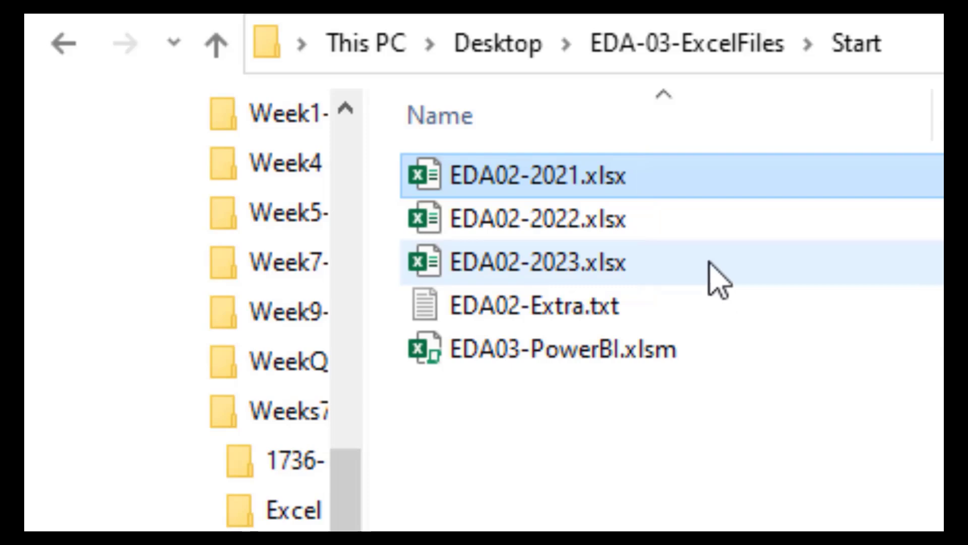
# Open the yearly sales workbooks in Excel and examine the ExtraDefinedName and Print_Area ranges on EDA02-2023's Extra sheet, returning to its data sheet
pyautogui.doubleClick(596, 177)
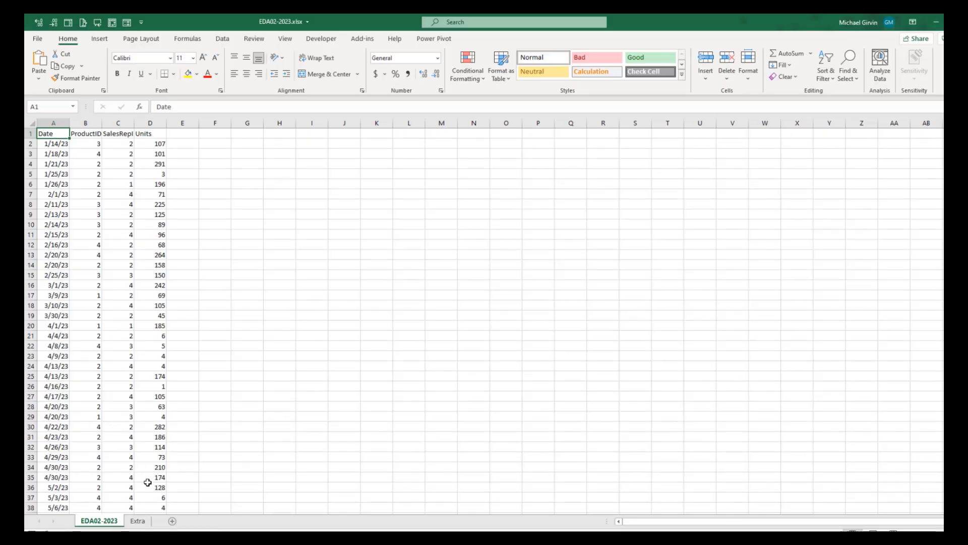
pyautogui.click(137, 521)
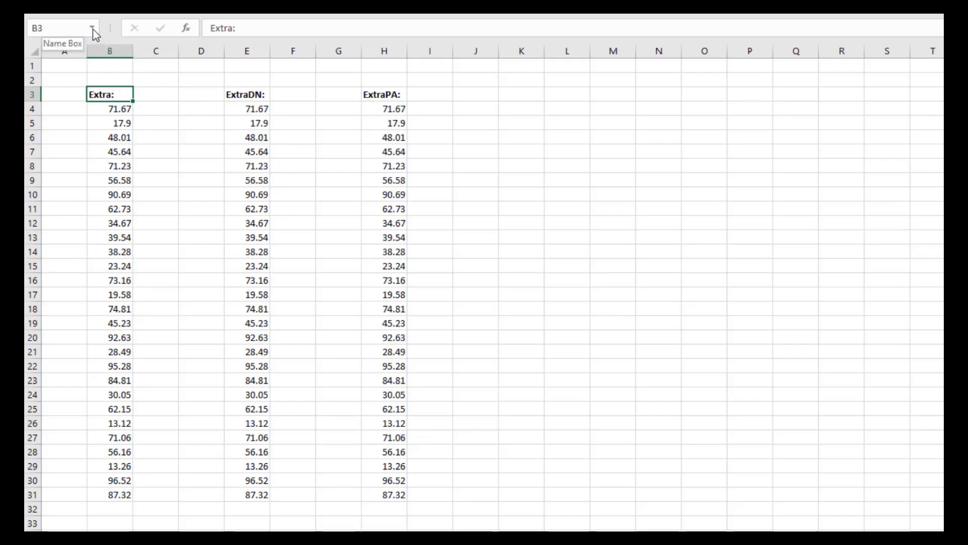
pyautogui.click(74, 107)
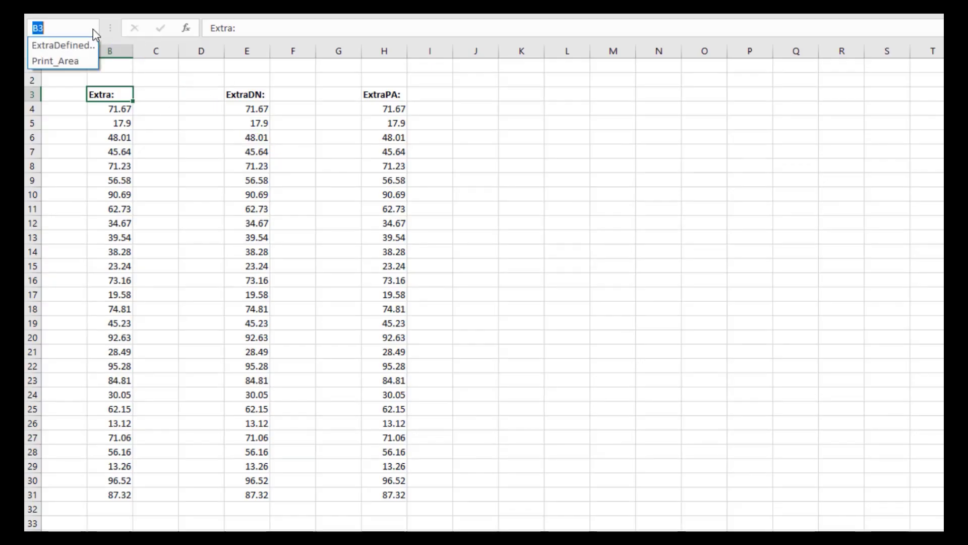
pyautogui.click(66, 47)
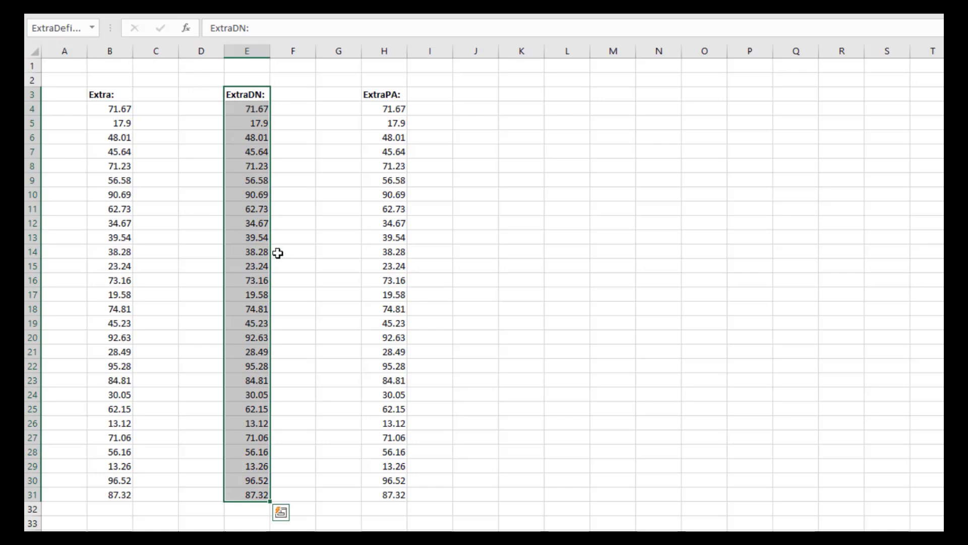
pyautogui.click(94, 29)
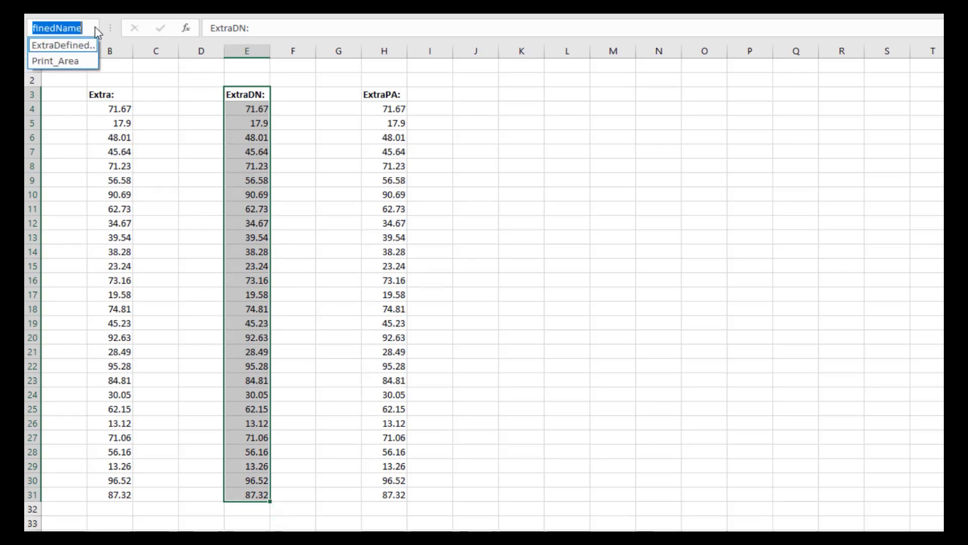
pyautogui.click(75, 63)
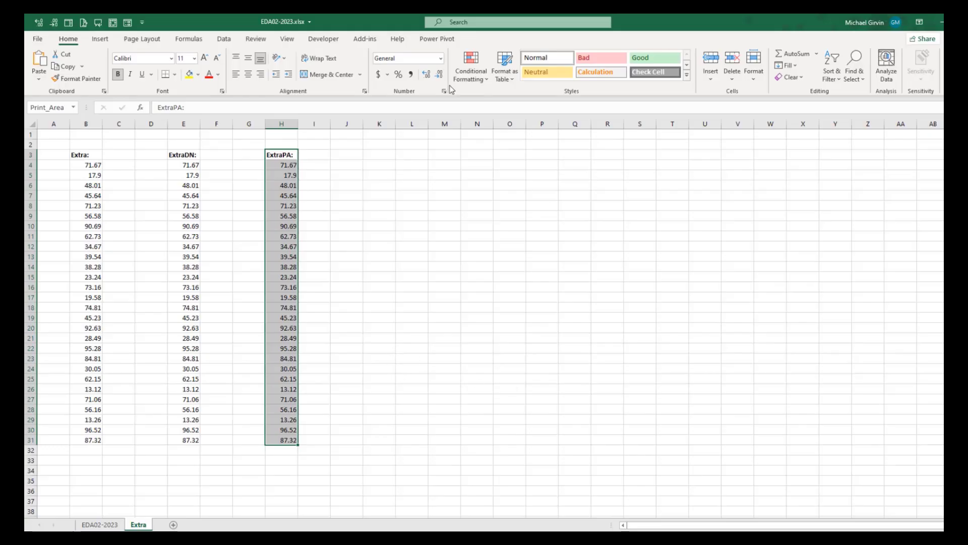
pyautogui.click(103, 524)
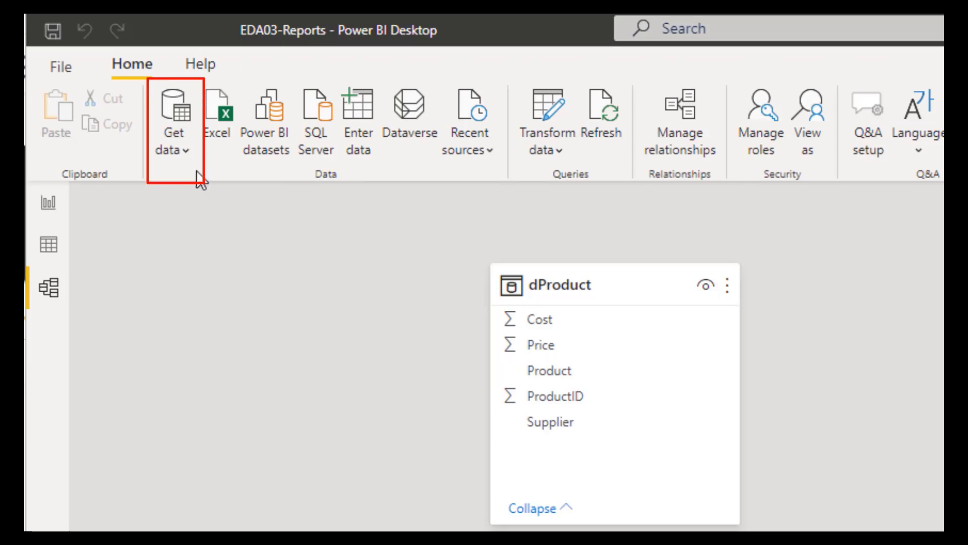
# Start a data import with the Folder connector and open the browser for choosing the folder path
pyautogui.click(187, 157)
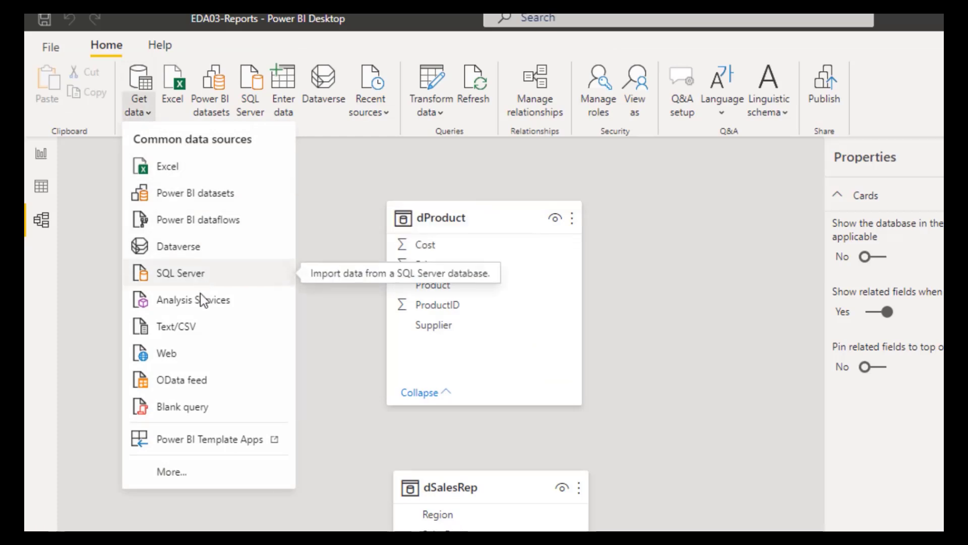
pyautogui.click(205, 478)
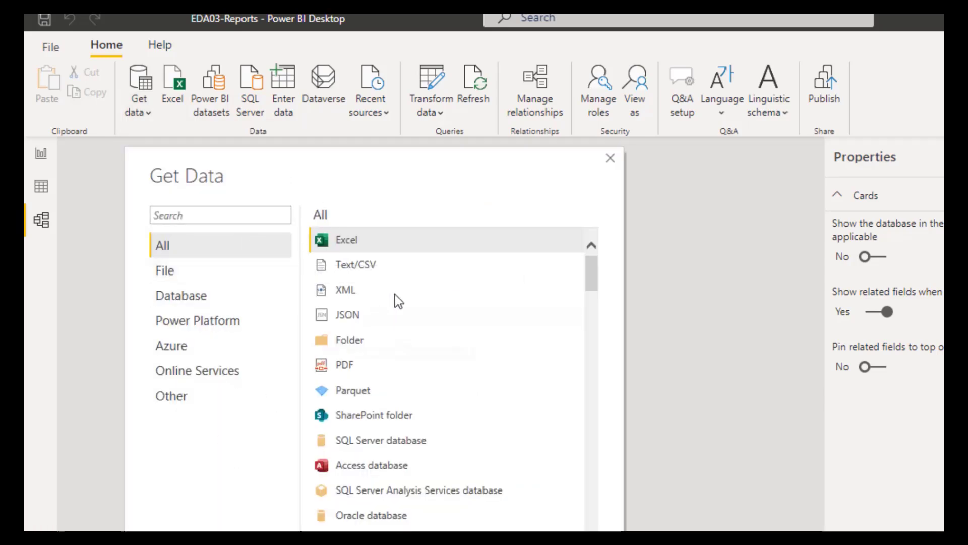
pyautogui.click(334, 342)
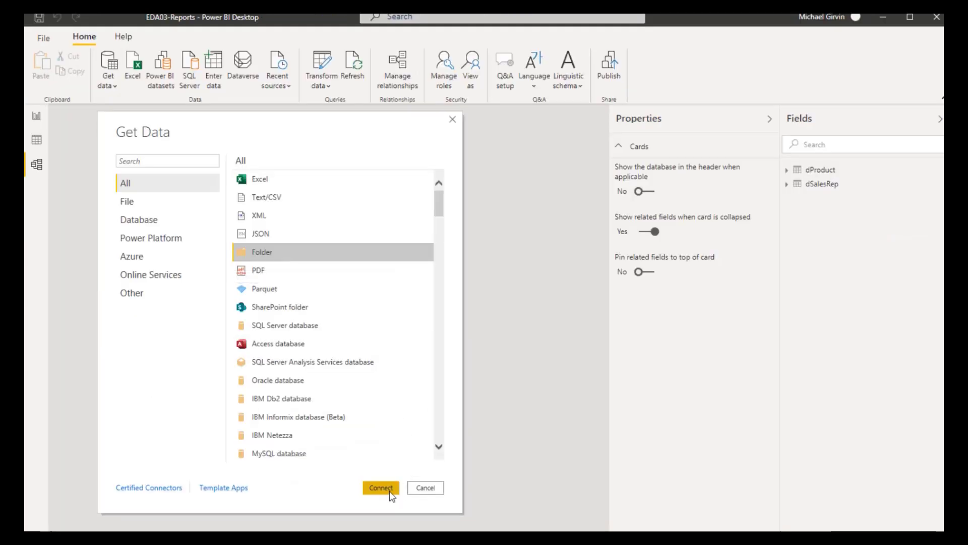
pyautogui.click(385, 490)
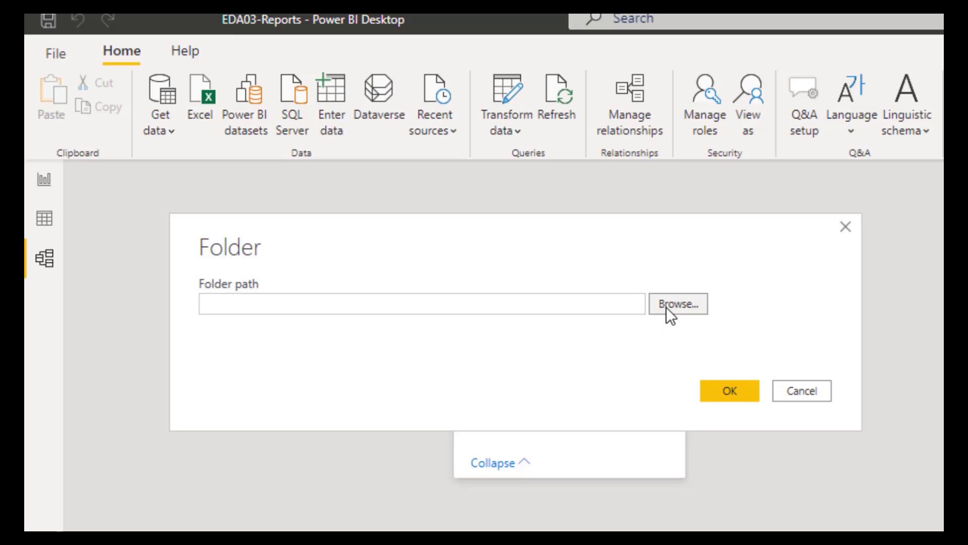
pyautogui.click(667, 305)
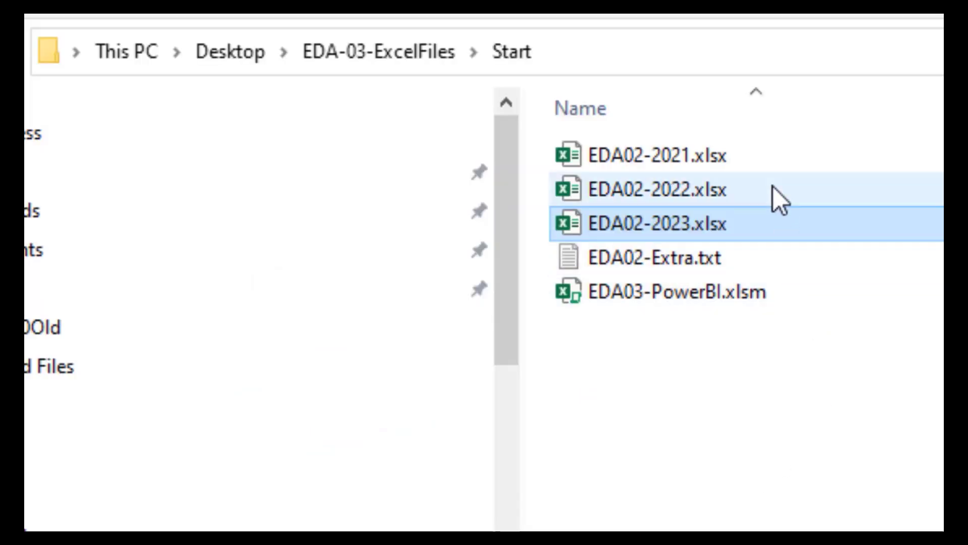
# Examine the Excel and text files stored in the Start folder of EDA-03-ExcelFiles in File Explorer
pyautogui.click(698, 156)
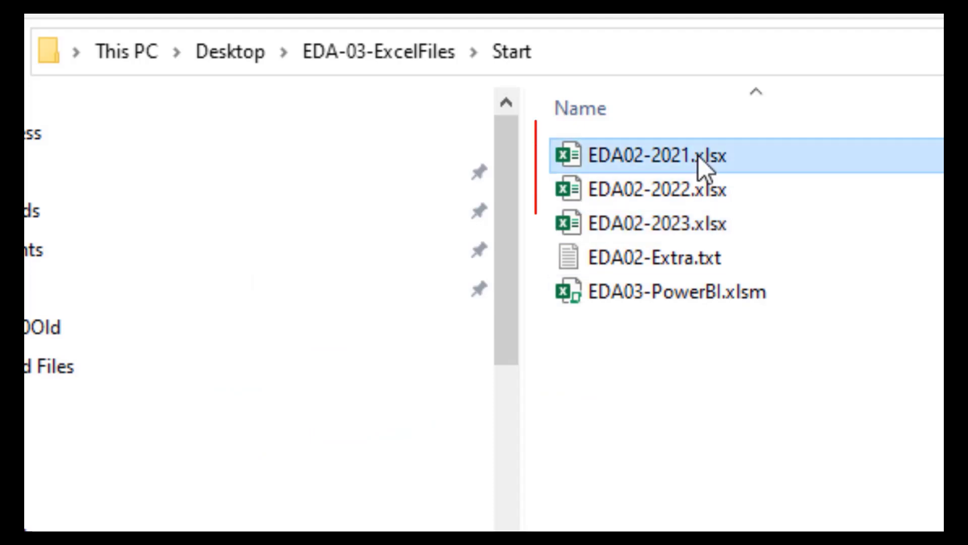
pyautogui.click(698, 187)
pyautogui.click(695, 229)
pyautogui.click(697, 260)
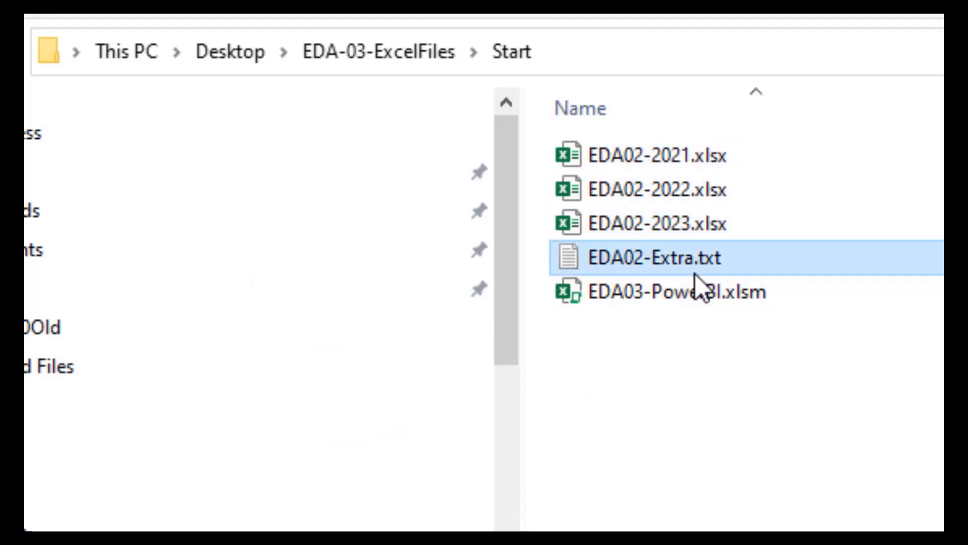
pyautogui.click(727, 295)
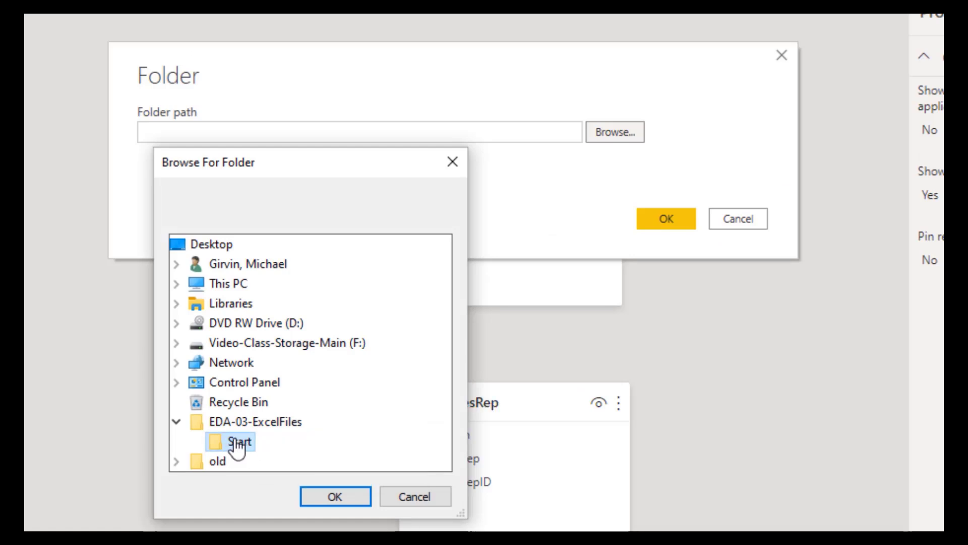
# Import the file list of the EDA-03-ExcelFiles Start folder for transformation in the Power Query Editor, and name the query fSales
pyautogui.click(336, 498)
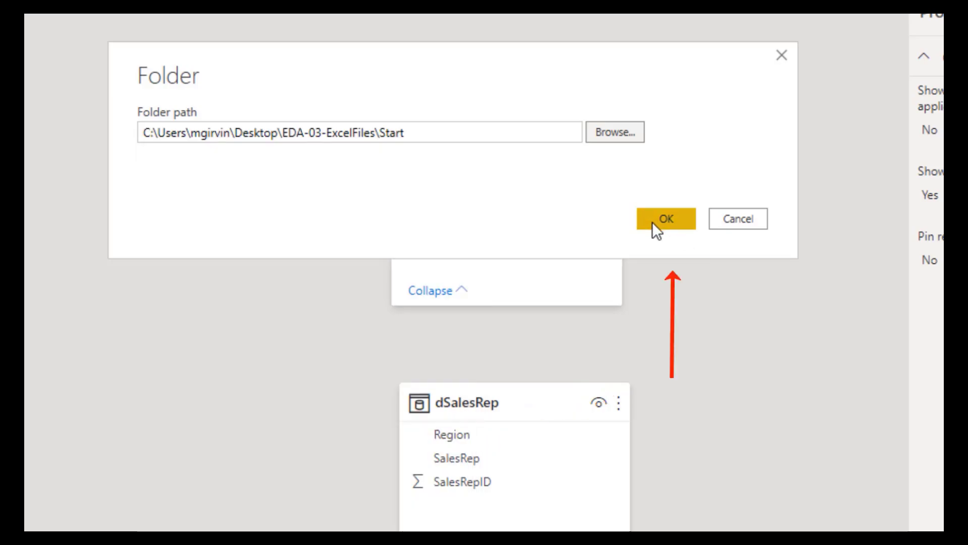
pyautogui.click(652, 222)
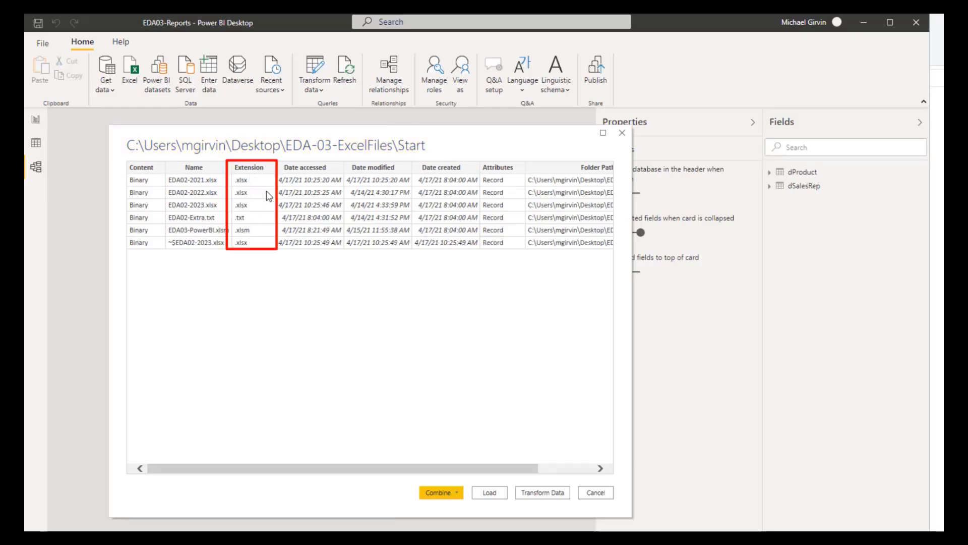
pyautogui.click(554, 496)
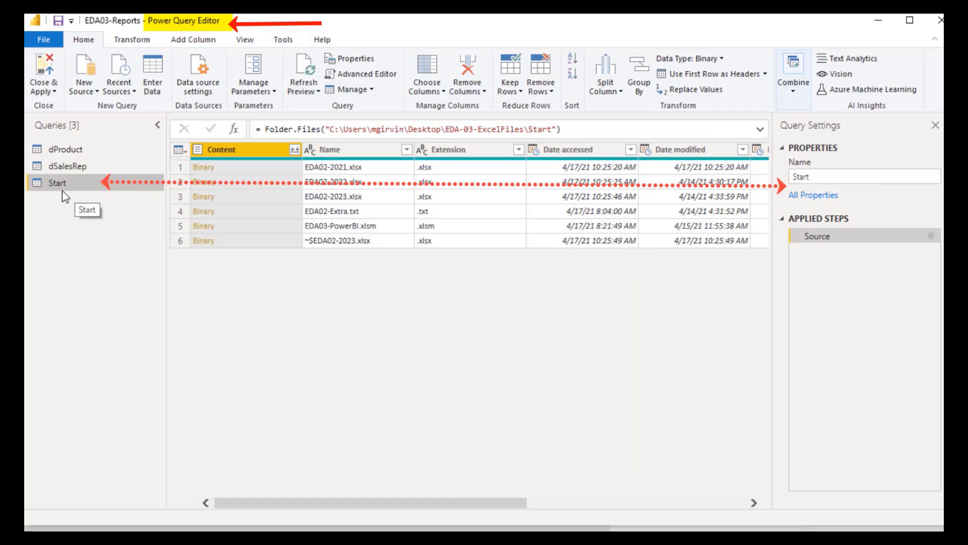
pyautogui.click(816, 178)
pyautogui.write('fSales')
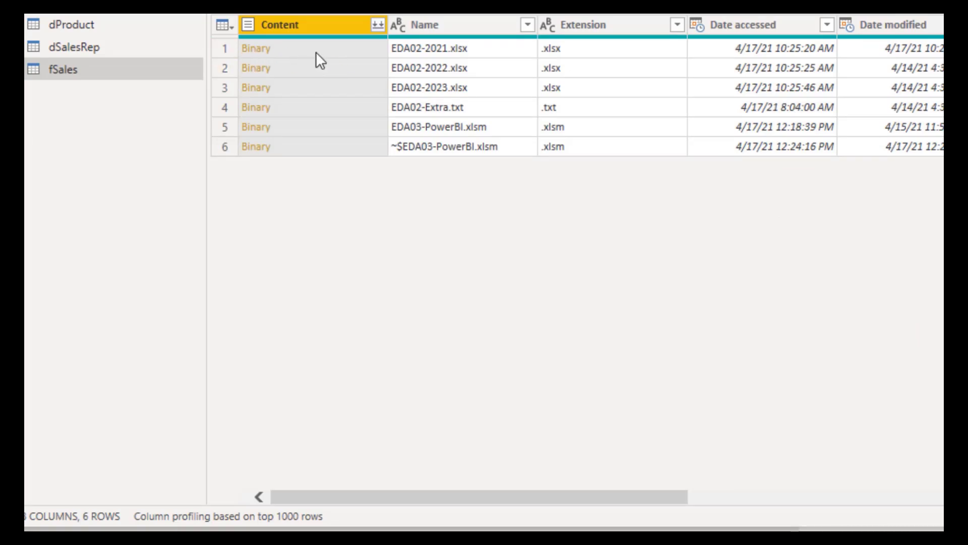
# Preview the binary files behind the Content column of fSales, including the Excel, text and temporary files
pyautogui.click(316, 51)
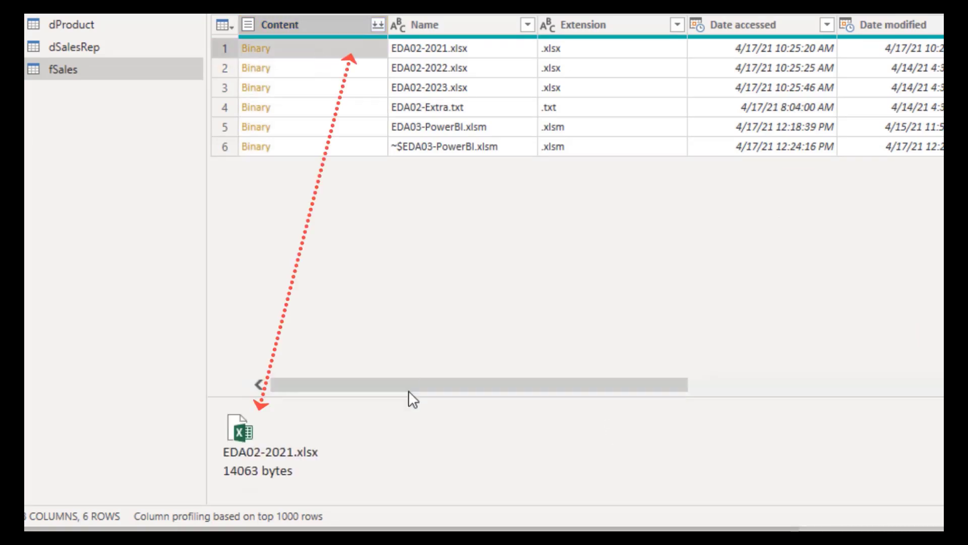
pyautogui.click(370, 69)
pyautogui.click(360, 126)
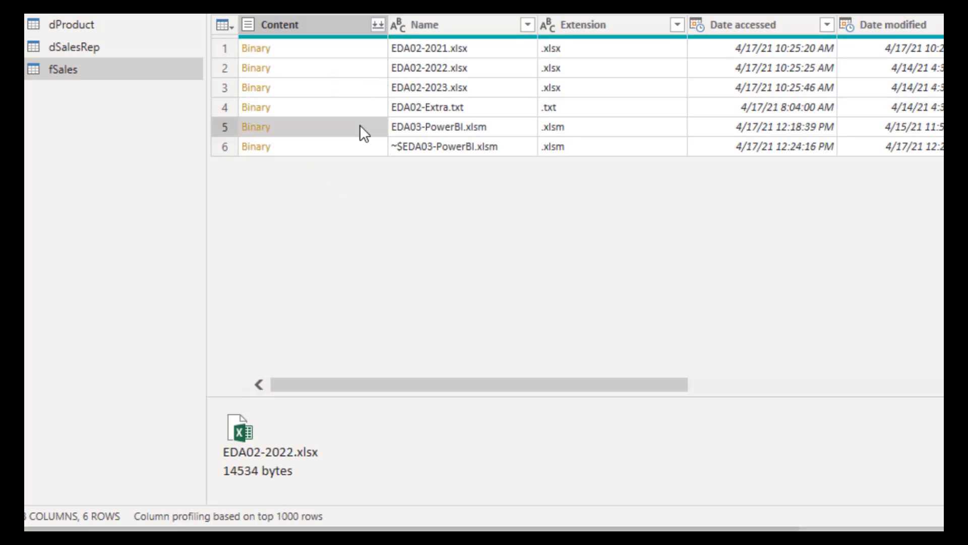
pyautogui.click(332, 107)
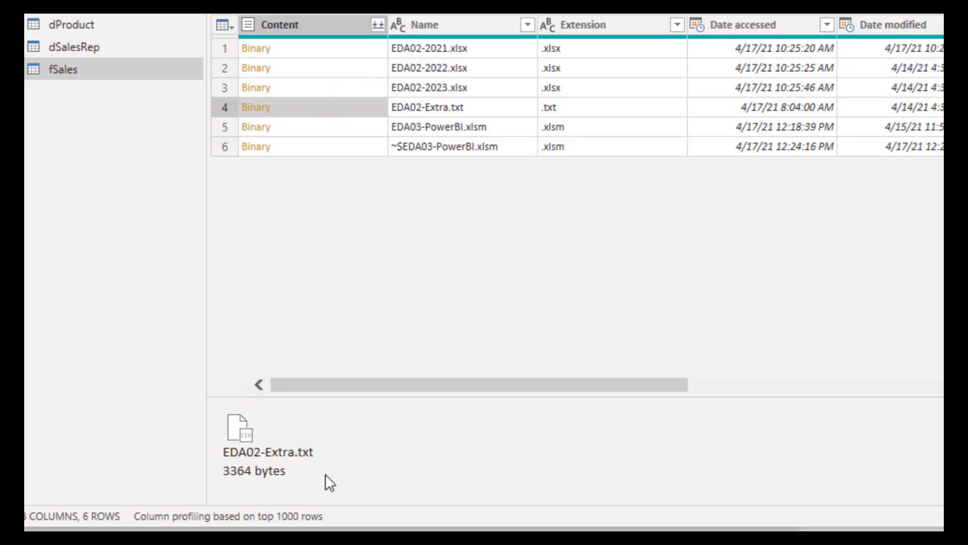
pyautogui.click(336, 150)
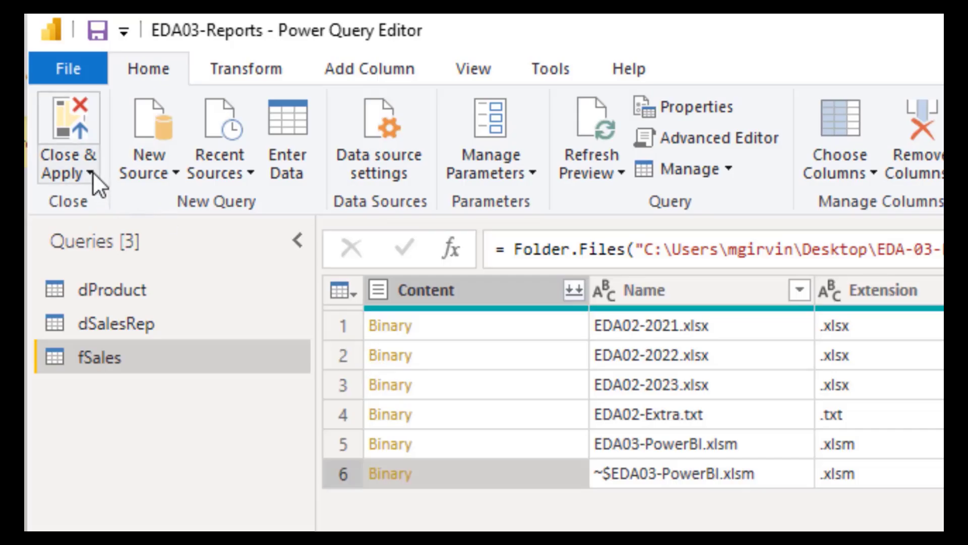
# Close the Power Query Editor without applying the pending changes, and reopen it on the fSales query
pyautogui.click(91, 173)
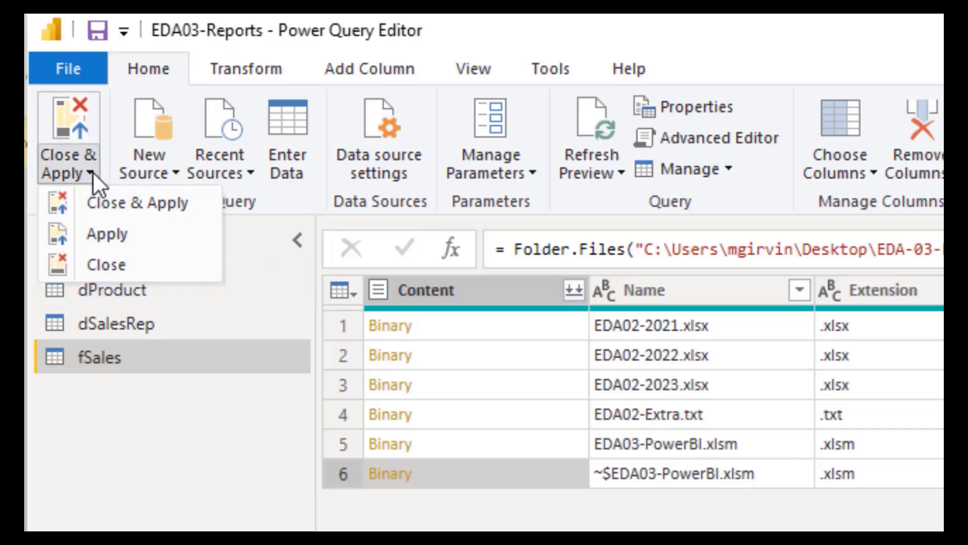
pyautogui.click(107, 267)
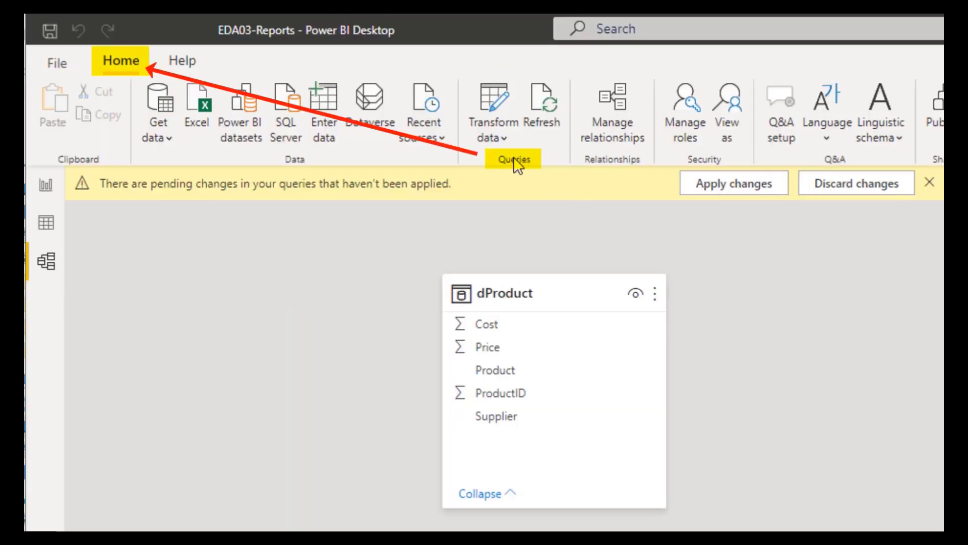
pyautogui.click(509, 137)
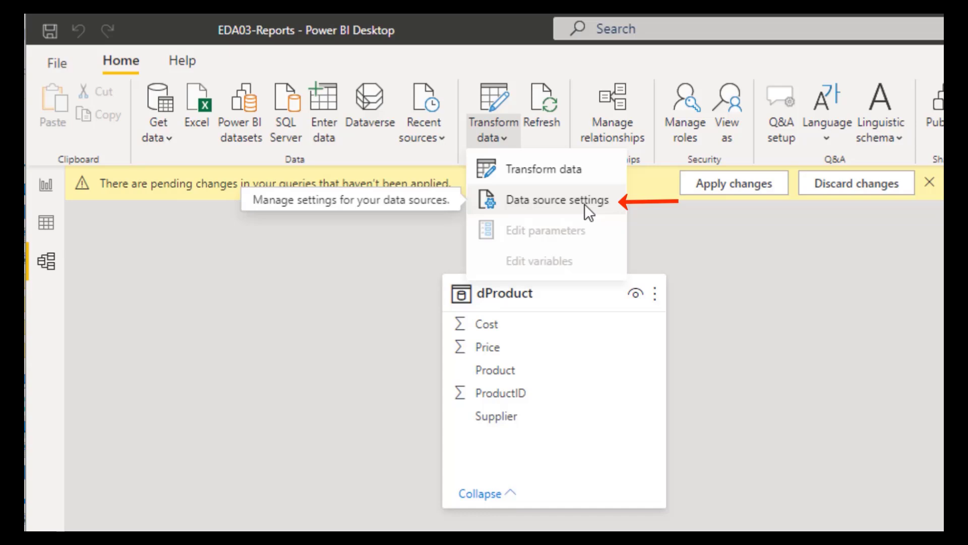
pyautogui.click(517, 172)
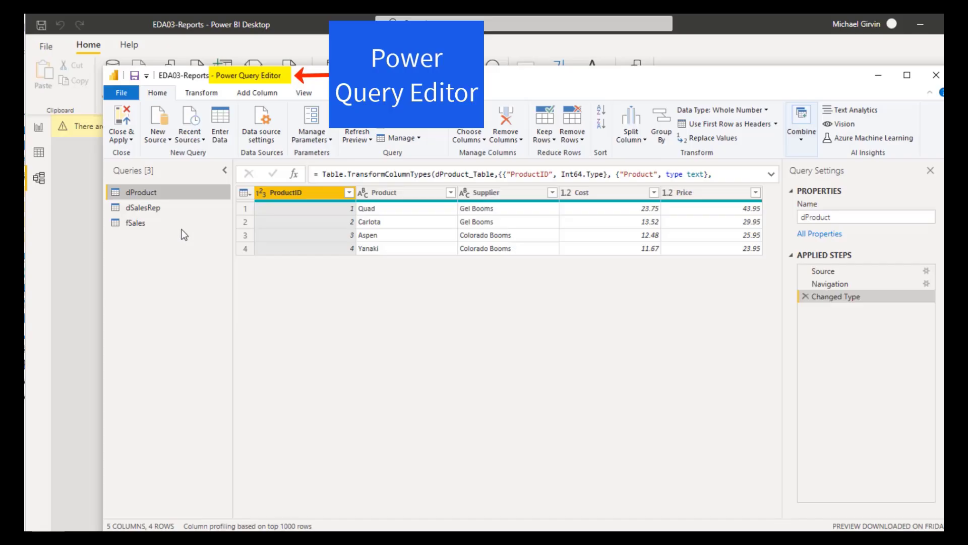
pyautogui.click(140, 226)
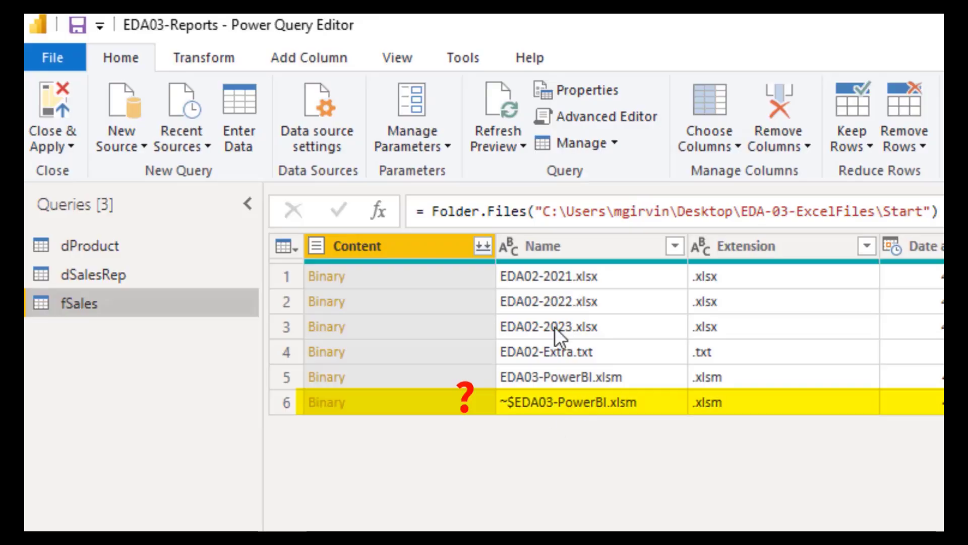
# Refresh the fSales preview and filter the Extension column to keep only .xlsx files
pyautogui.click(507, 130)
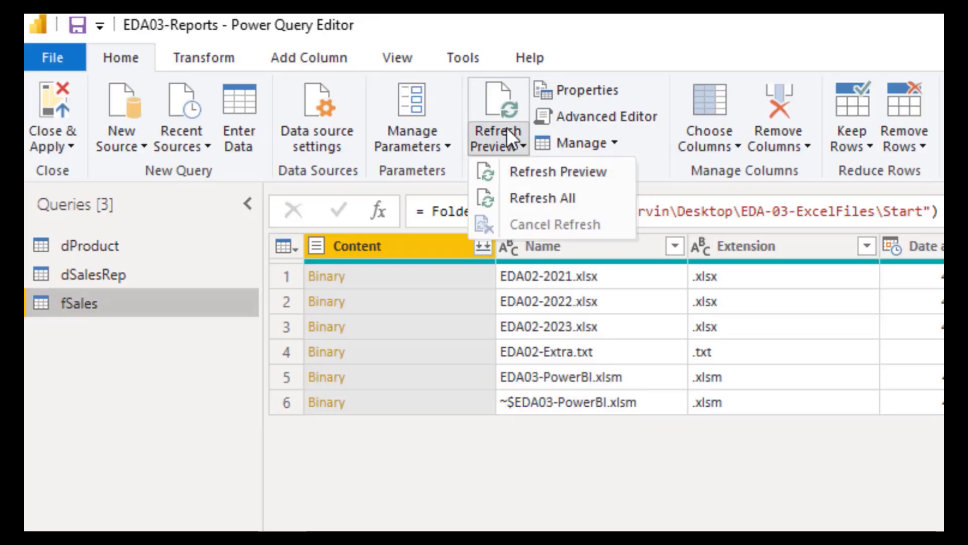
pyautogui.click(555, 171)
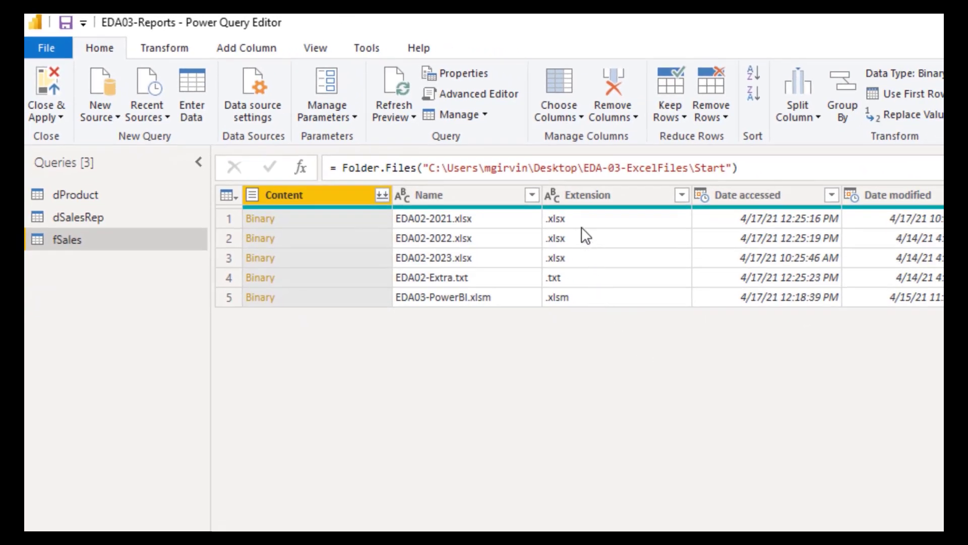
pyautogui.click(682, 196)
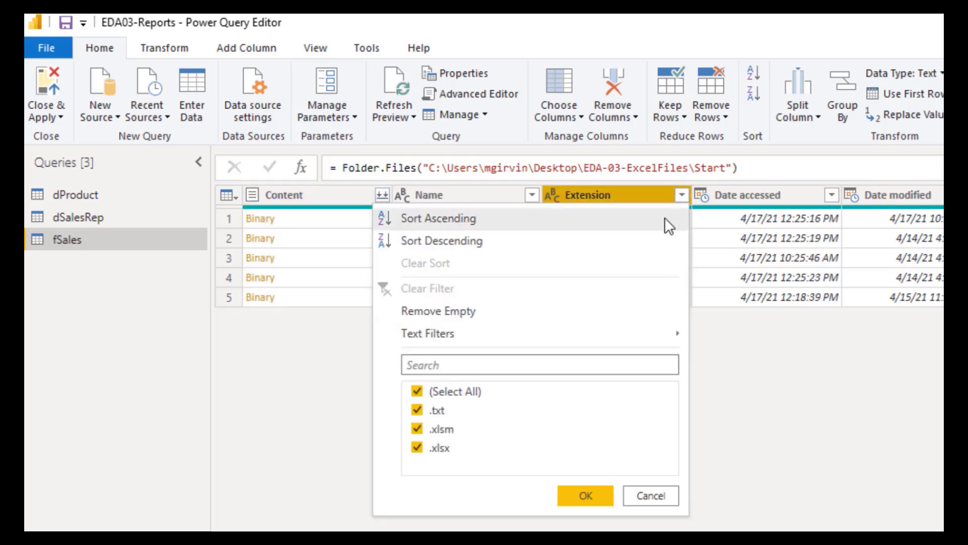
pyautogui.click(418, 391)
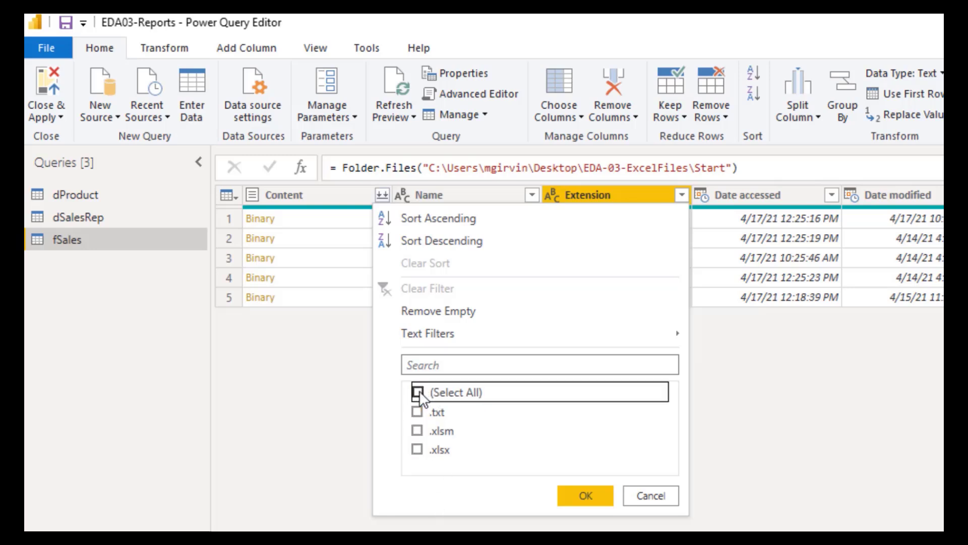
pyautogui.click(416, 450)
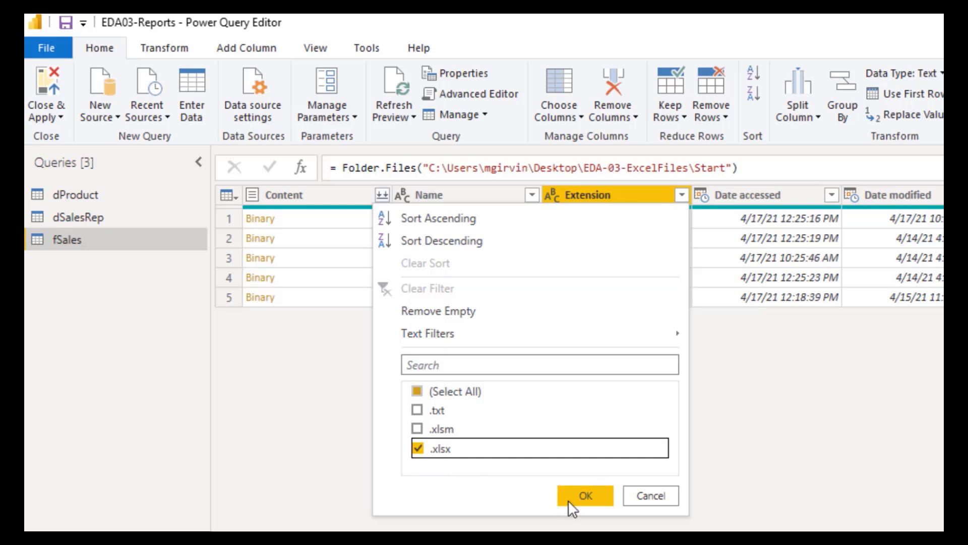
pyautogui.click(586, 495)
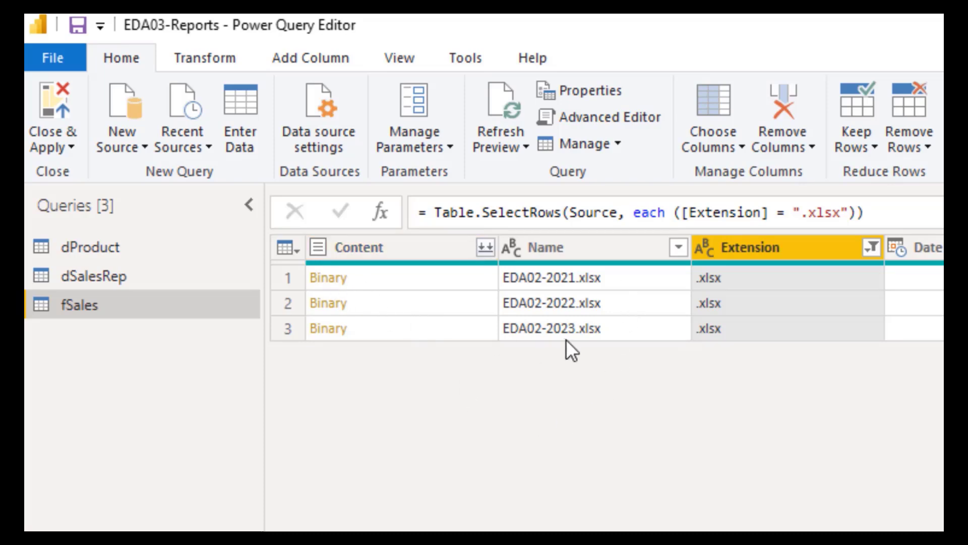
# Remove every column except Content from fSales, and preview the workbook behind each remaining row
pyautogui.rightClick(398, 243)
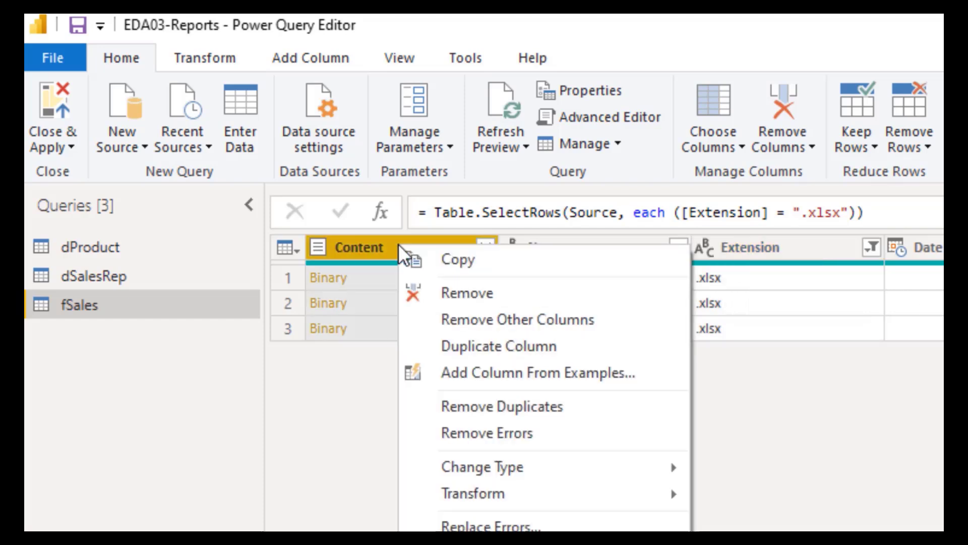
pyautogui.click(474, 328)
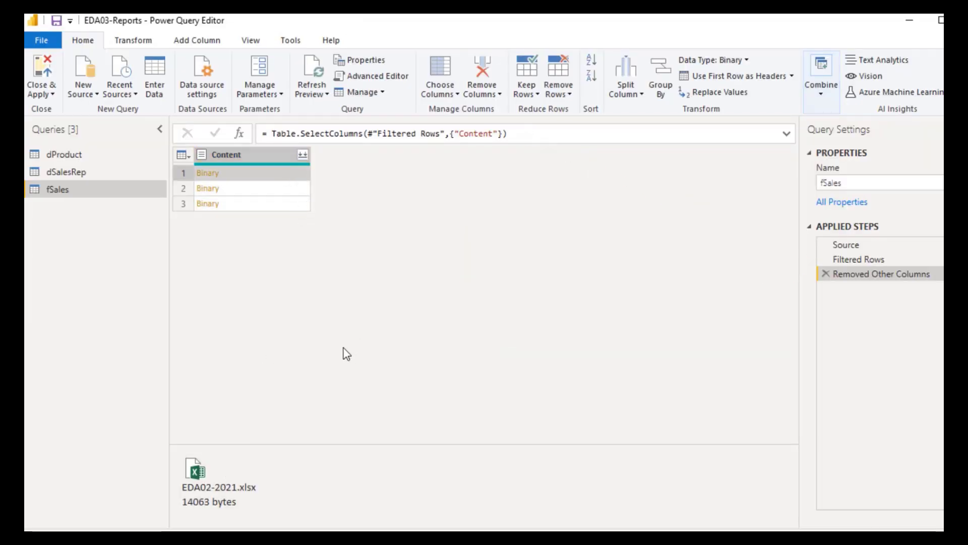
pyautogui.click(288, 191)
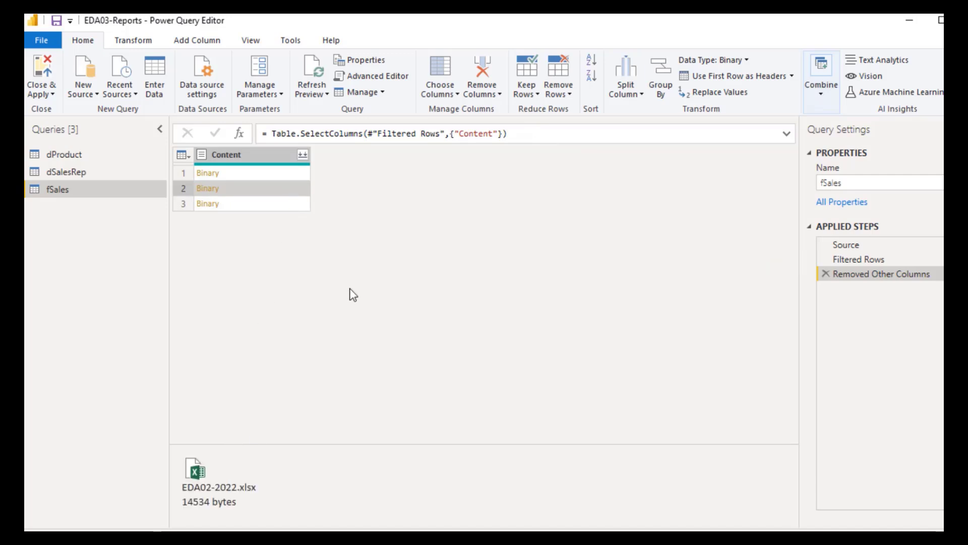
pyautogui.click(287, 203)
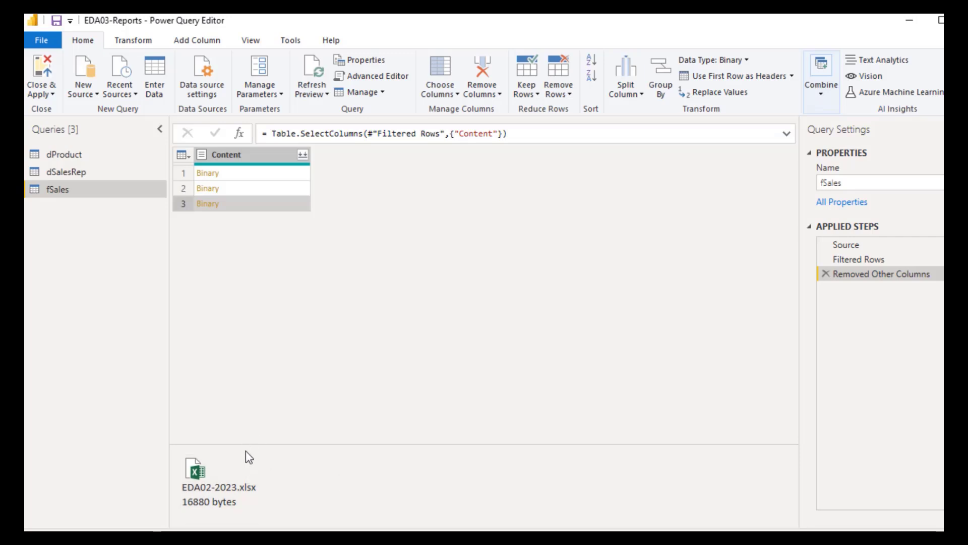
pyautogui.click(286, 176)
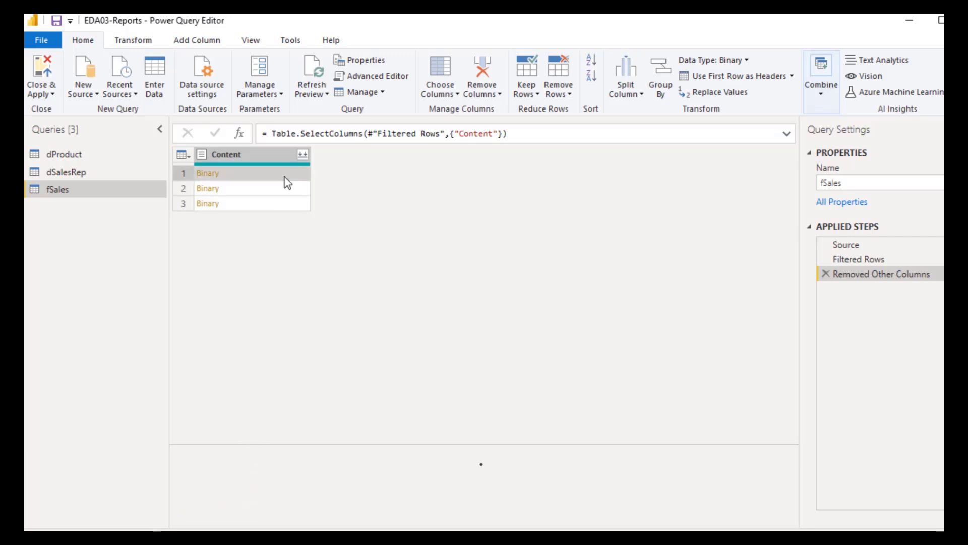
pyautogui.click(289, 189)
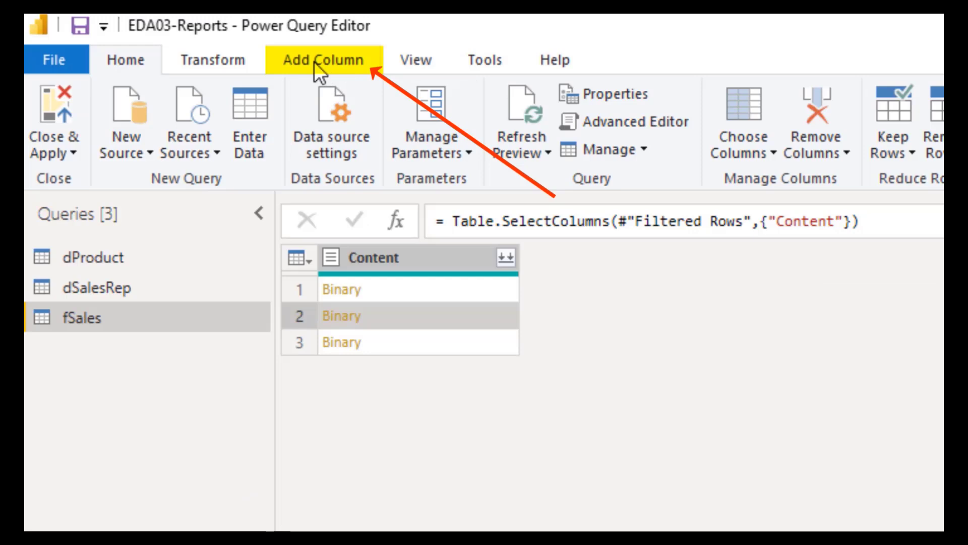
# Start a custom column in fSales and name it GetExcelObjects
pyautogui.click(313, 62)
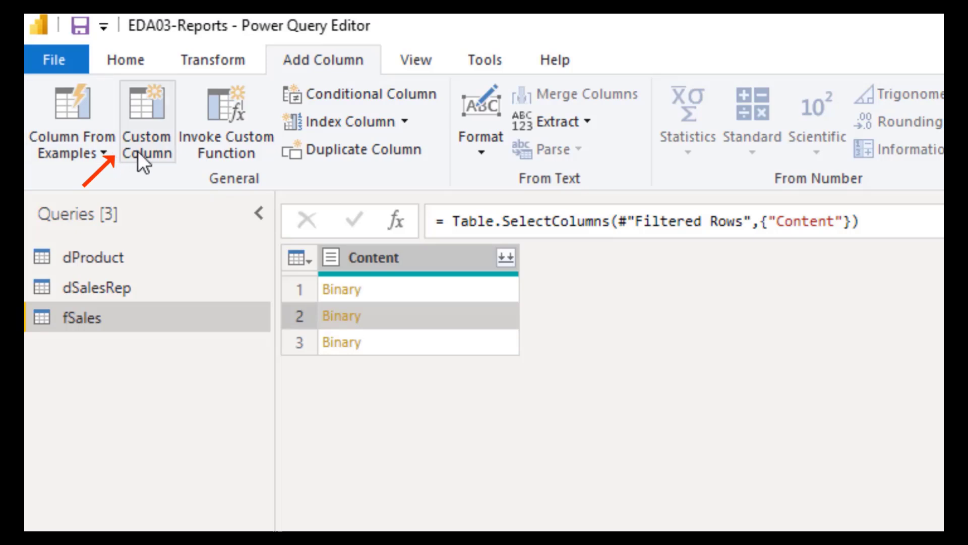
pyautogui.click(138, 150)
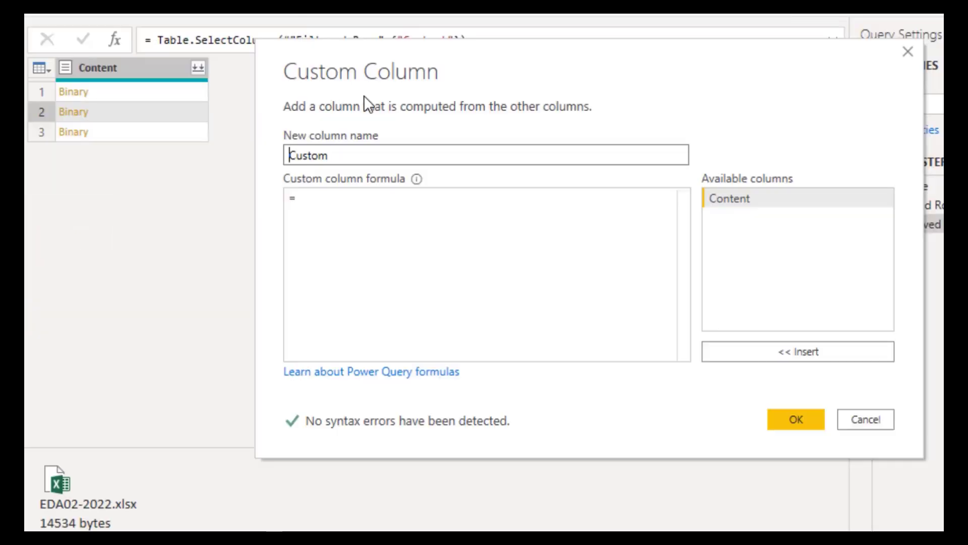
pyautogui.moveTo(324, 66); pyautogui.dragTo(369, 70)
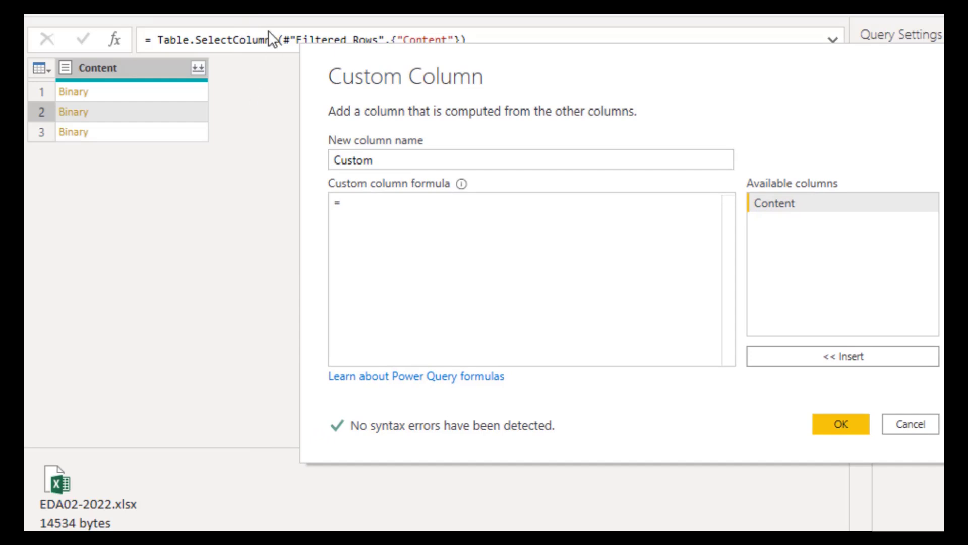
pyautogui.moveTo(315, 164); pyautogui.dragTo(201, 160)
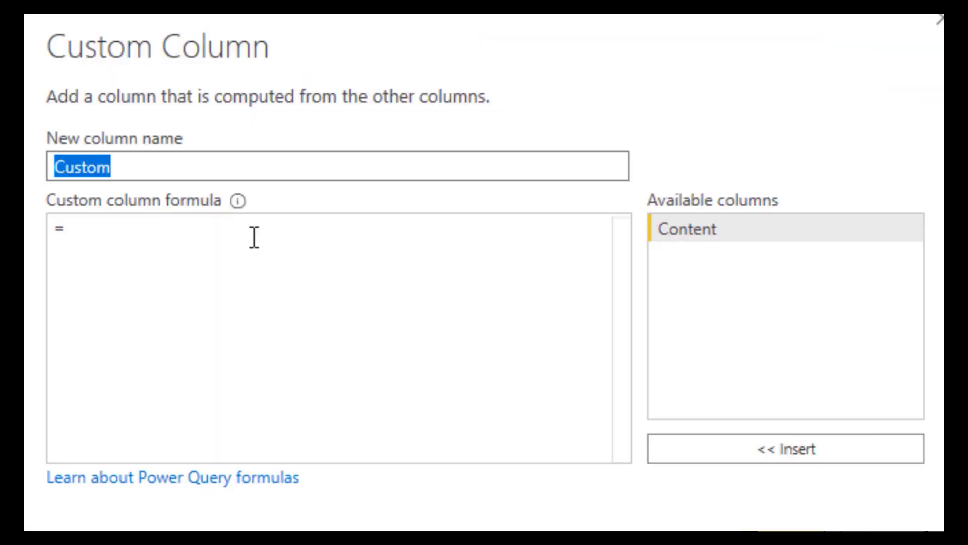
pyautogui.write('GetExcelObjects')
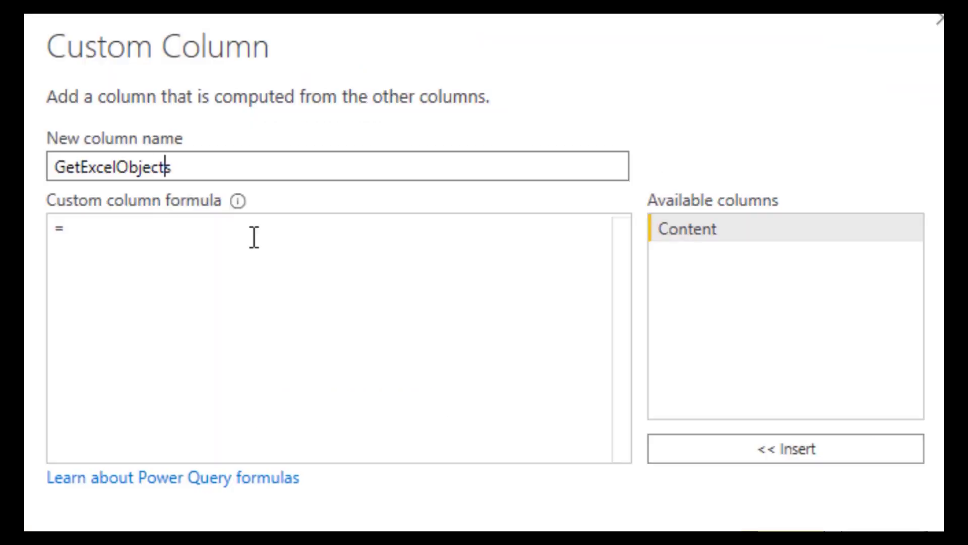
# Begin the custom column formula with the Excel.Workbook function, removing the duplicated "Excel" prefix
pyautogui.click(254, 237)
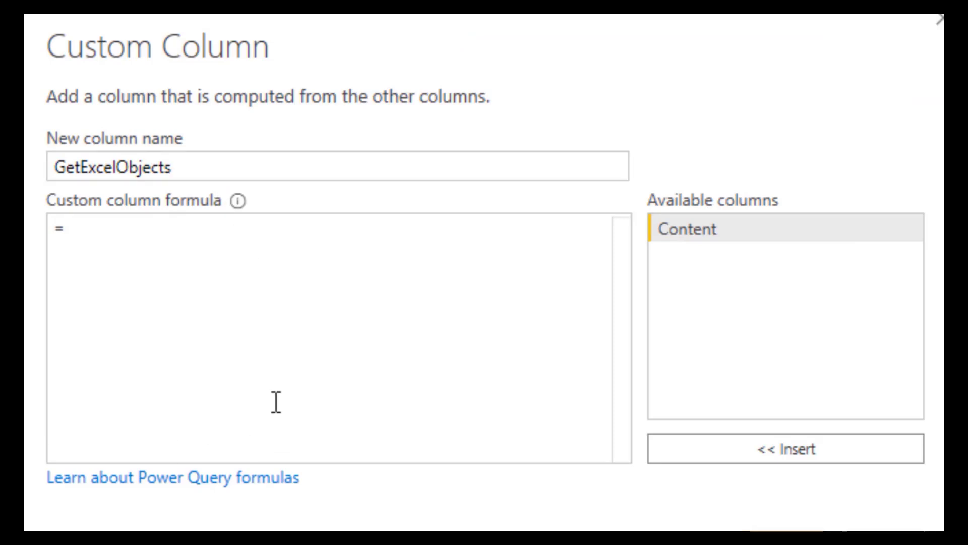
pyautogui.write('Excel.Work')
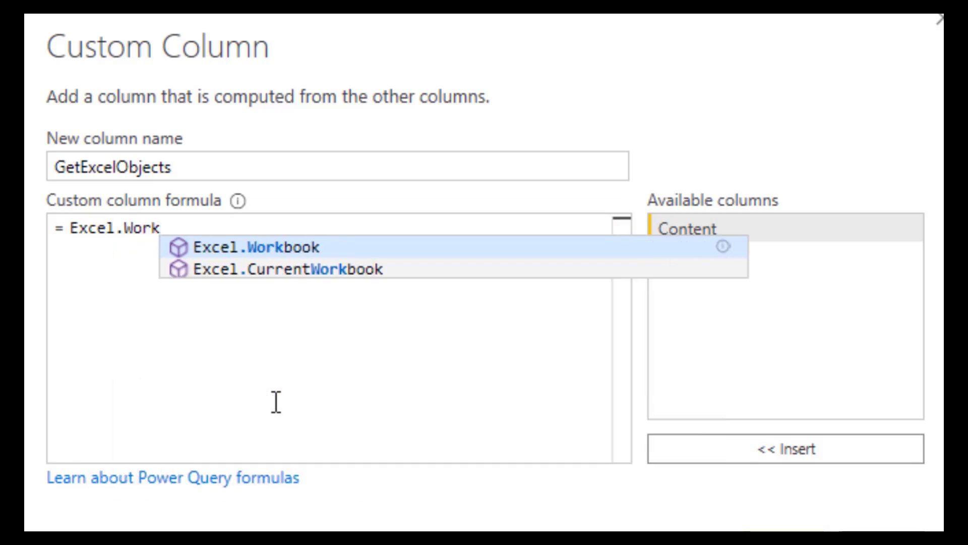
pyautogui.press('Tab')
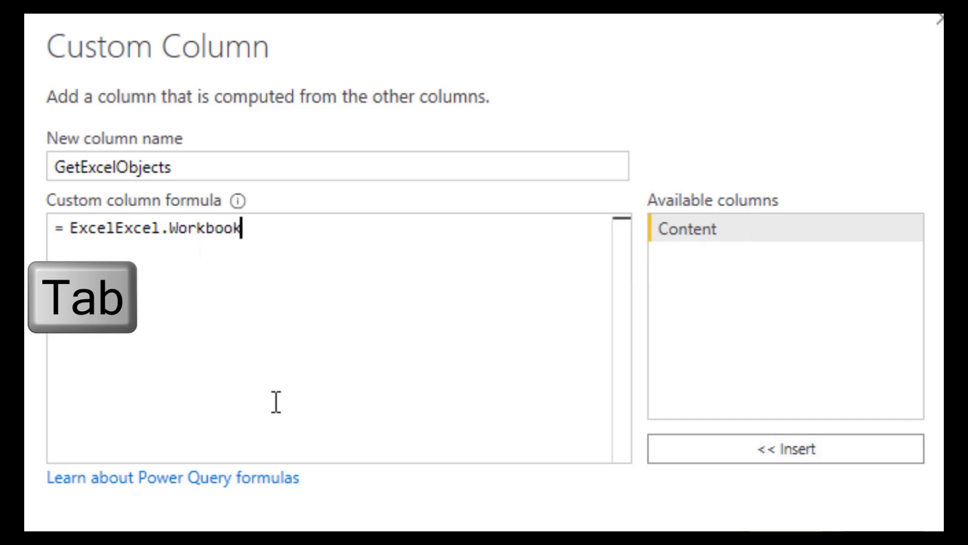
pyautogui.click(114, 232)
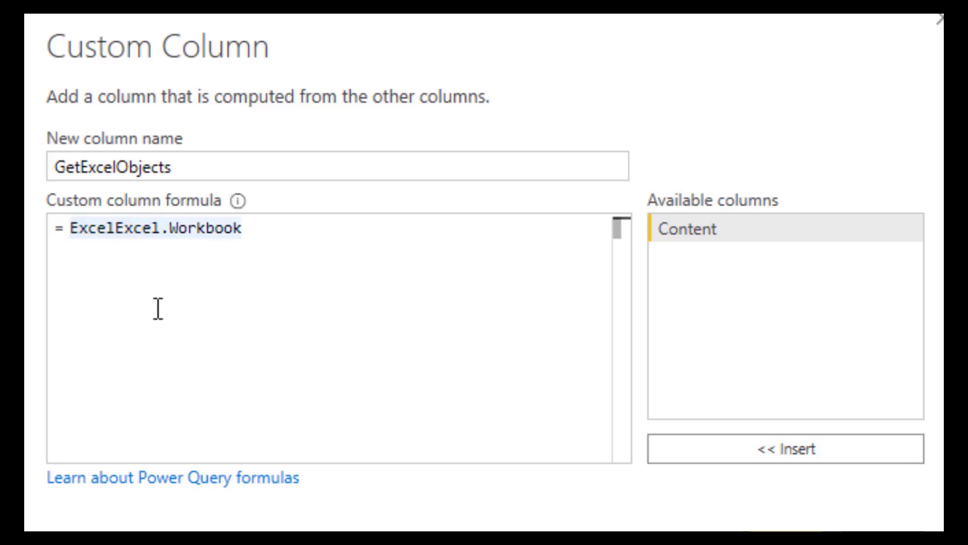
pyautogui.press('BackSpace')
pyautogui.press('BackSpace')
pyautogui.press('BackSpace')
pyautogui.press('BackSpace')
pyautogui.press('BackSpace')
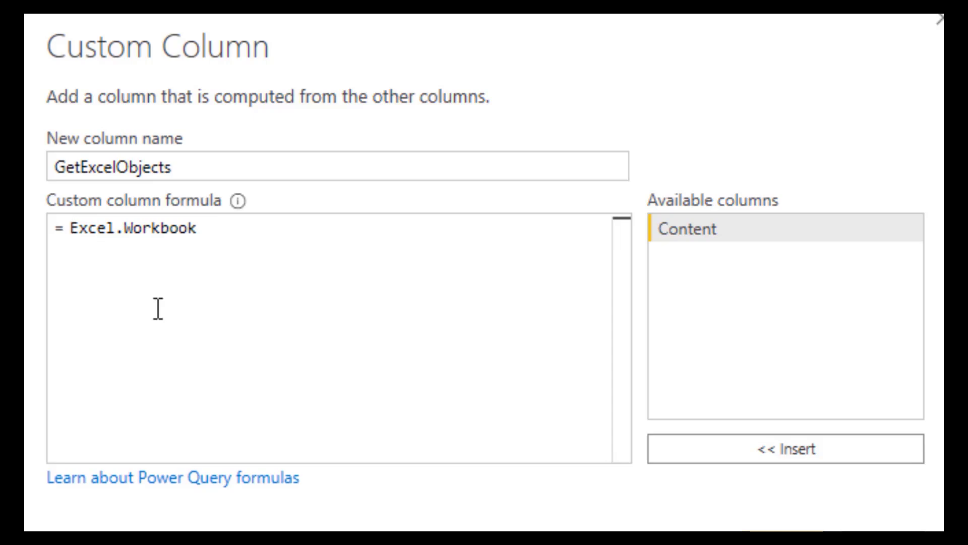
# Complete the formula as Excel.Workbook([Content],true) and create the GetExcelObjects column
pyautogui.click(260, 236)
pyautogui.write('(')
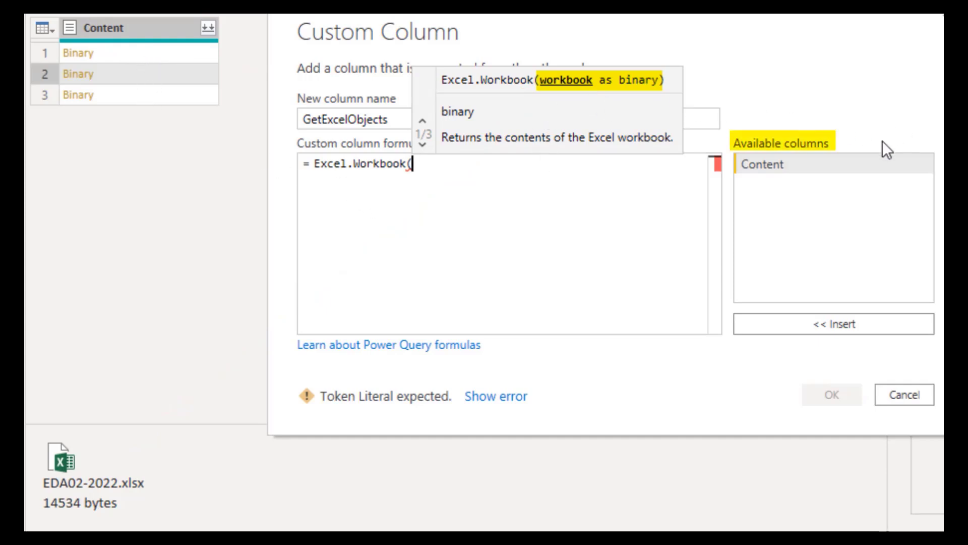
pyautogui.doubleClick(767, 168)
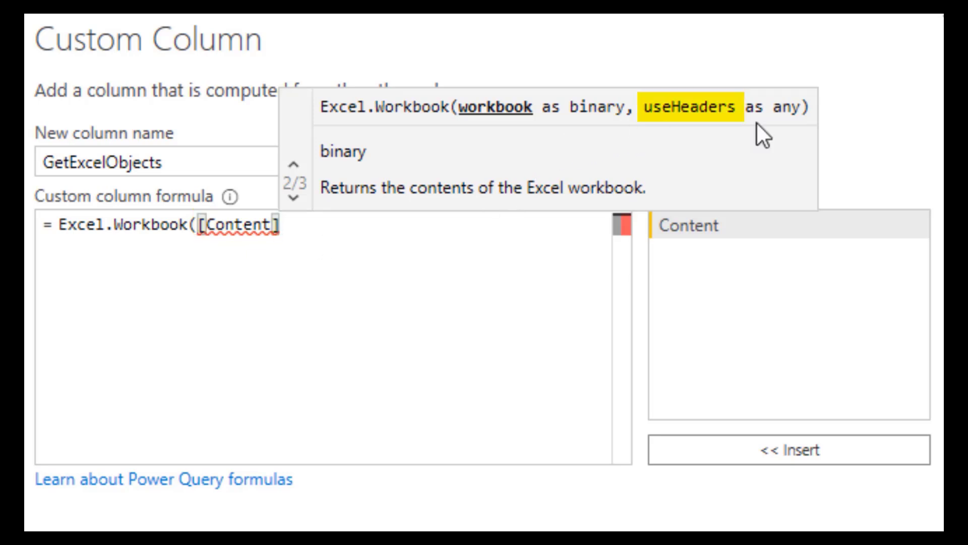
pyautogui.write(',')
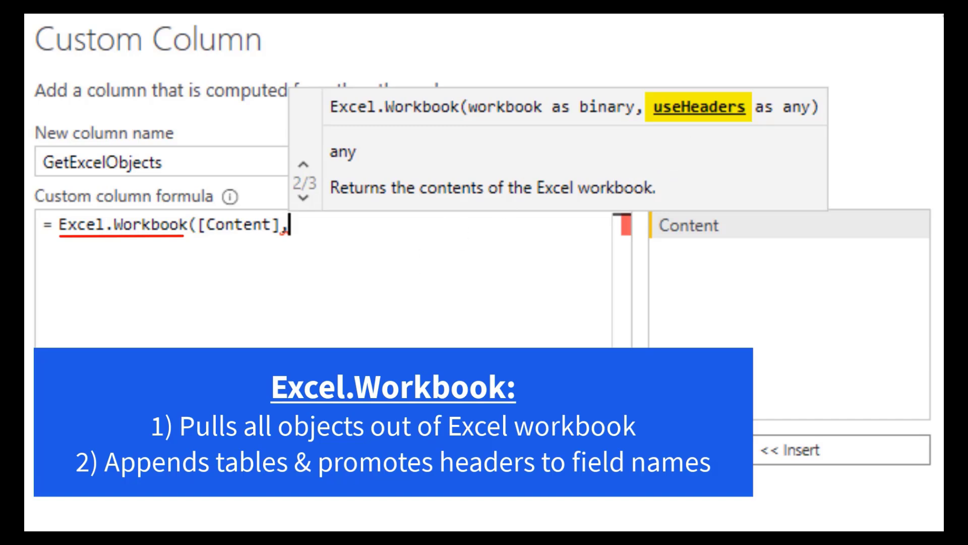
pyautogui.write('true)')
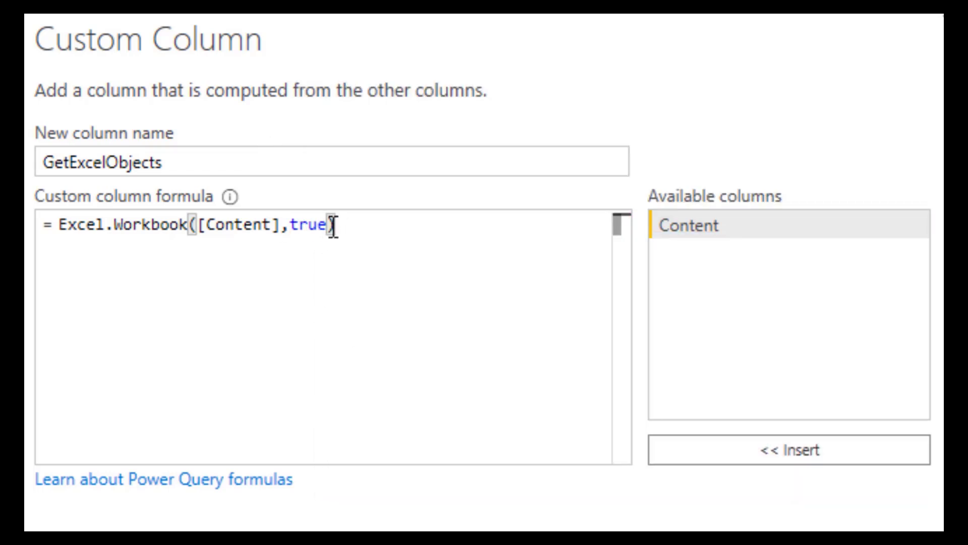
pyautogui.doubleClick(317, 224)
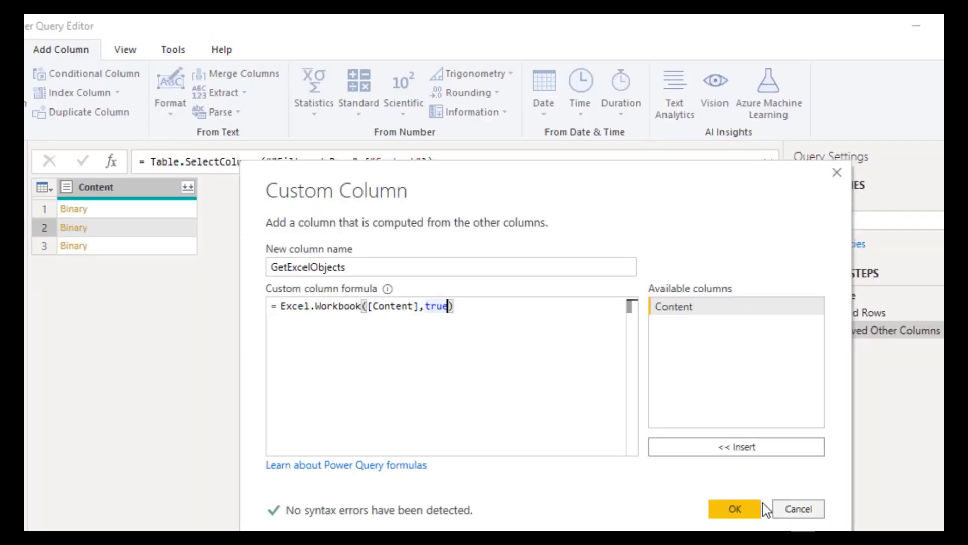
pyautogui.click(730, 507)
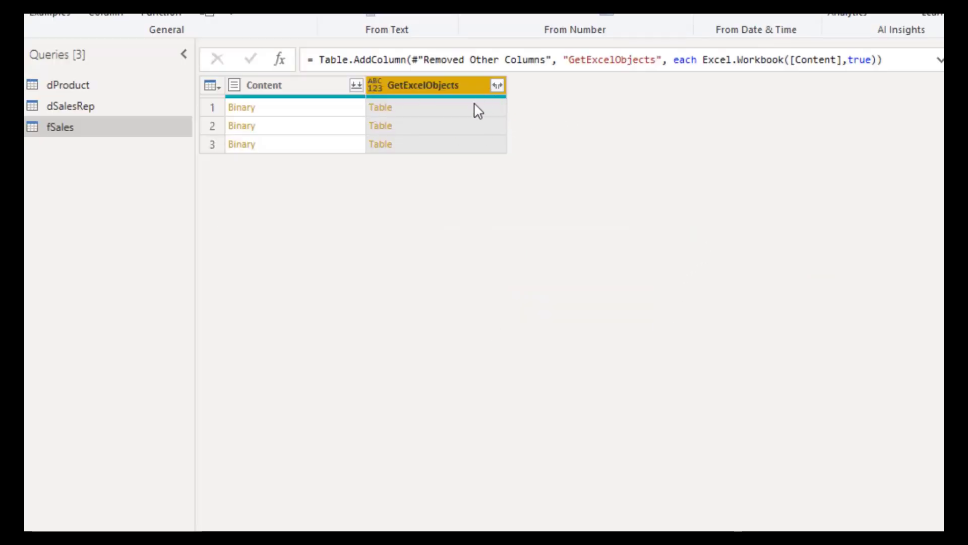
# Preview the workbook objects inside each table of the GetExcelObjects column
pyautogui.click(424, 110)
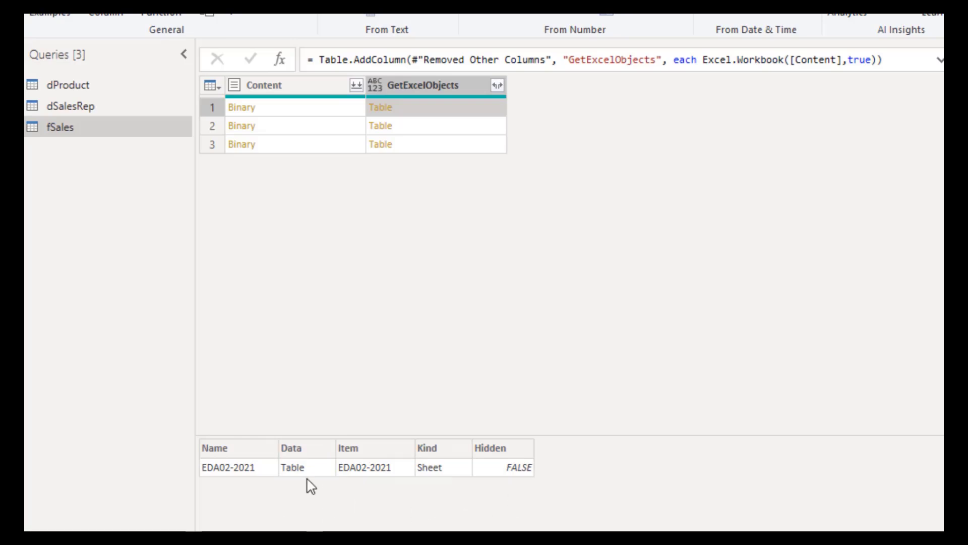
pyautogui.click(492, 131)
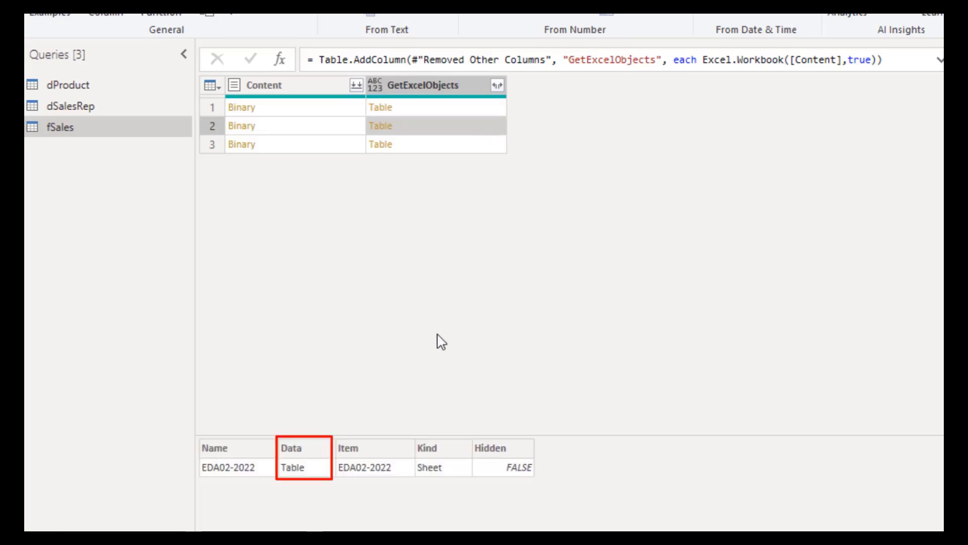
pyautogui.click(463, 147)
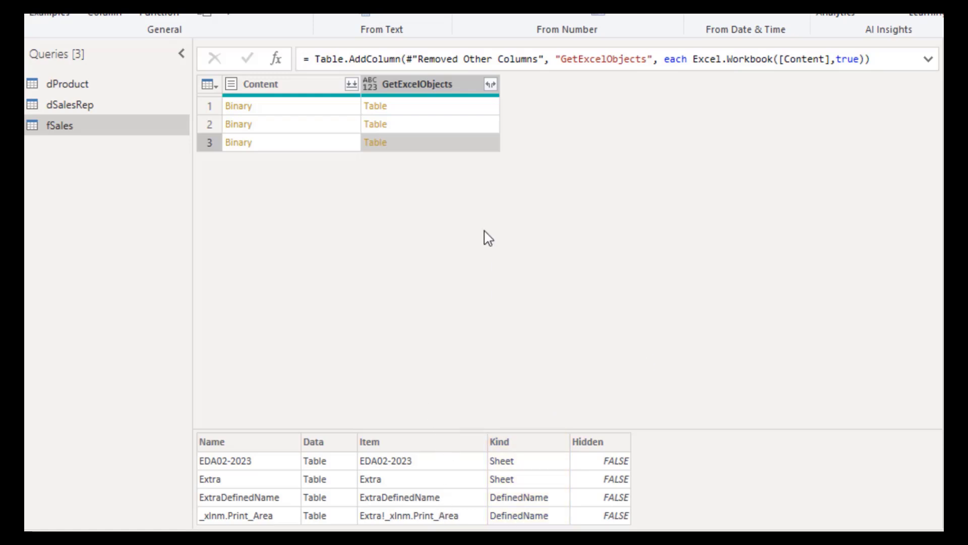
pyautogui.click(443, 127)
pyautogui.click(443, 108)
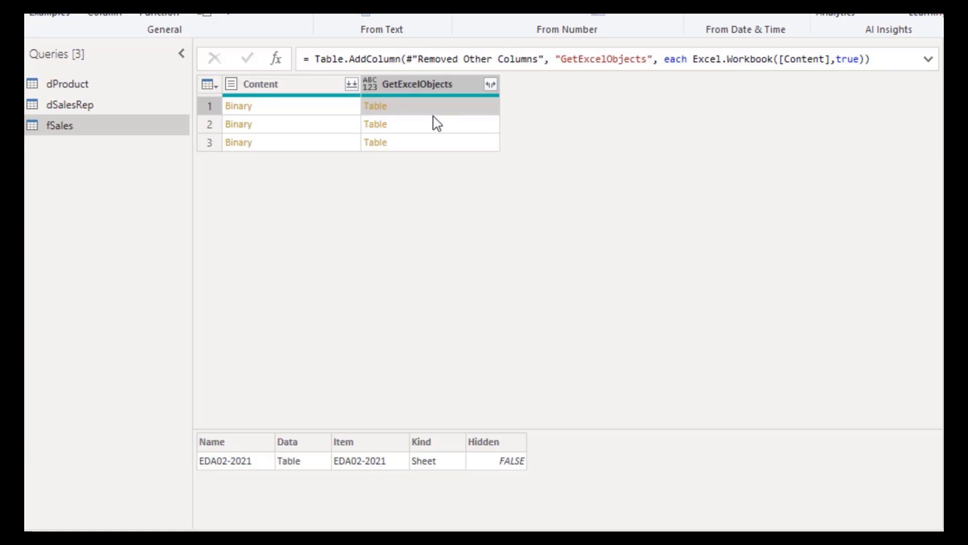
# Expand GetExcelObjects into Name, Data, Item, Kind and Hidden without using the original column name as prefix
pyautogui.click(490, 84)
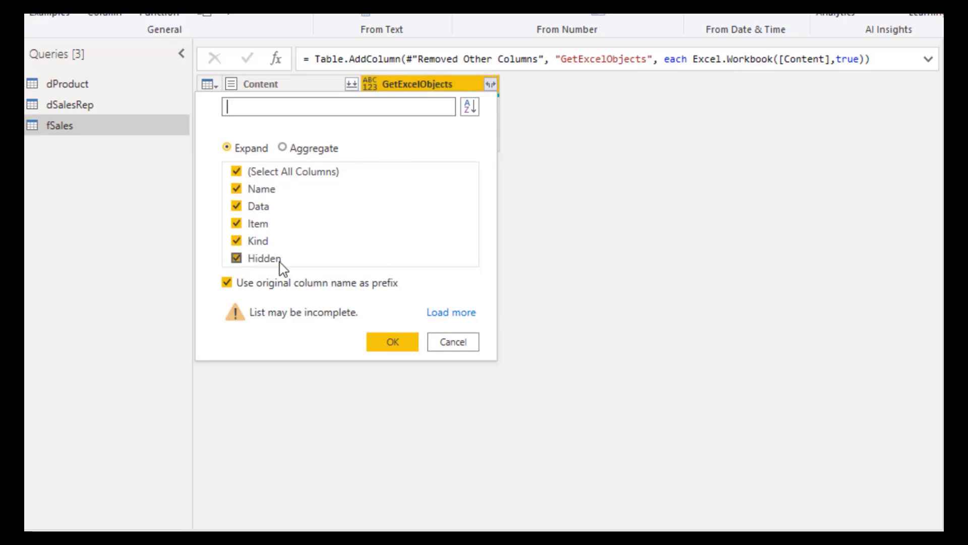
pyautogui.click(226, 288)
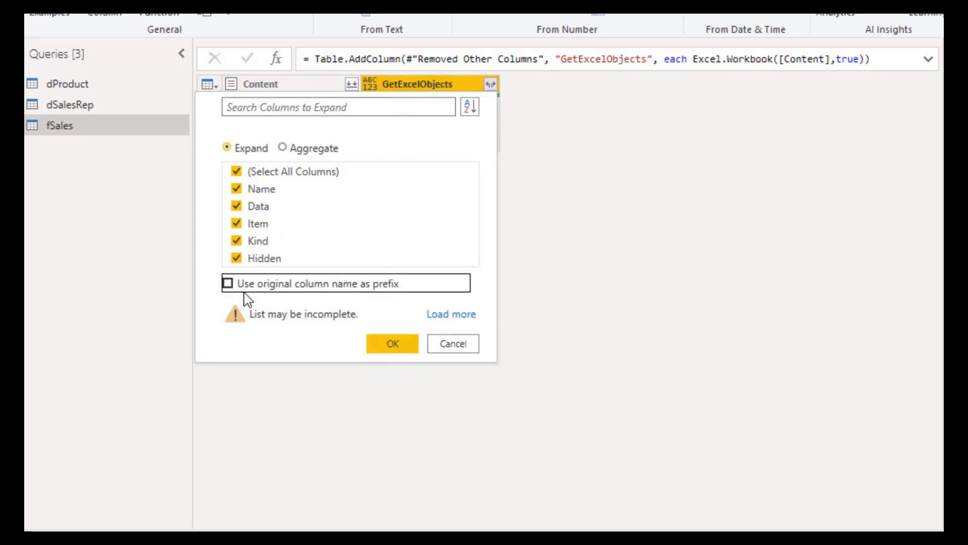
pyautogui.click(393, 346)
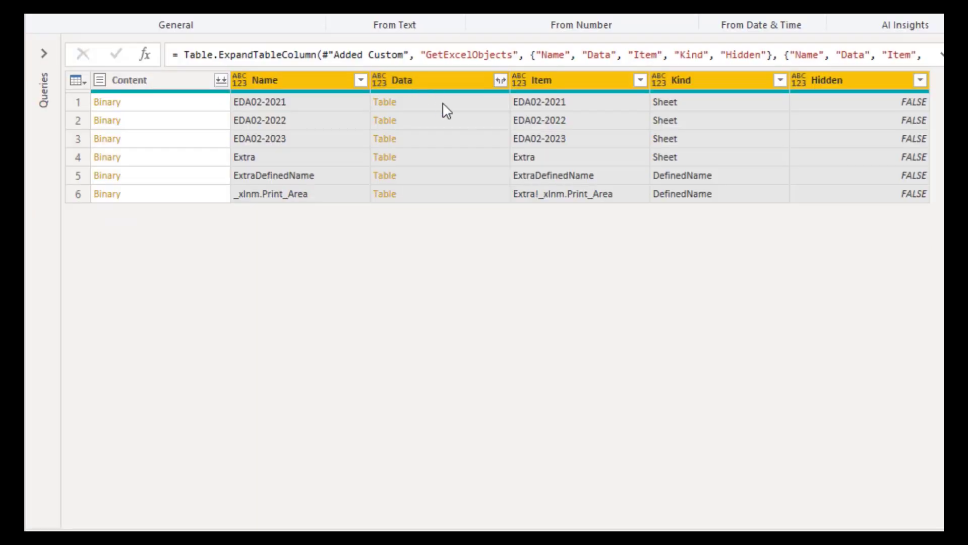
# Preview the Data tables of the yearly sales sheets, the Extra sheet, the defined name and the print area
pyautogui.click(476, 102)
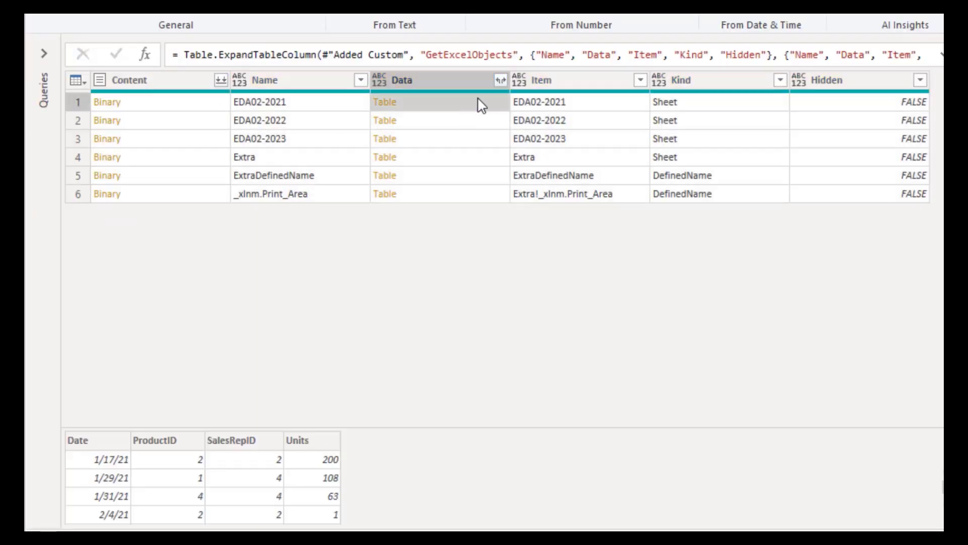
pyautogui.click(464, 131)
pyautogui.click(465, 143)
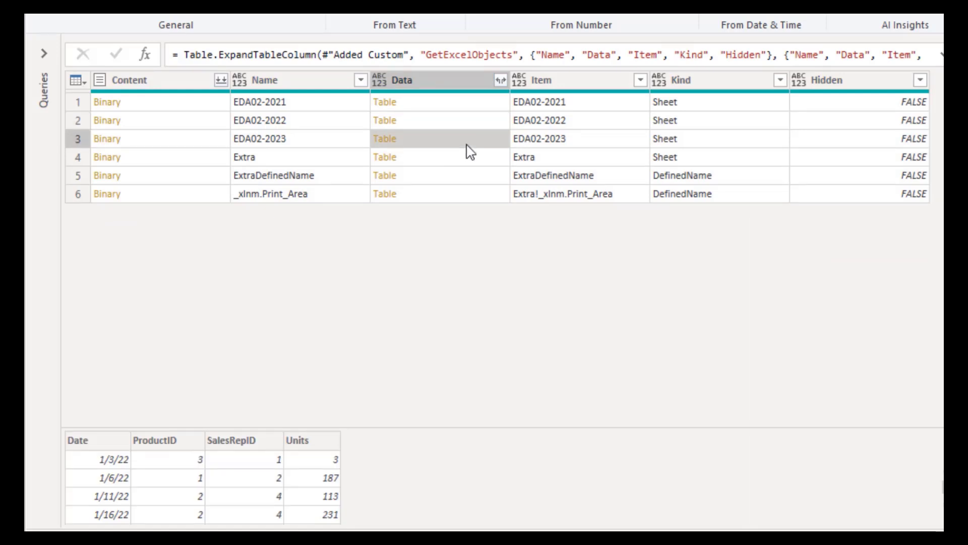
pyautogui.click(467, 165)
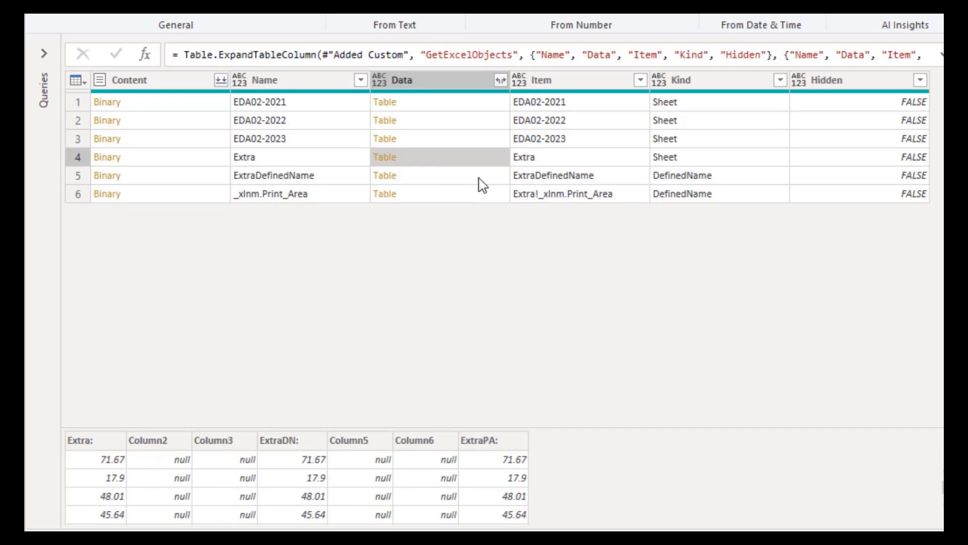
pyautogui.click(463, 179)
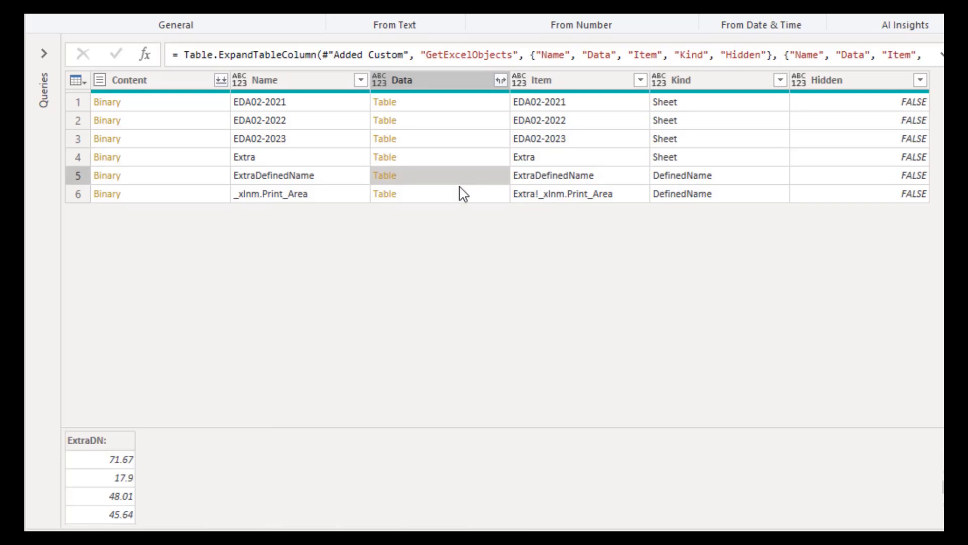
pyautogui.click(461, 198)
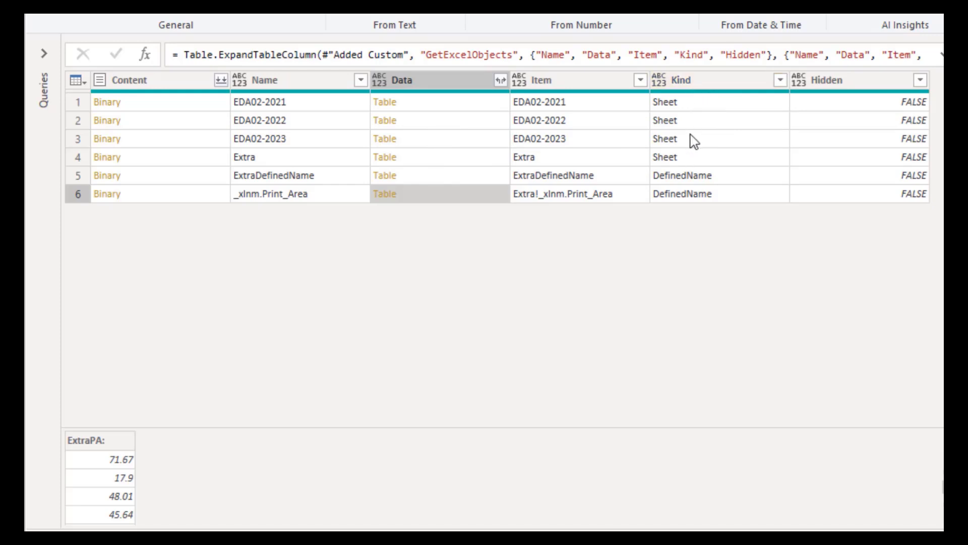
# Filter the Kind column to keep only Sheet objects
pyautogui.click(780, 80)
pyautogui.click(534, 264)
pyautogui.click(535, 301)
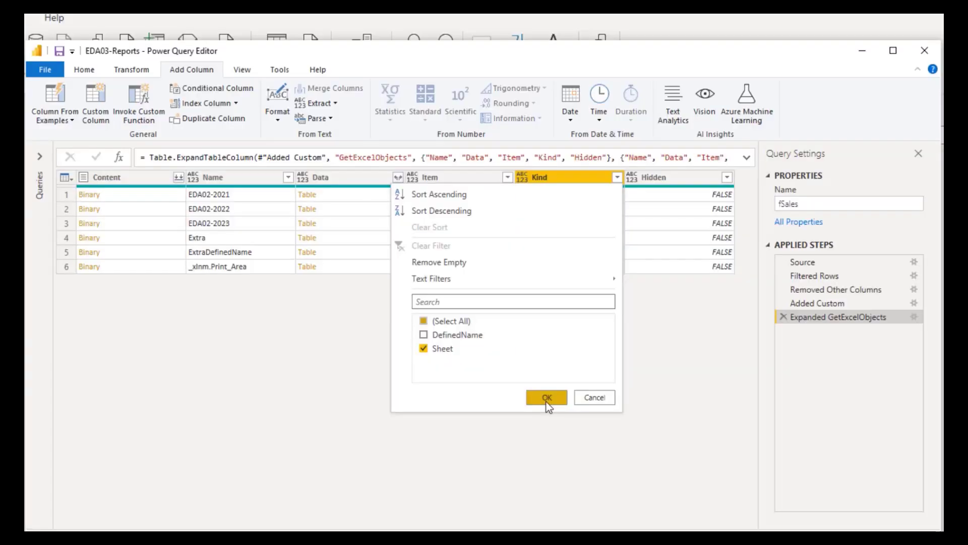
pyautogui.click(548, 401)
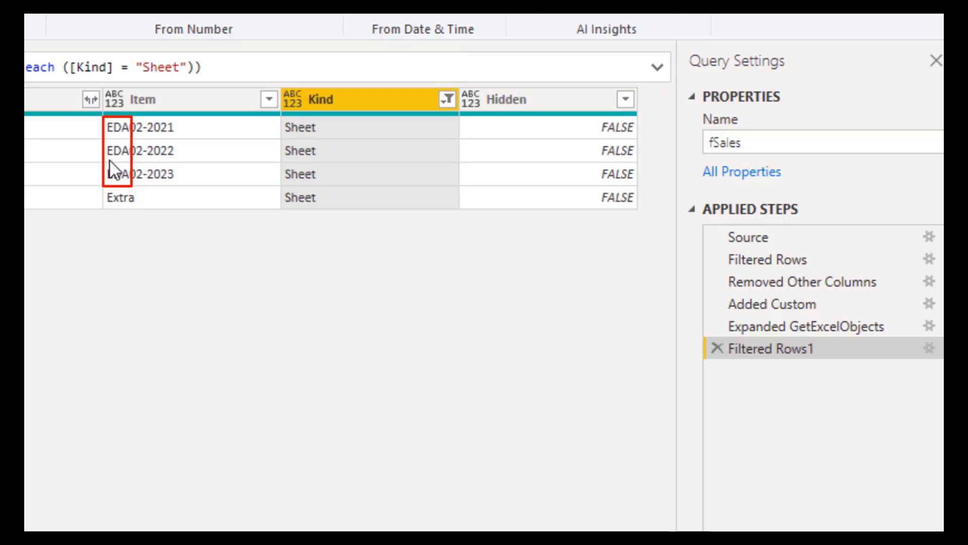
# Filter the Item column with a text filter to keep rows that begin with EDA
pyautogui.click(270, 100)
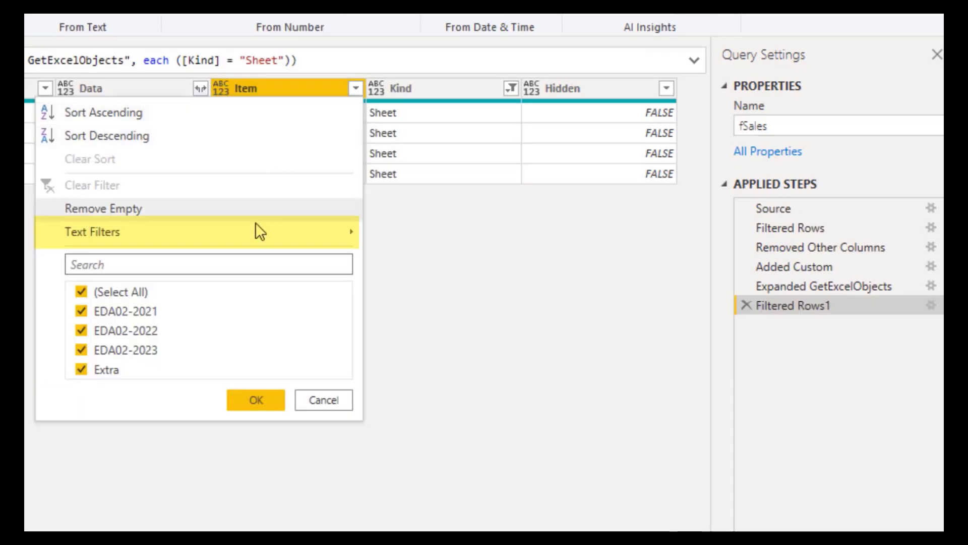
pyautogui.moveTo(253, 233)
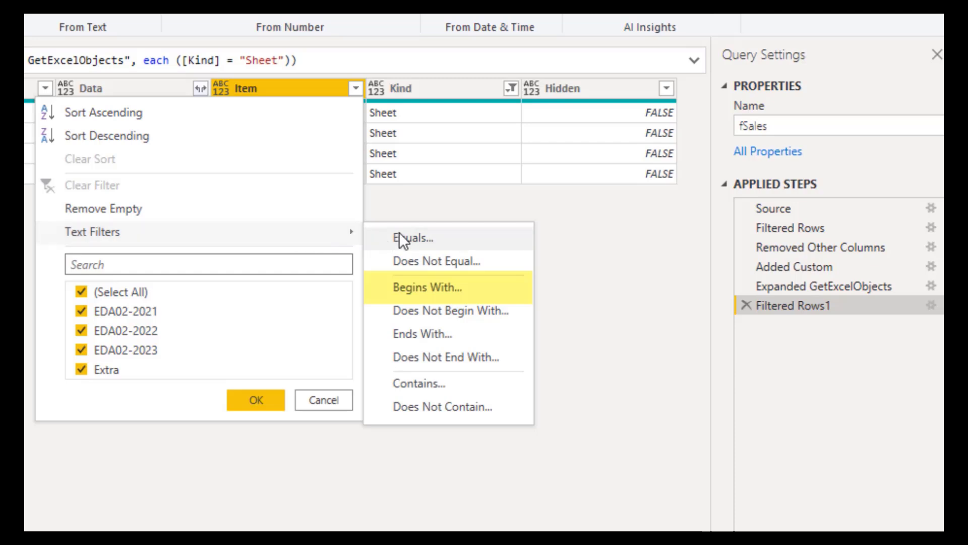
pyautogui.click(502, 302)
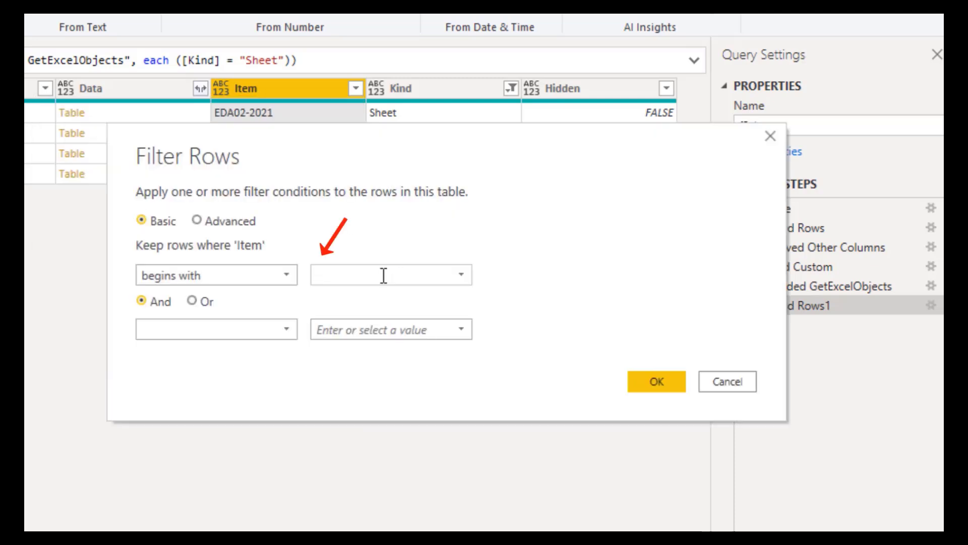
pyautogui.write('EDA')
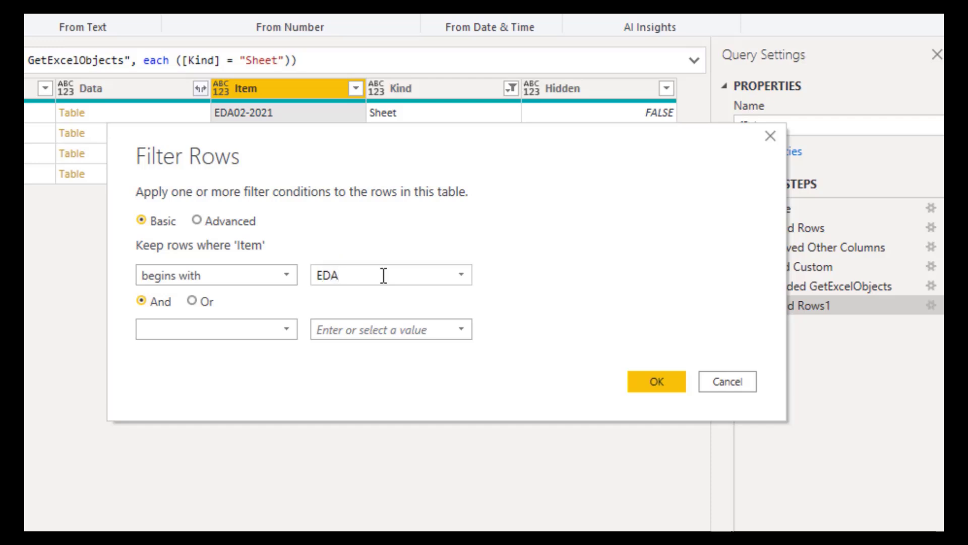
pyautogui.click(656, 382)
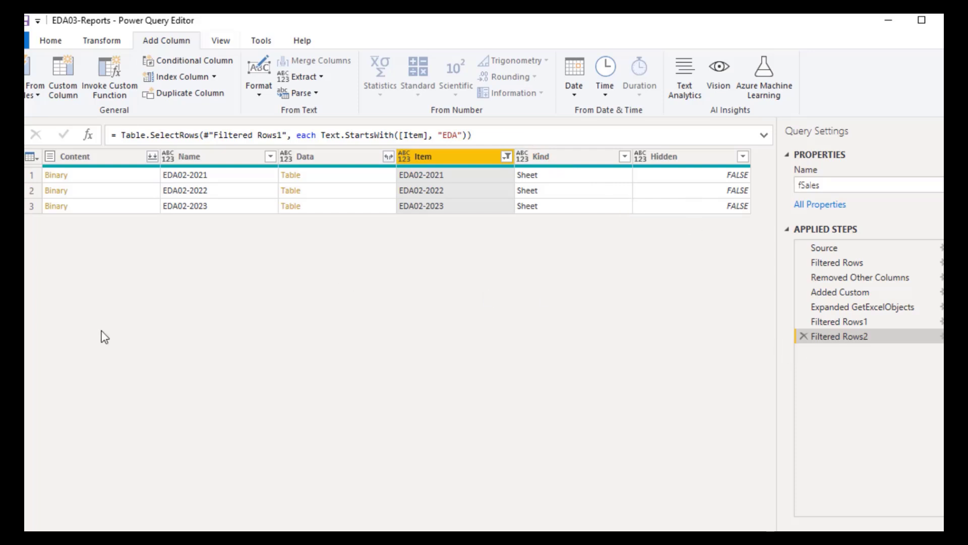
# Check the Data tables of the three yearly sheets and remove every column except Data
pyautogui.click(336, 177)
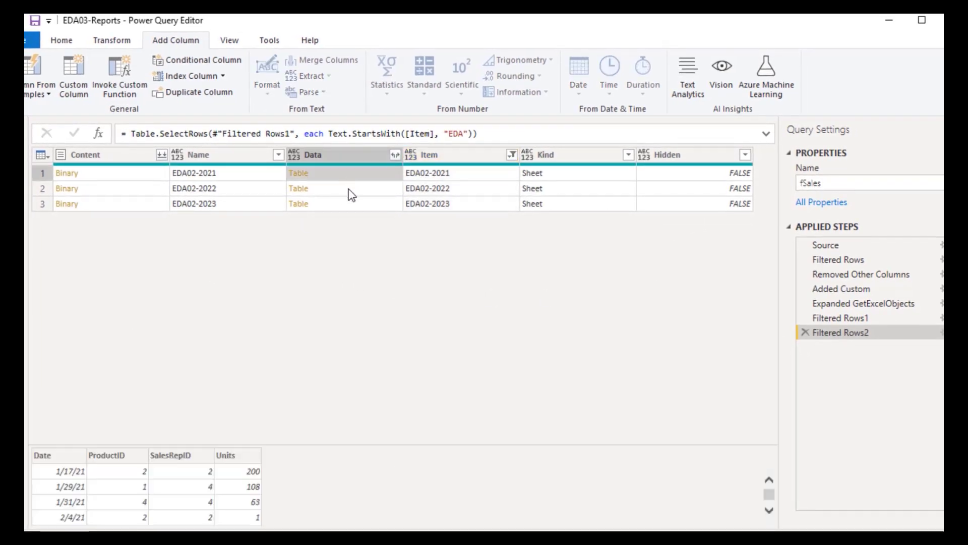
pyautogui.click(352, 194)
pyautogui.click(350, 204)
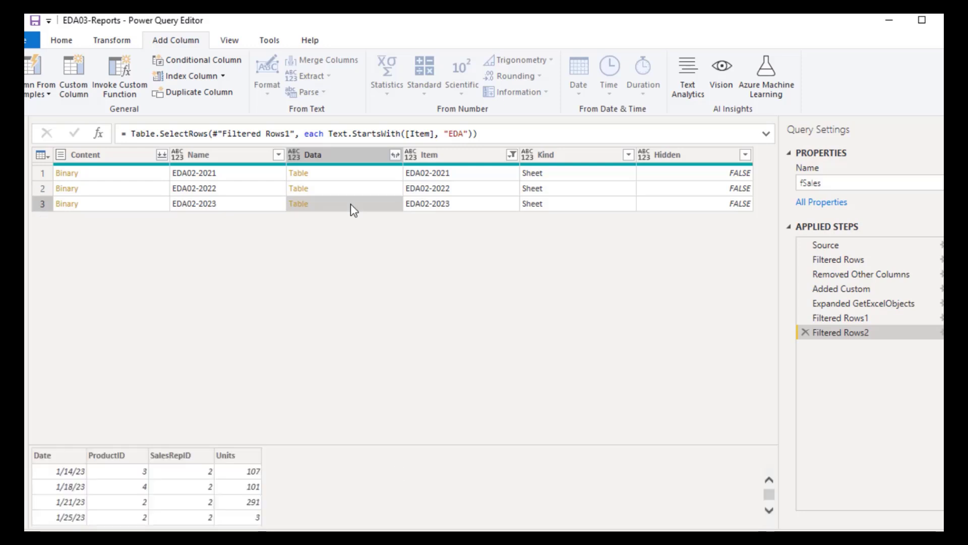
pyautogui.rightClick(349, 154)
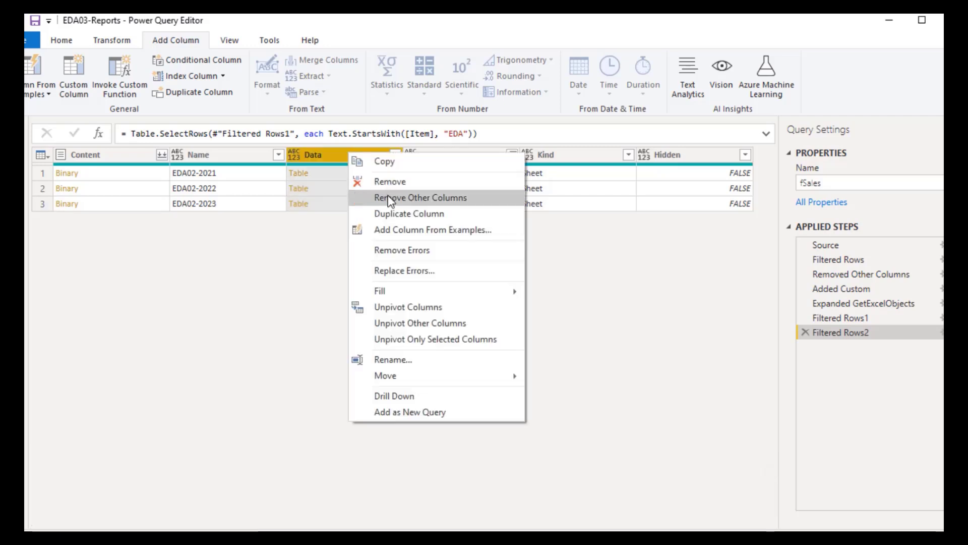
pyautogui.click(390, 201)
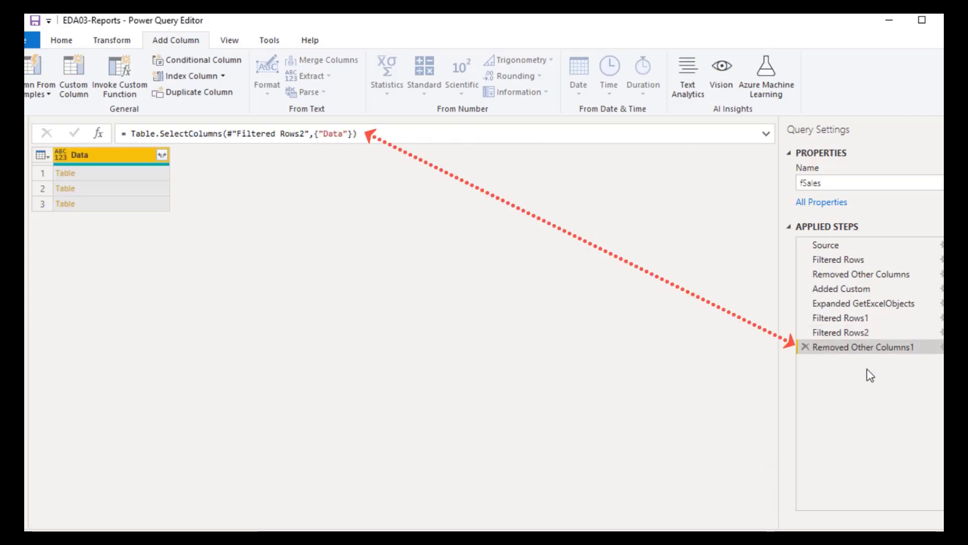
# Expand the Data column into Date, ProductID, SalesRepID and Units without using the original column name as prefix
pyautogui.click(147, 174)
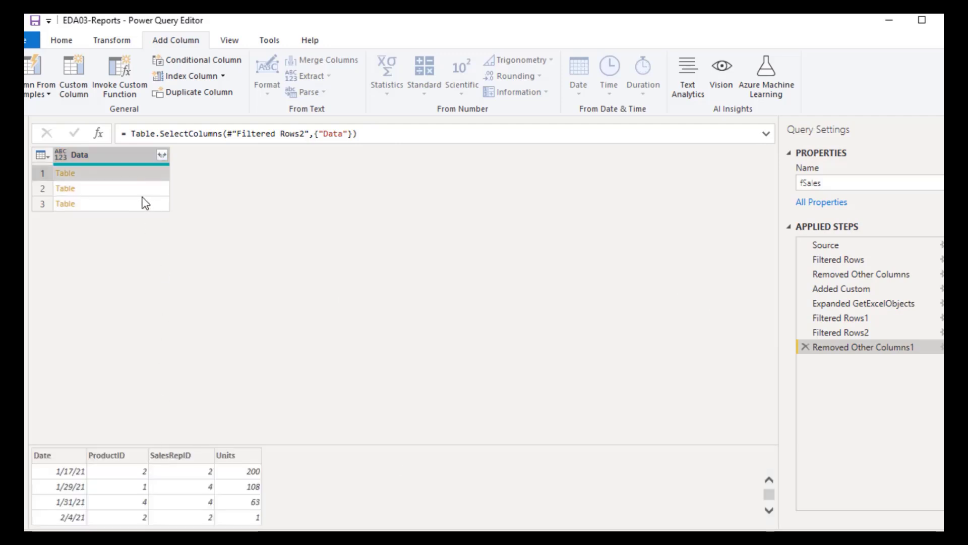
pyautogui.click(143, 191)
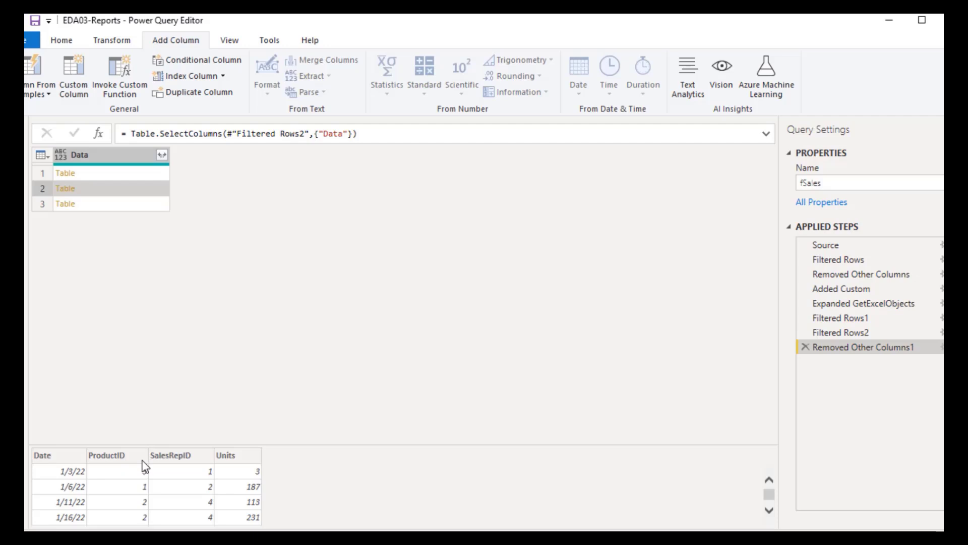
pyautogui.click(144, 207)
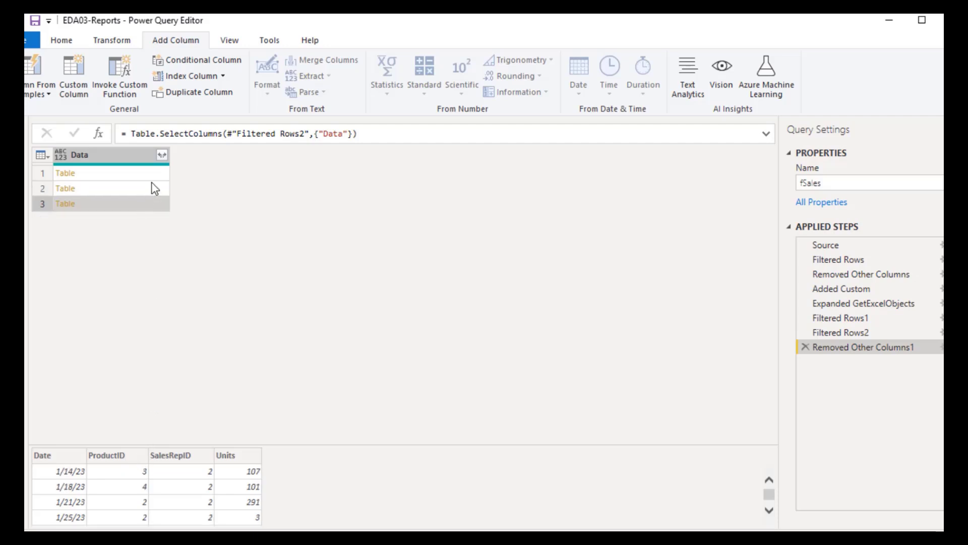
pyautogui.click(162, 156)
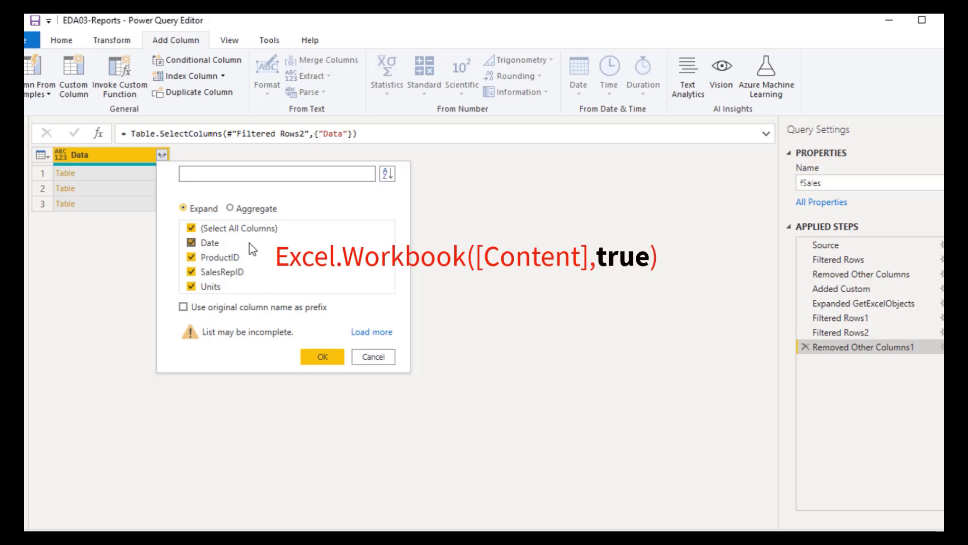
pyautogui.click(323, 358)
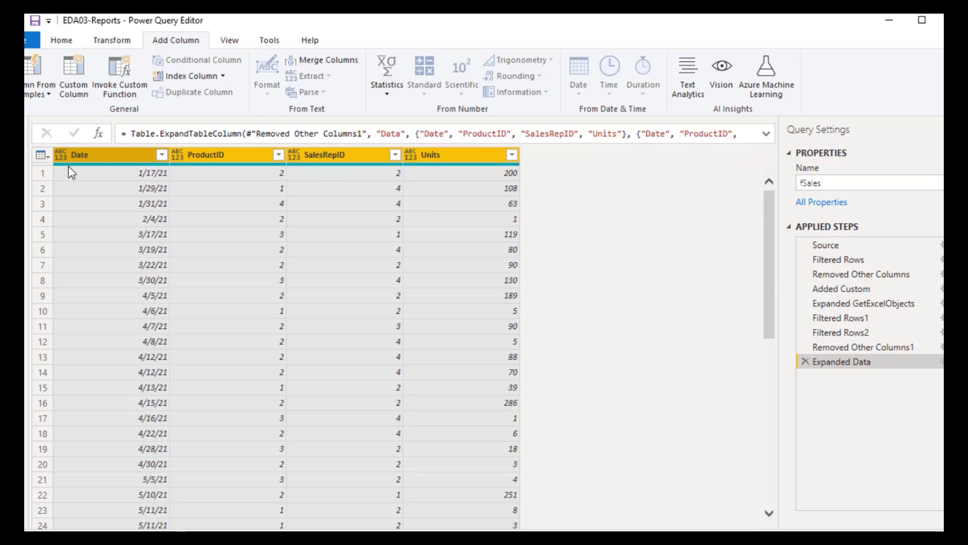
# Change the data type of the ProductID, SalesRepID and Units columns to Whole Number
pyautogui.click(217, 159)
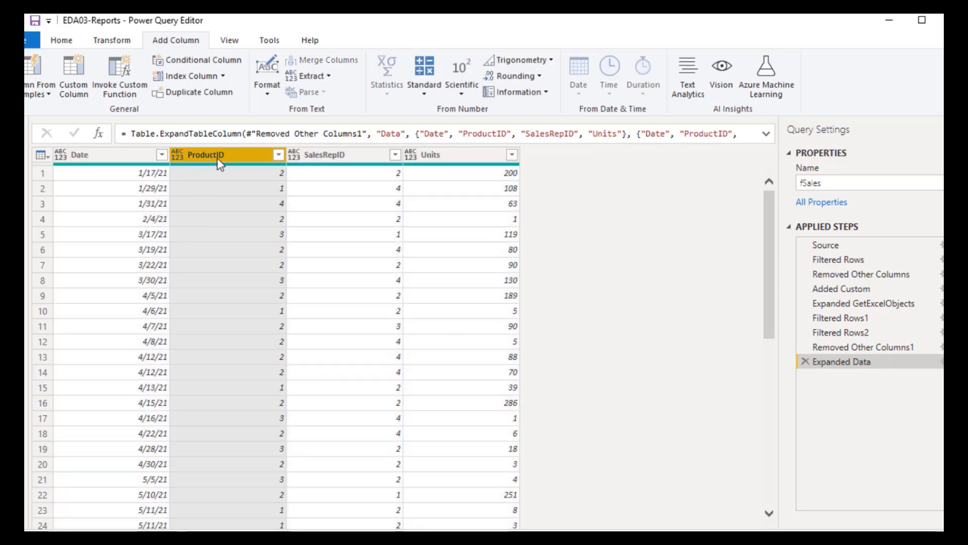
pyautogui.keyDown('shift'); pyautogui.click(468, 156); pyautogui.keyUp('shift')
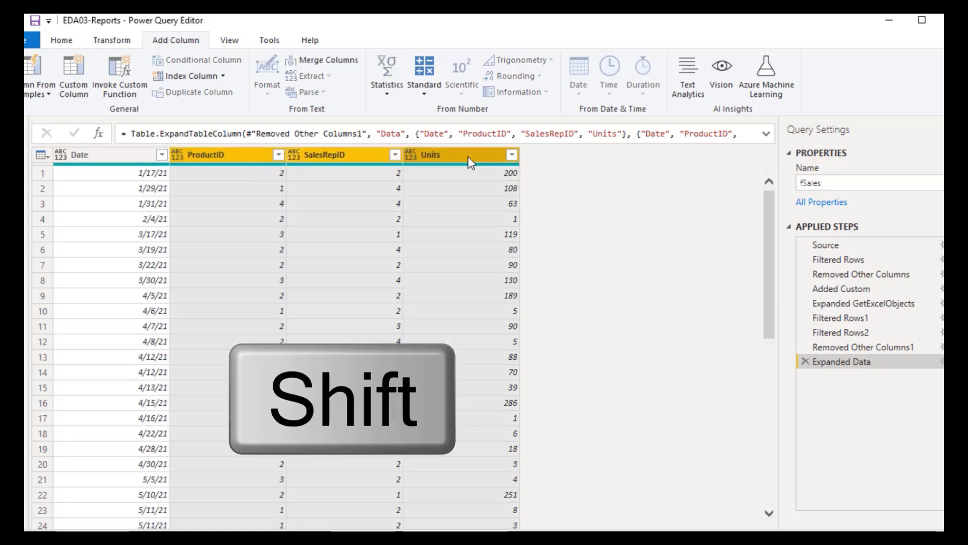
pyautogui.rightClick(468, 156)
pyautogui.moveTo(528, 309)
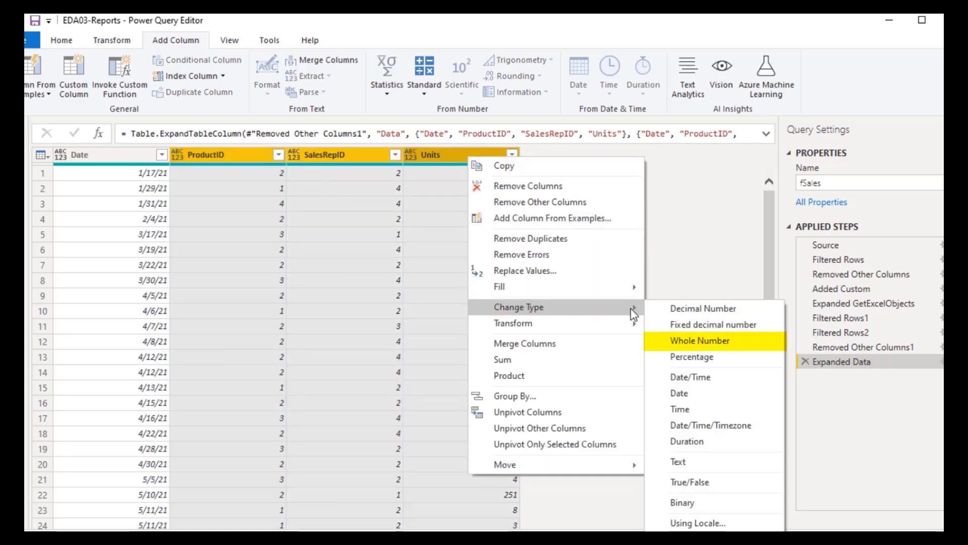
pyautogui.click(722, 345)
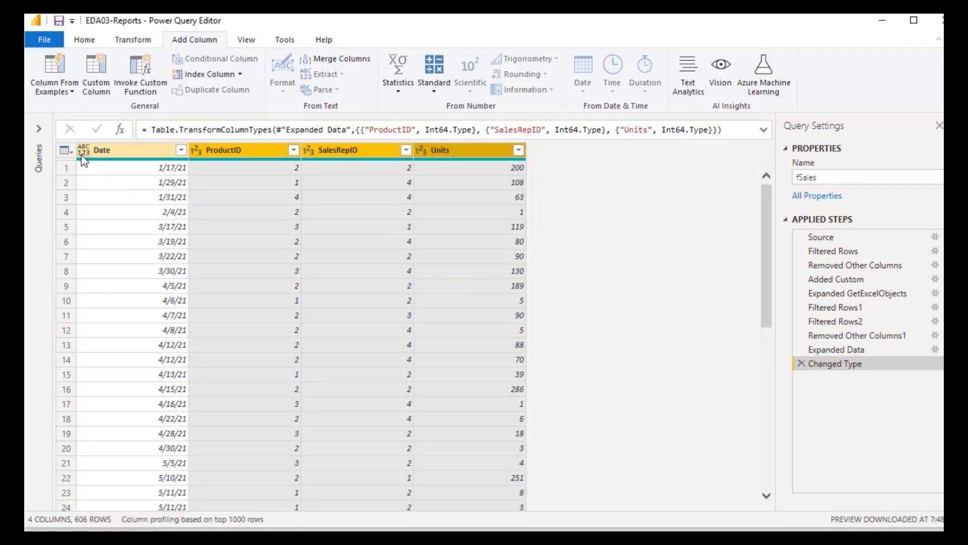
# Open the locale-based type change for the Date column and choose Date as the data type
pyautogui.click(83, 150)
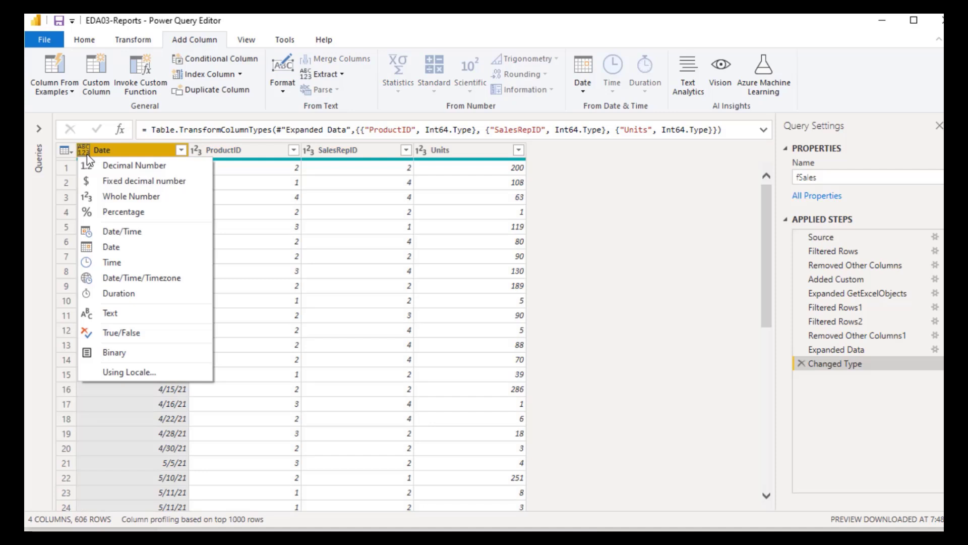
pyautogui.click(123, 247)
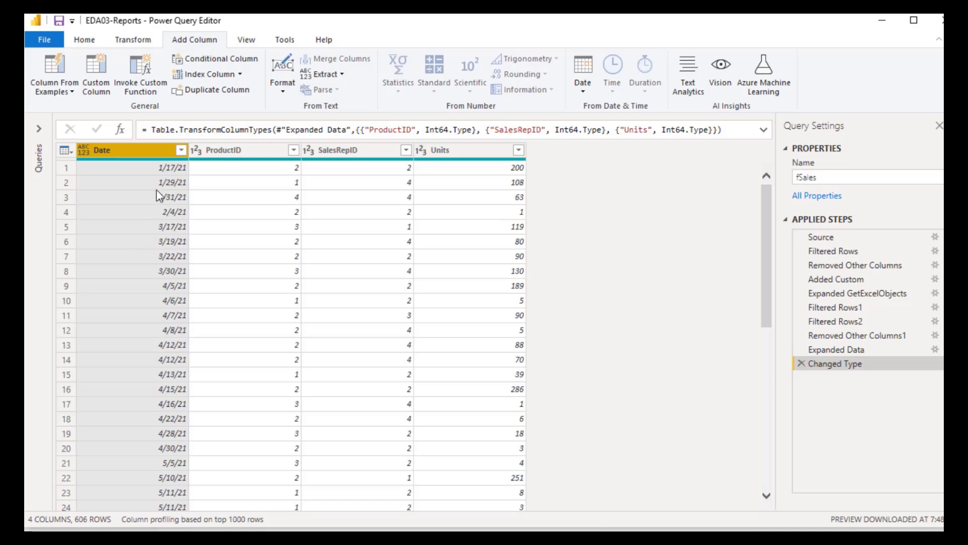
pyautogui.click(84, 150)
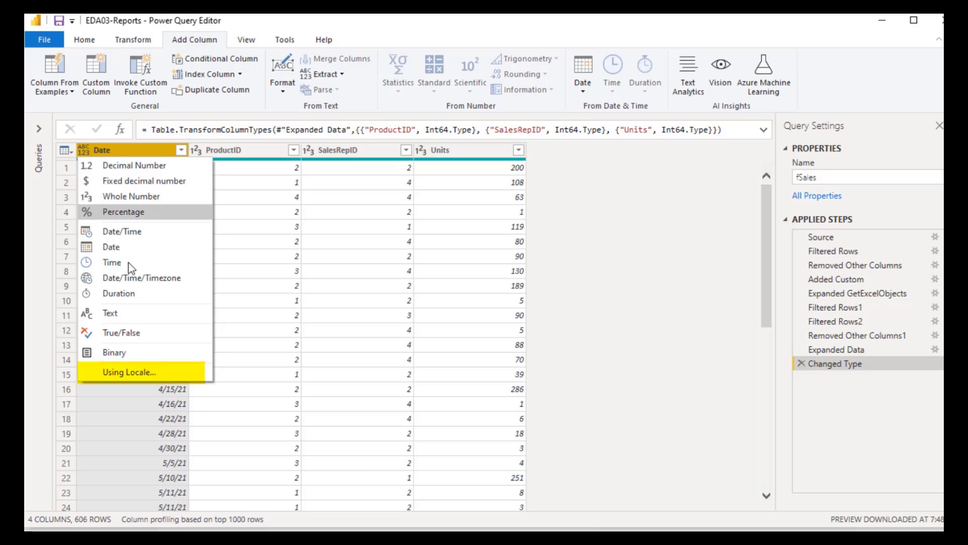
pyautogui.click(166, 373)
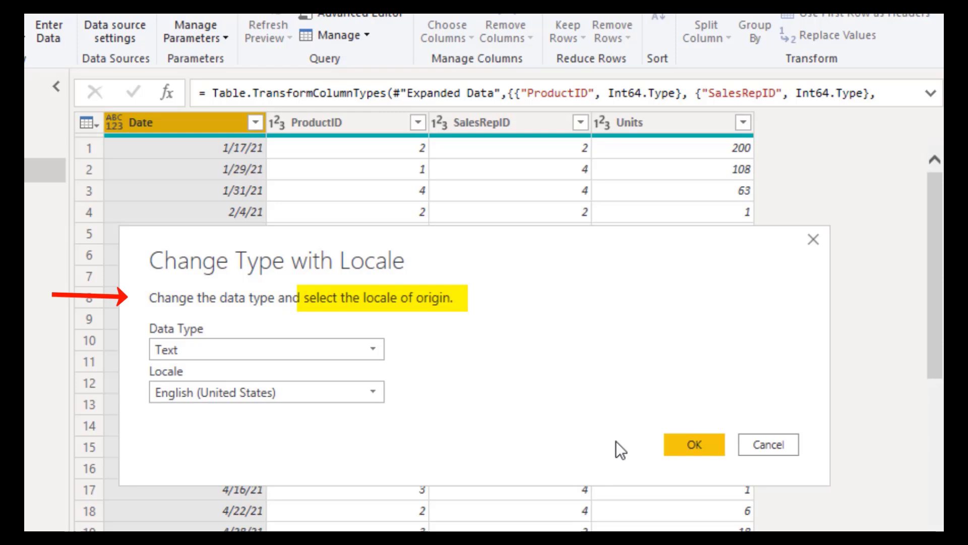
pyautogui.click(222, 349)
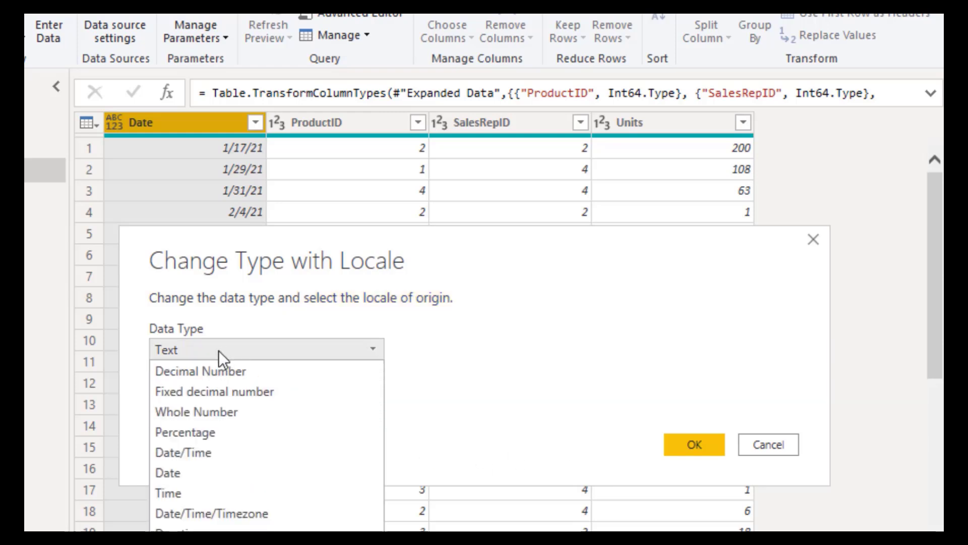
pyautogui.click(186, 470)
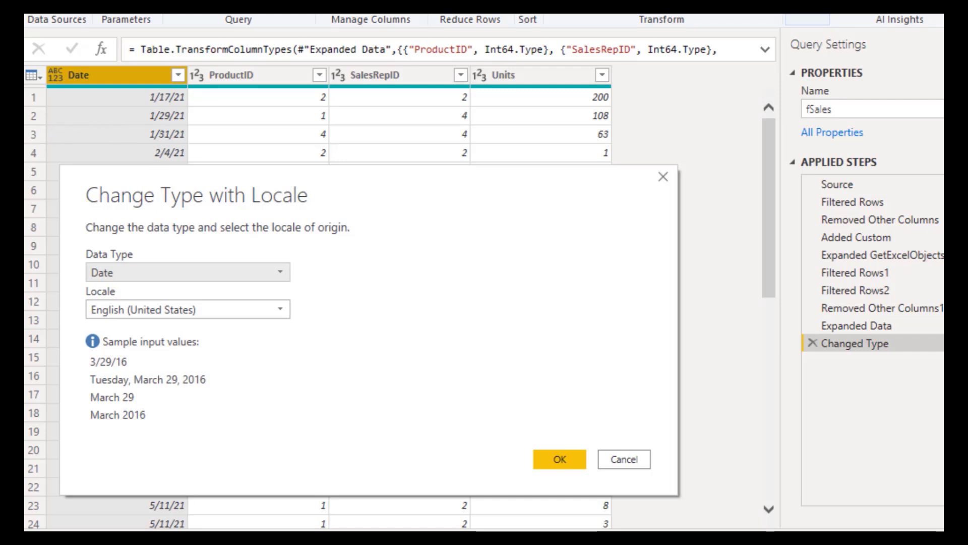
# Try French (France) as the locale of origin for the Date column
pyautogui.click(280, 309)
pyautogui.scroll(-20, 237, 349)
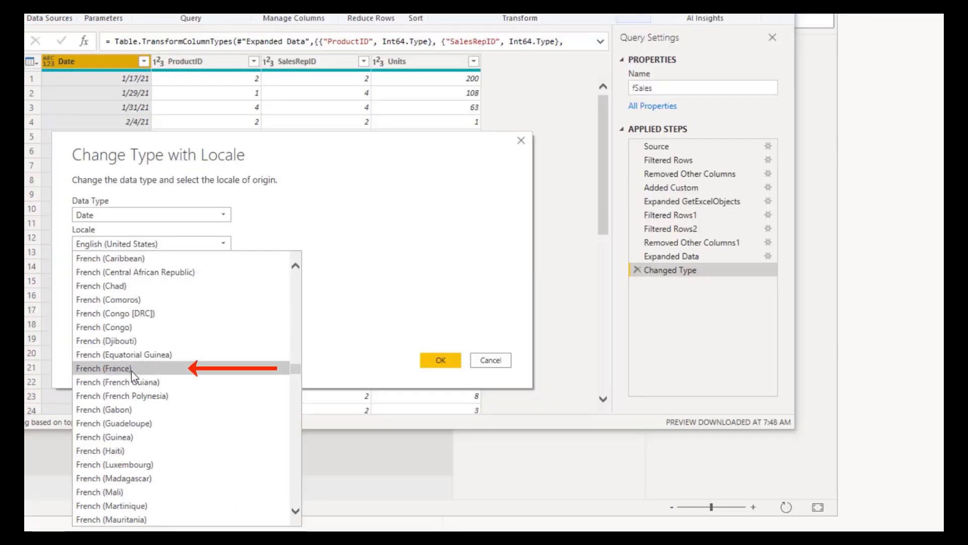
pyautogui.click(132, 371)
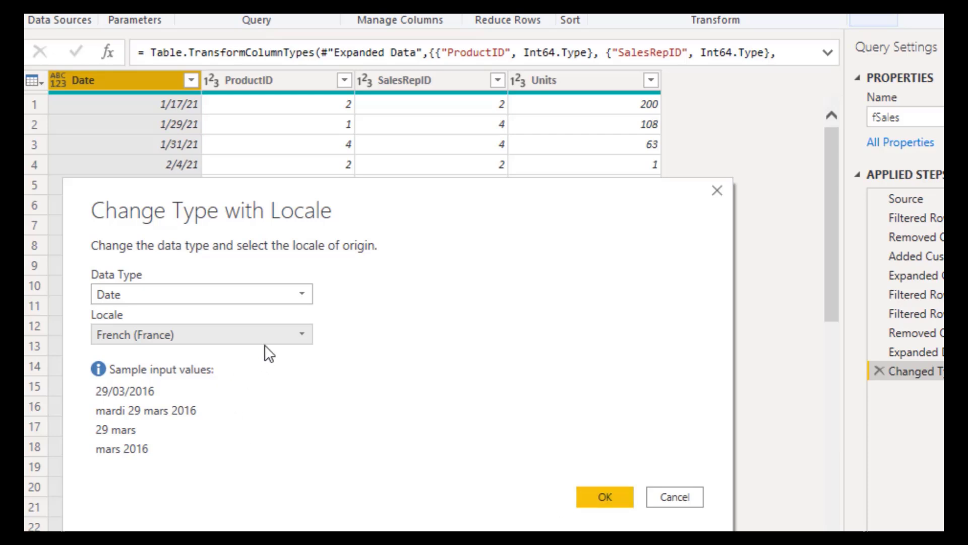
# Set the locale of origin to English (United States) and apply the Date column's type change
pyautogui.click(304, 340)
pyautogui.scroll(5, 216, 402)
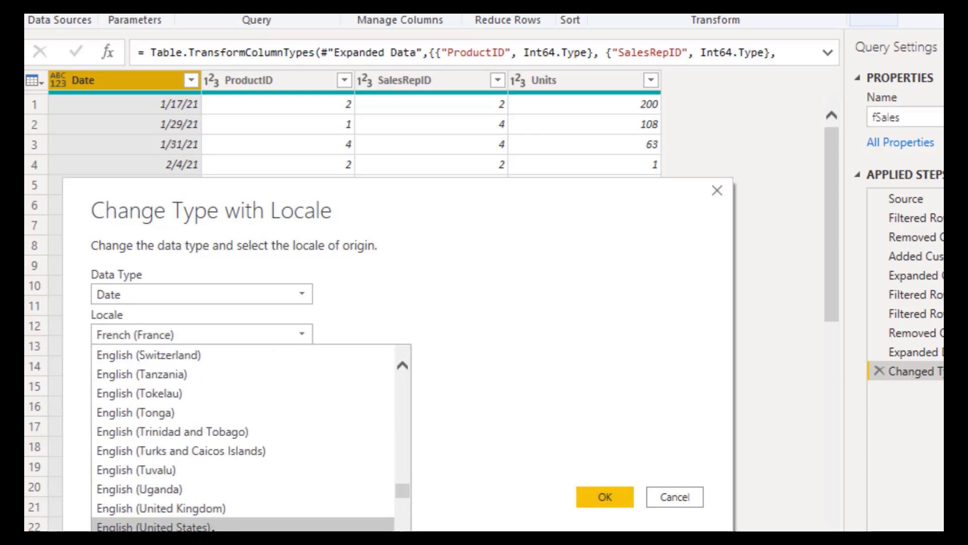
pyautogui.click(154, 527)
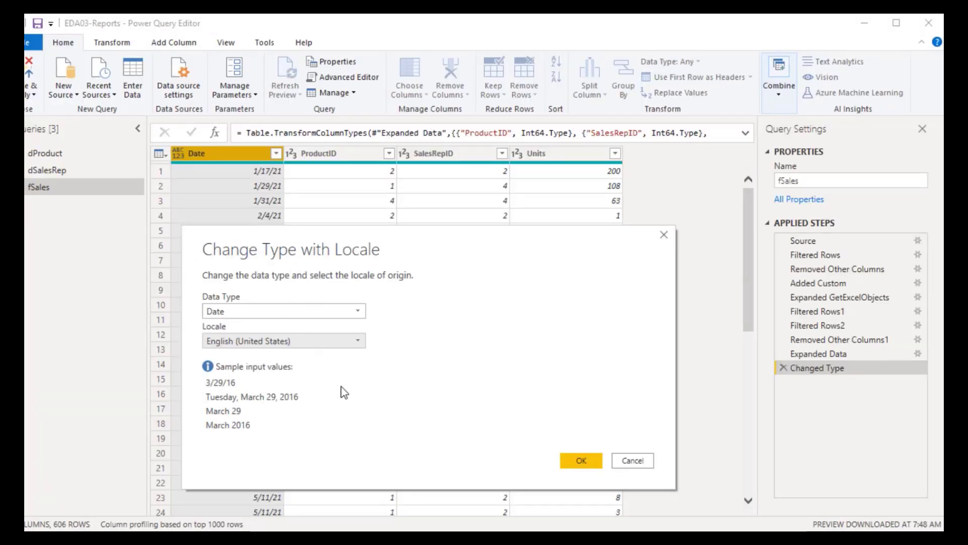
pyautogui.click(583, 460)
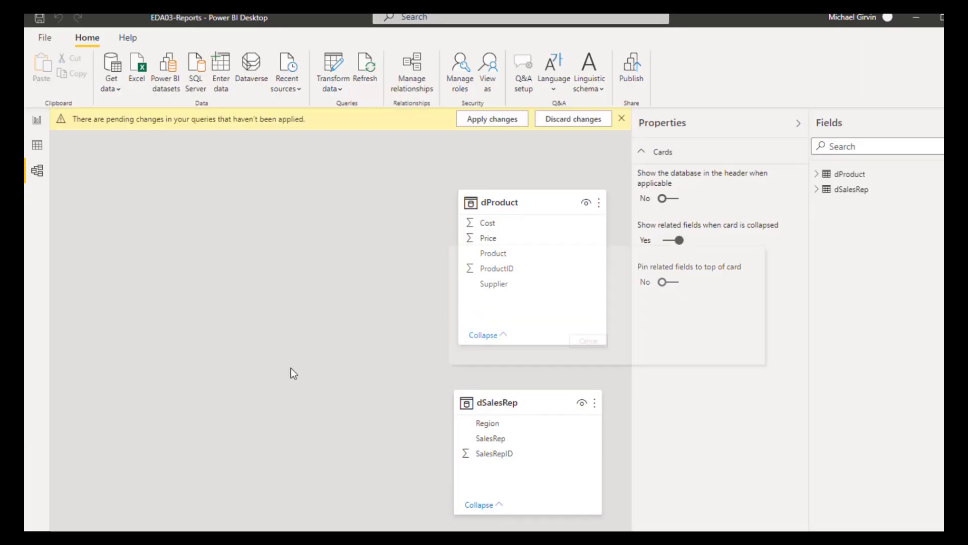
# Arrange the fSales table beside dProduct and dSalesRep in the model diagram and enlarge its card
pyautogui.moveTo(164, 173); pyautogui.dragTo(283, 267)
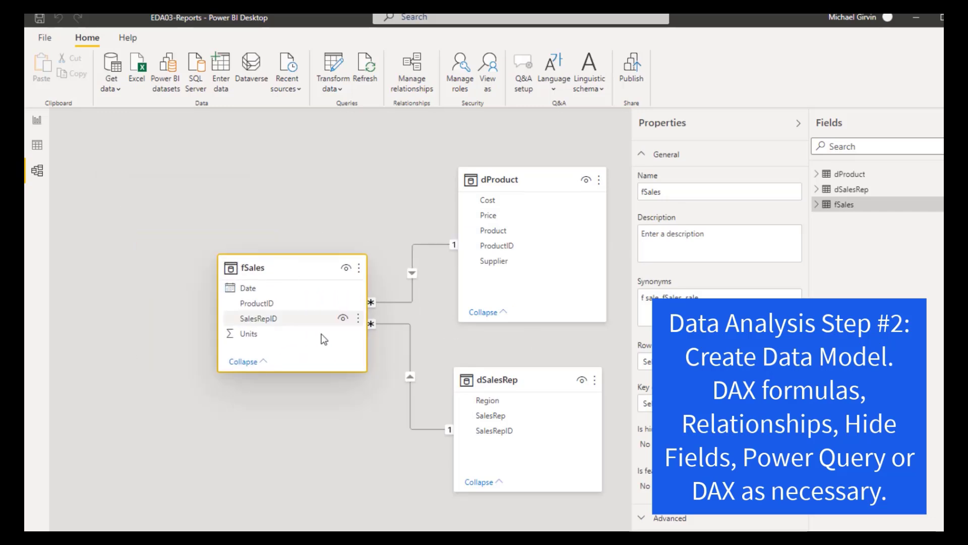
pyautogui.moveTo(366, 371); pyautogui.dragTo(382, 476)
pyautogui.moveTo(323, 272)
pyautogui.mouseDown()
pyautogui.moveTo(322, 240)
pyautogui.moveTo(324, 266)
pyautogui.moveTo(326, 256)
pyautogui.mouseUp()
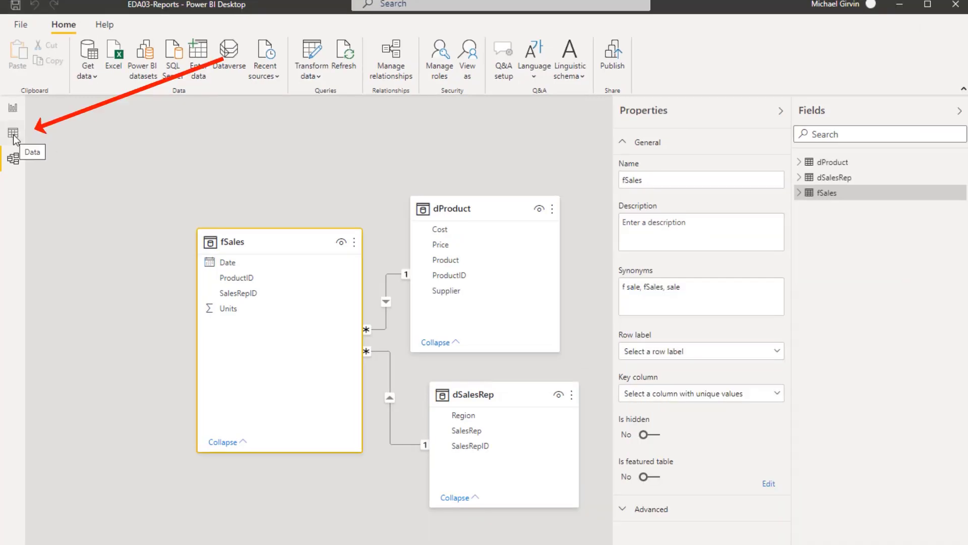
# Create a new calculated table in Data view and begin its formula with dDate=CALENDAR(
pyautogui.click(14, 135)
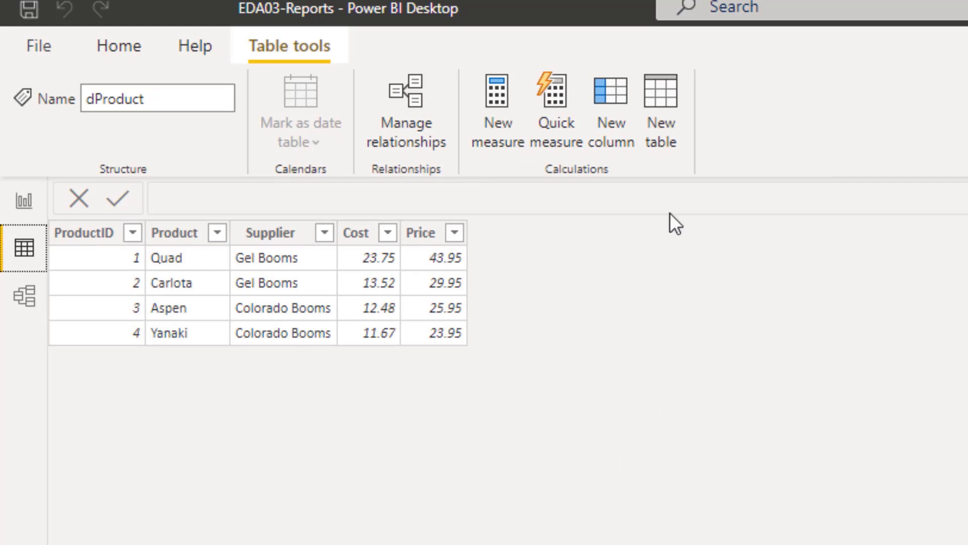
pyautogui.click(671, 127)
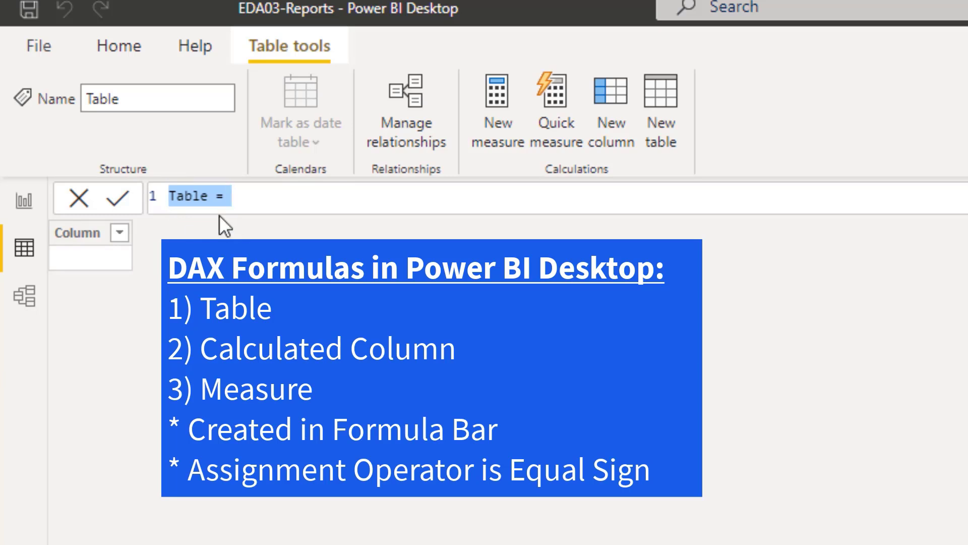
pyautogui.write('d')
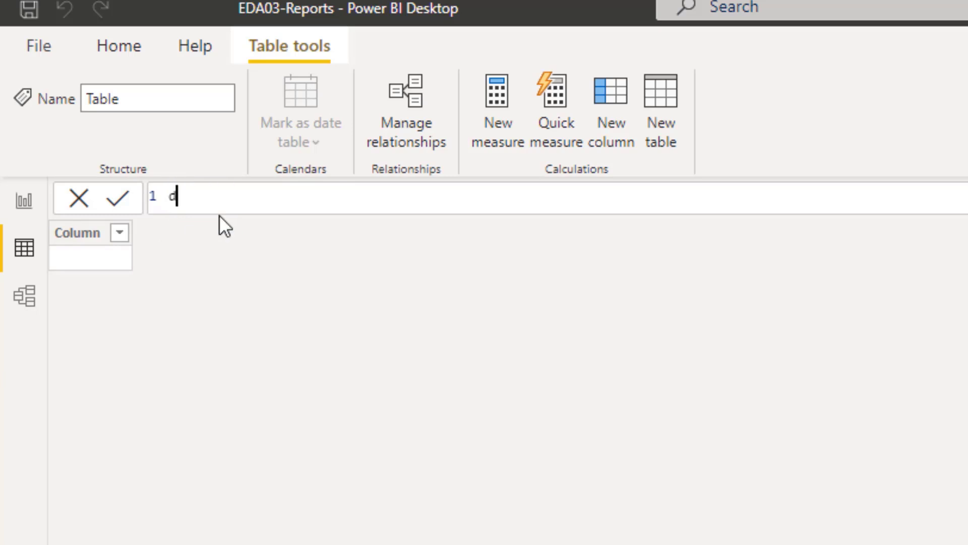
pyautogui.write('Date=cal')
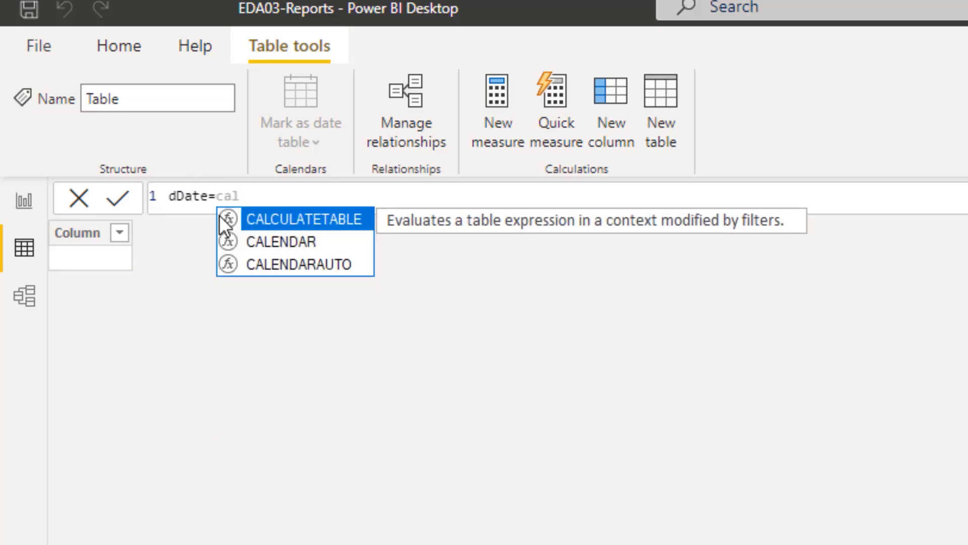
pyautogui.press('Down')
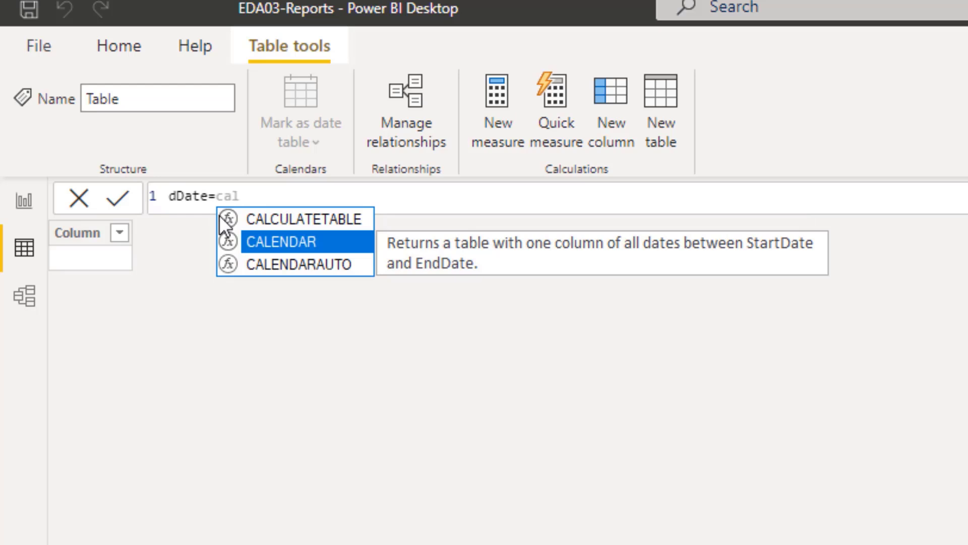
pyautogui.press('Tab')
pyautogui.write('(')
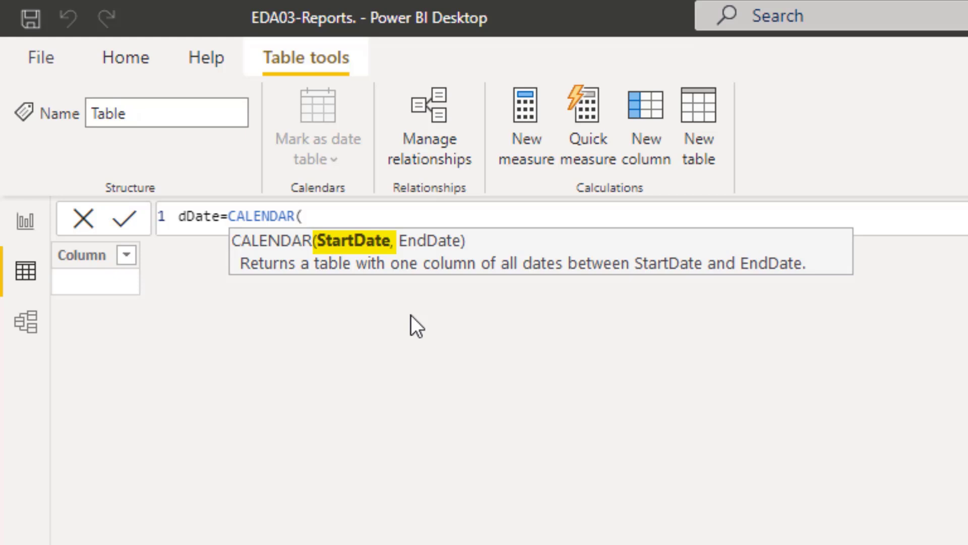
# Begin CALENDAR's start date with the year of the earliest sale, DATE(YEAR(MIN(fSales[Date]))
pyautogui.write('date')
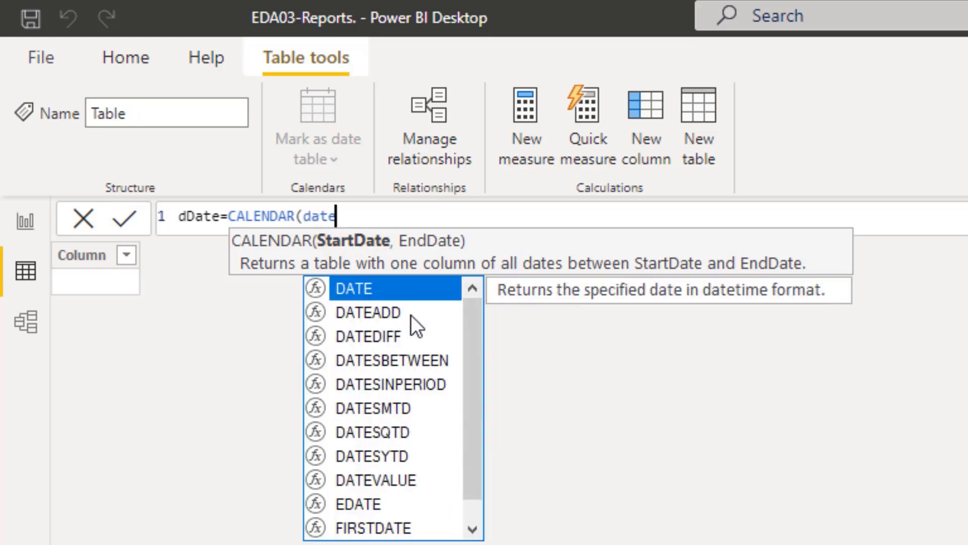
pyautogui.press('Tab')
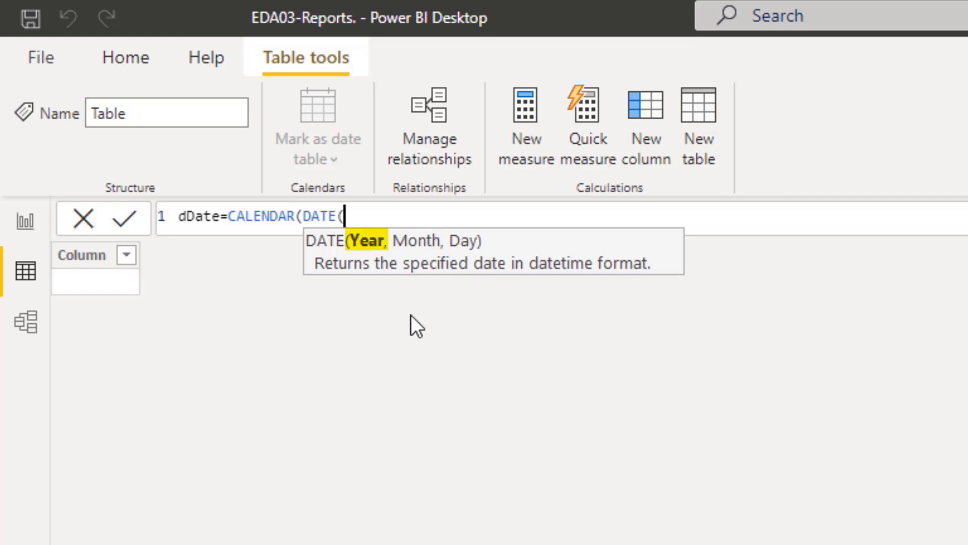
pyautogui.write('yea')
pyautogui.press('Tab')
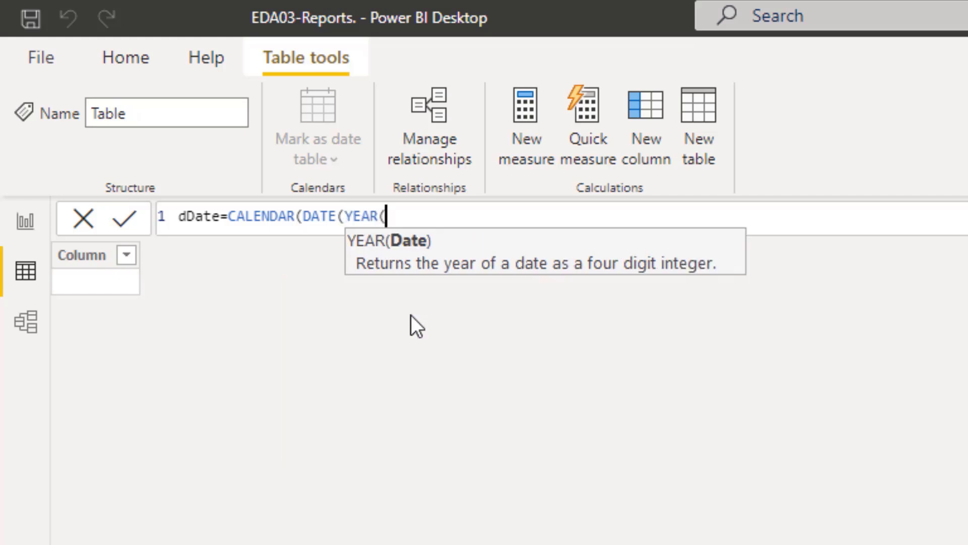
pyautogui.write('min')
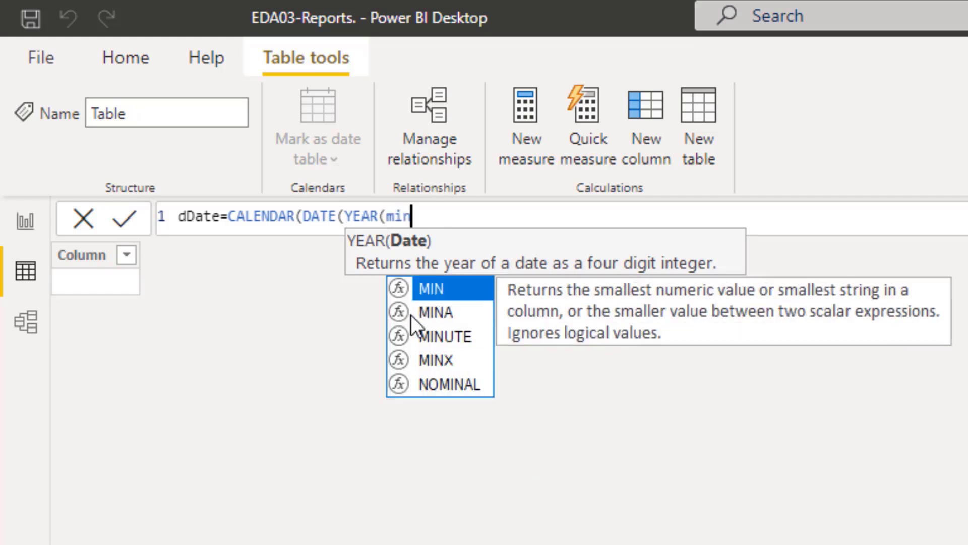
pyautogui.press('Tab')
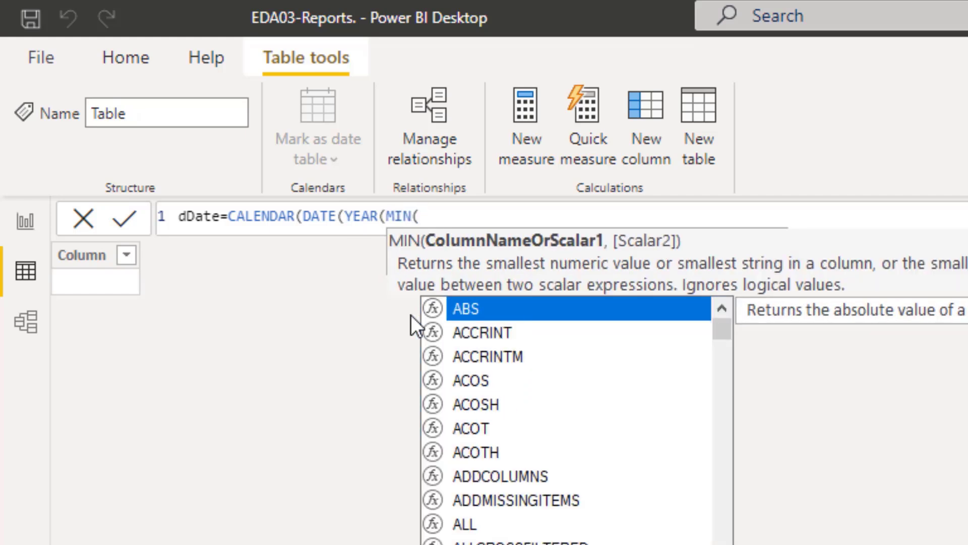
pyautogui.write('f')
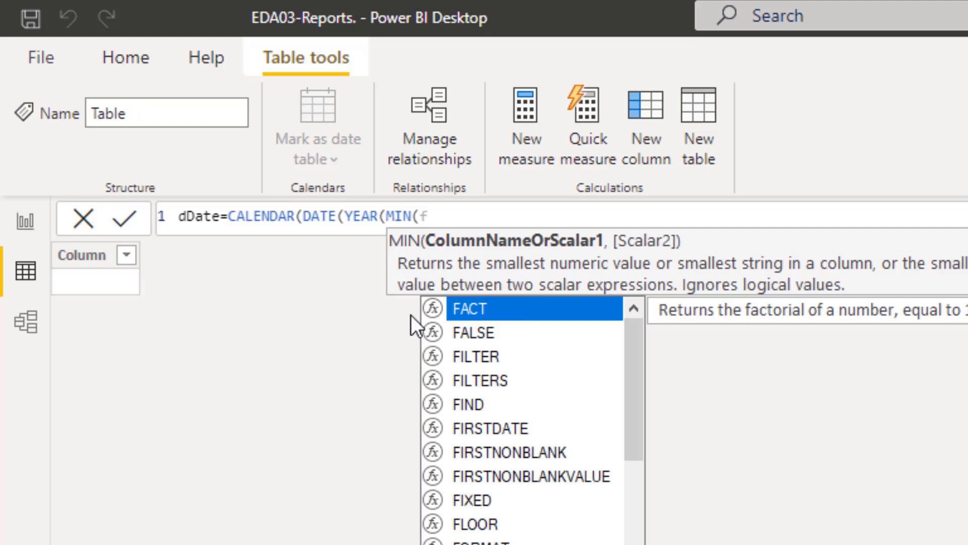
pyautogui.write('s')
pyautogui.press('Down')
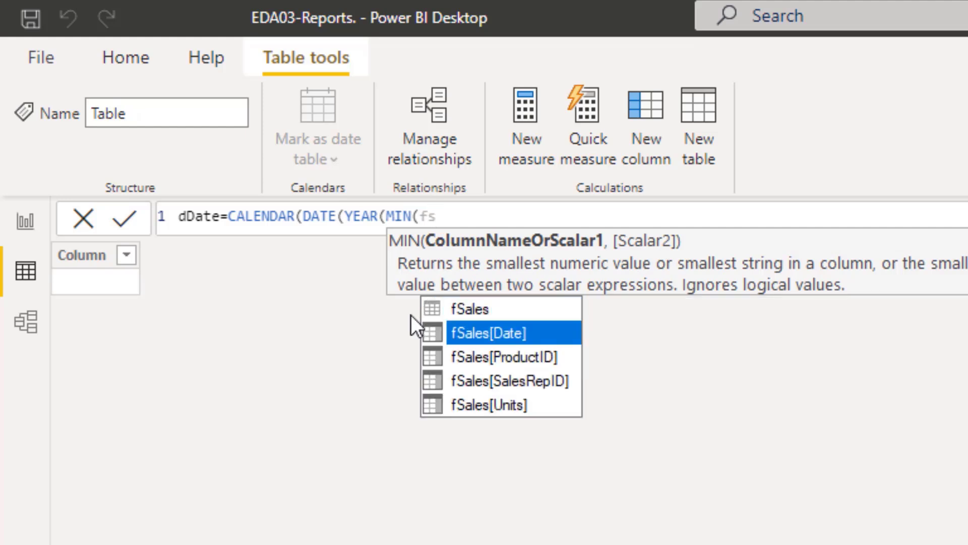
pyautogui.press('Tab')
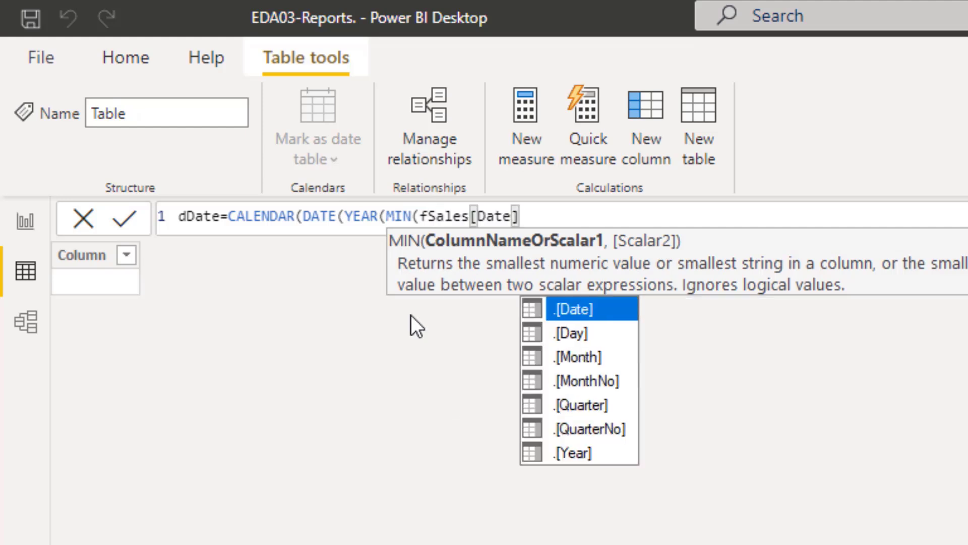
pyautogui.write(')')
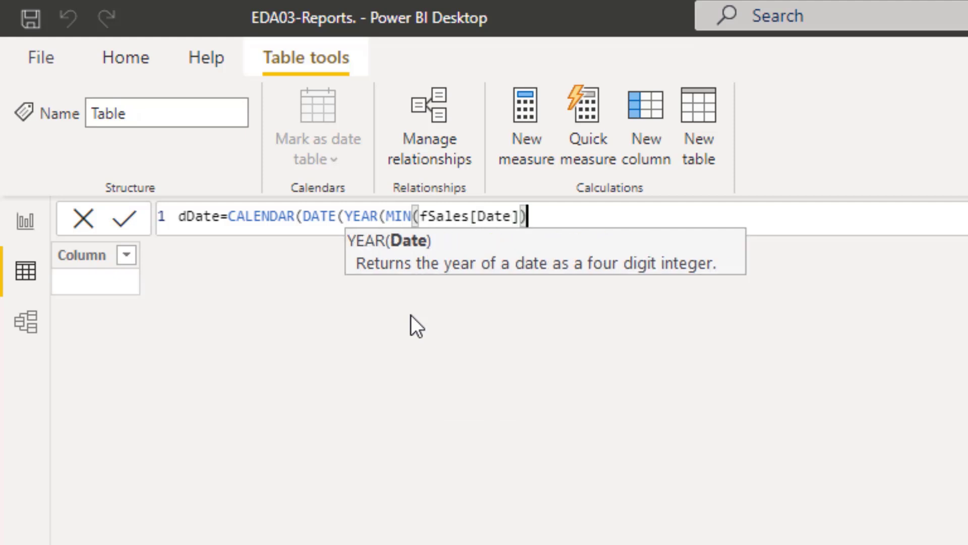
pyautogui.write(')')
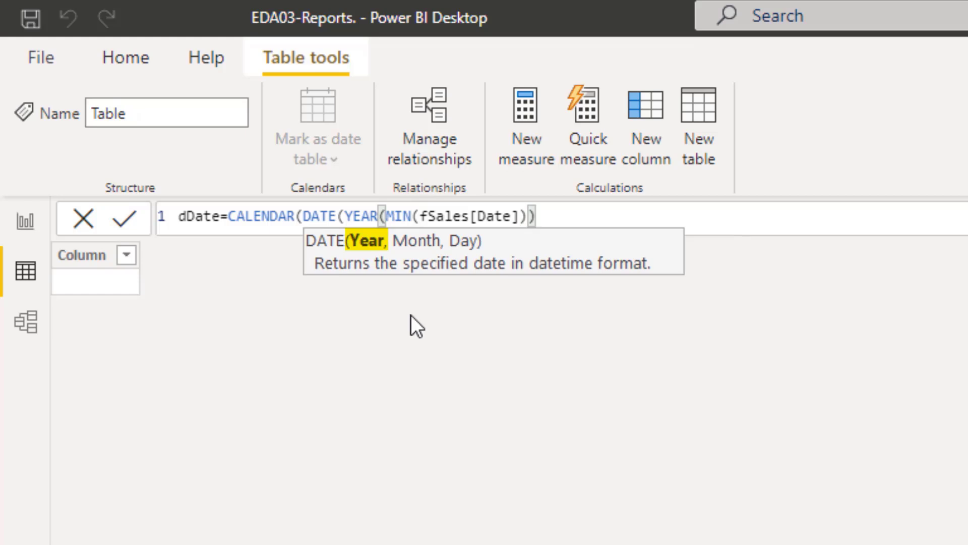
# Complete the start date with month 1 and day 1 and close its DATE function
pyautogui.write(',')
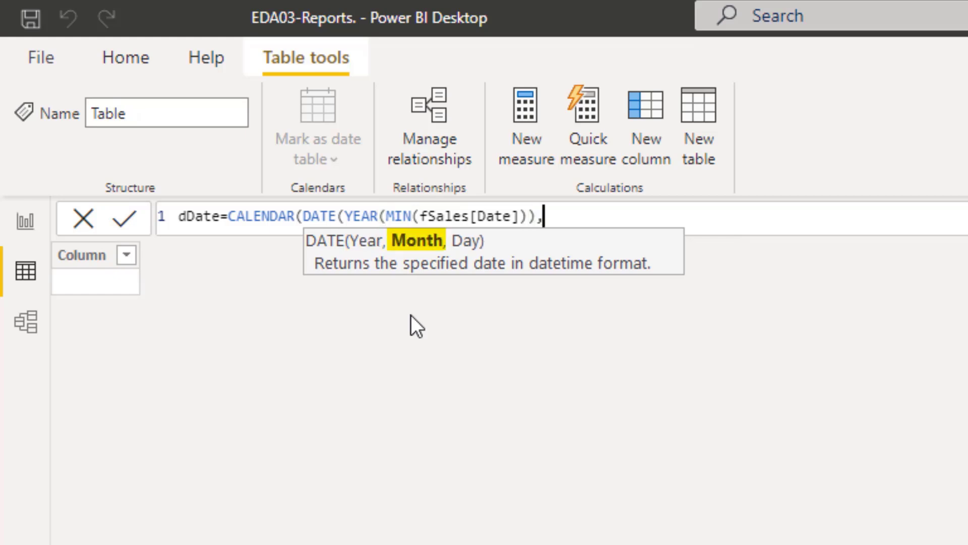
pyautogui.write('1,1')
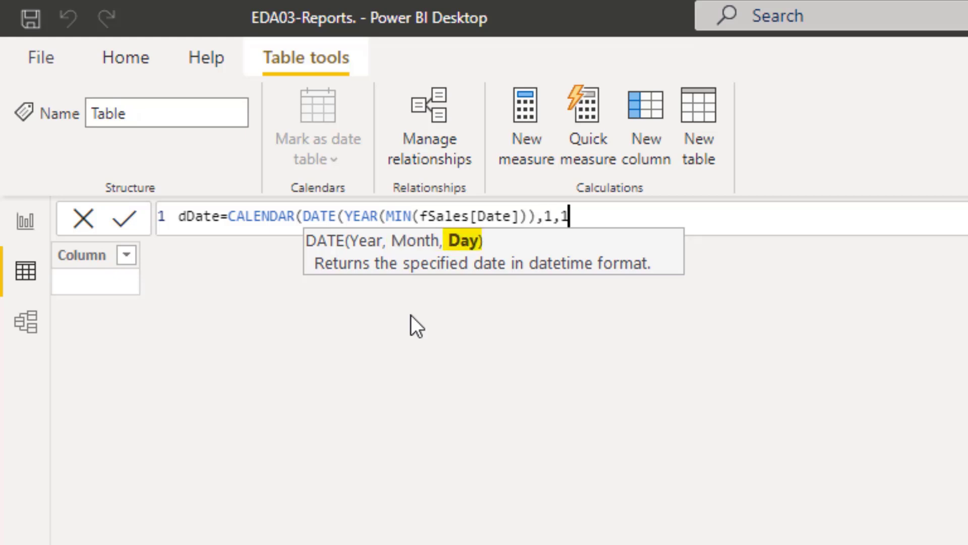
pyautogui.write(')')
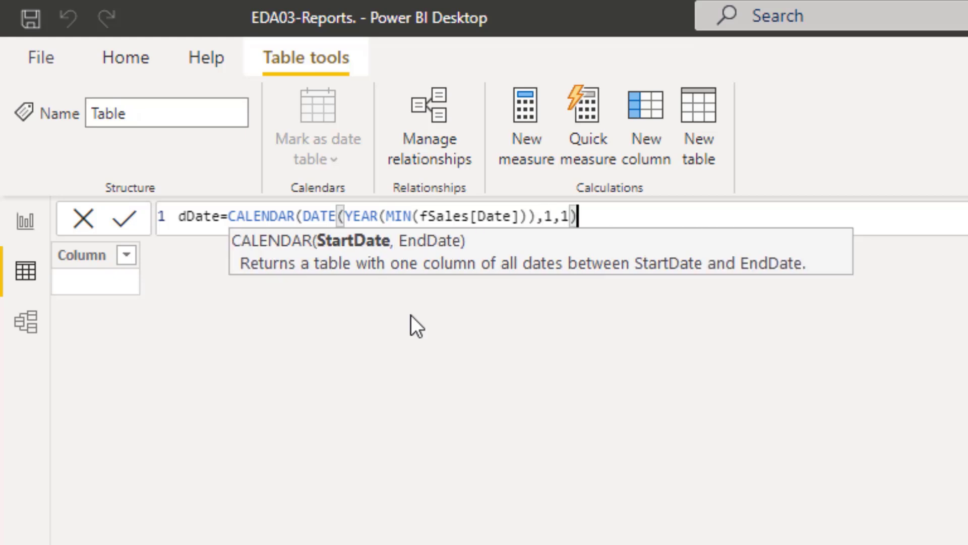
# Copy the DATE(YEAR(MIN(fSales[Date])),1,1) expression into the CALENDAR function's end date argument
pyautogui.moveTo(305, 217); pyautogui.dragTo(735, 222)
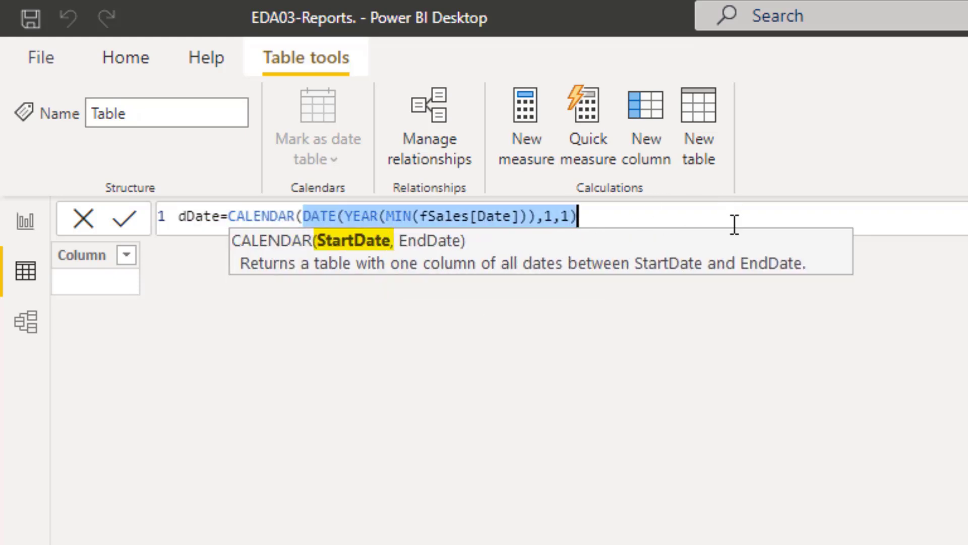
pyautogui.hotkey('ctrl', 'c')
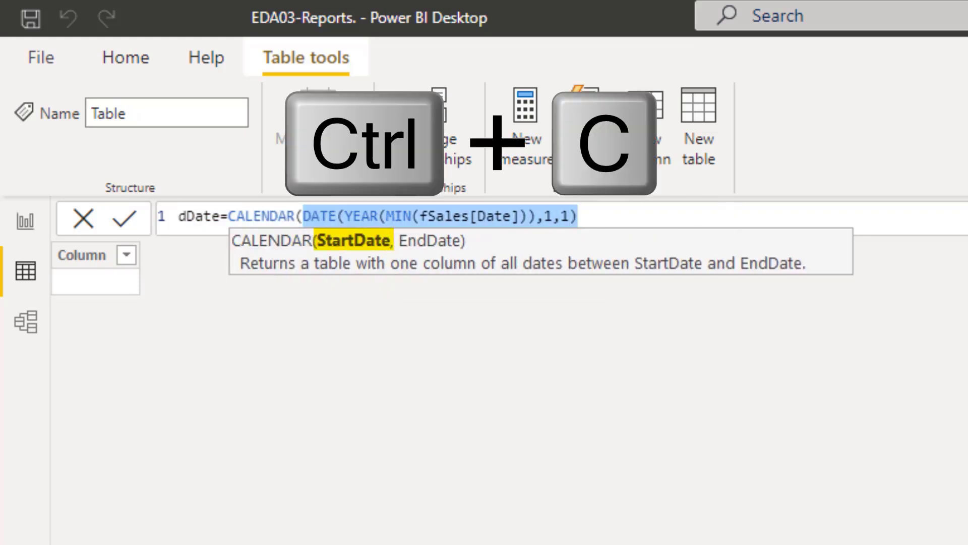
pyautogui.click(600, 216)
pyautogui.write(',')
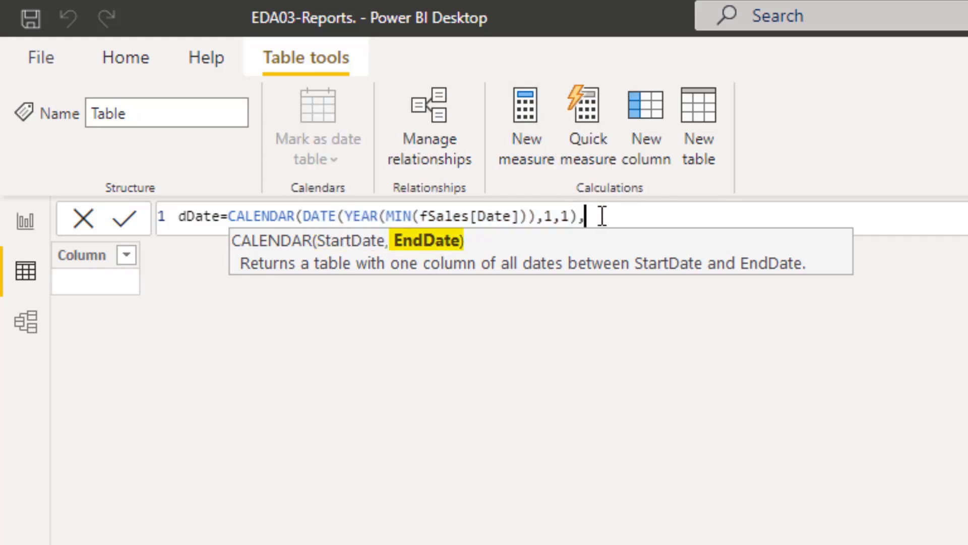
pyautogui.hotkey('ctrl', 'v')
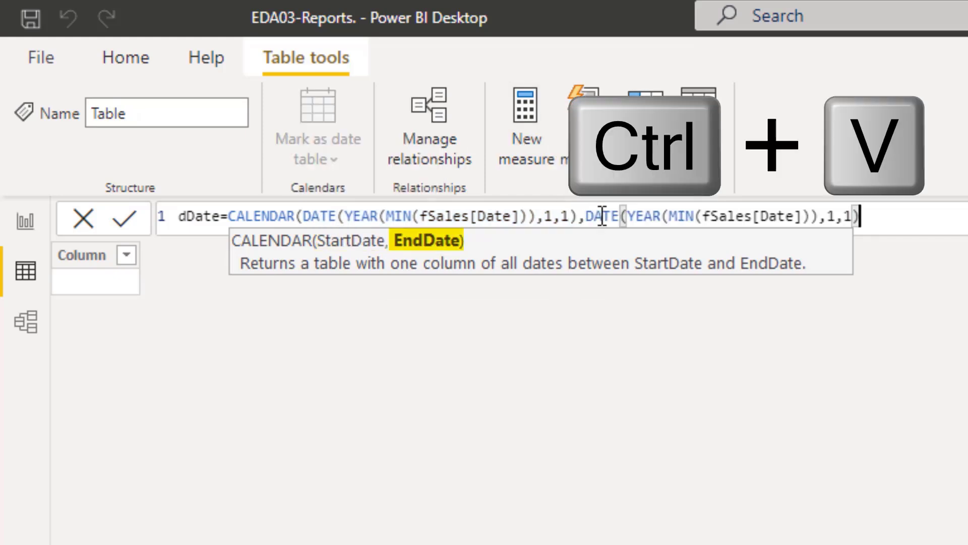
# Change the end date to DATE(YEAR(MAX(fSales[Date])),12,31), then close and commit the formula to create the dDate table
pyautogui.doubleClick(682, 219)
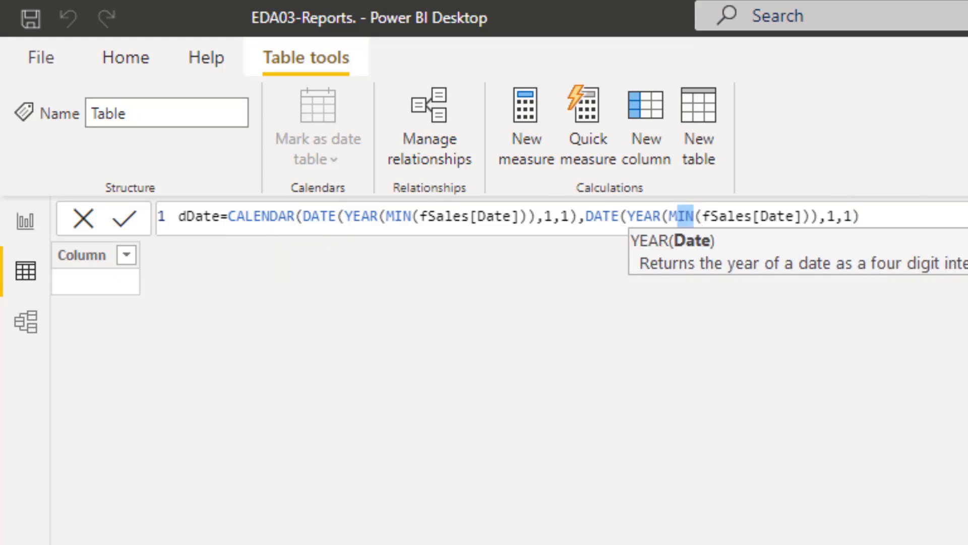
pyautogui.write('MAX')
pyautogui.click(818, 217)
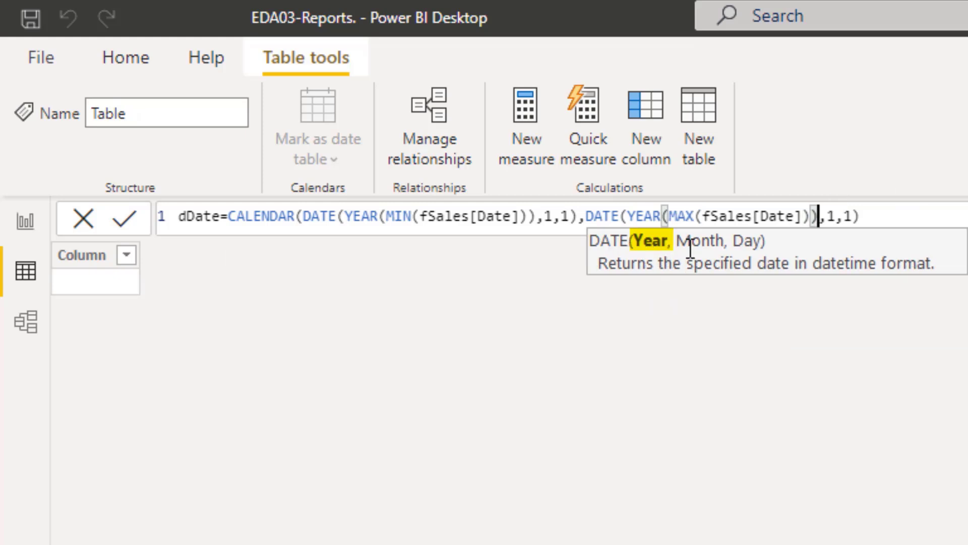
pyautogui.click(835, 217)
pyautogui.write('2')
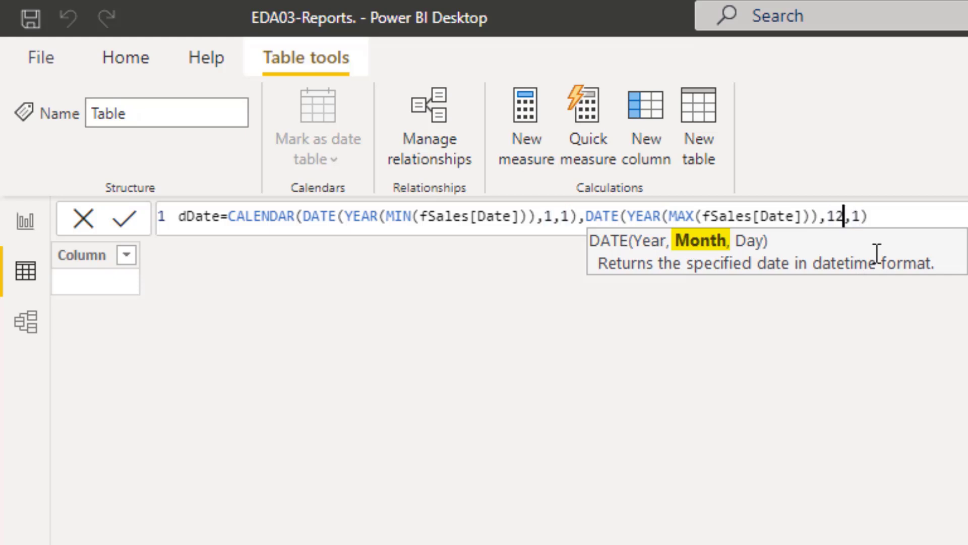
pyautogui.click(854, 217)
pyautogui.write('3')
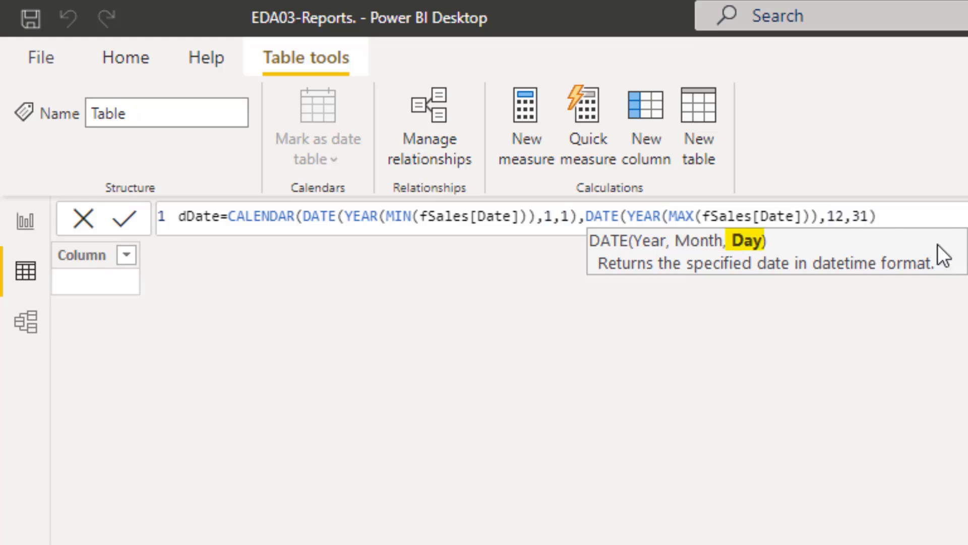
pyautogui.click(930, 217)
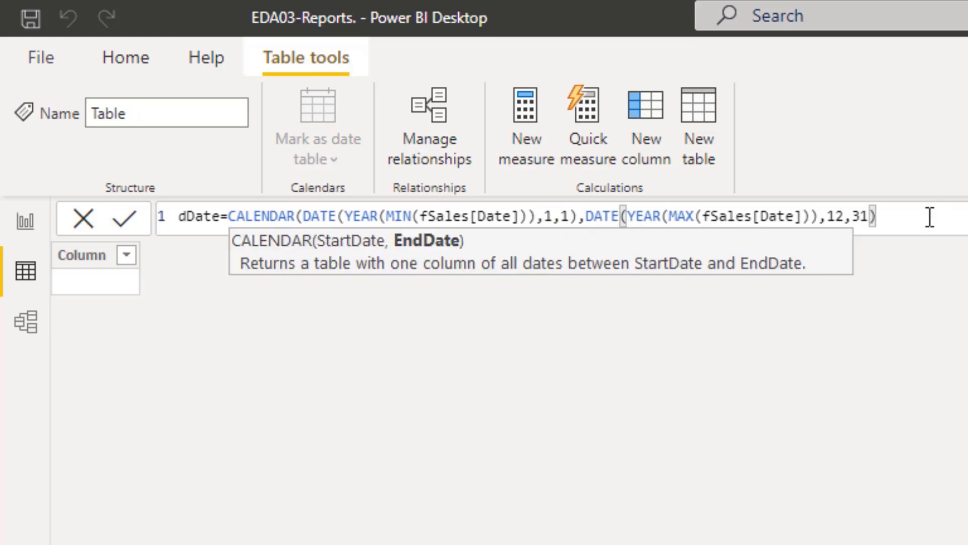
pyautogui.write(')')
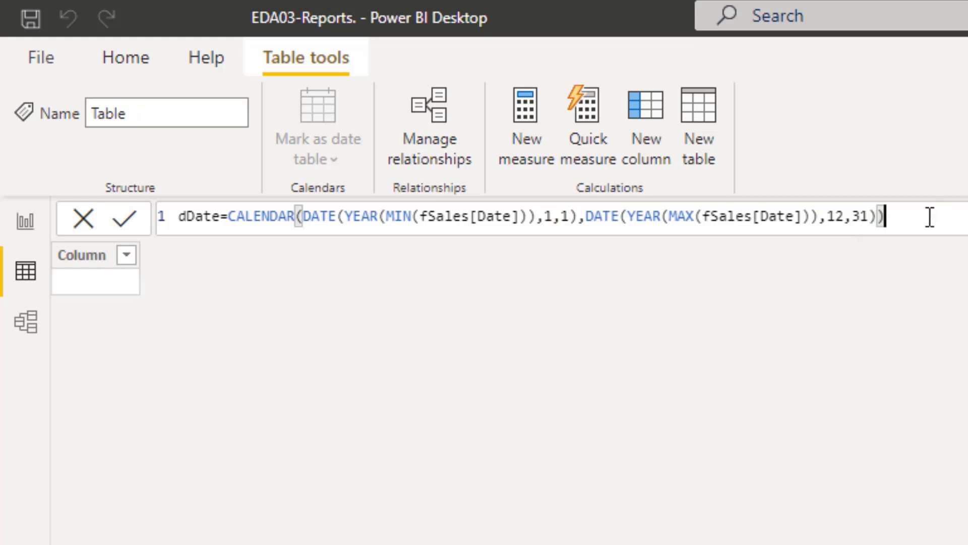
pyautogui.press('Return')
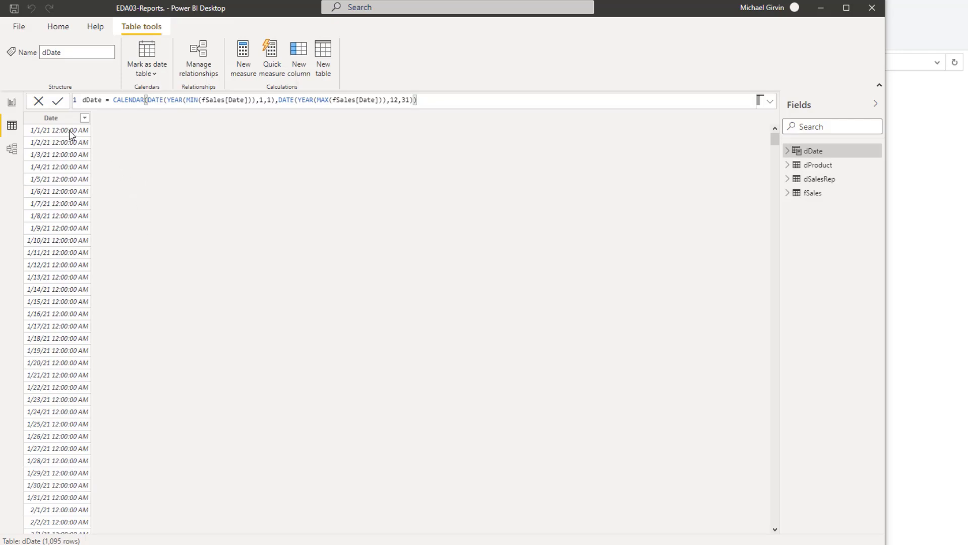
# Set the dDate table's Date column to the Date data type with the 03/14/2001 (mm/dd/yyyy) format
pyautogui.click(51, 118)
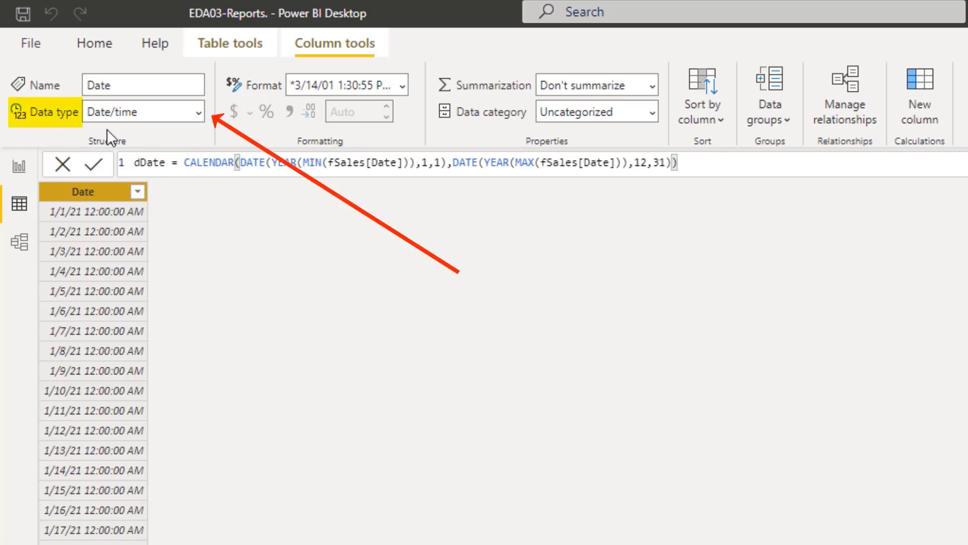
pyautogui.click(199, 112)
pyautogui.click(130, 252)
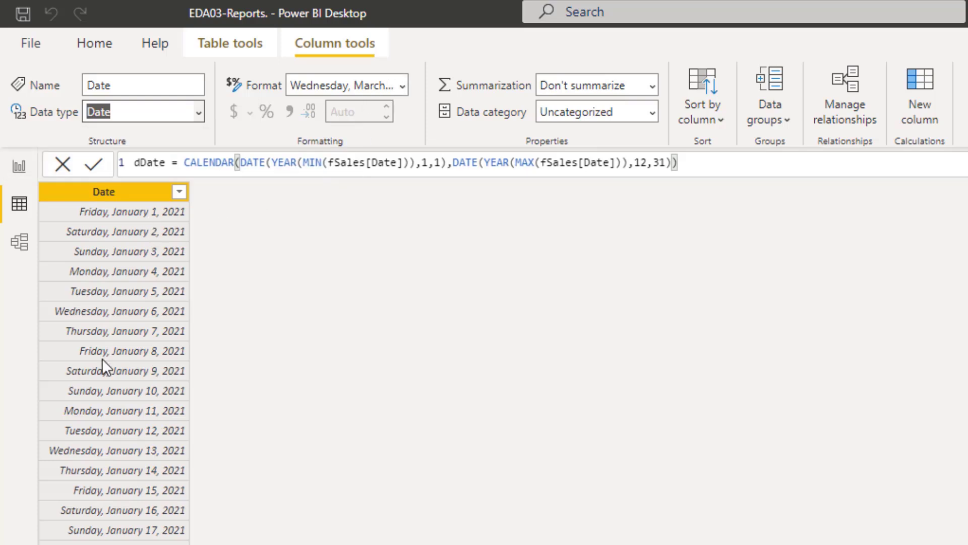
pyautogui.click(403, 86)
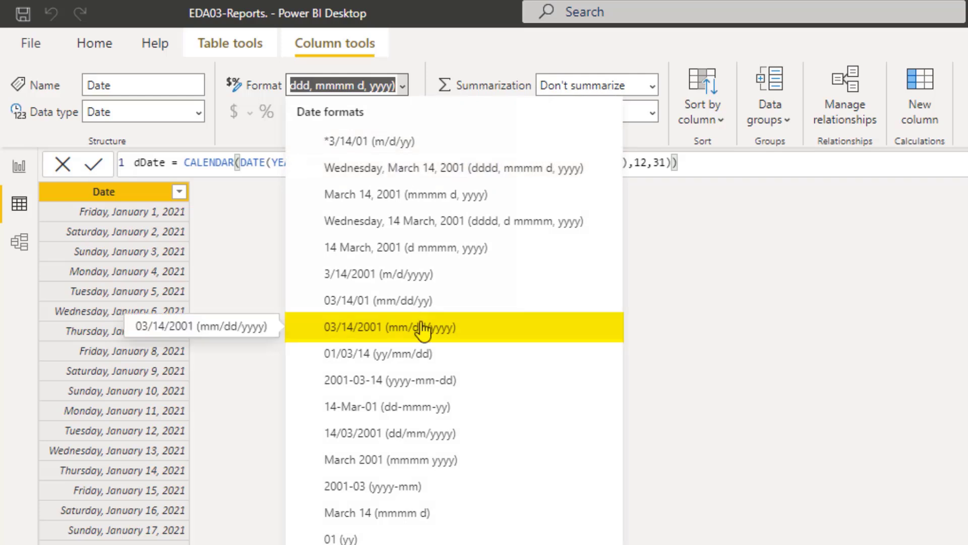
pyautogui.click(379, 341)
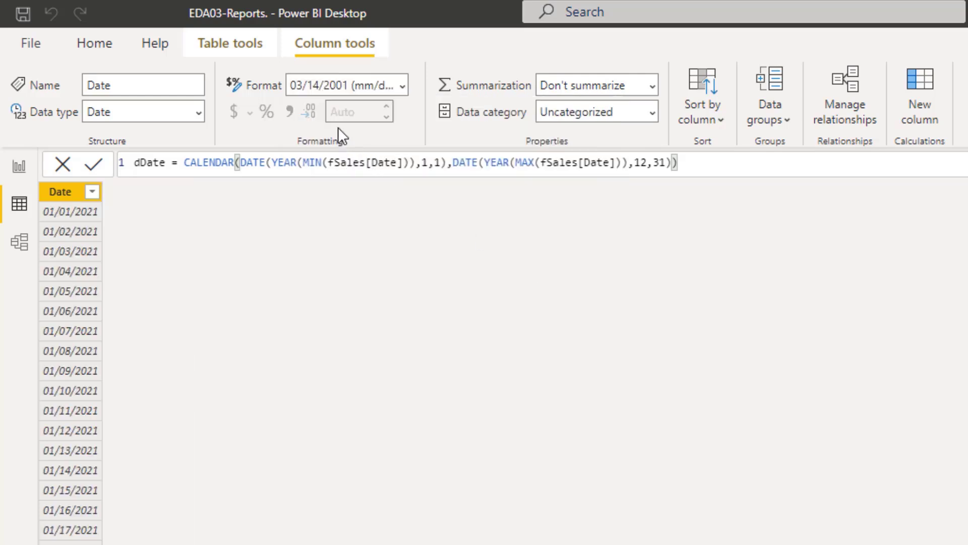
# Mark dDate as a date table, using Date as its date column
pyautogui.click(233, 47)
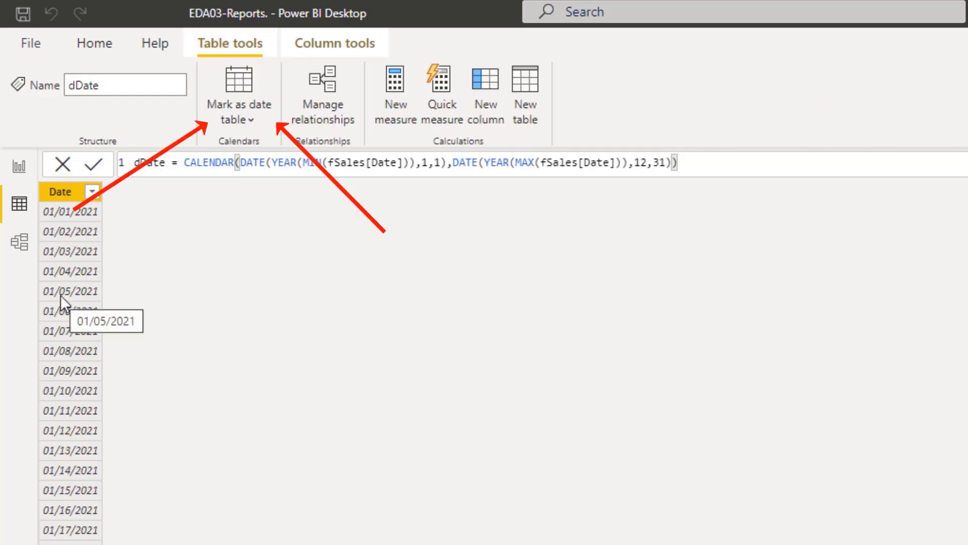
pyautogui.click(251, 119)
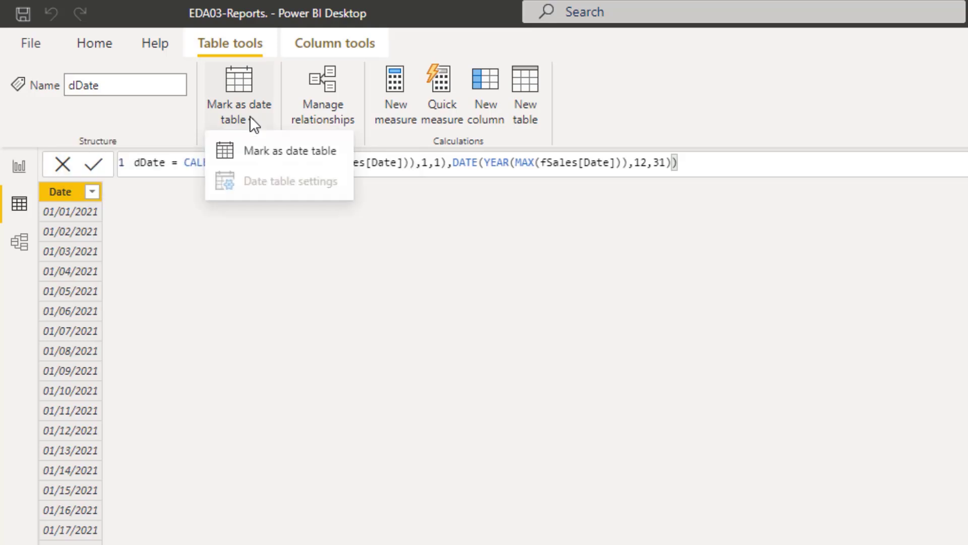
pyautogui.click(263, 151)
pyautogui.click(516, 400)
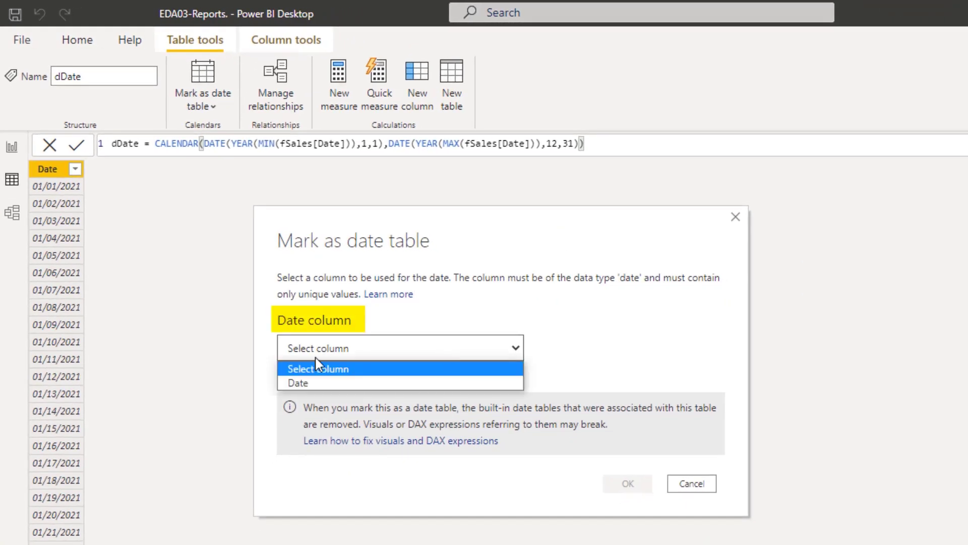
pyautogui.click(301, 387)
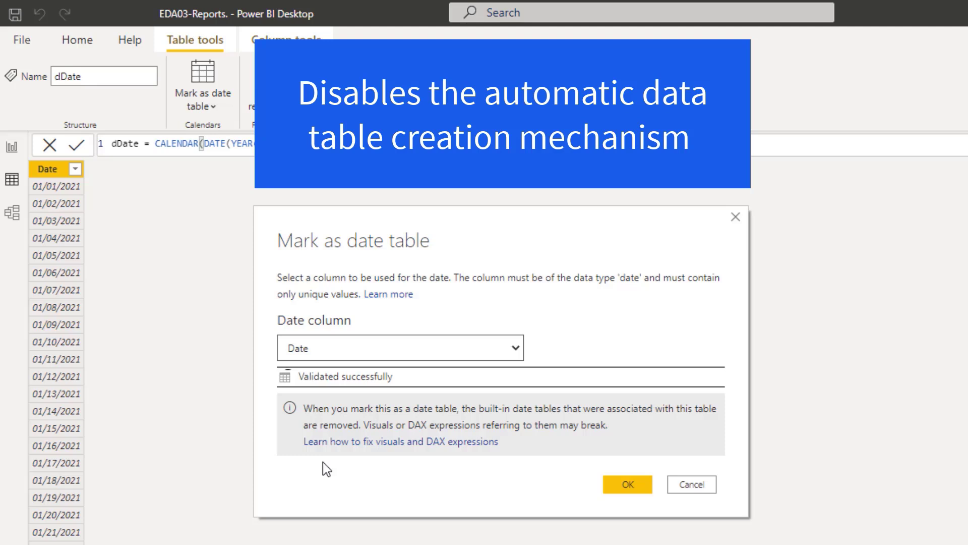
pyautogui.click(636, 485)
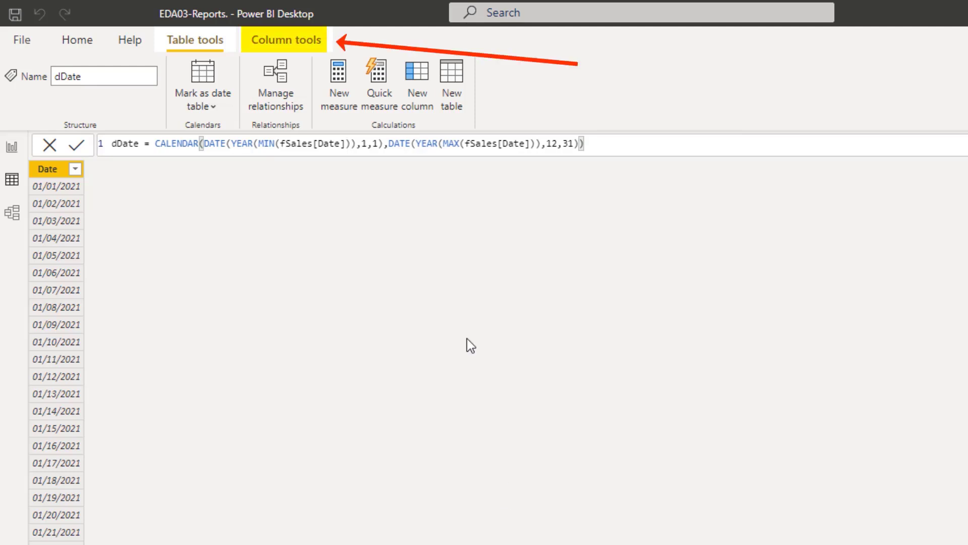
pyautogui.click(300, 47)
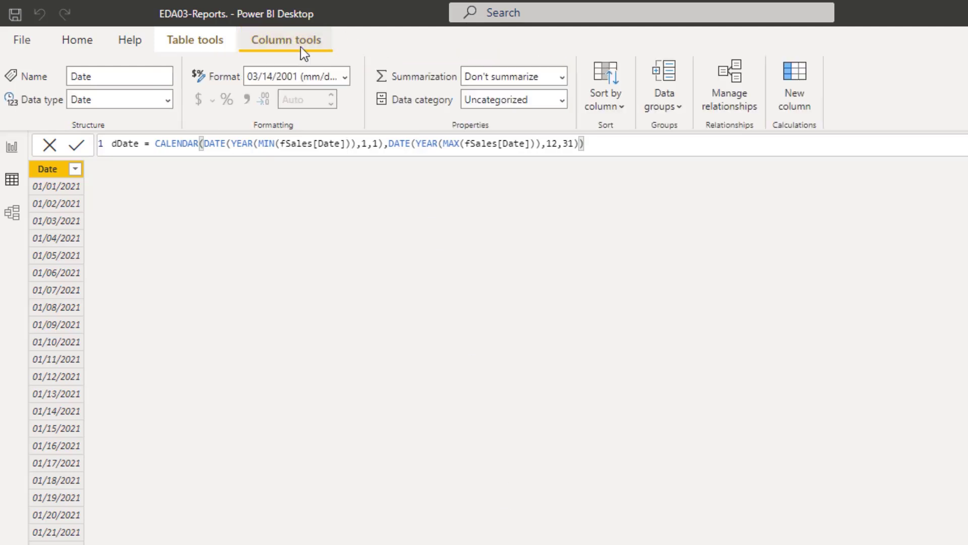
pyautogui.click(201, 50)
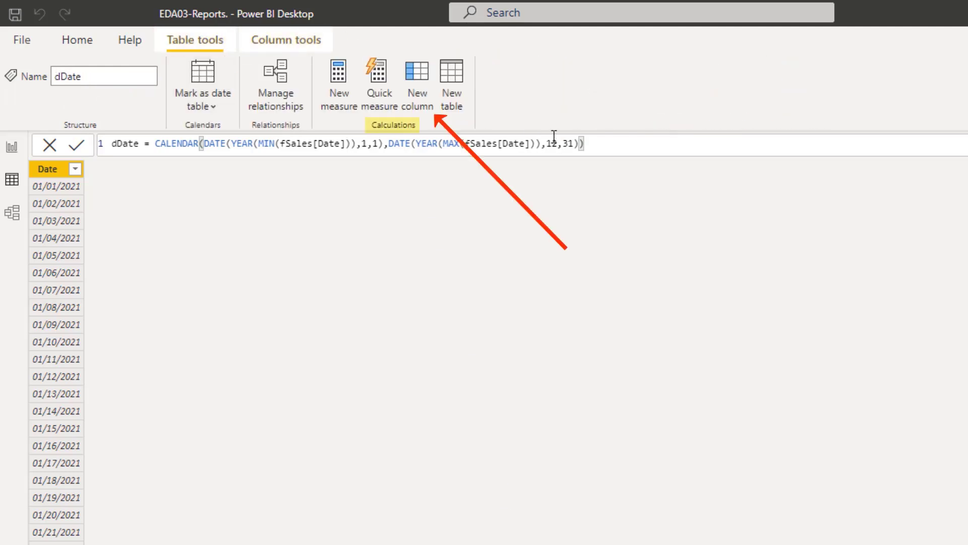
# Add a calculated column to dDate with the formula MonthNumber=MONTH(dDate[Date])
pyautogui.click(268, 38)
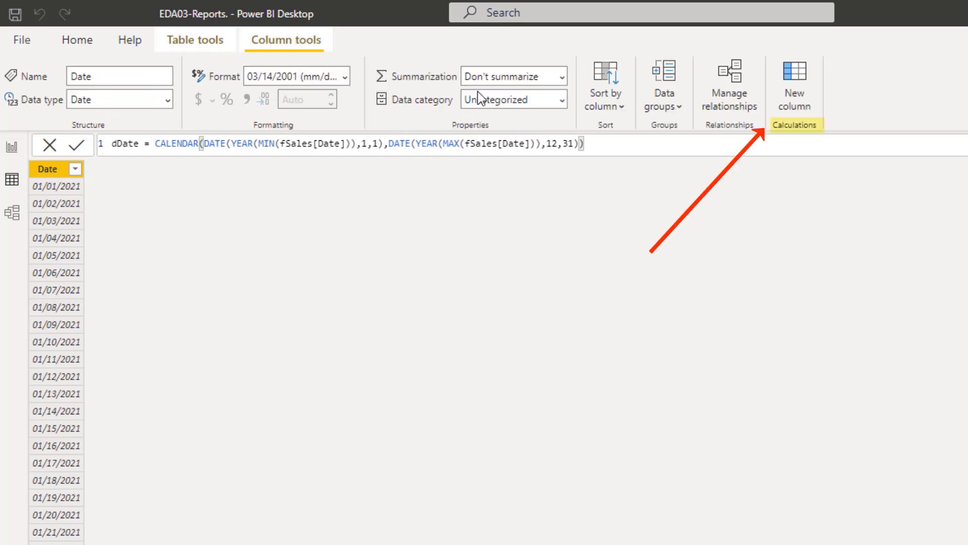
pyautogui.click(795, 101)
pyautogui.write('MonthNumber=MONTH(')
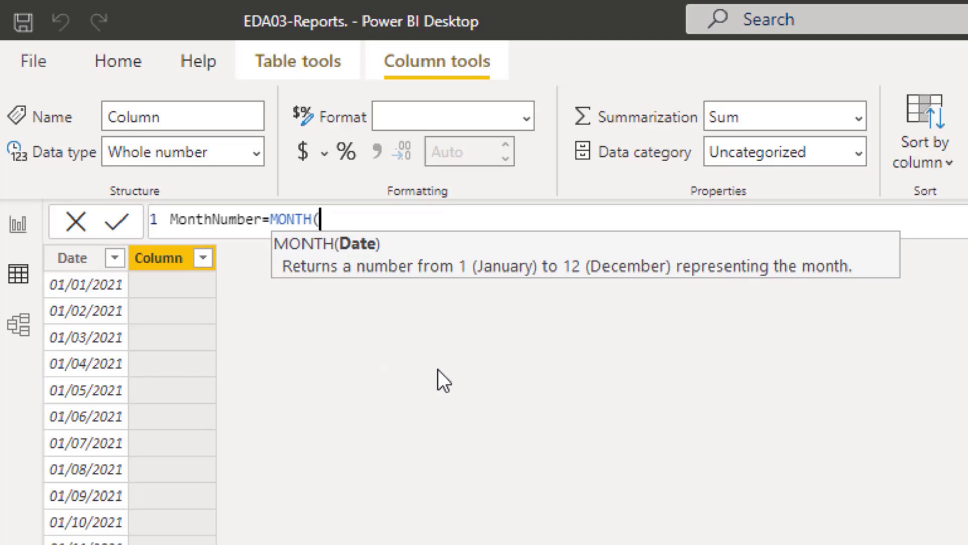
pyautogui.write('dd')
pyautogui.press('Down')
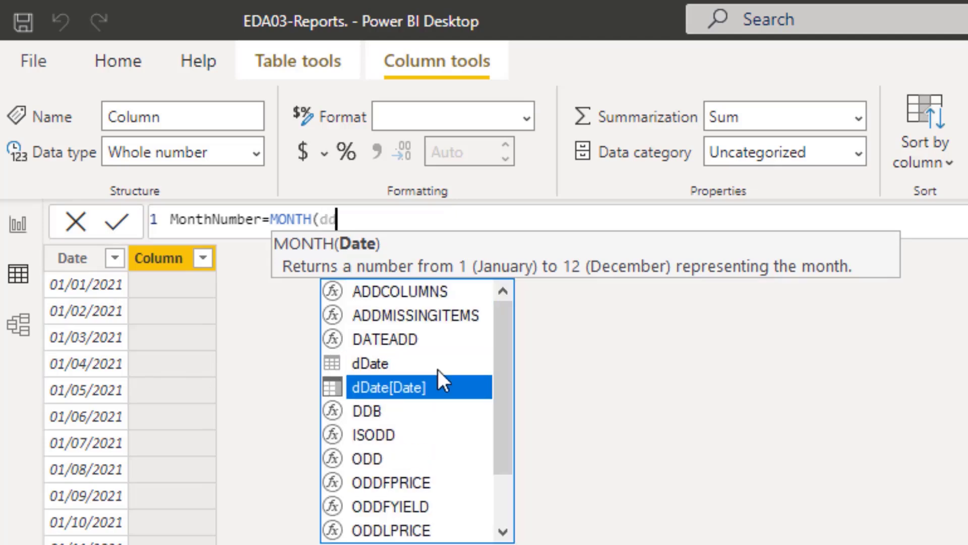
pyautogui.press('Tab')
pyautogui.write(')')
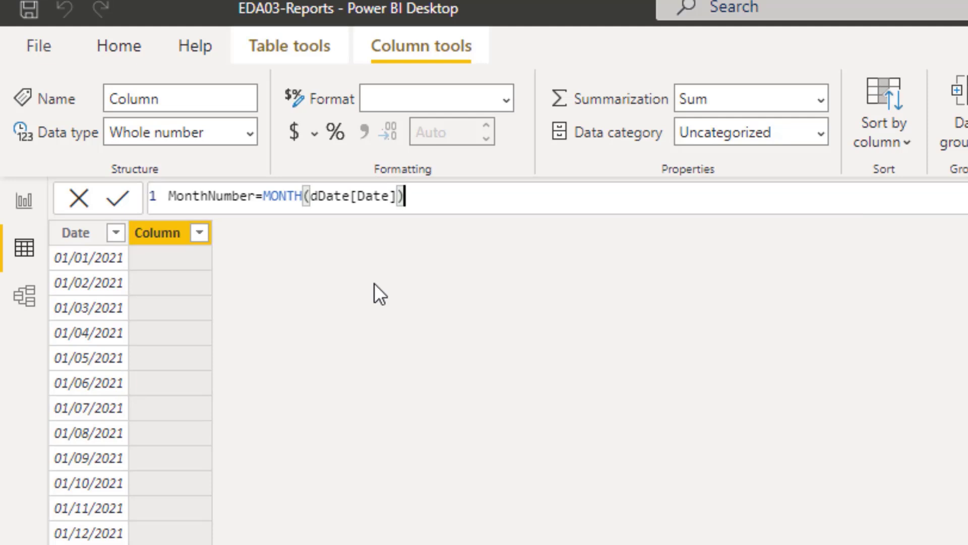
pyautogui.press('Return')
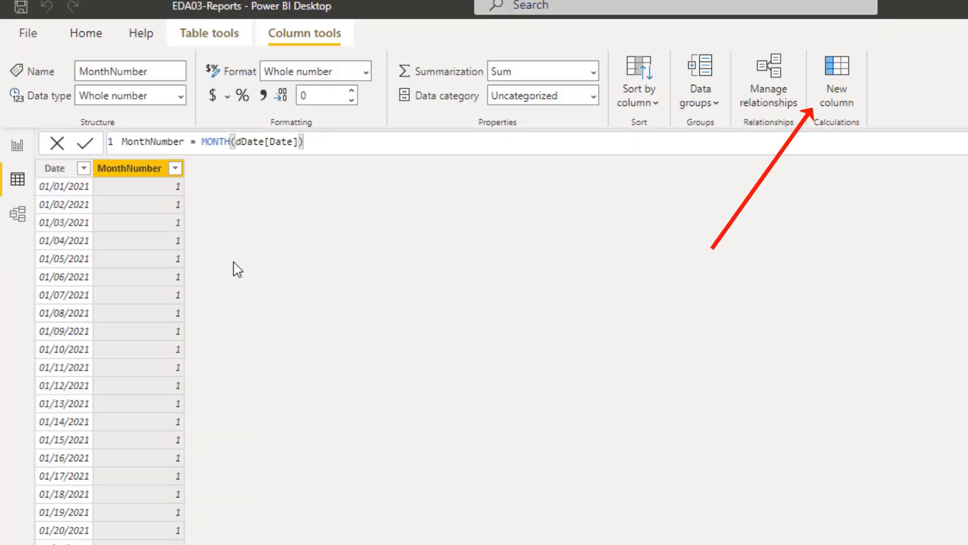
# Start another calculated column in dDate and name it Month in its formula
pyautogui.click(843, 99)
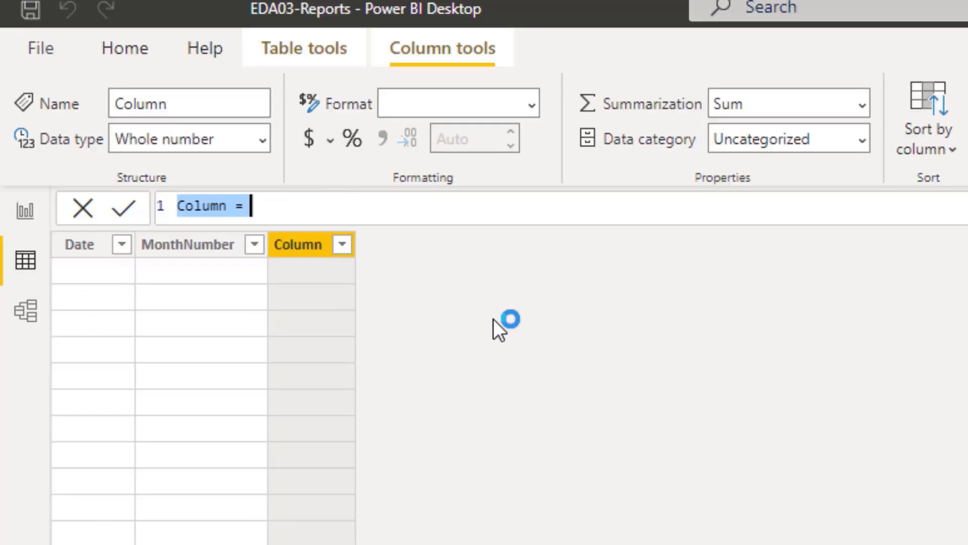
pyautogui.write('Month=')
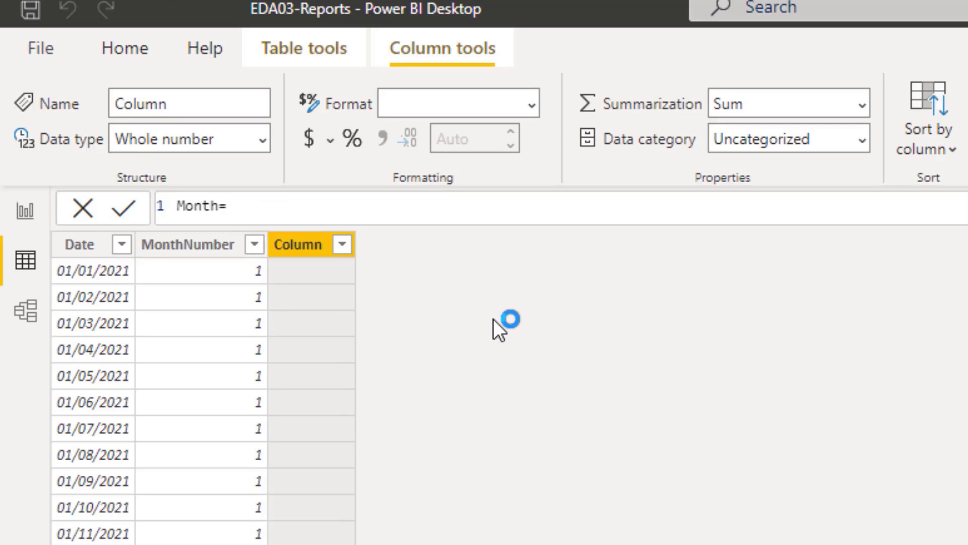
pyautogui.write('T')
pyautogui.press('BackSpace')
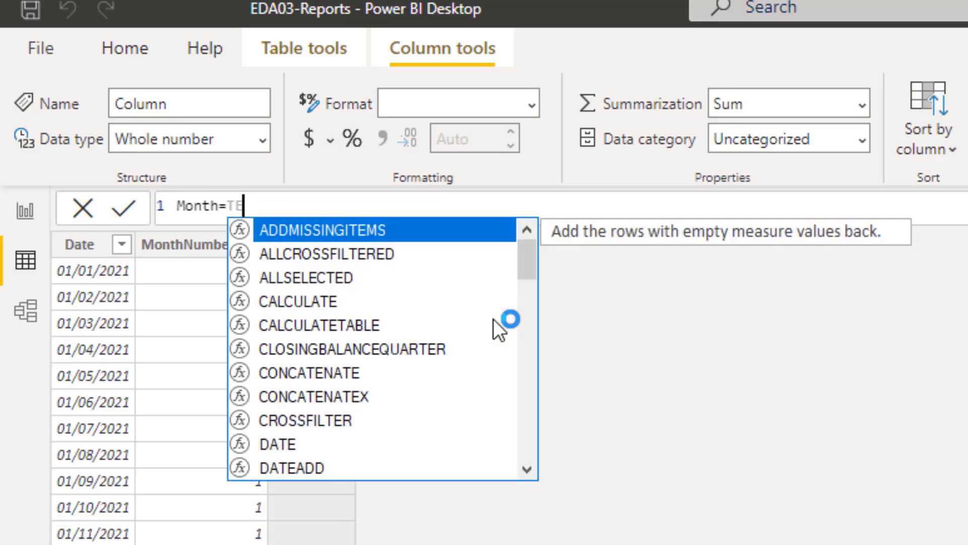
pyautogui.write('TEXT(')
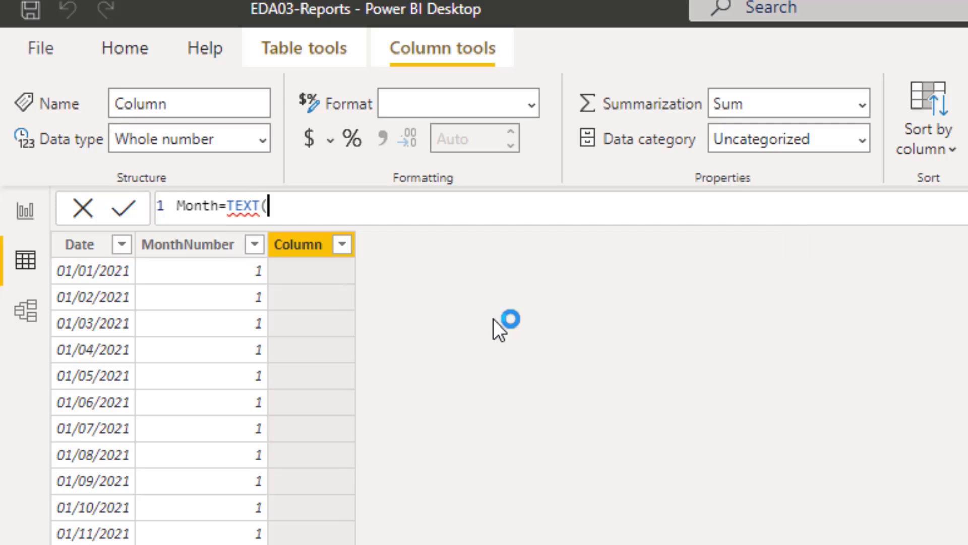
pyautogui.press('BackSpace')
pyautogui.press('BackSpace')
pyautogui.press('BackSpace')
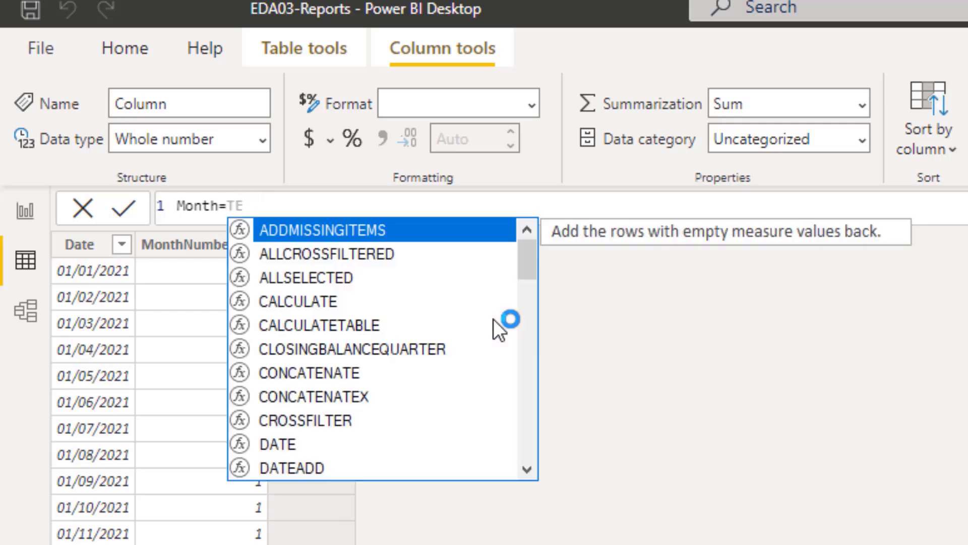
pyautogui.press('BackSpace')
pyautogui.press('BackSpace')
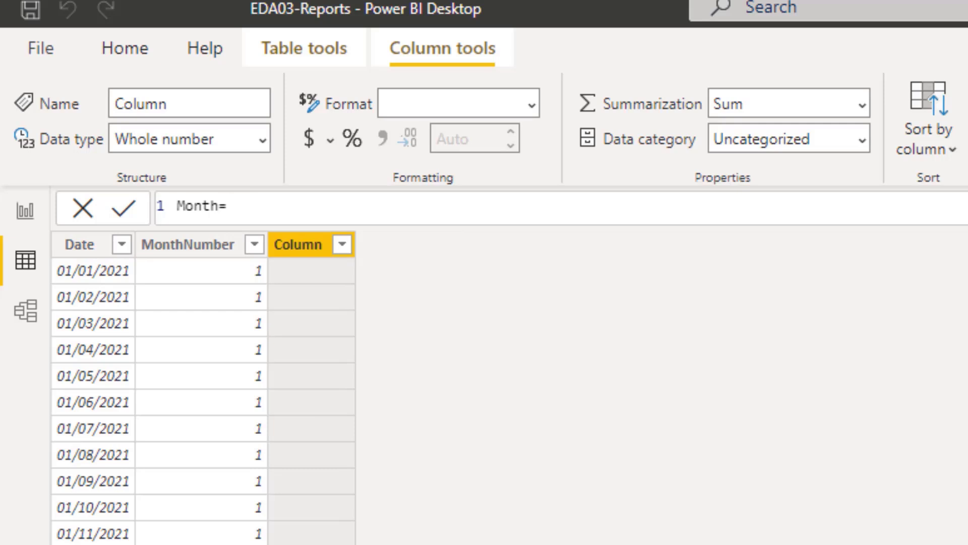
# Complete the Month column's formula as FORMAT(dDate[Date],"mmm") and commit it
pyautogui.write('form')
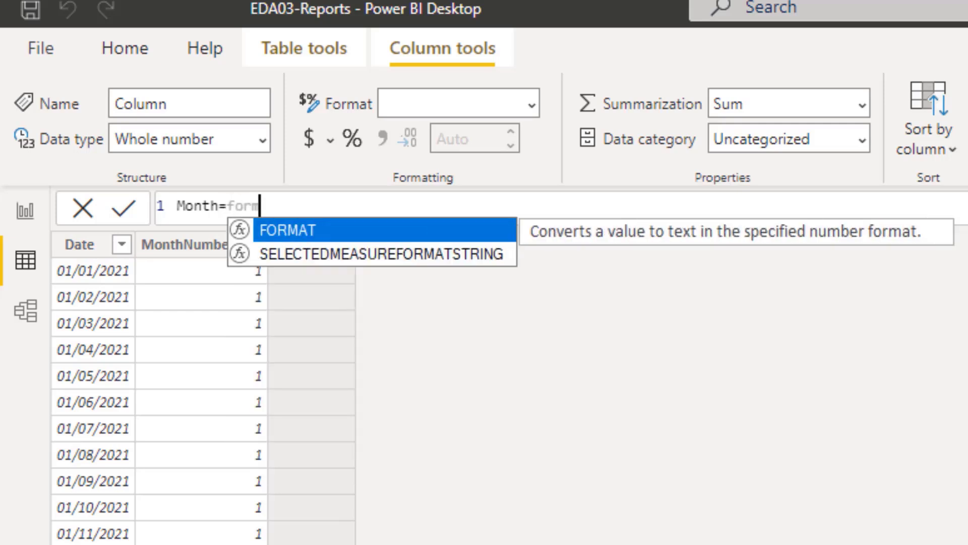
pyautogui.press('Tab')
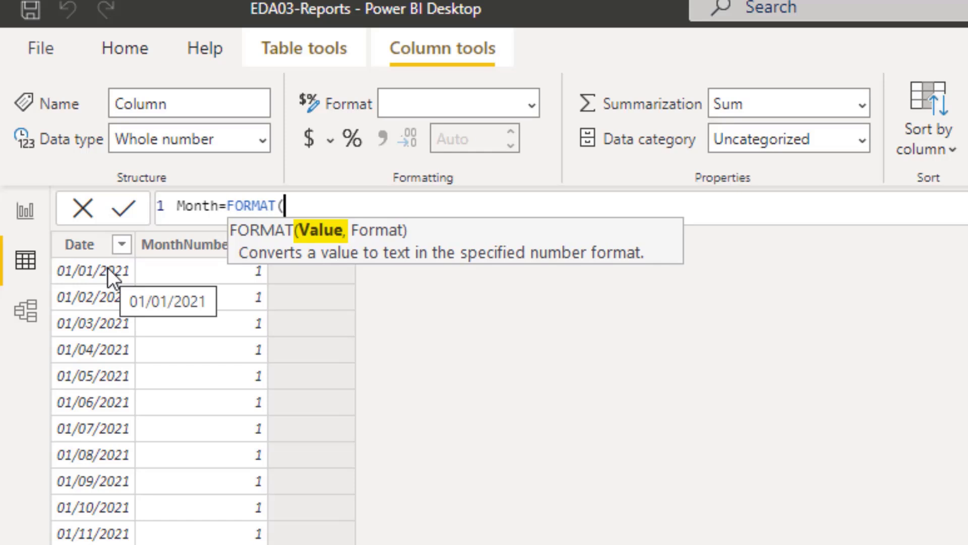
pyautogui.write('dd')
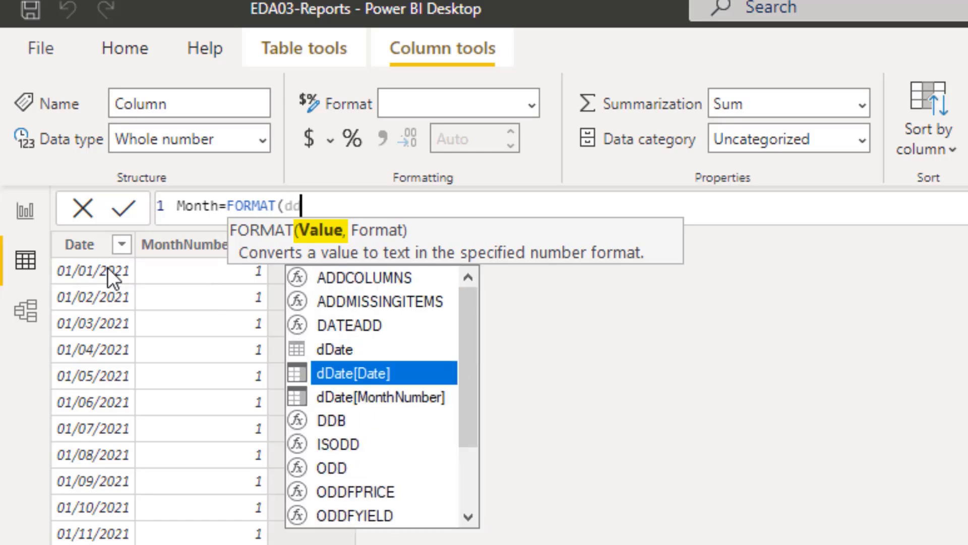
pyautogui.press('Tab')
pyautogui.write(',')
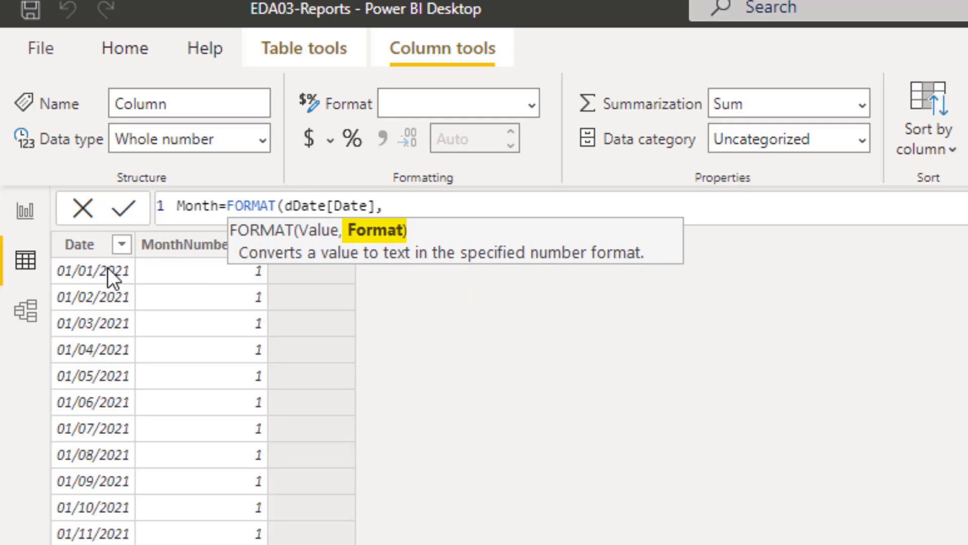
pyautogui.write('"mmmm')
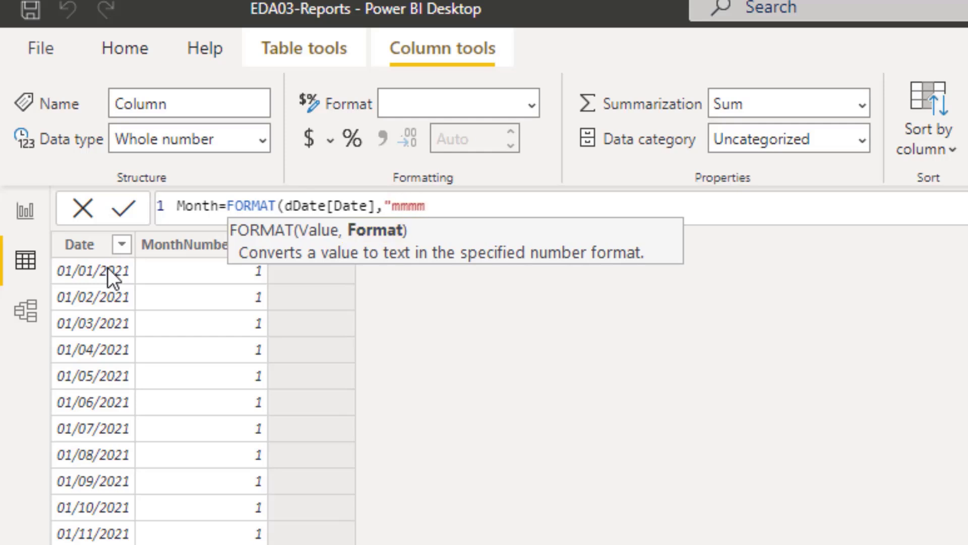
pyautogui.press('BackSpace')
pyautogui.write('")')
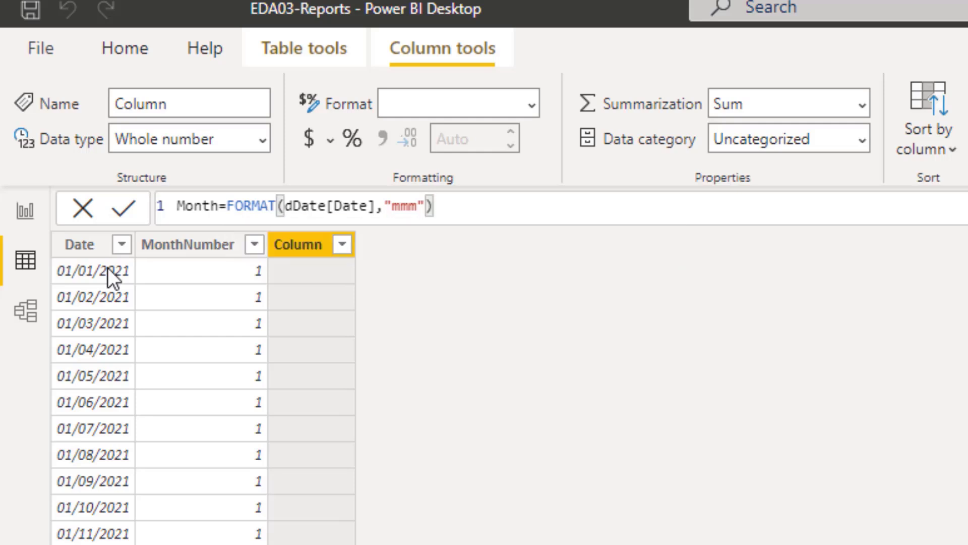
pyautogui.press('Return')
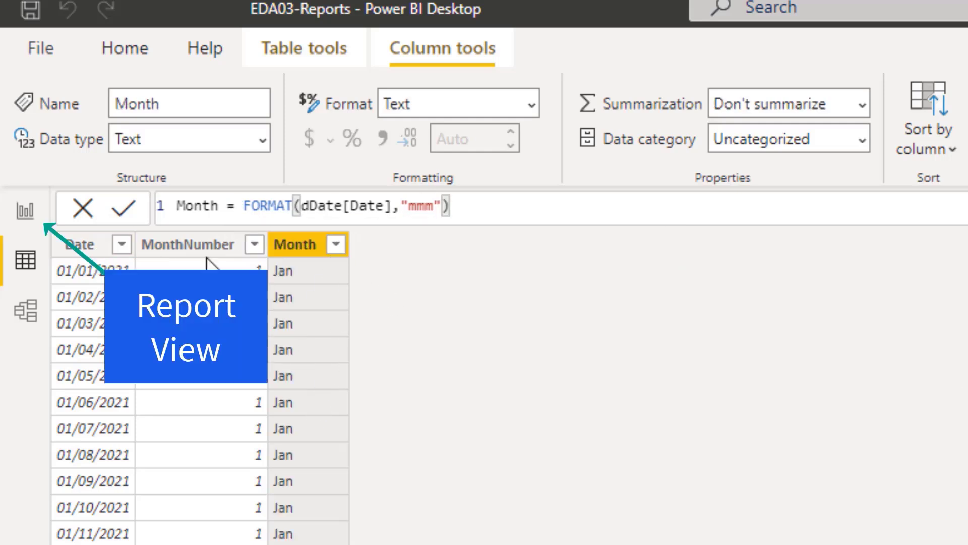
# Add a table visual of dDate's Month field to the report page and enlarge it downward
pyautogui.click(25, 212)
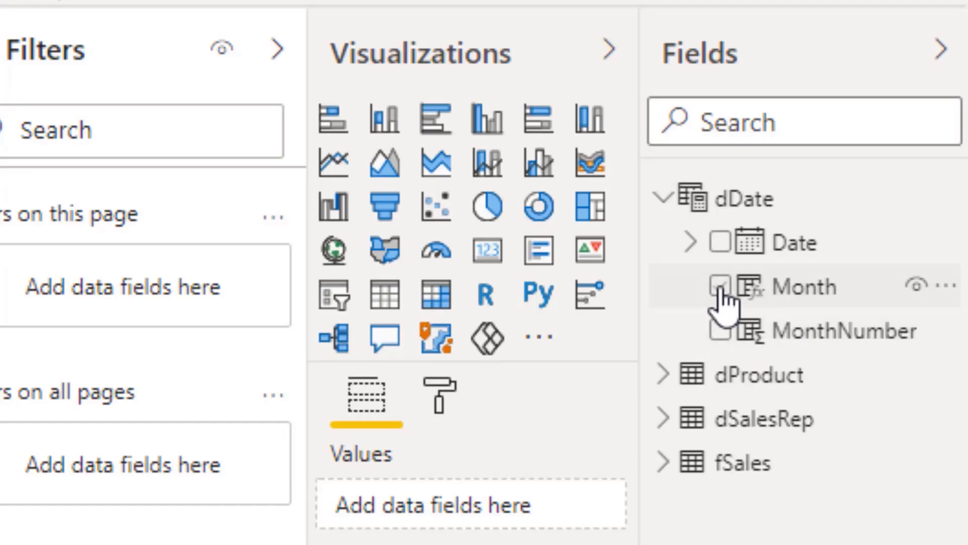
pyautogui.click(720, 286)
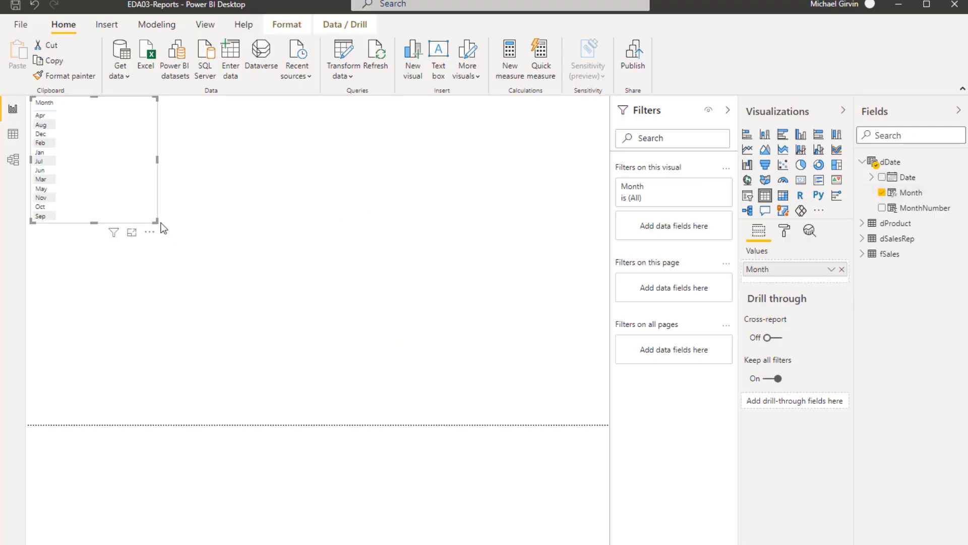
pyautogui.moveTo(156, 221); pyautogui.dragTo(179, 305)
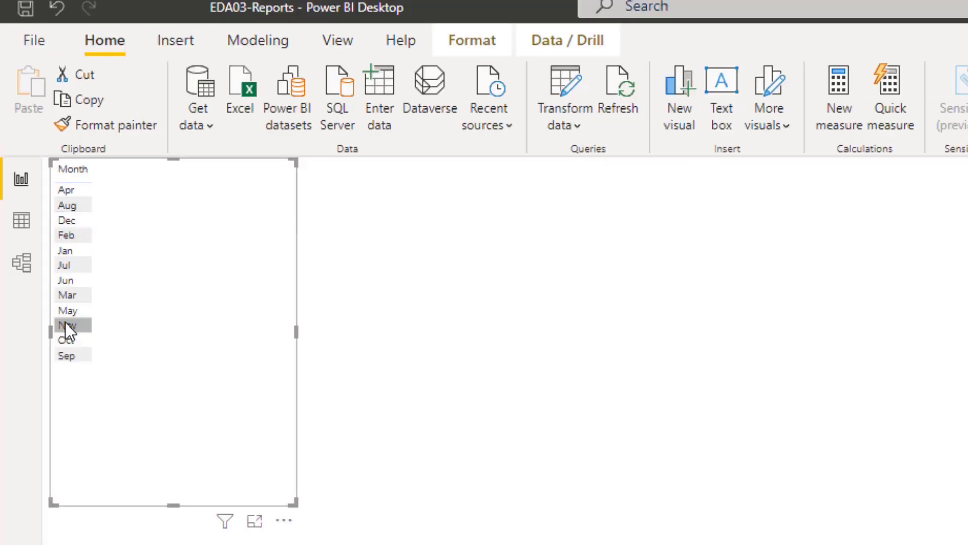
# Sort the dDate table's Month column by MonthNumber and check the month order in the report visual
pyautogui.click(21, 222)
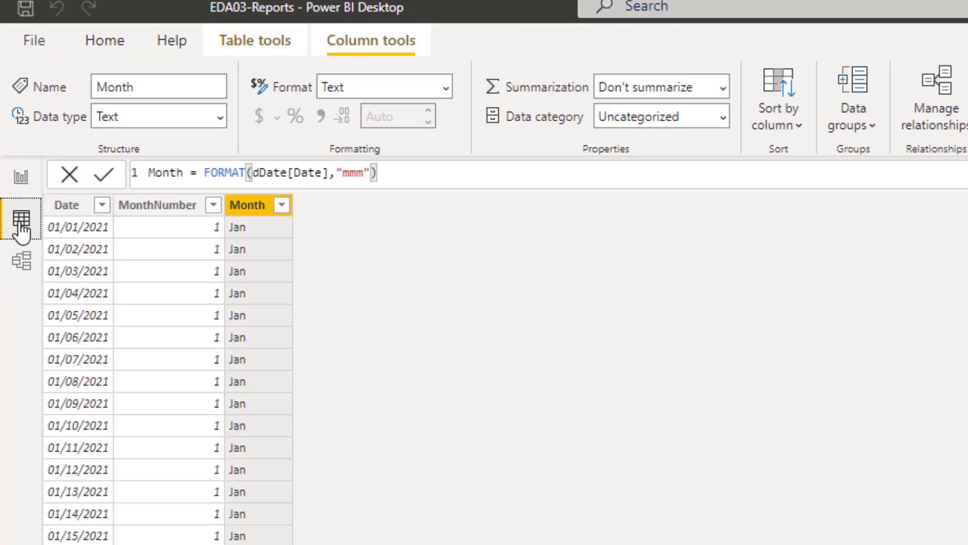
pyautogui.click(263, 215)
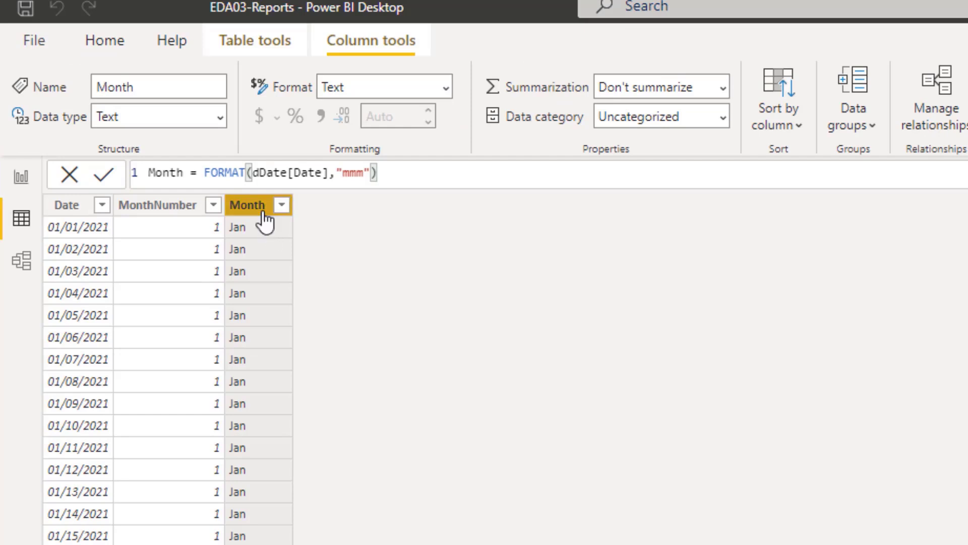
pyautogui.click(790, 130)
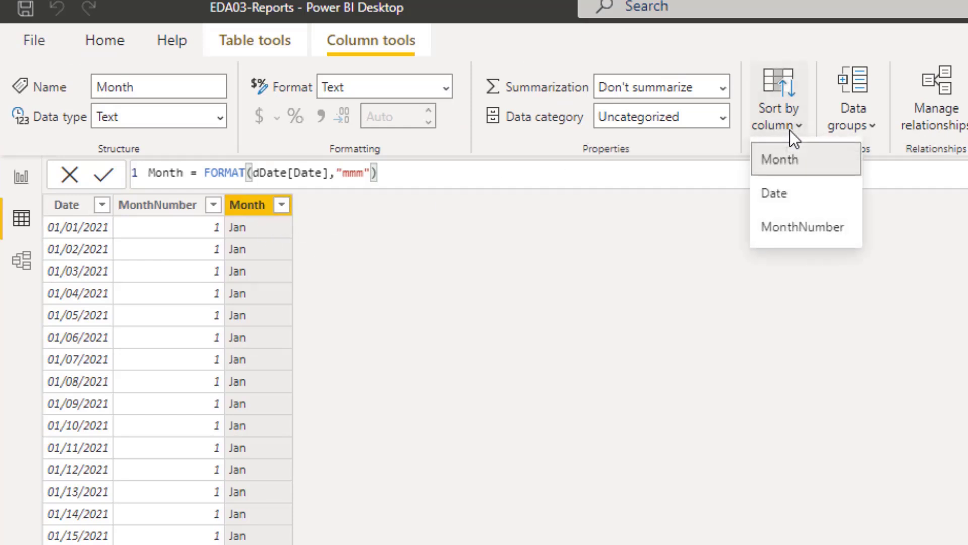
pyautogui.click(830, 234)
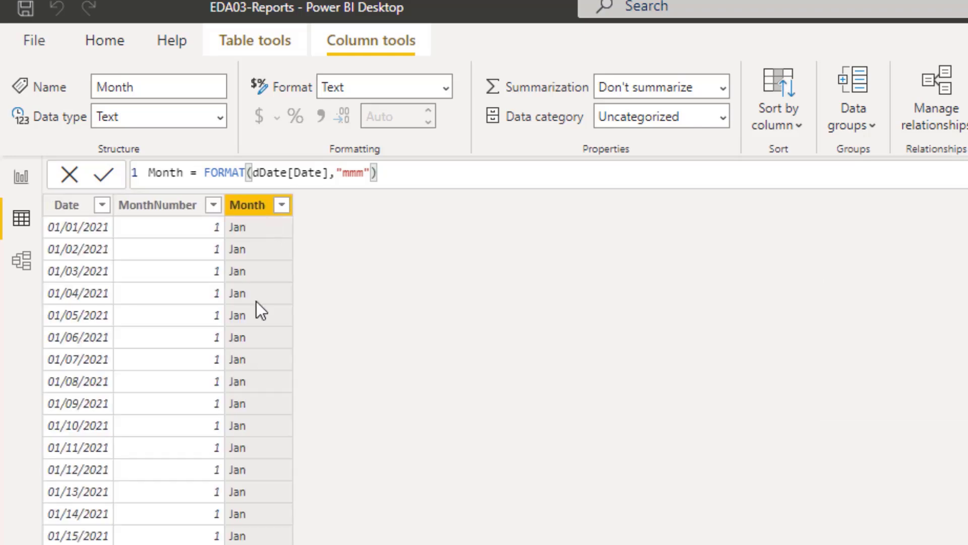
pyautogui.click(22, 177)
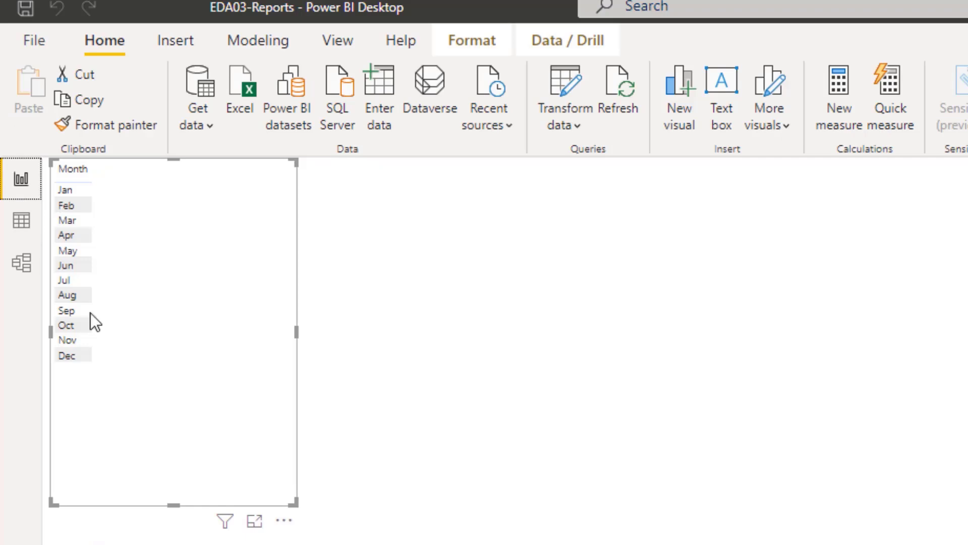
# Add a calculated column Year=YEAR(dDate[Date]) to dDate and set its summarization to Don't summarize
pyautogui.click(21, 222)
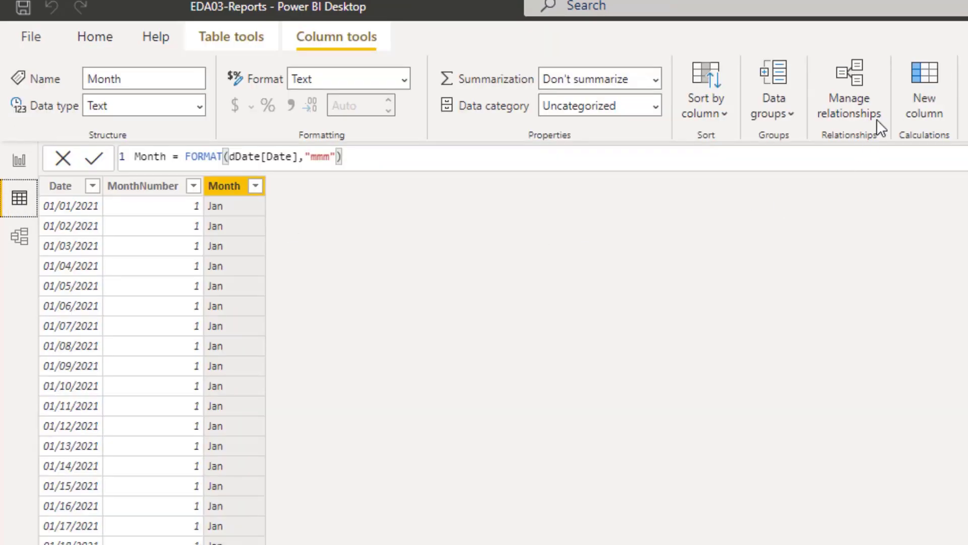
pyautogui.write('Year=')
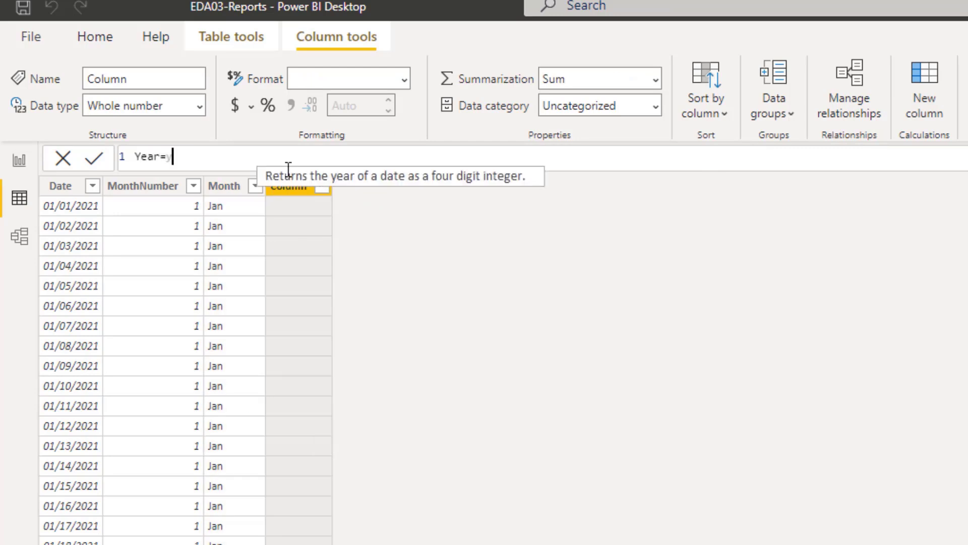
pyautogui.write('ye')
pyautogui.press('Tab')
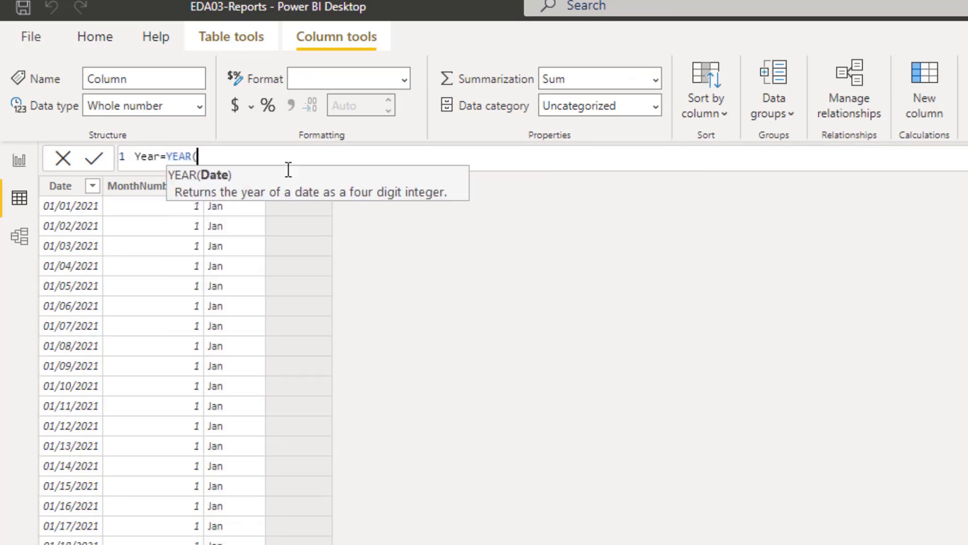
pyautogui.write('dd')
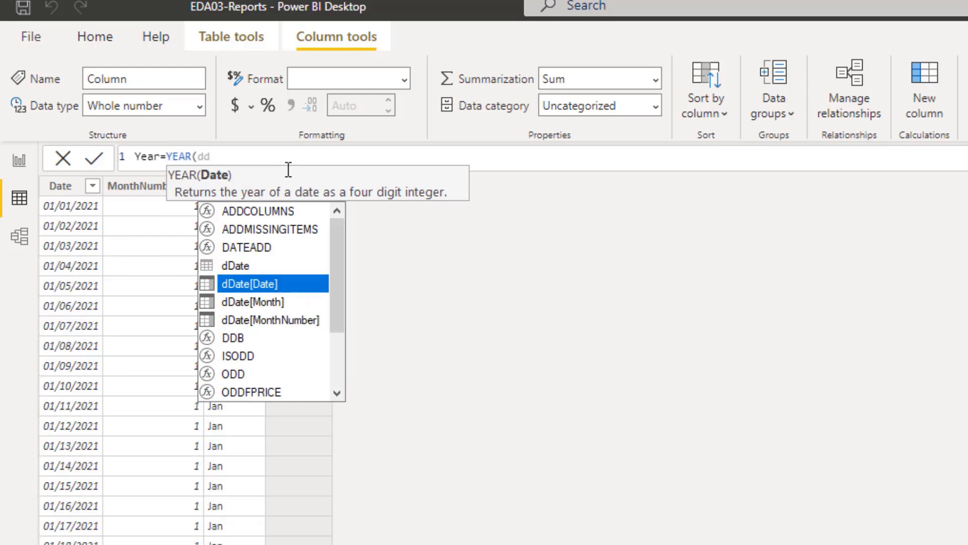
pyautogui.press('Tab')
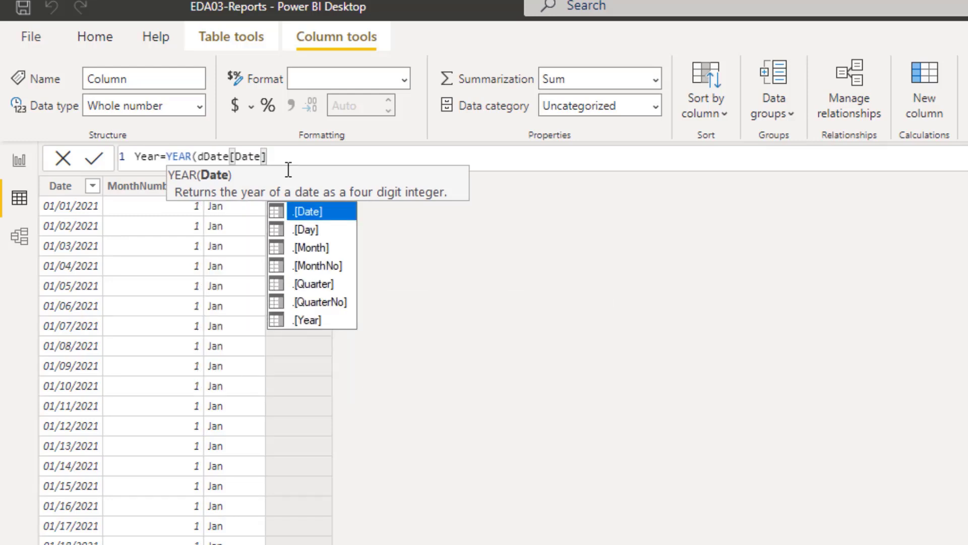
pyautogui.write(')')
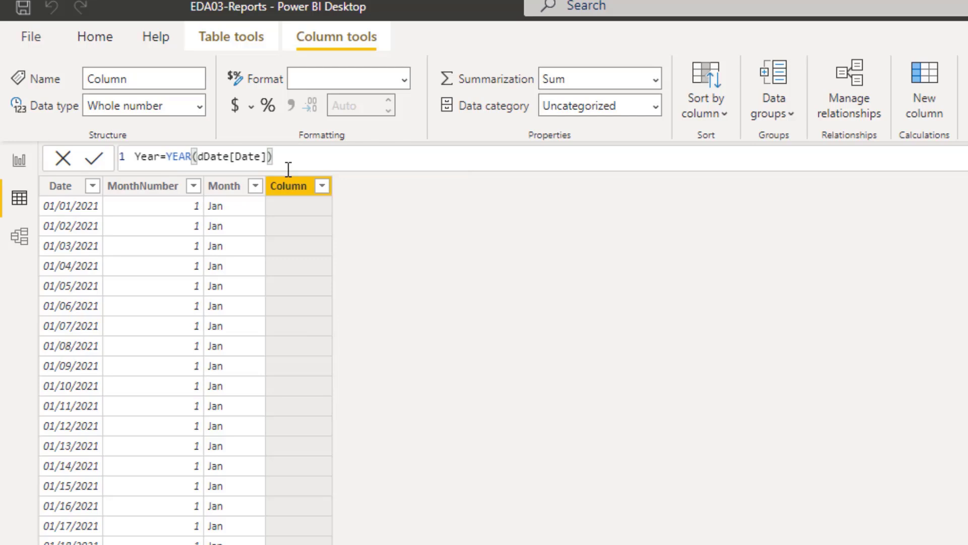
pyautogui.press('Return')
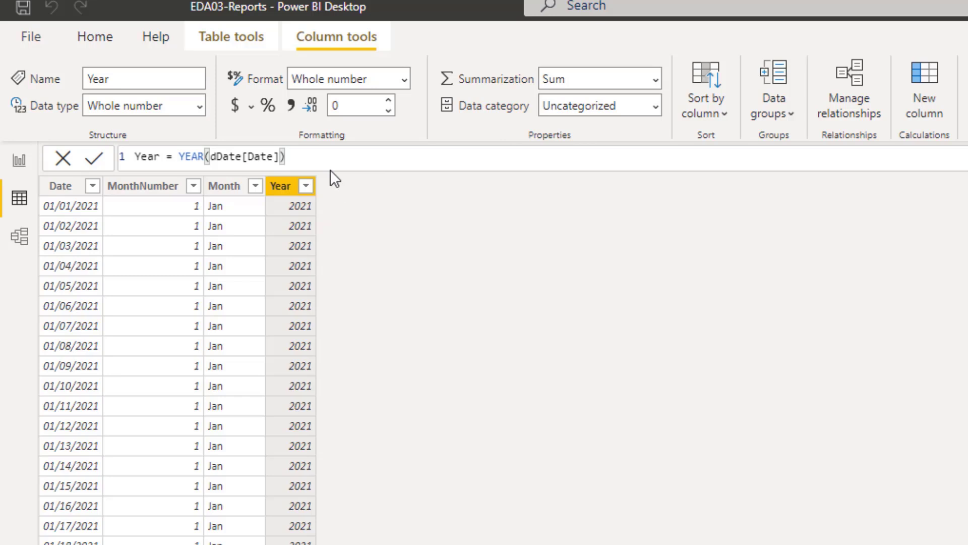
pyautogui.click(656, 80)
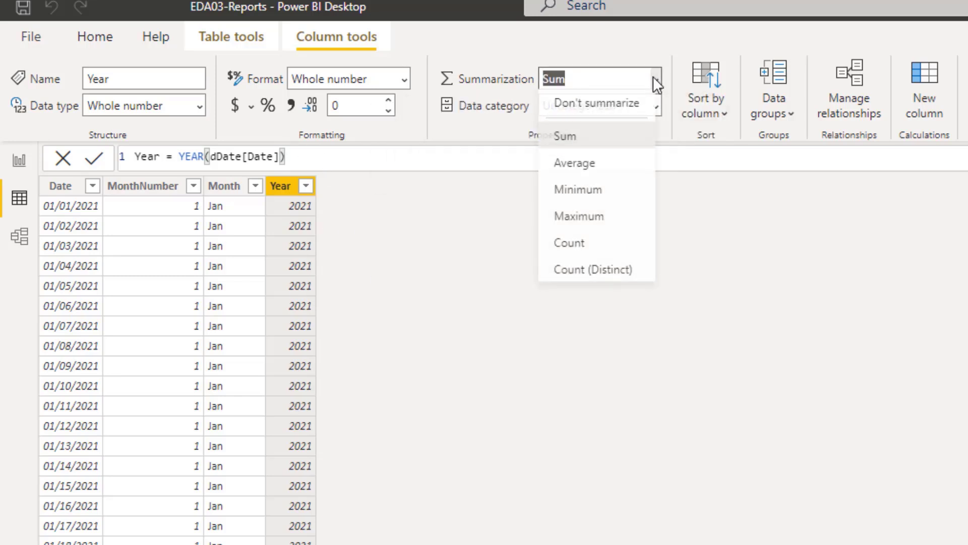
pyautogui.click(618, 123)
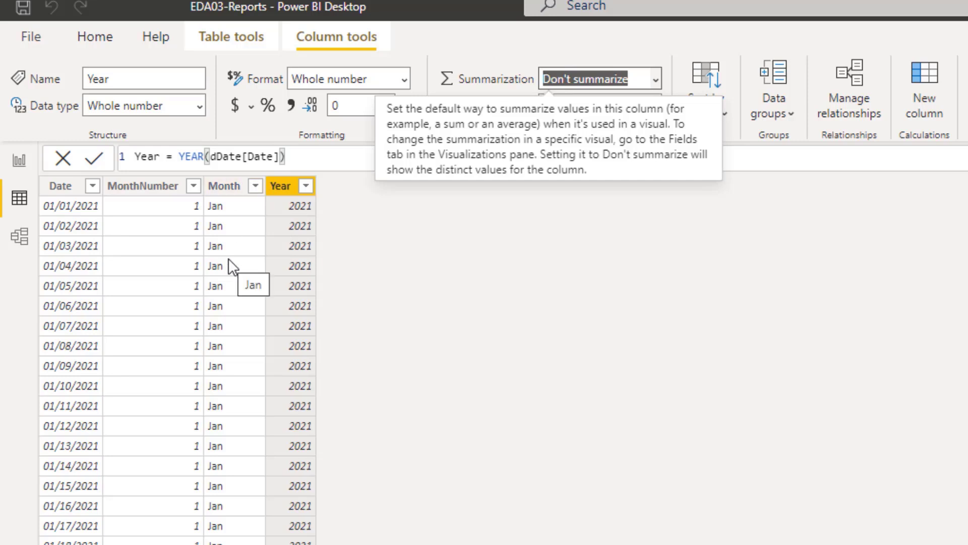
# Rearrange the tables around fSales in the model diagram and relate dDate's Date field to fSales' Date field
pyautogui.click(21, 238)
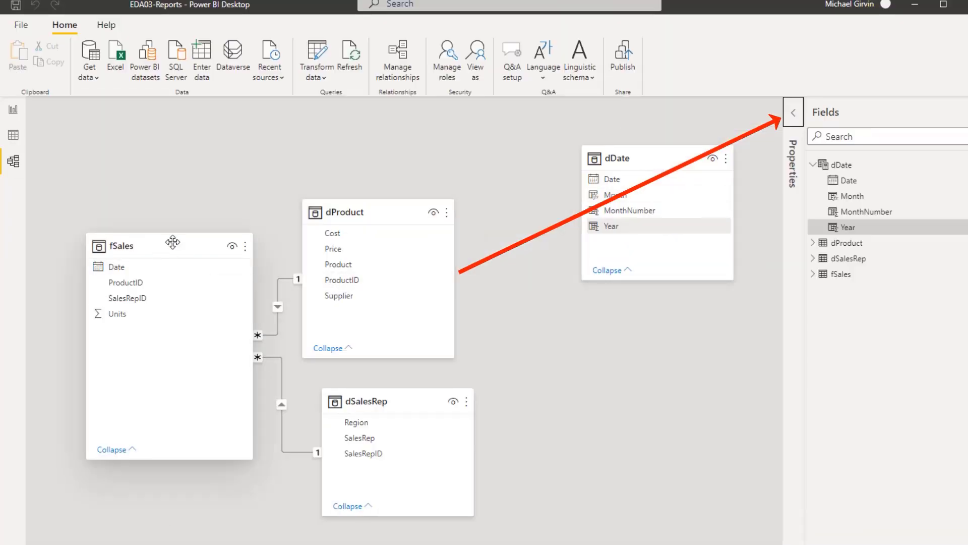
pyautogui.moveTo(377, 210); pyautogui.dragTo(607, 202)
pyautogui.moveTo(390, 397)
pyautogui.mouseDown()
pyautogui.moveTo(624, 376)
pyautogui.moveTo(614, 377)
pyautogui.mouseUp()
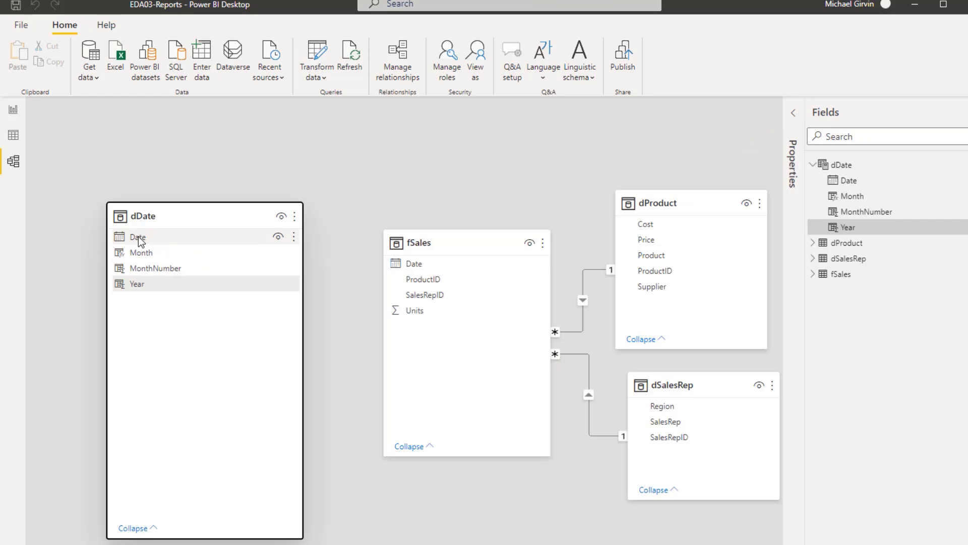
pyautogui.moveTo(141, 241); pyautogui.dragTo(413, 267)
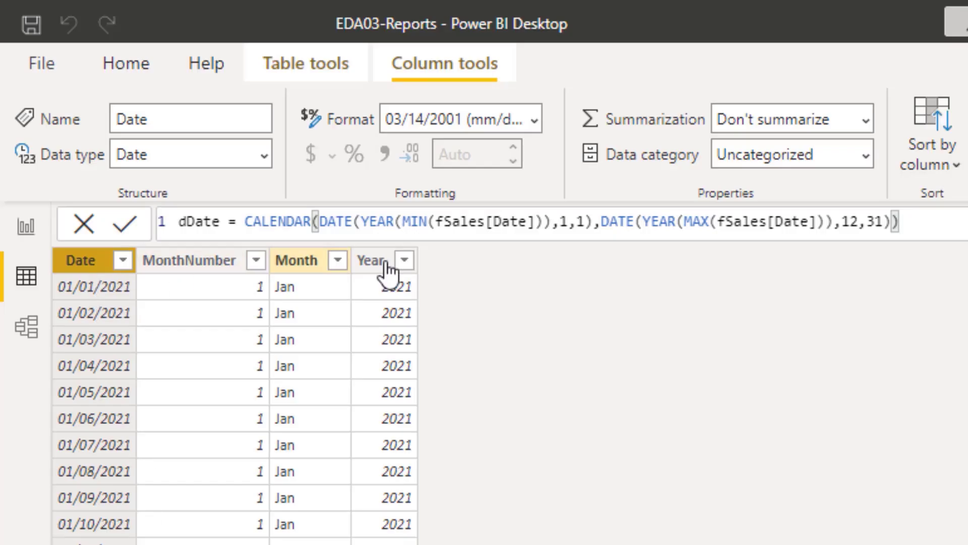
# Review the formulas of dDate's MonthNumber, Month and Year columns in the data view
pyautogui.click(205, 272)
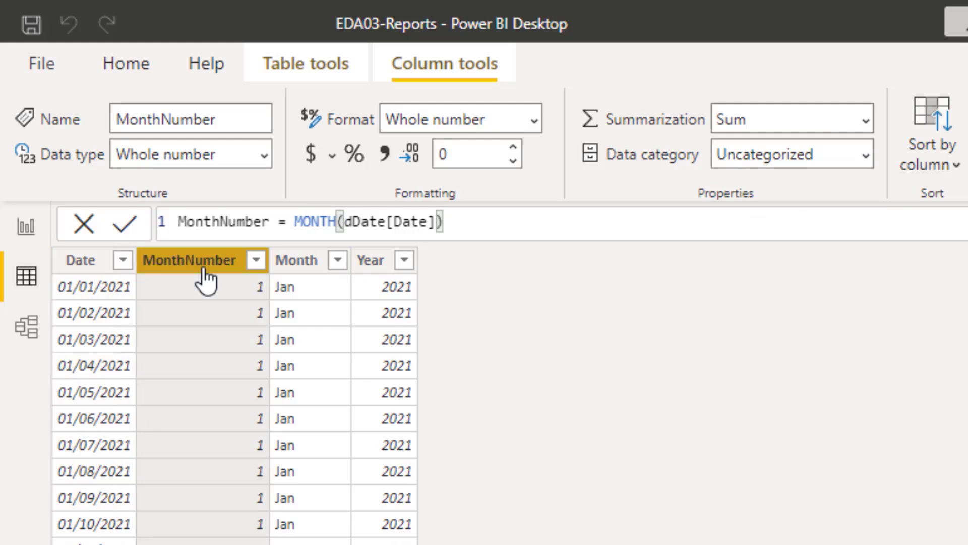
pyautogui.click(306, 270)
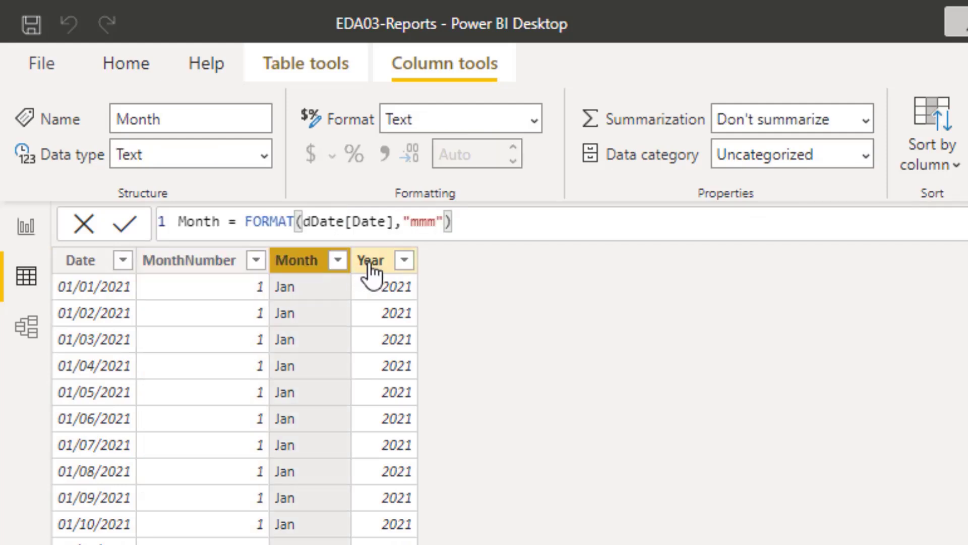
pyautogui.click(370, 267)
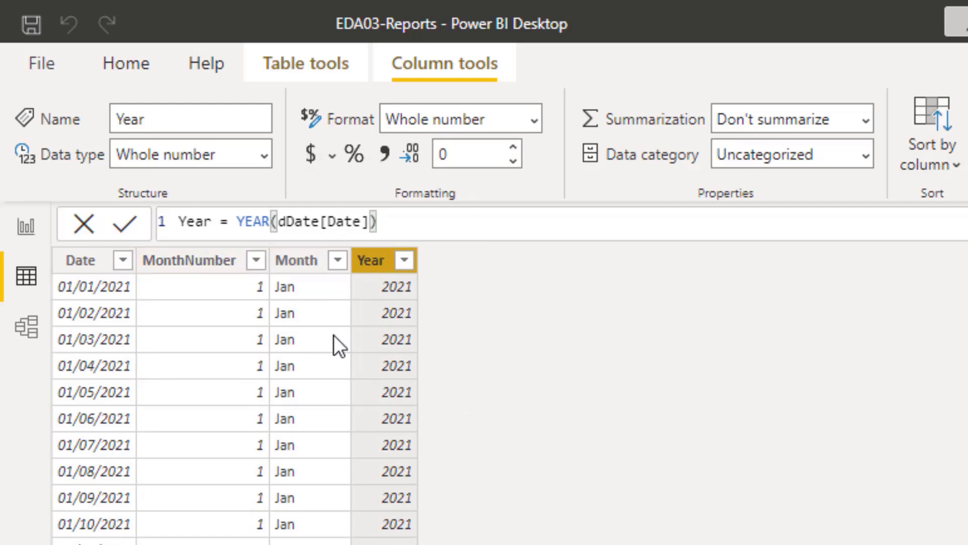
pyautogui.click(187, 270)
pyautogui.click(315, 267)
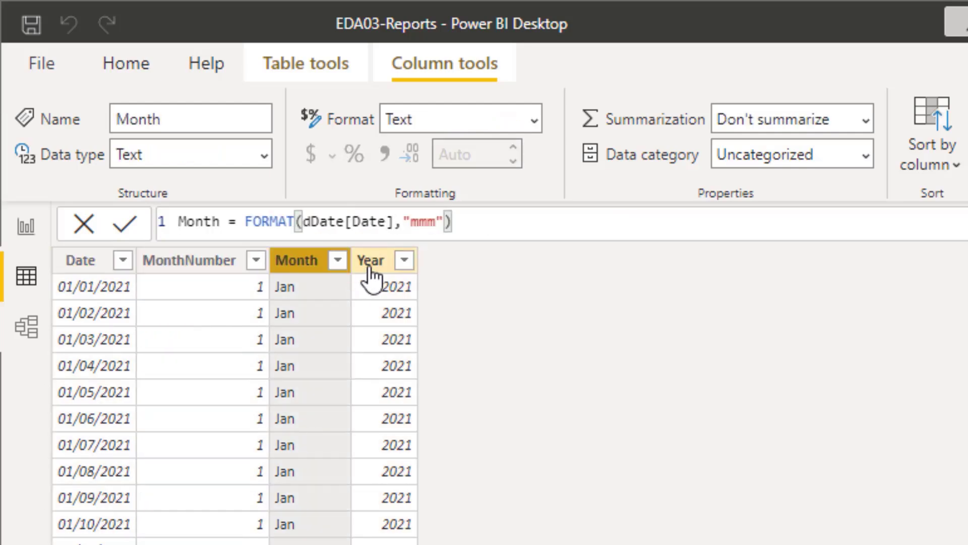
pyautogui.click(386, 268)
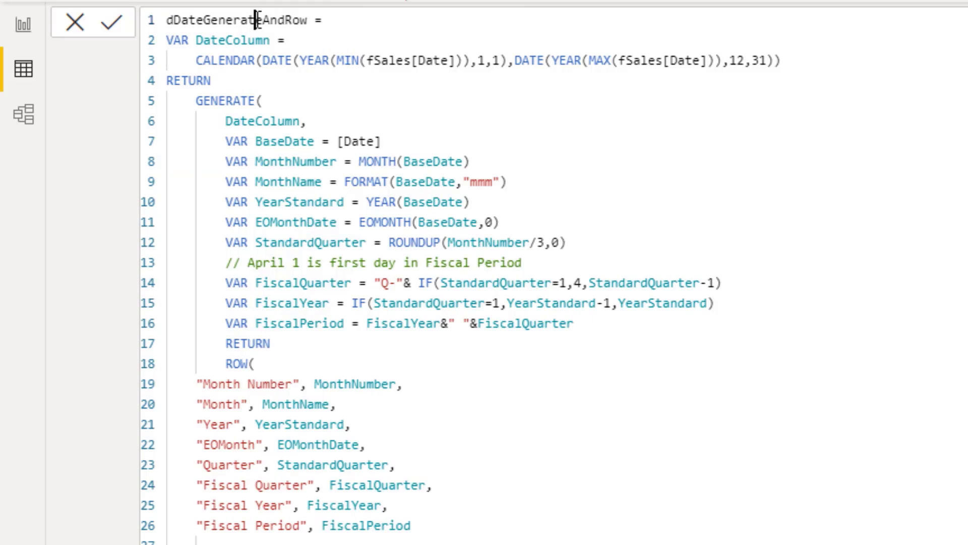
# Examine the dDateGenerateAndRow formula: its DateColumn variable, GENERATE arguments, row variables, ROW column list and fSales[Date] references
pyautogui.doubleClick(258, 19)
pyautogui.doubleClick(181, 40)
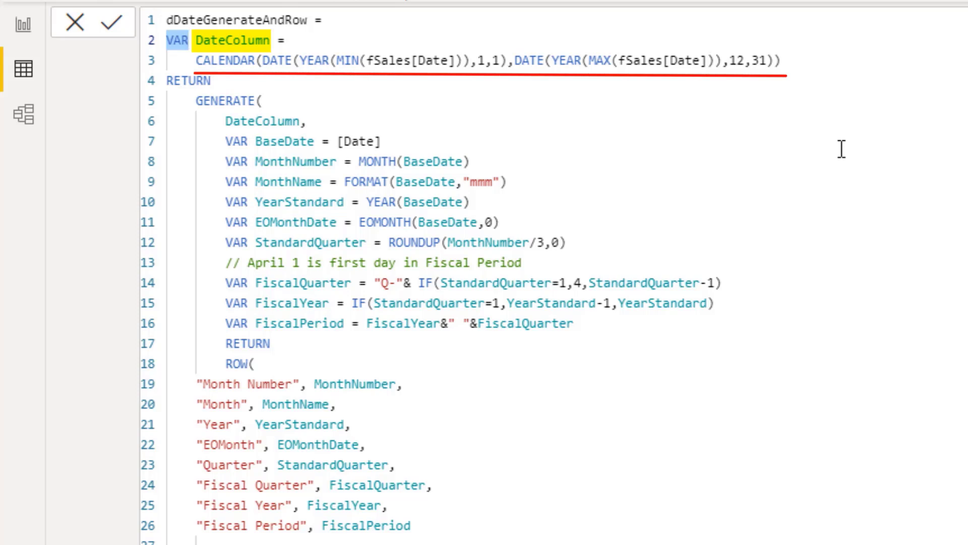
pyautogui.doubleClick(249, 101)
pyautogui.doubleClick(259, 122)
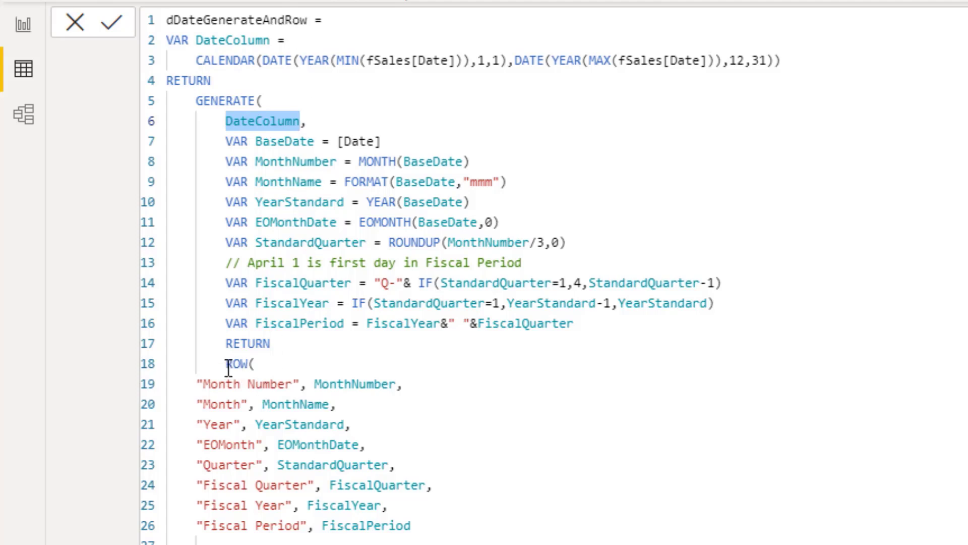
pyautogui.moveTo(225, 363); pyautogui.dragTo(337, 404)
pyautogui.moveTo(463, 440); pyautogui.dragTo(562, 527)
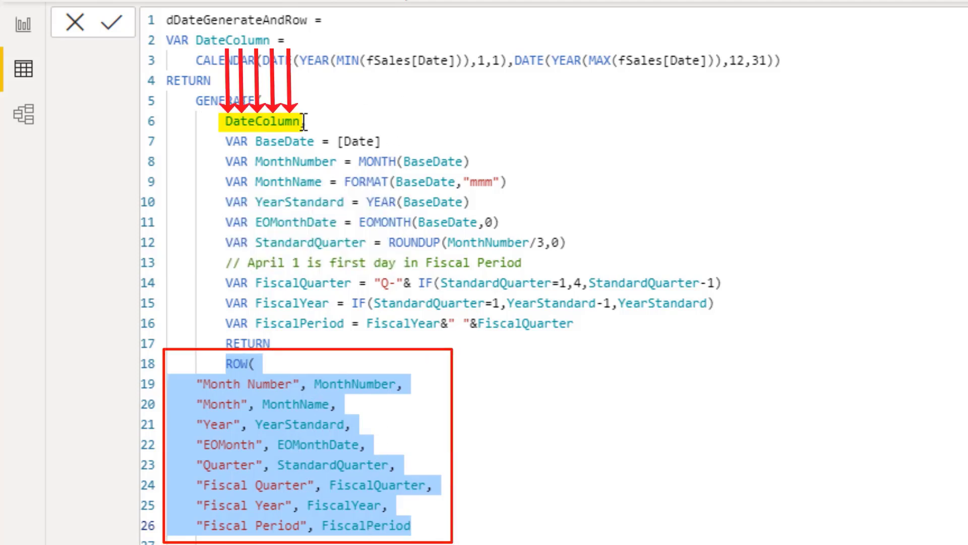
pyautogui.doubleClick(232, 141)
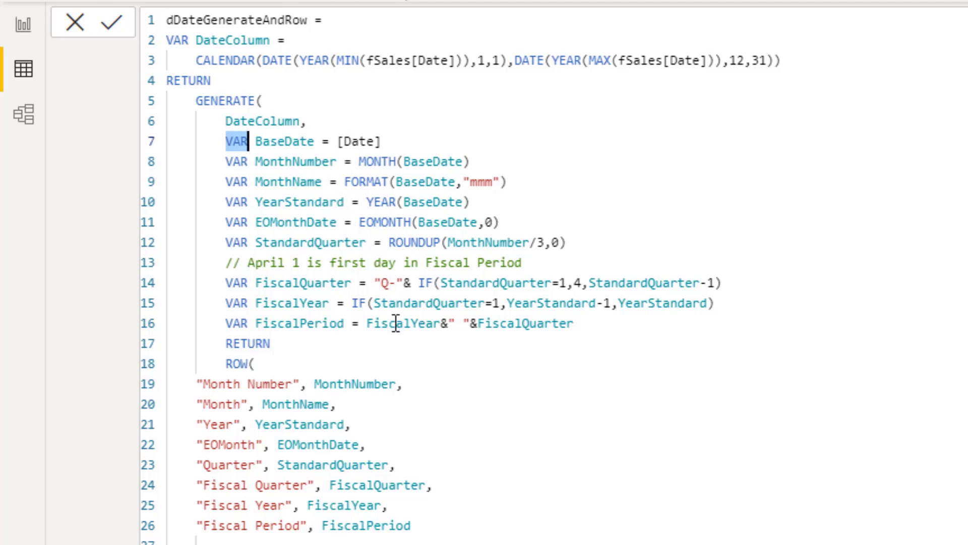
pyautogui.moveTo(225, 363); pyautogui.dragTo(446, 534)
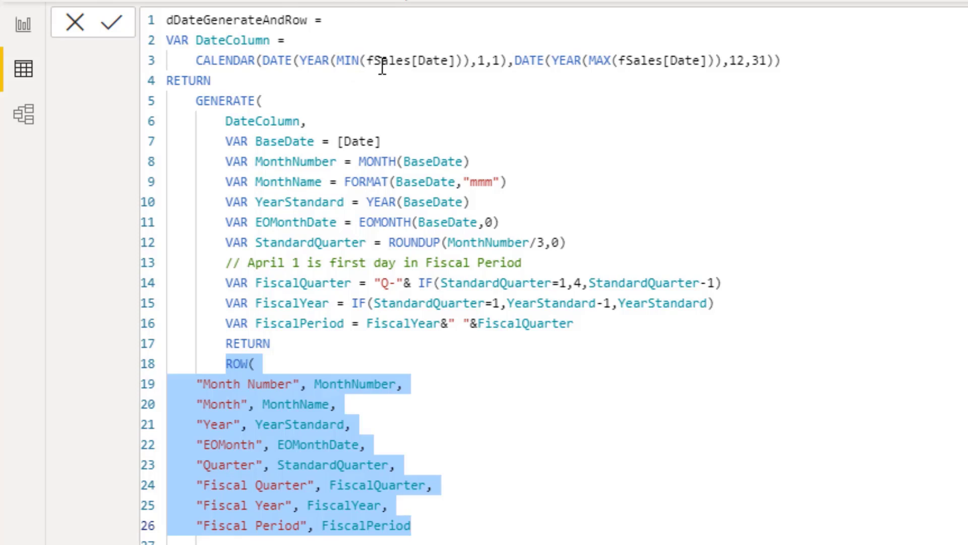
pyautogui.moveTo(368, 60); pyautogui.dragTo(455, 61)
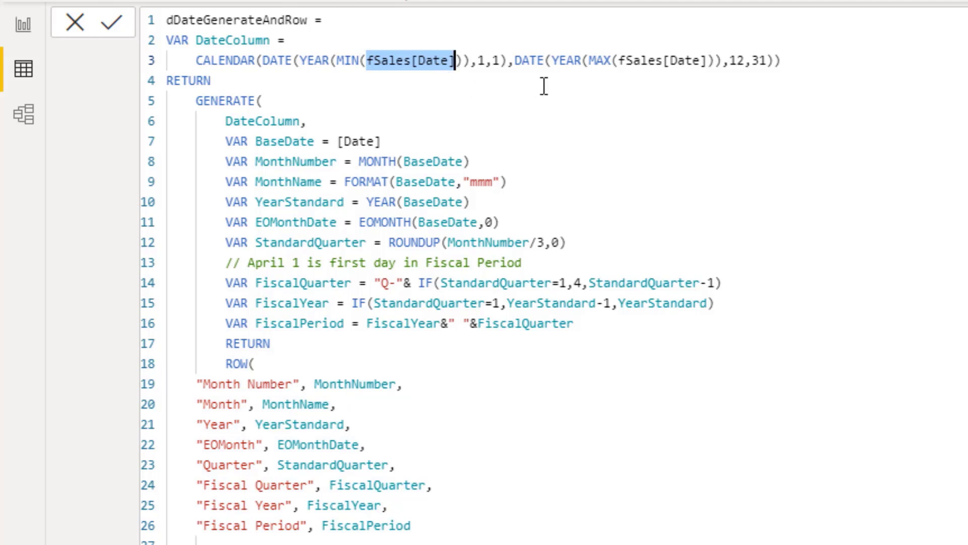
pyautogui.moveTo(620, 62); pyautogui.dragTo(709, 65)
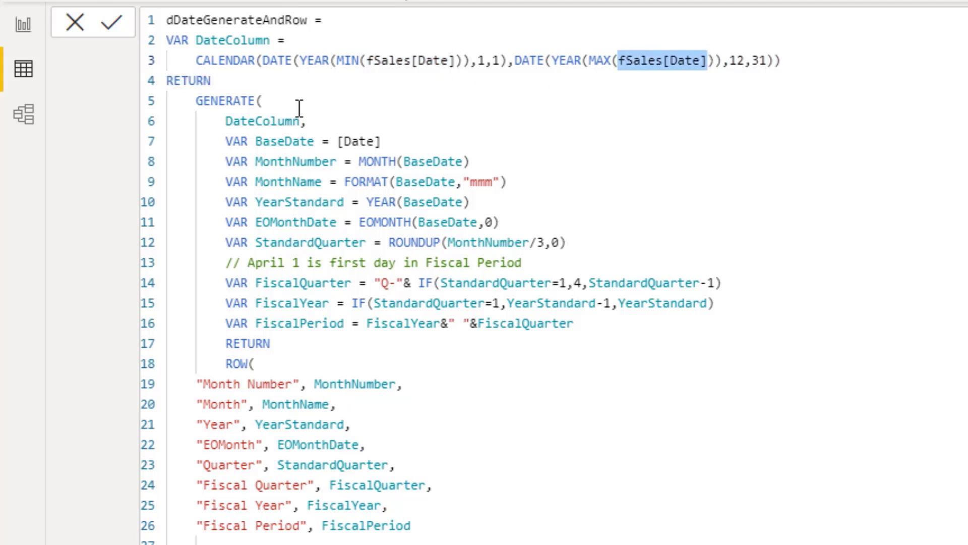
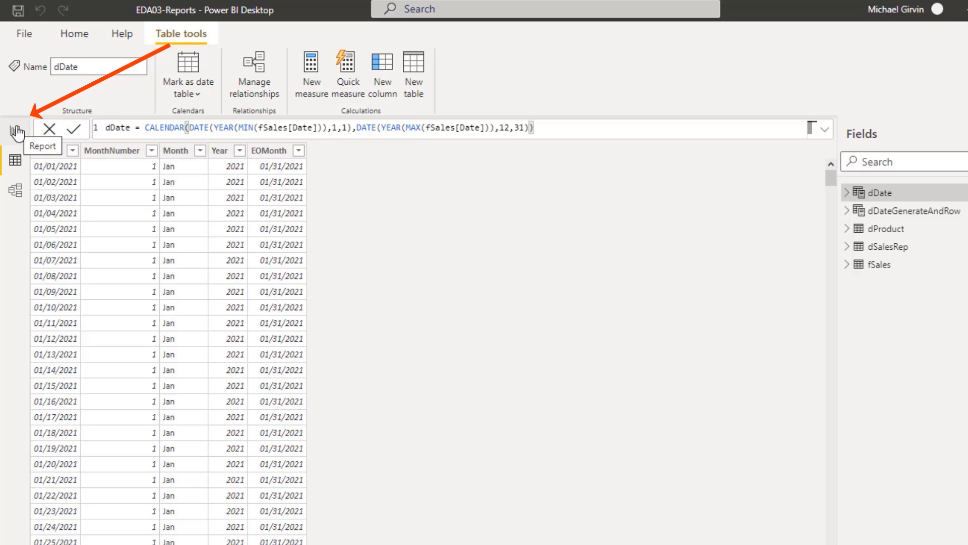
# Show the fSales table's data, expand its field list and create a new measure in it
pyautogui.click(17, 170)
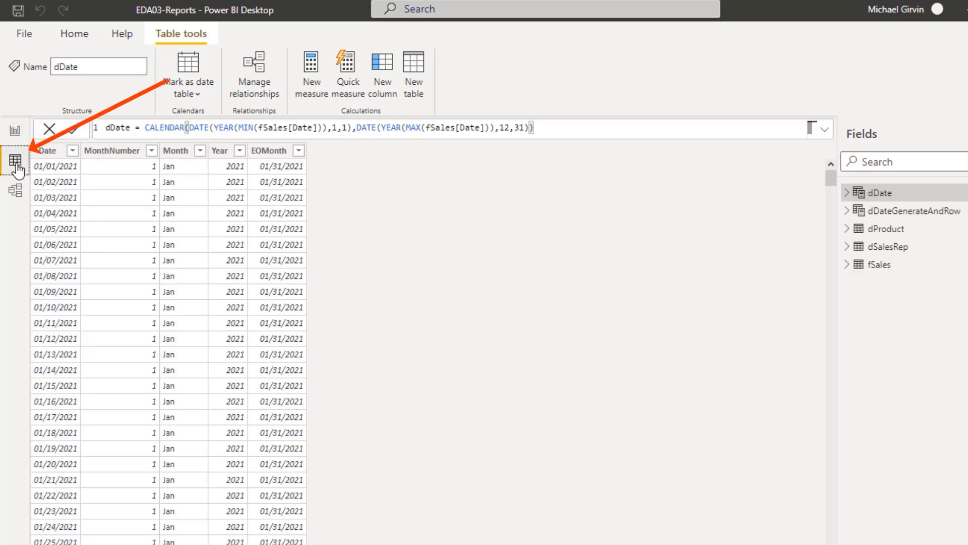
pyautogui.click(877, 267)
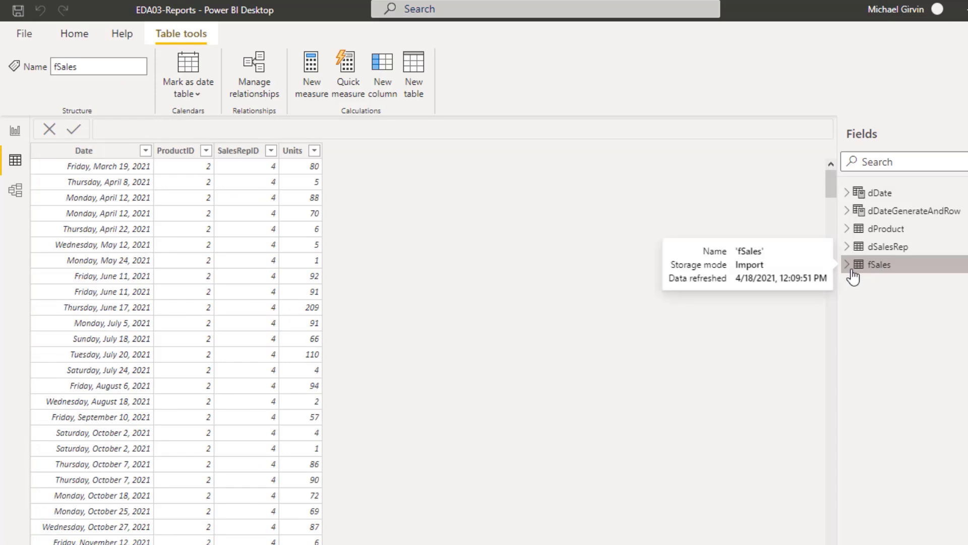
pyautogui.click(851, 272)
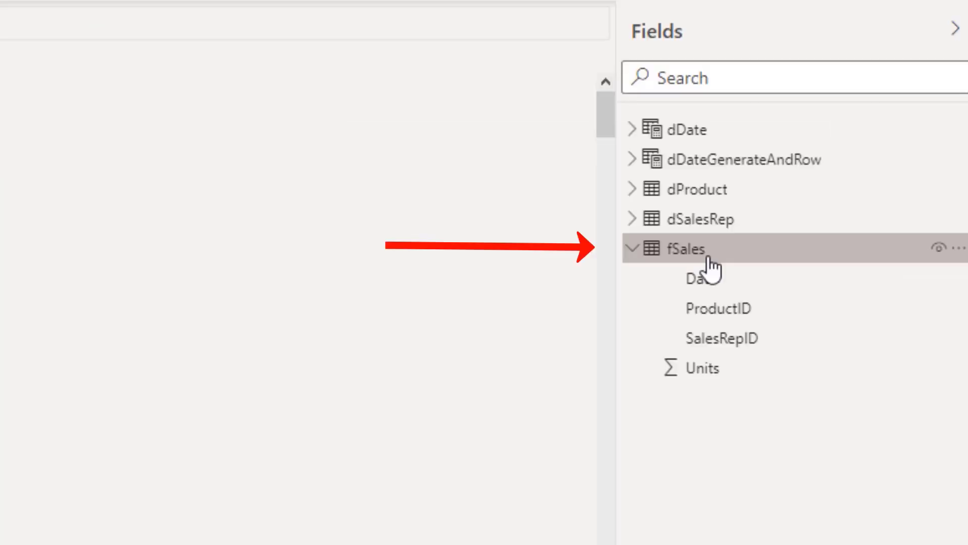
pyautogui.moveTo(887, 268)
pyautogui.rightClick(699, 259)
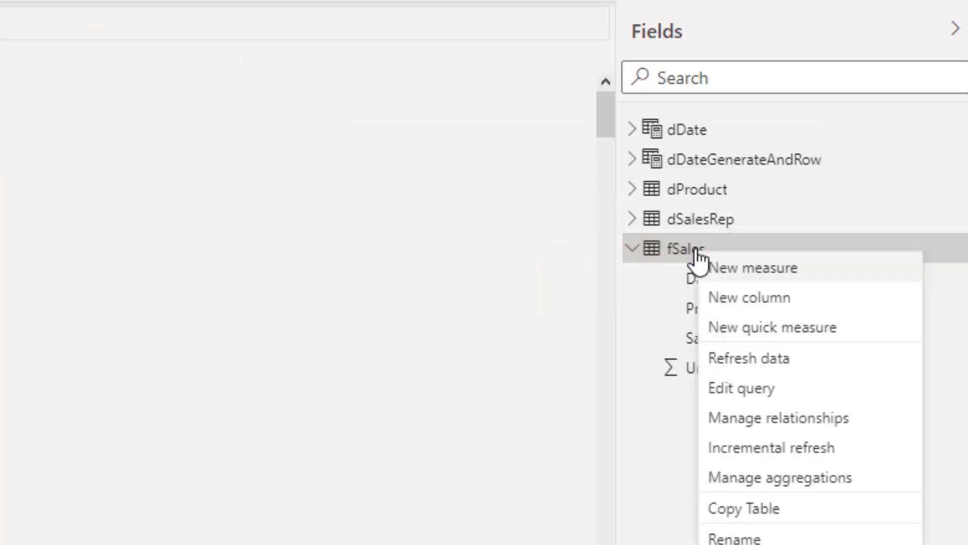
pyautogui.click(854, 279)
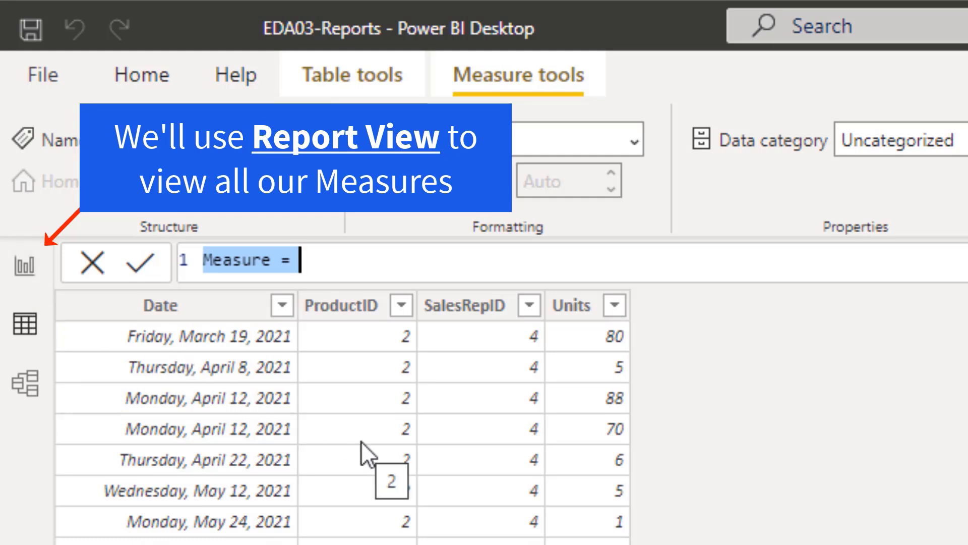
# Name the measure Total Sales ($) and begin its formula with SUMX over the fSales table
pyautogui.write('Total Sales ($)=')
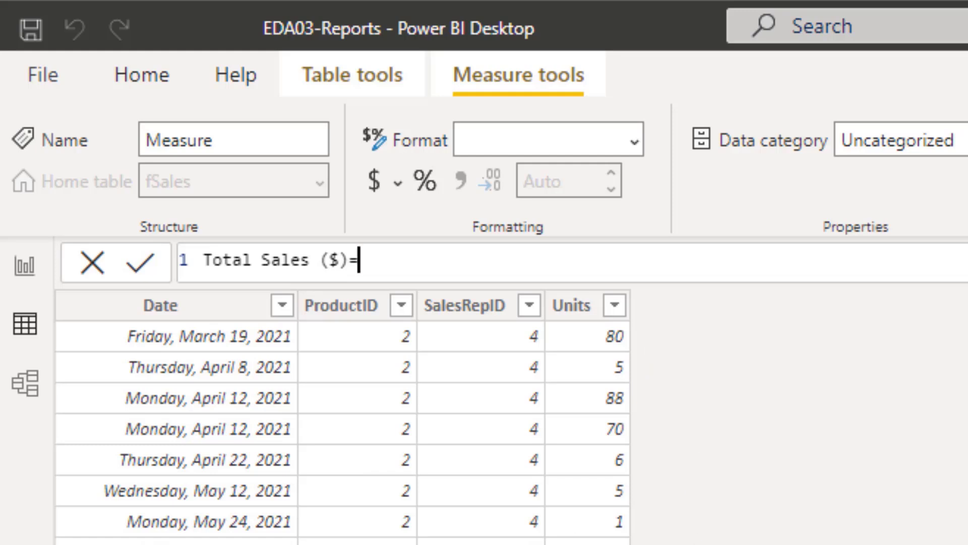
pyautogui.write('su')
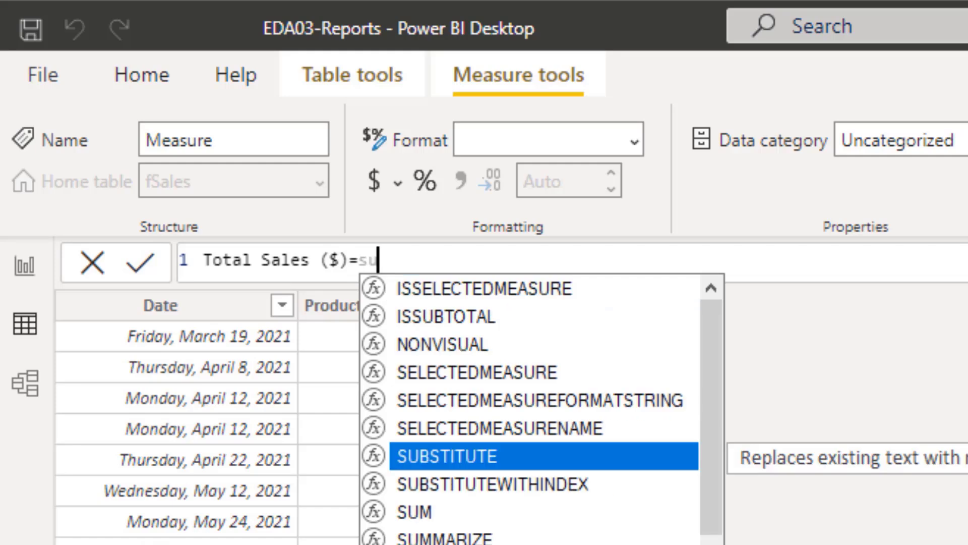
pyautogui.write('mx')
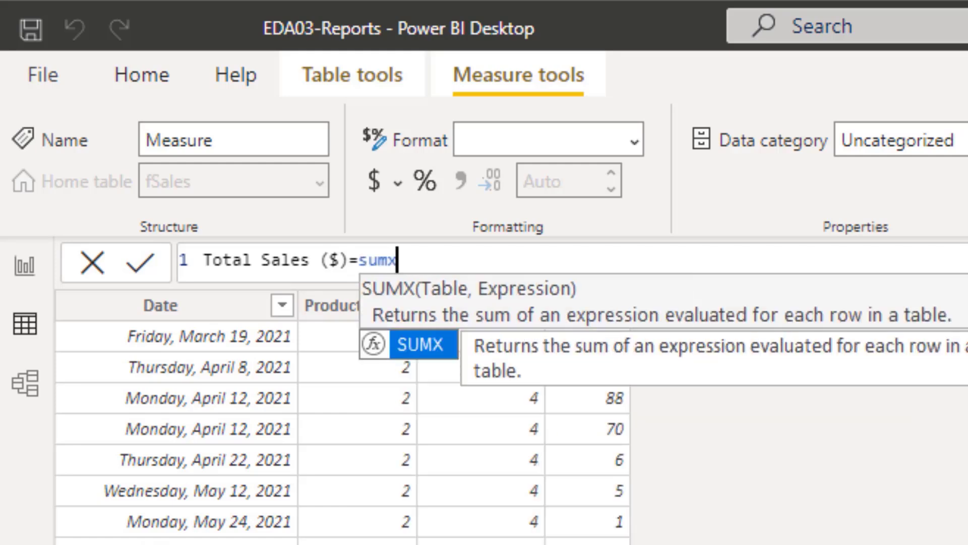
pyautogui.press('Tab')
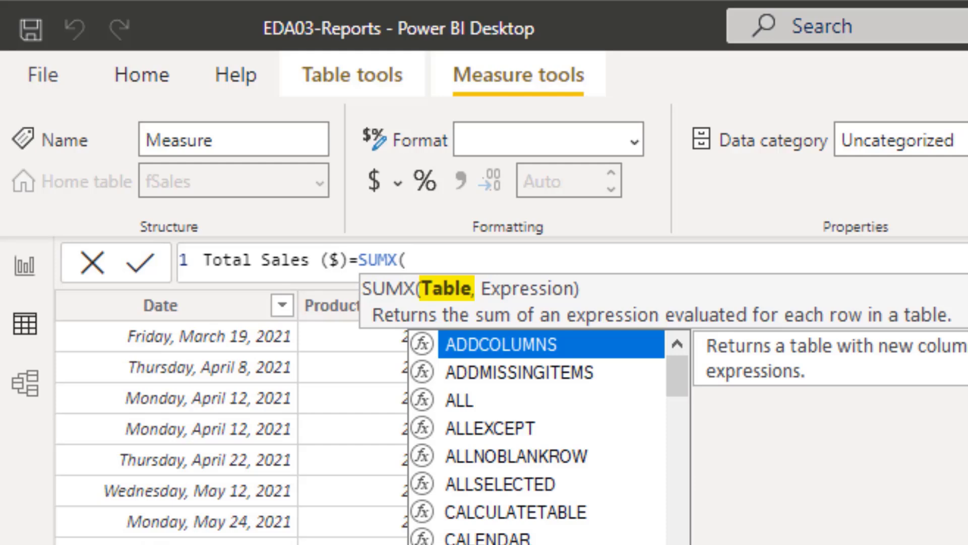
pyautogui.write('fs')
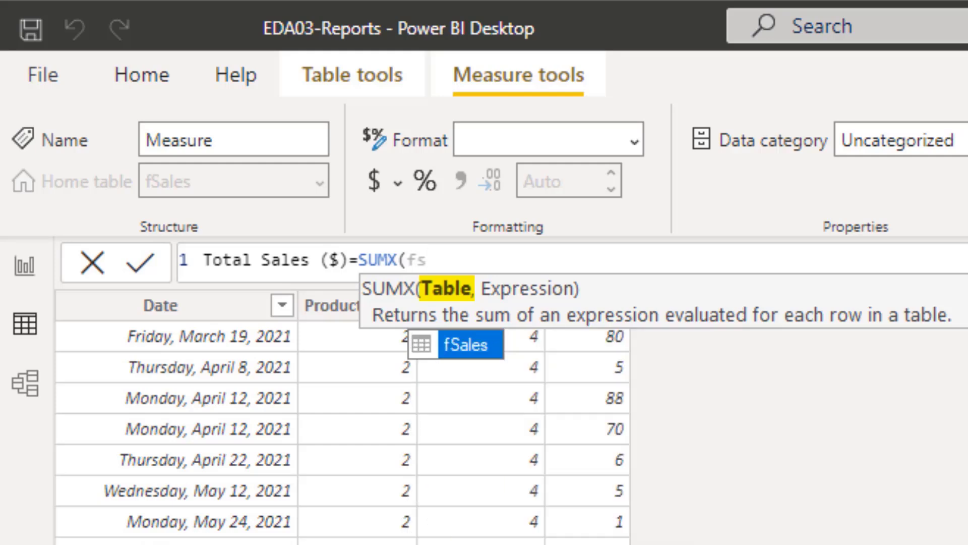
pyautogui.press('Tab')
pyautogui.write(',')
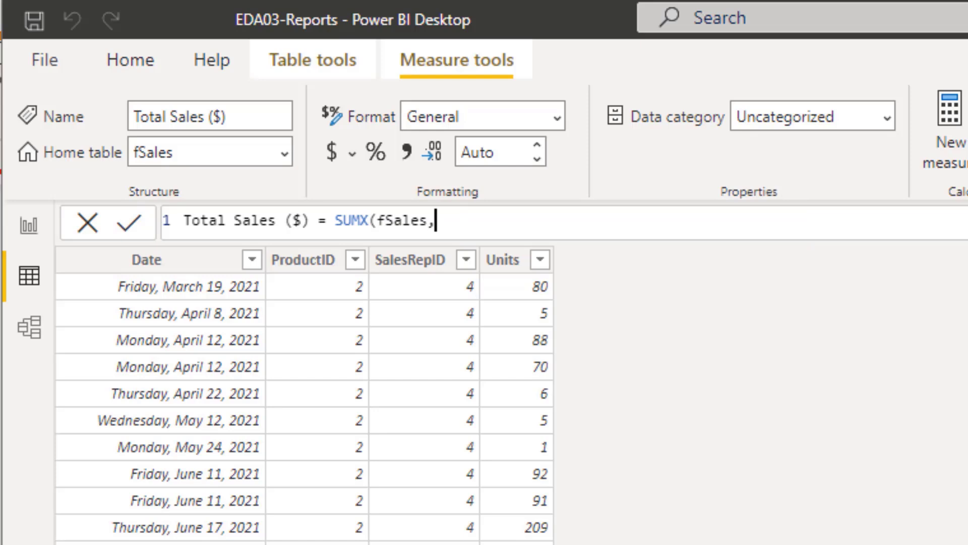
# Enter RELATED(dProduct[Price]) as the start of the SUMX expression
pyautogui.write('rel')
pyautogui.press('Tab')
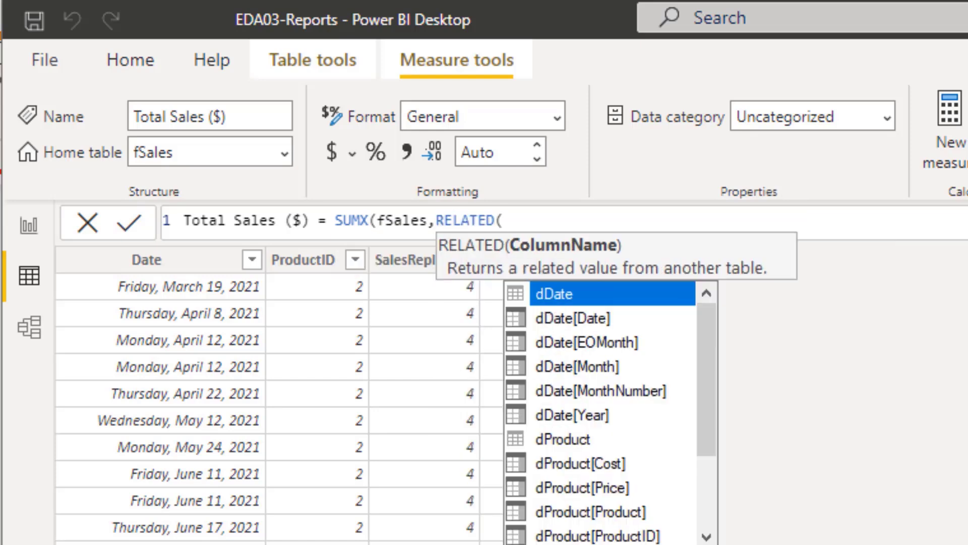
pyautogui.press('Down')
pyautogui.press('Down')
pyautogui.press('Down')
pyautogui.press('Down')
pyautogui.press('Down')
pyautogui.press('Down')
pyautogui.press('Down')
pyautogui.press('Down')
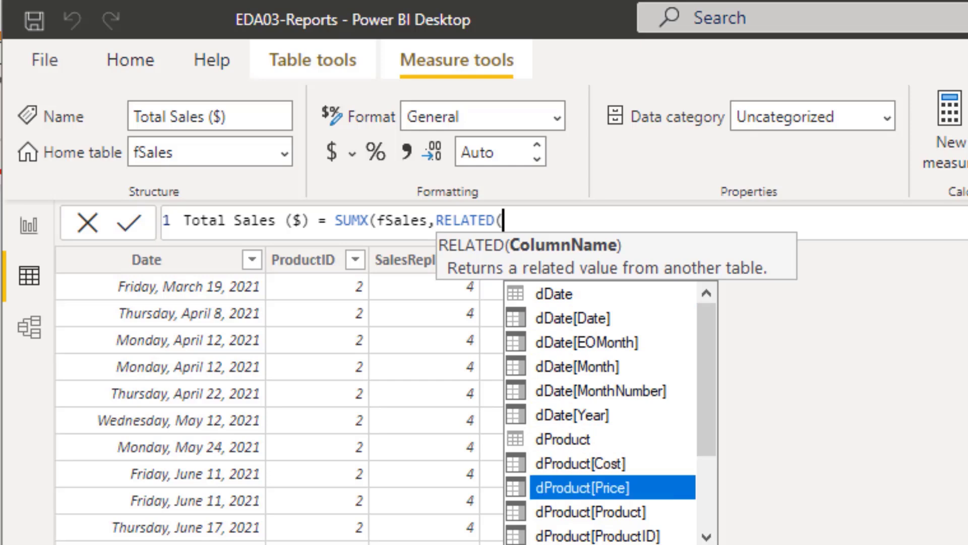
pyautogui.press('Tab')
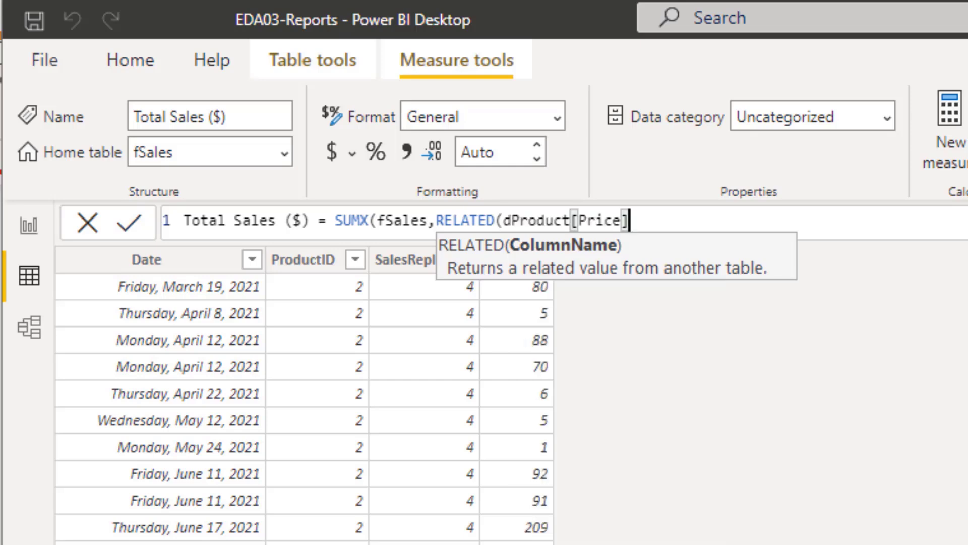
pyautogui.write(')')
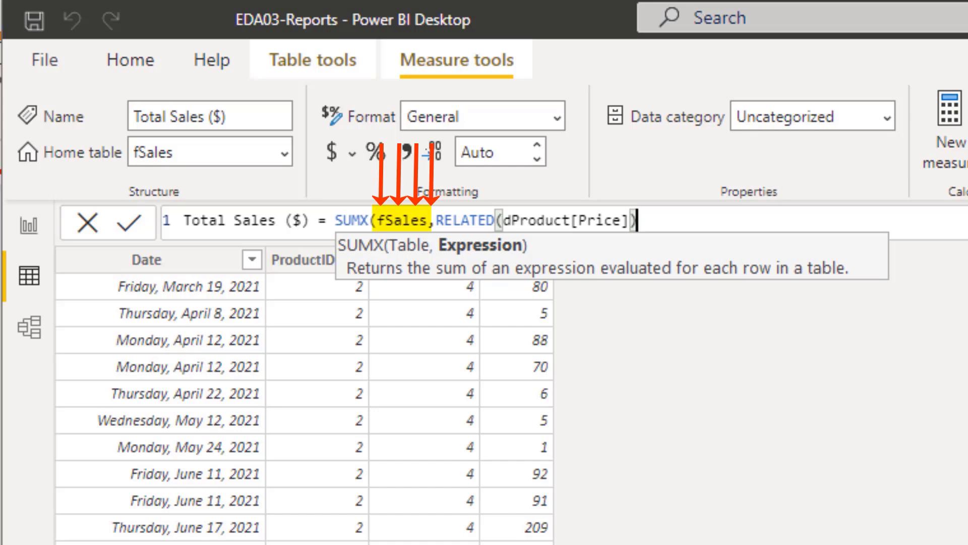
# Multiply the related price by fSales[Units], close and commit the Total Sales ($) formula, and return to the report page
pyautogui.write('*fs')
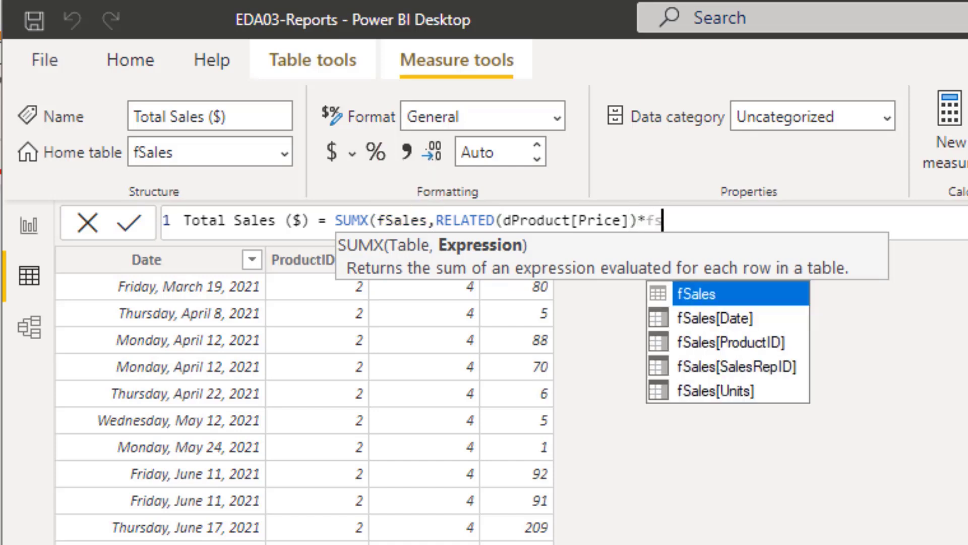
pyautogui.press('Down')
pyautogui.press('Down')
pyautogui.press('Down')
pyautogui.press('Down')
pyautogui.press('Tab')
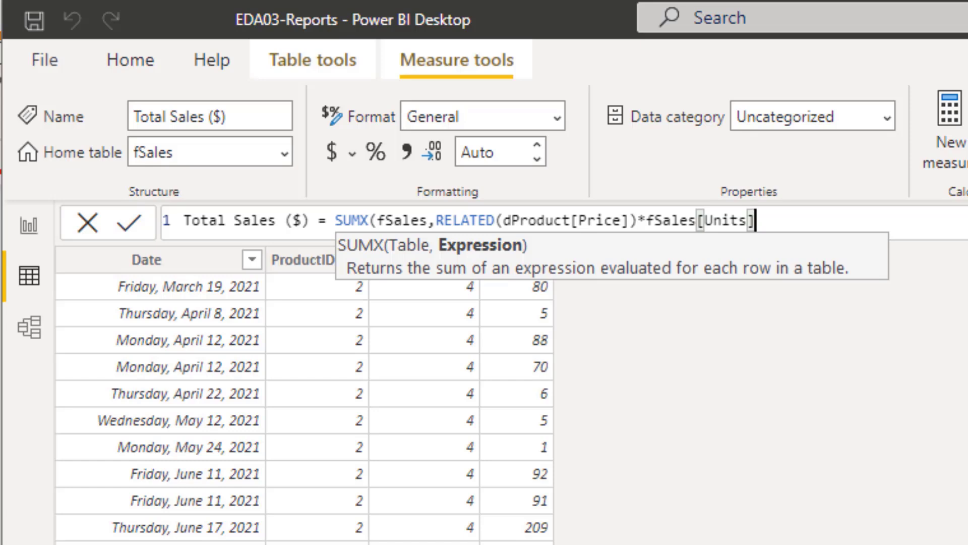
pyautogui.write(')')
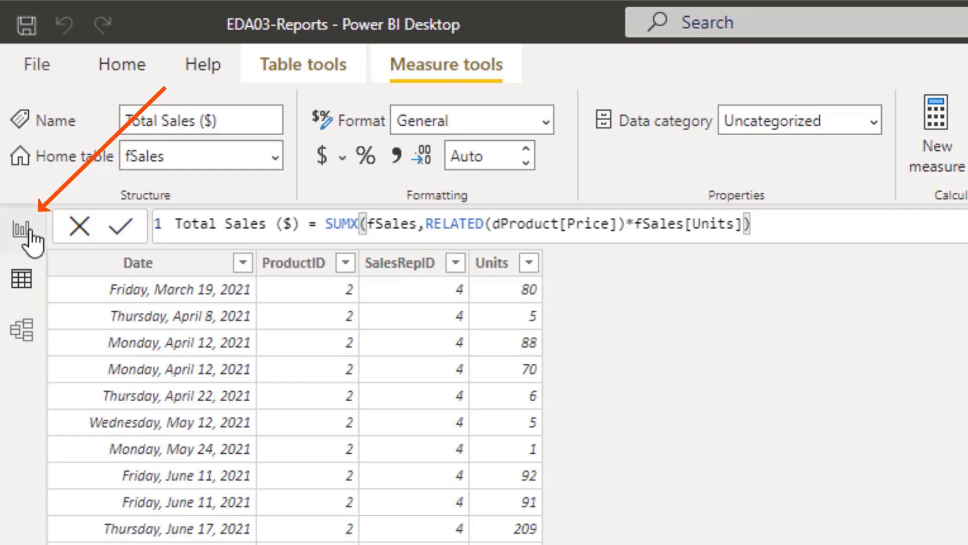
pyautogui.click(30, 231)
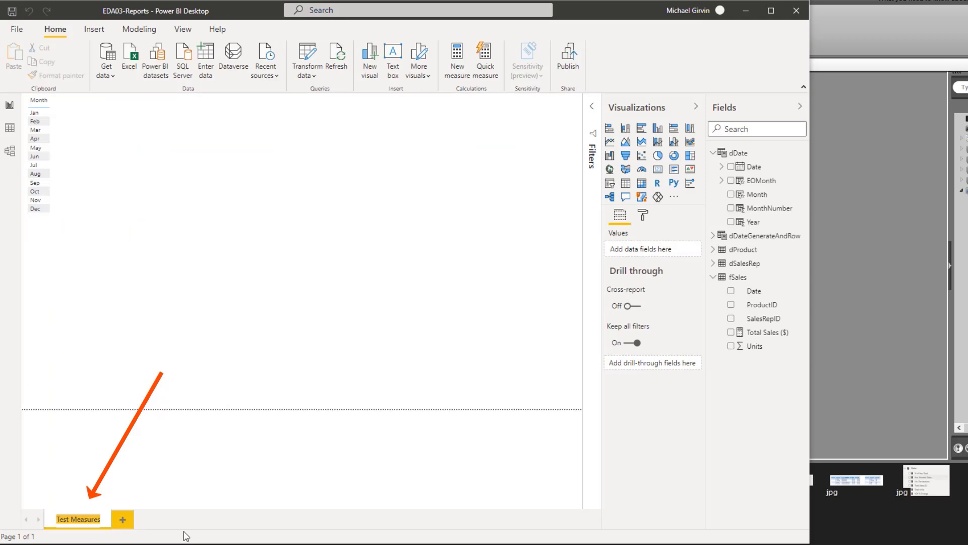
# Turn the Month table visual into an enlarged matrix and add dDate's Year field above Month in its rows
pyautogui.click(83, 205)
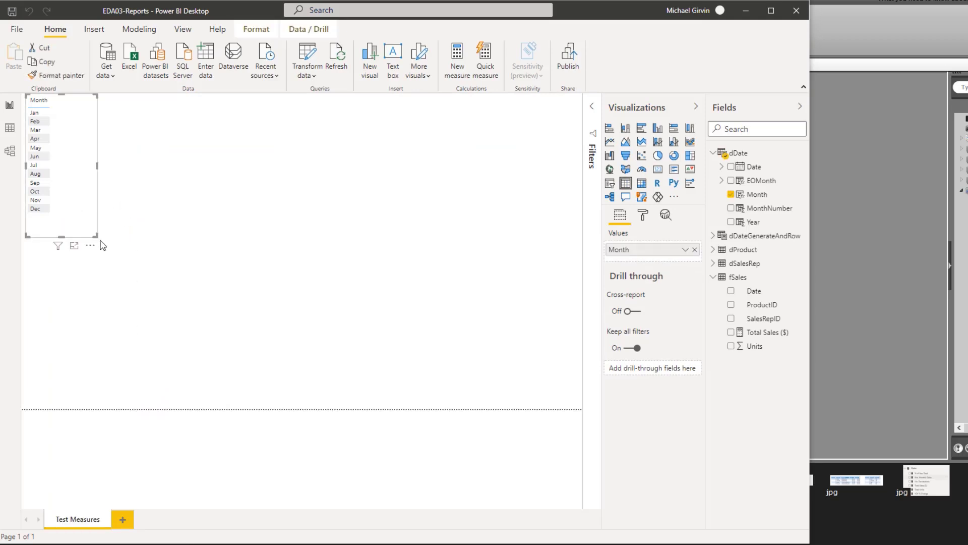
pyautogui.moveTo(94, 237); pyautogui.dragTo(149, 325)
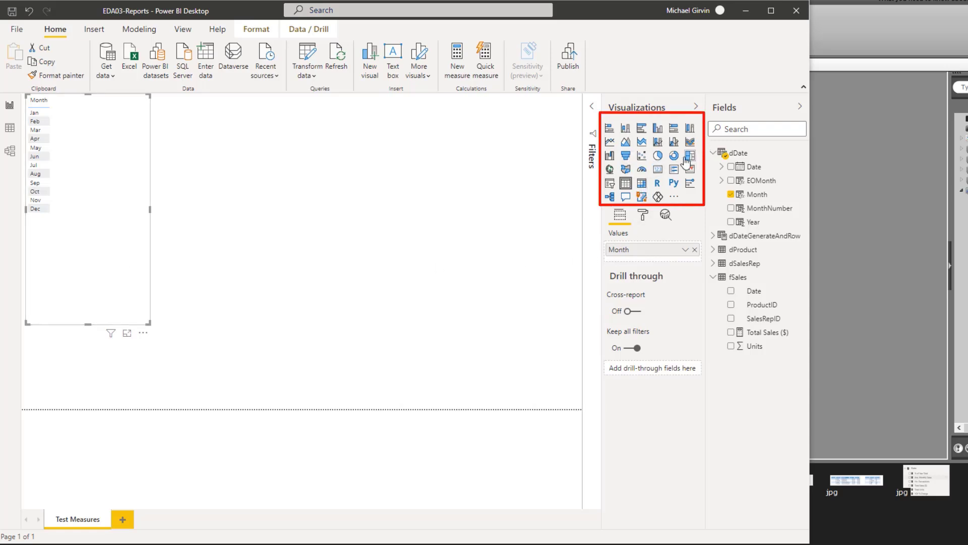
pyautogui.click(642, 185)
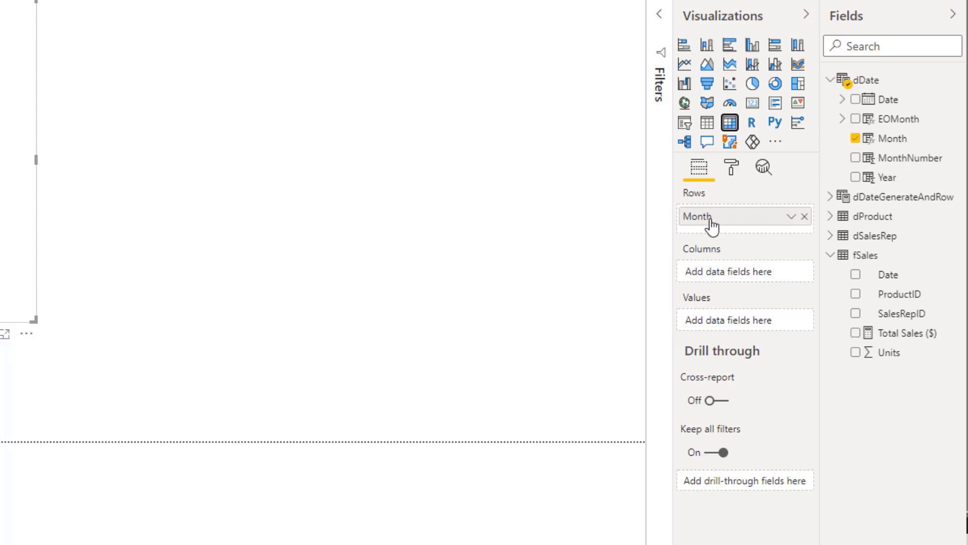
pyautogui.moveTo(823, 178)
pyautogui.mouseDown()
pyautogui.moveTo(731, 217)
pyautogui.moveTo(740, 215)
pyautogui.mouseUp()
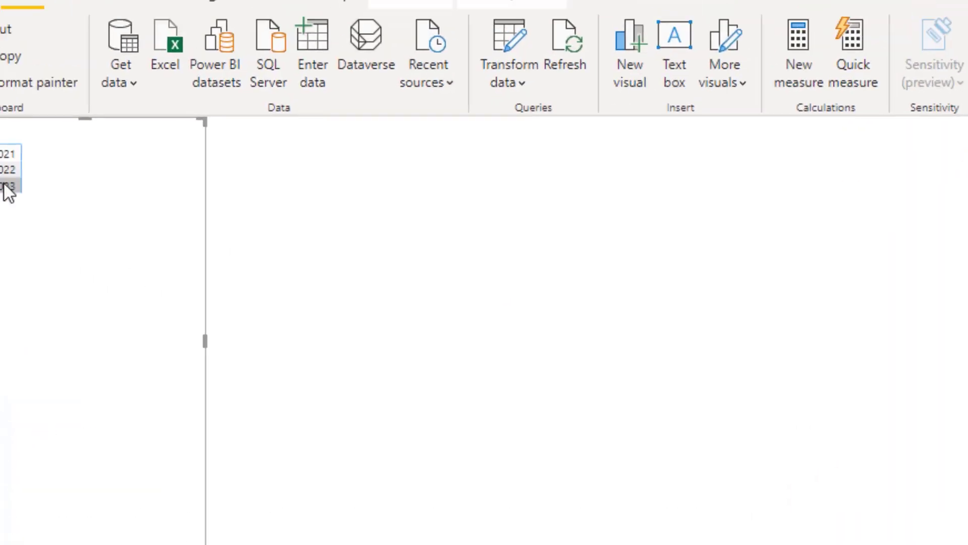
# Expand the matrix's entire Year level to list the months and enlarge the visual to fit more rows
pyautogui.rightClick(115, 287)
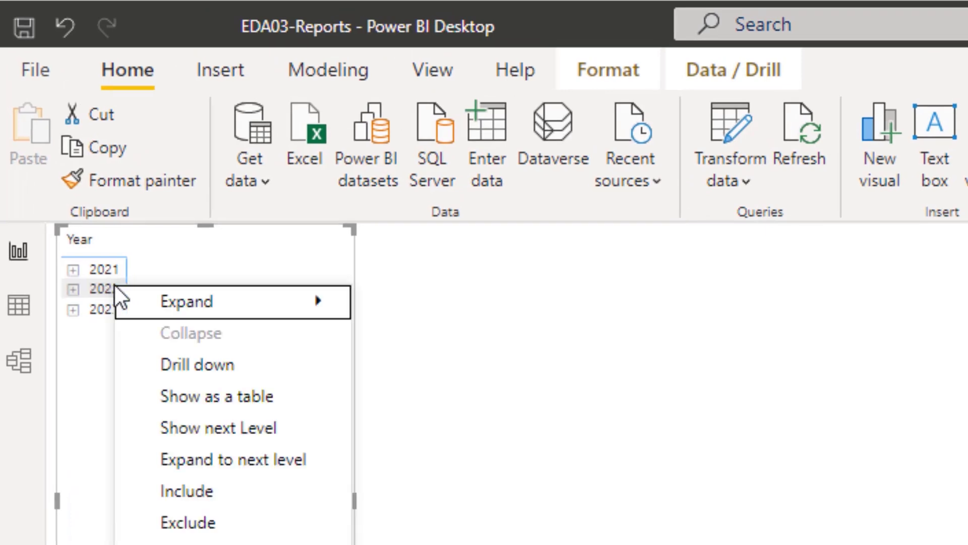
pyautogui.moveTo(272, 317)
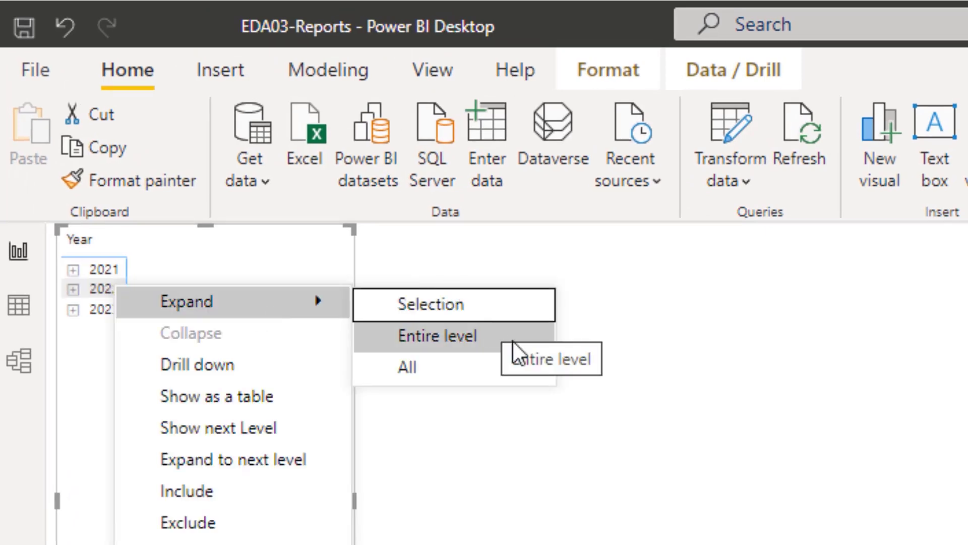
pyautogui.click(524, 353)
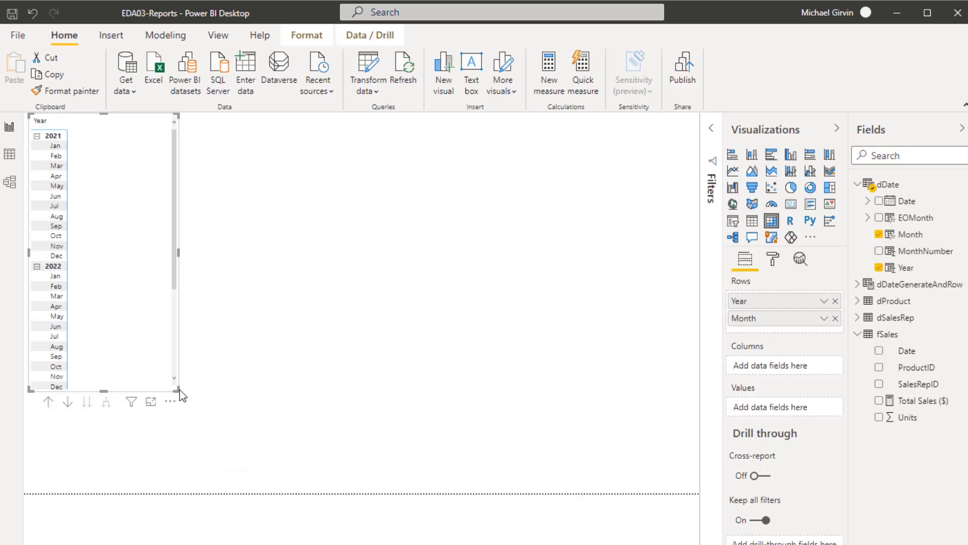
pyautogui.moveTo(176, 388); pyautogui.dragTo(204, 477)
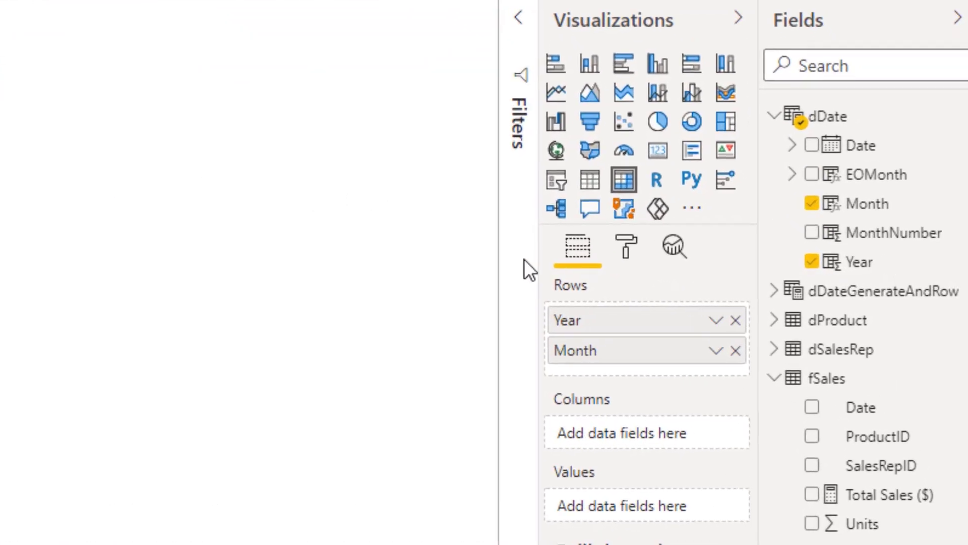
# Set the matrix's grid text size to 12 pt in its formatting options
pyautogui.click(624, 253)
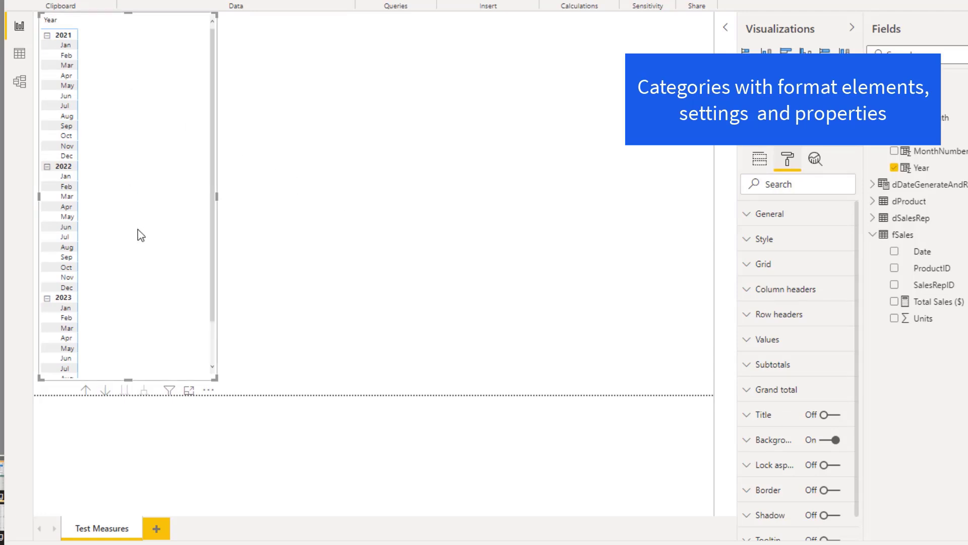
pyautogui.click(748, 264)
pyautogui.scroll(-2, 815, 309)
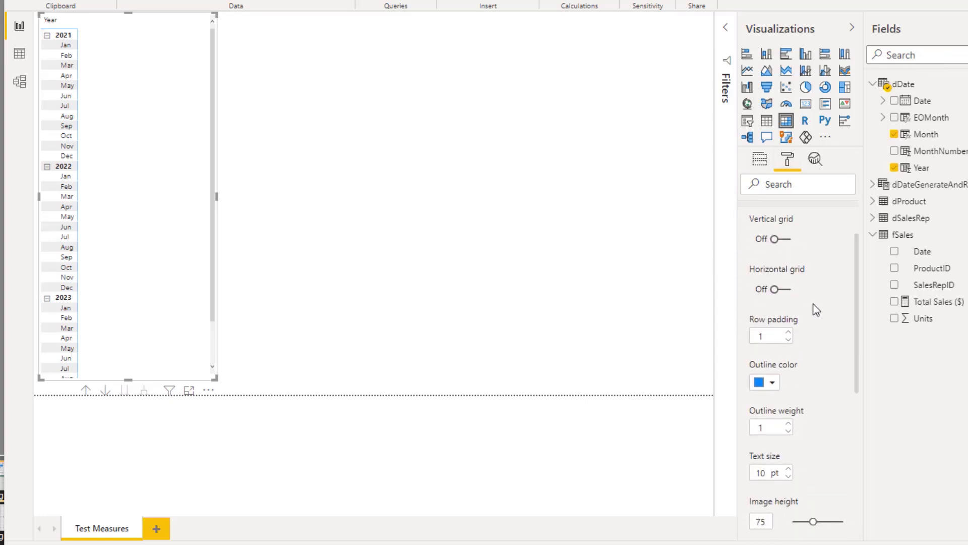
pyautogui.scroll(-2, 815, 308)
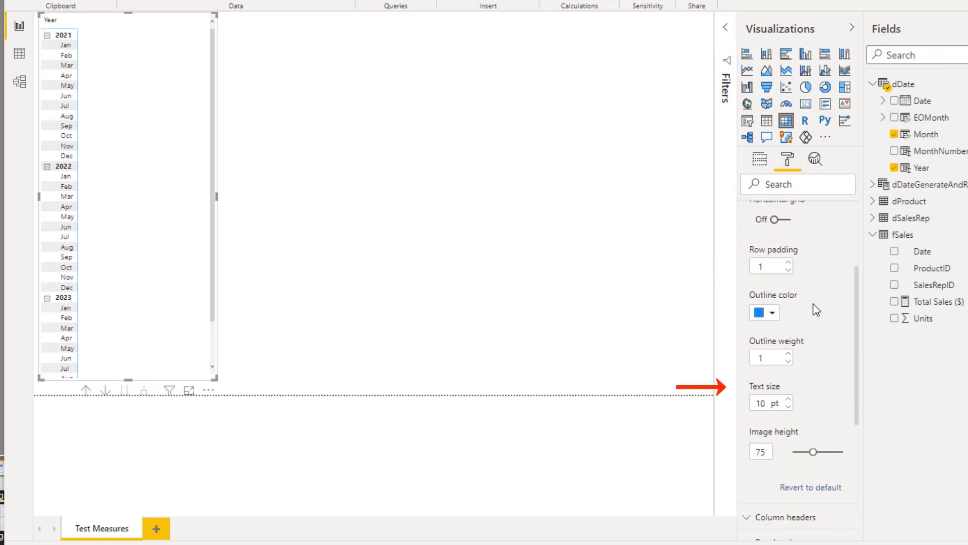
pyautogui.click(789, 399)
pyautogui.click(788, 399)
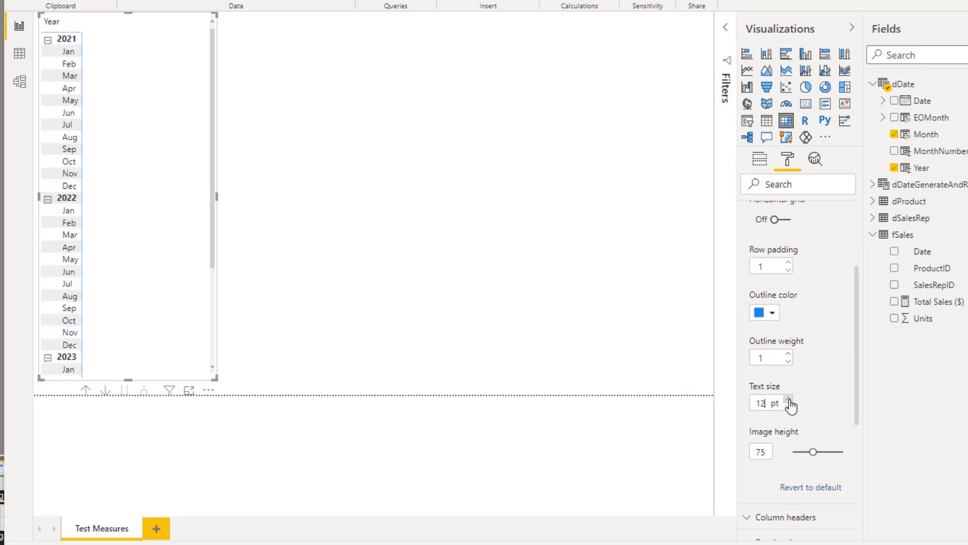
# Add the Total Sales ($) measure from fSales to the matrix's values
pyautogui.scroll(5, 790, 406)
pyautogui.click(760, 161)
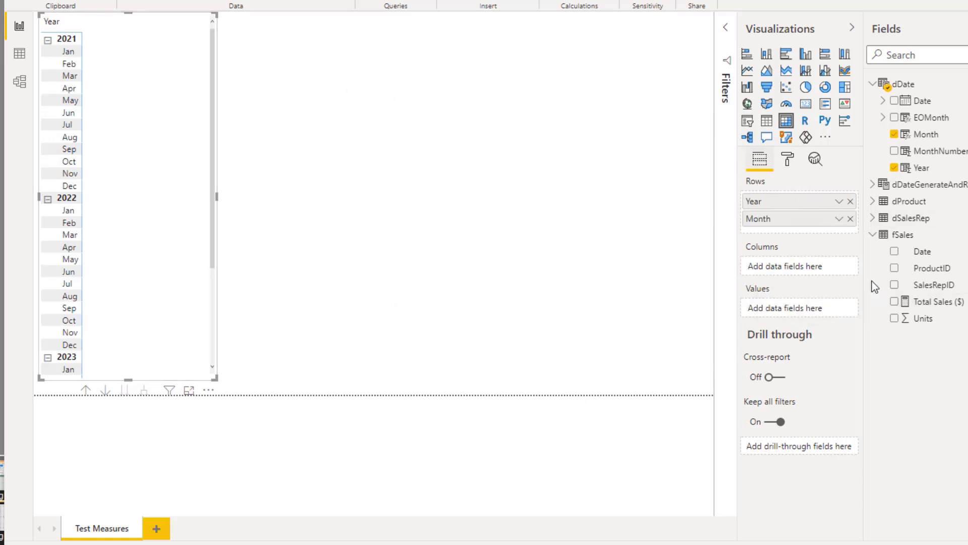
pyautogui.click(895, 302)
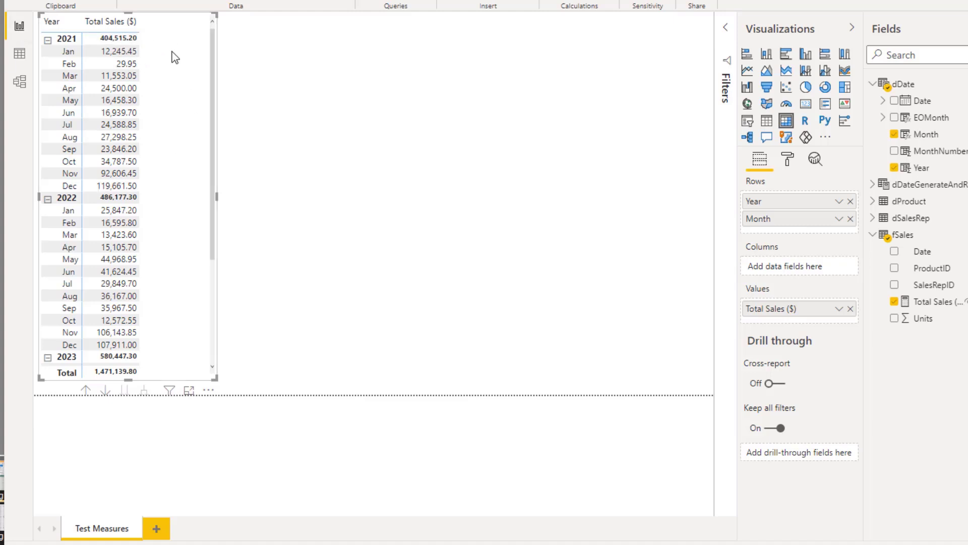
# Set the matrix's row subtotal position to Bottom and widen the visual for more columns
pyautogui.click(788, 161)
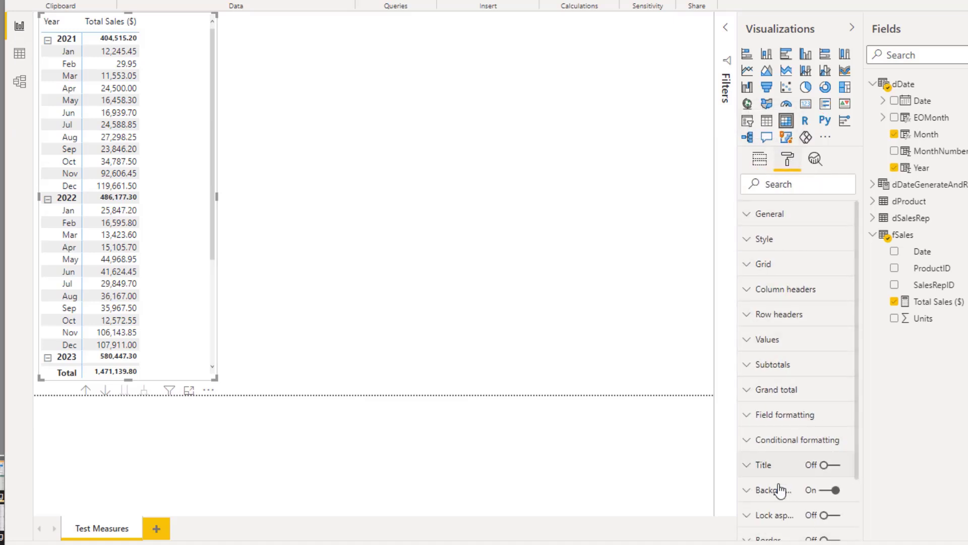
pyautogui.click(754, 368)
pyautogui.scroll(-5, 755, 372)
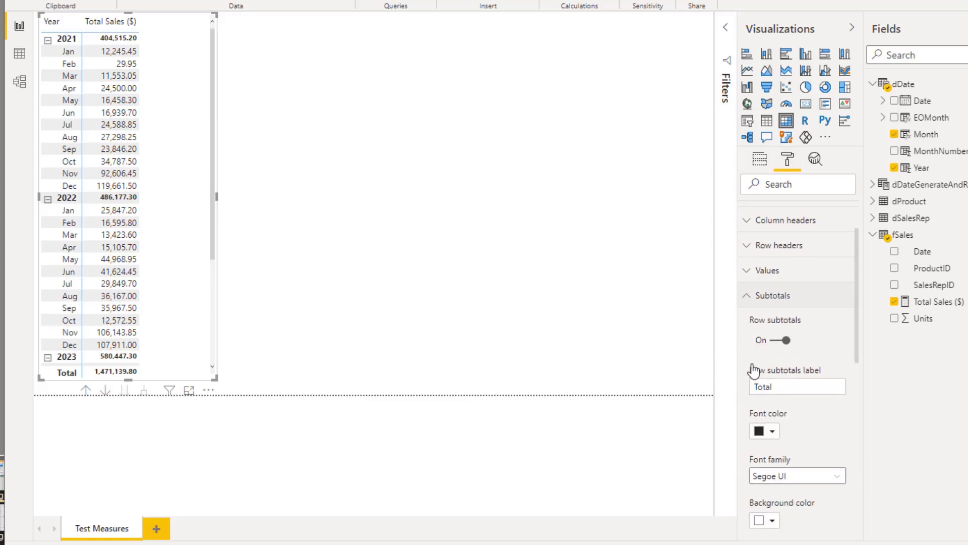
pyautogui.scroll(-1, 817, 343)
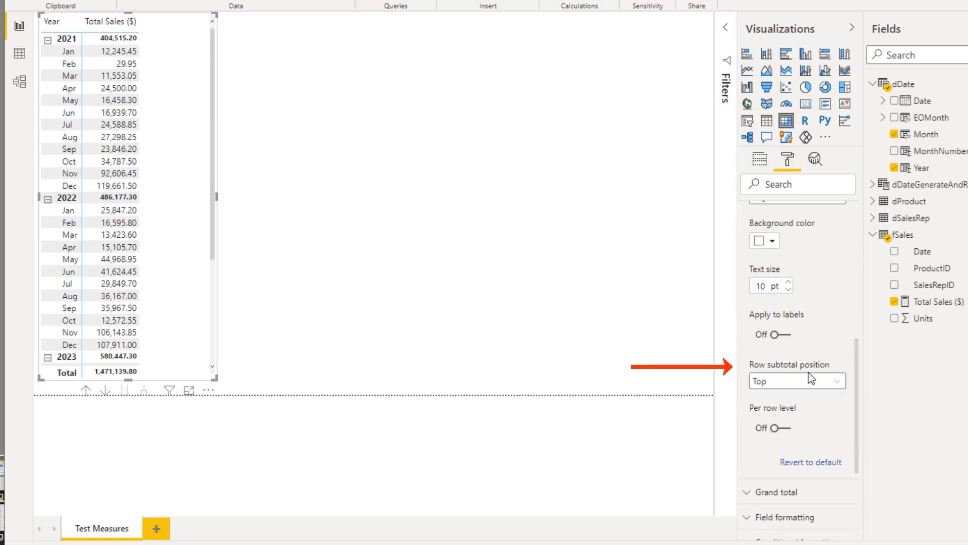
pyautogui.click(834, 386)
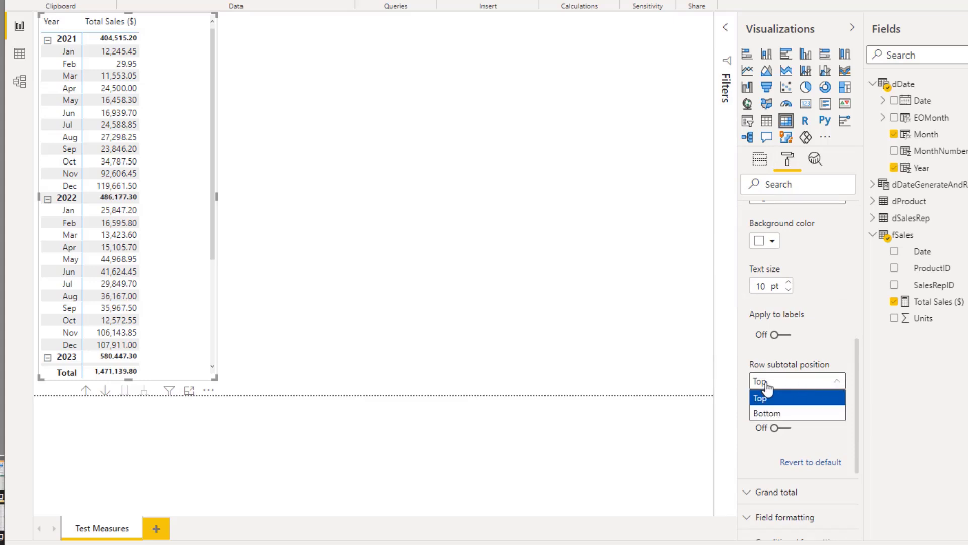
pyautogui.click(767, 414)
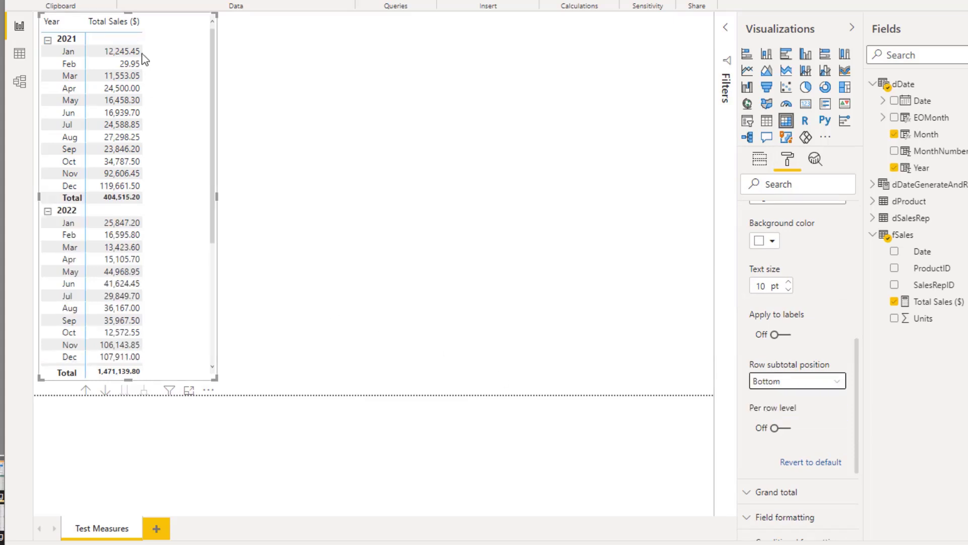
pyautogui.moveTo(217, 197); pyautogui.dragTo(419, 210)
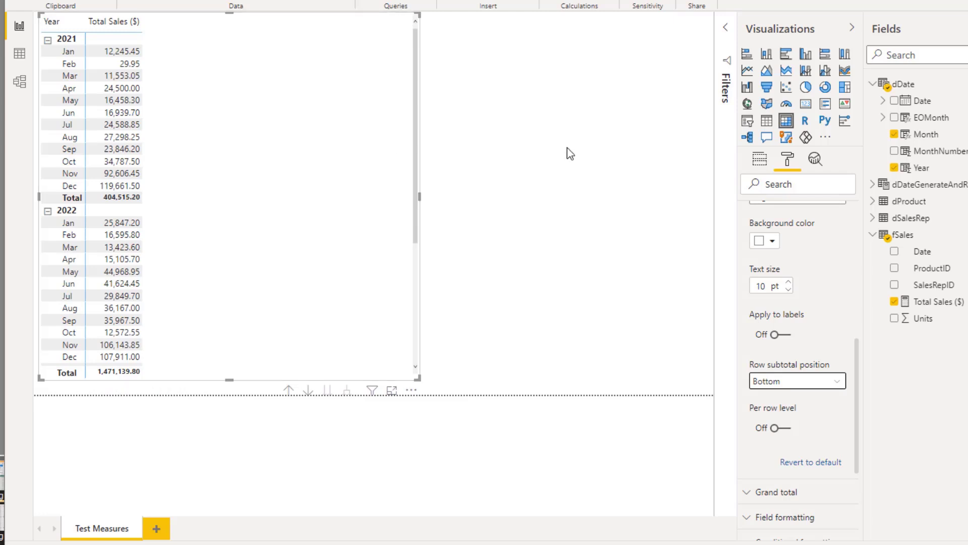
# Create a new measure in the fSales table and name it Total Units
pyautogui.rightClick(913, 238)
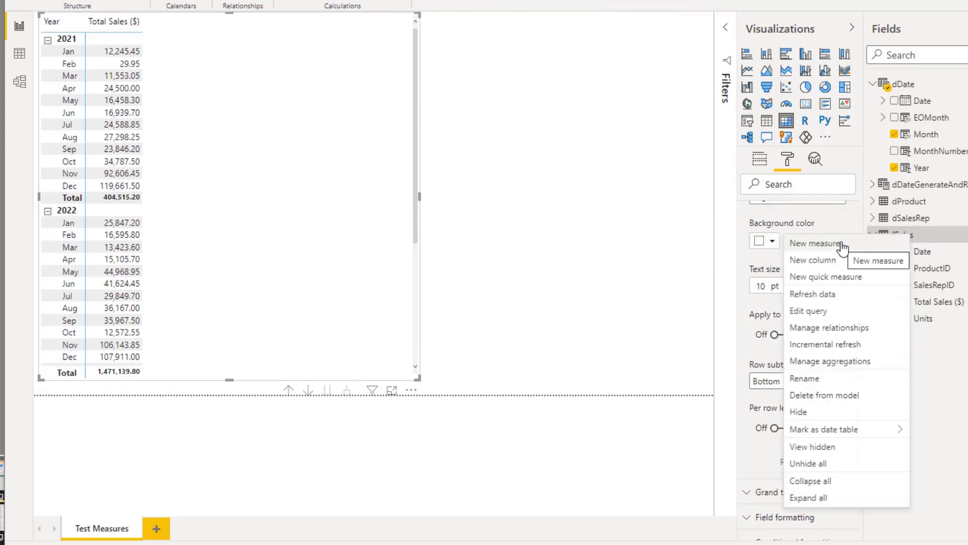
pyautogui.click(841, 244)
pyautogui.write('To')
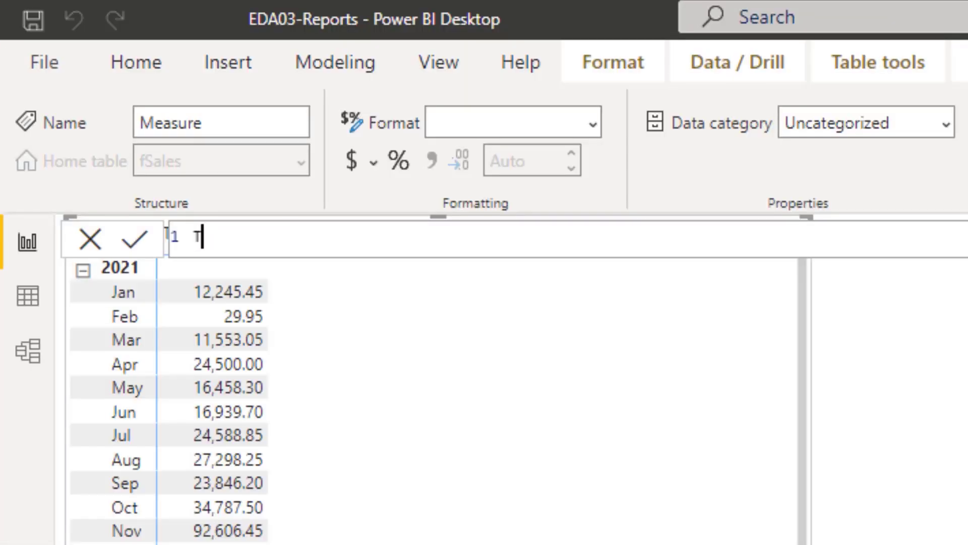
pyautogui.write('tal Units = ')
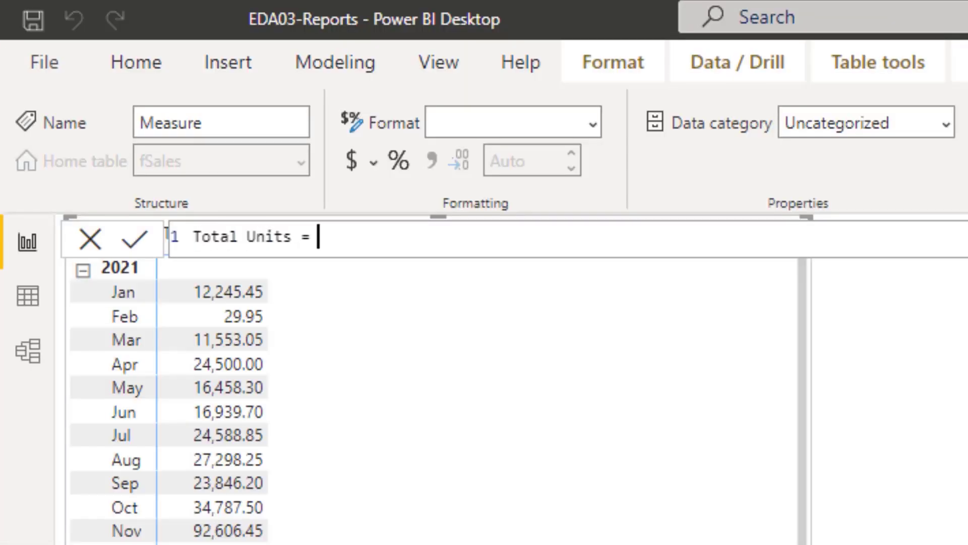
# Enter SUM(fSales[Units]) as the Total Units formula and commit the measure
pyautogui.write('sum(')
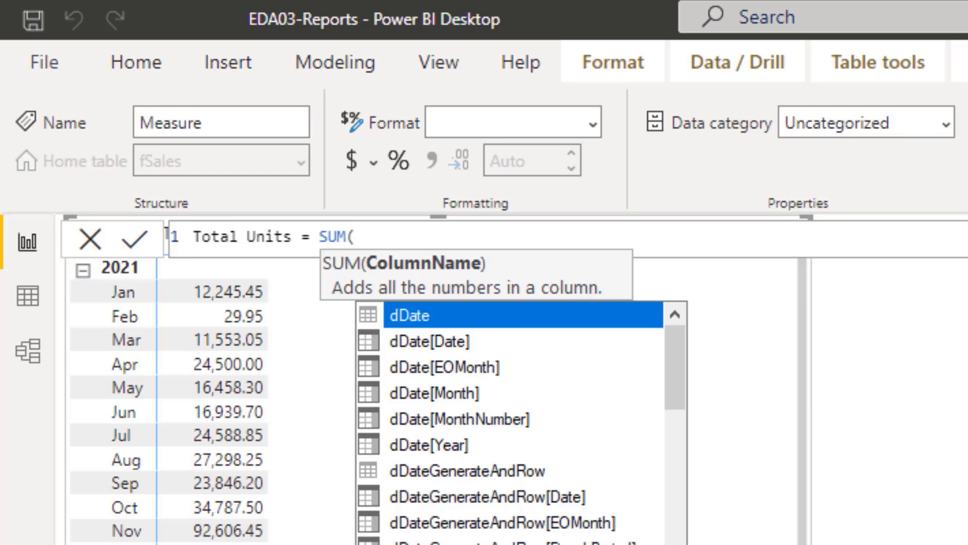
pyautogui.write('fs')
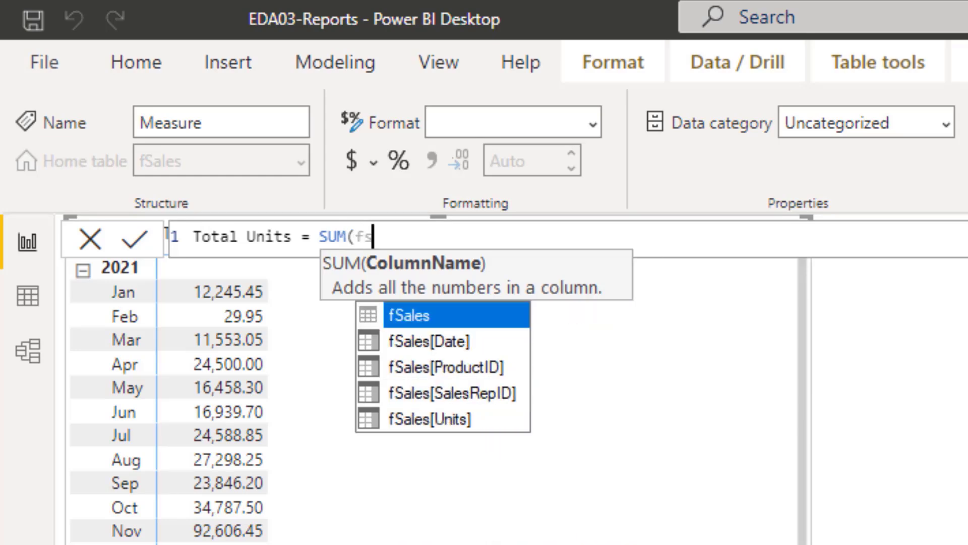
pyautogui.press('Down')
pyautogui.press('Down')
pyautogui.press('Down')
pyautogui.press('Down')
pyautogui.press('Tab')
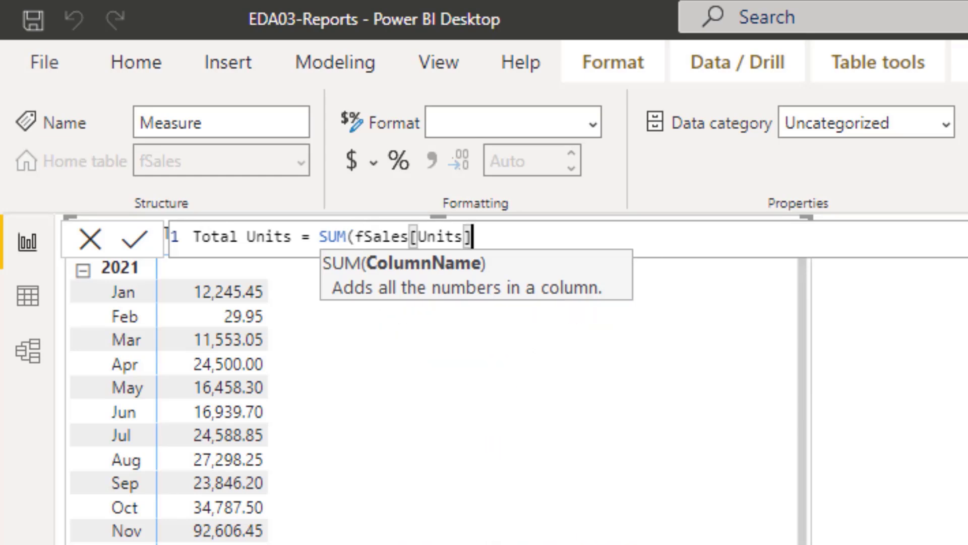
pyautogui.write(')')
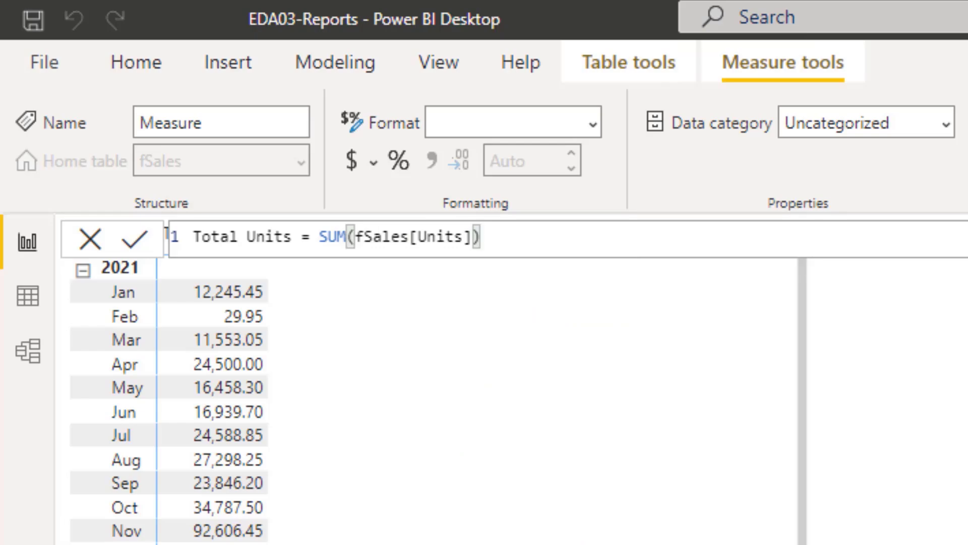
pyautogui.press('Return')
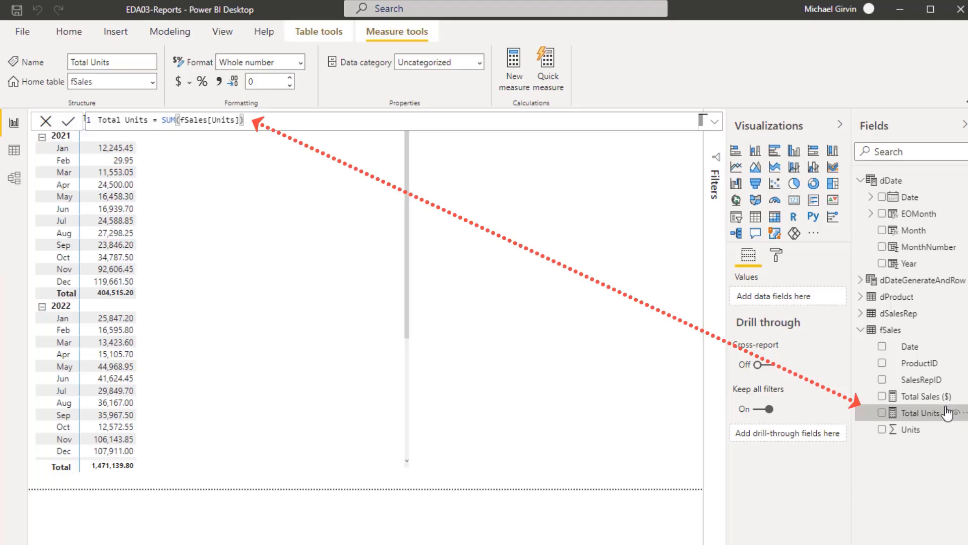
# Add Total Units to the matrix's values and apply the thousands separator to both Total Units and Total Sales ($)
pyautogui.click(332, 260)
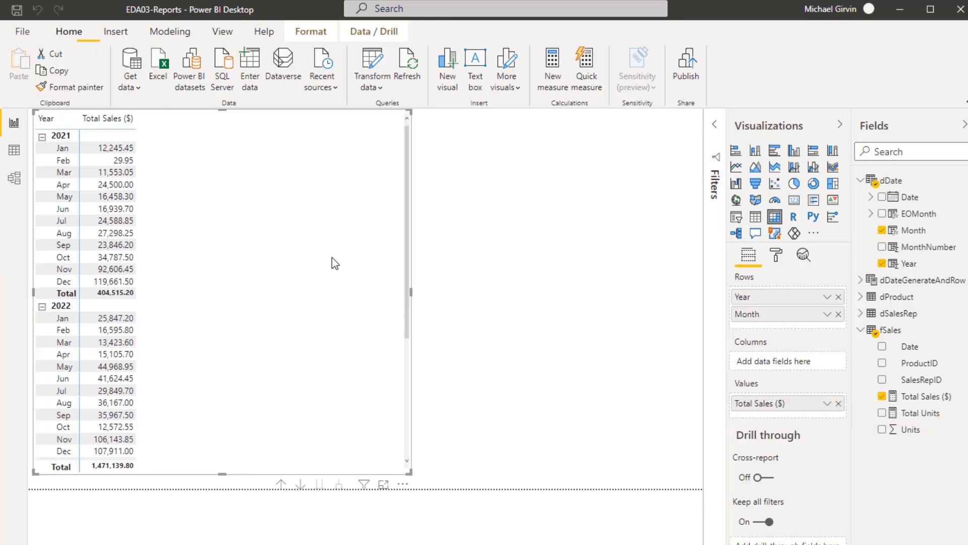
pyautogui.click(883, 412)
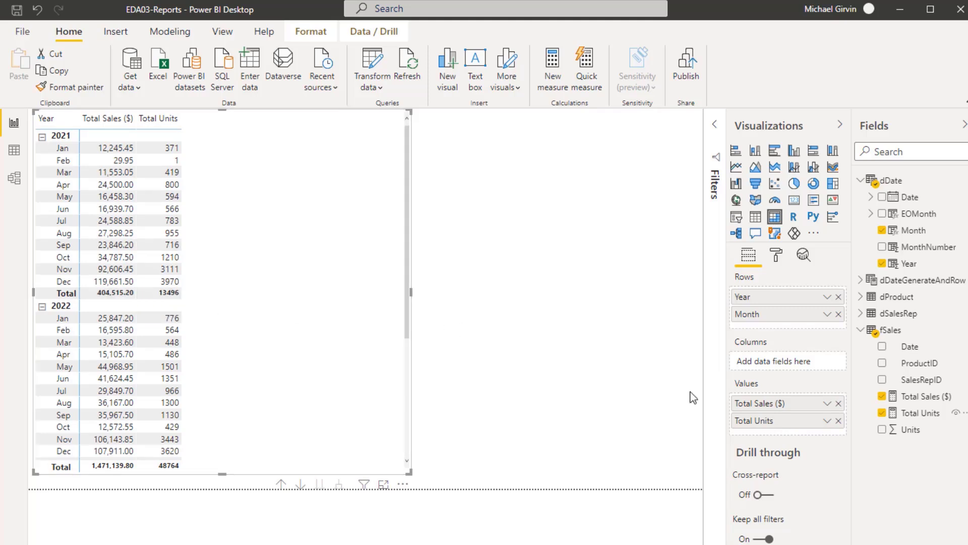
pyautogui.click(919, 414)
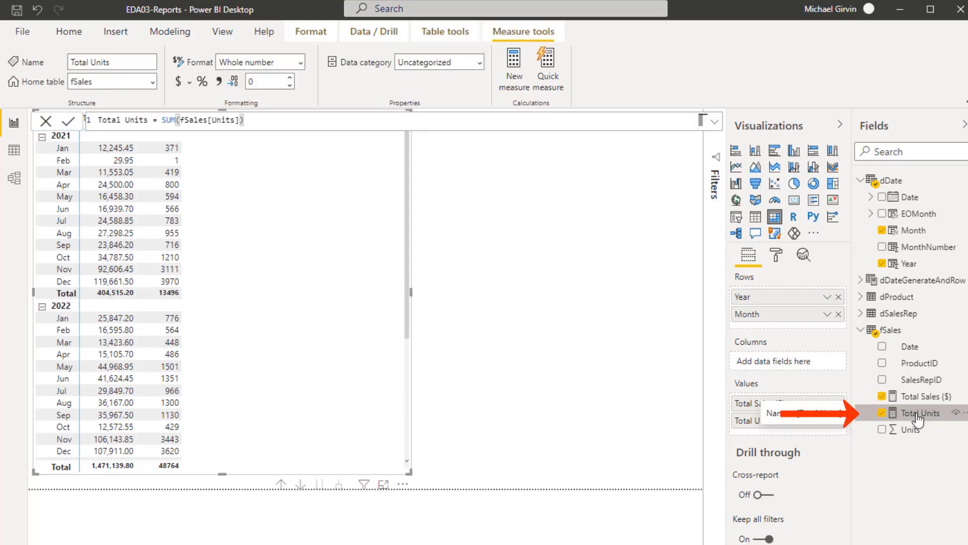
pyautogui.click(220, 83)
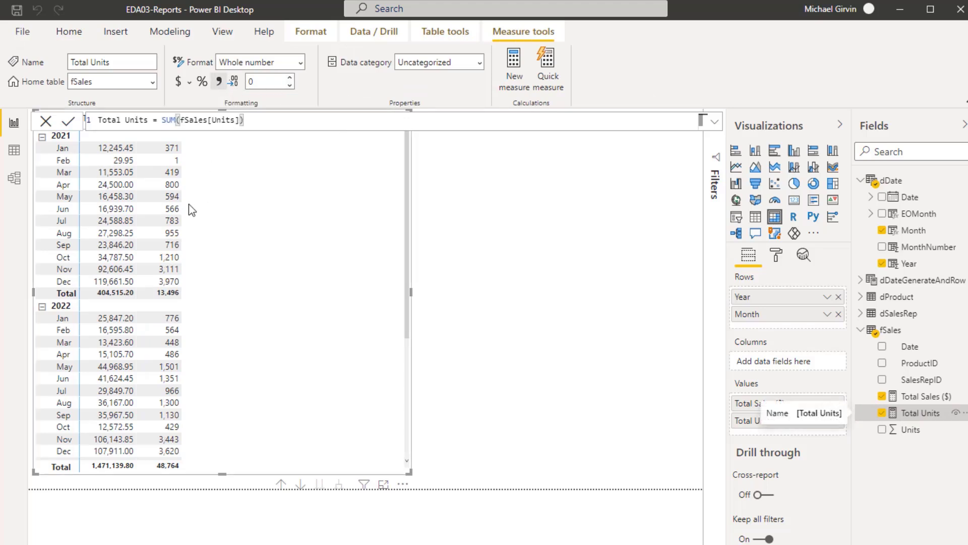
pyautogui.click(921, 397)
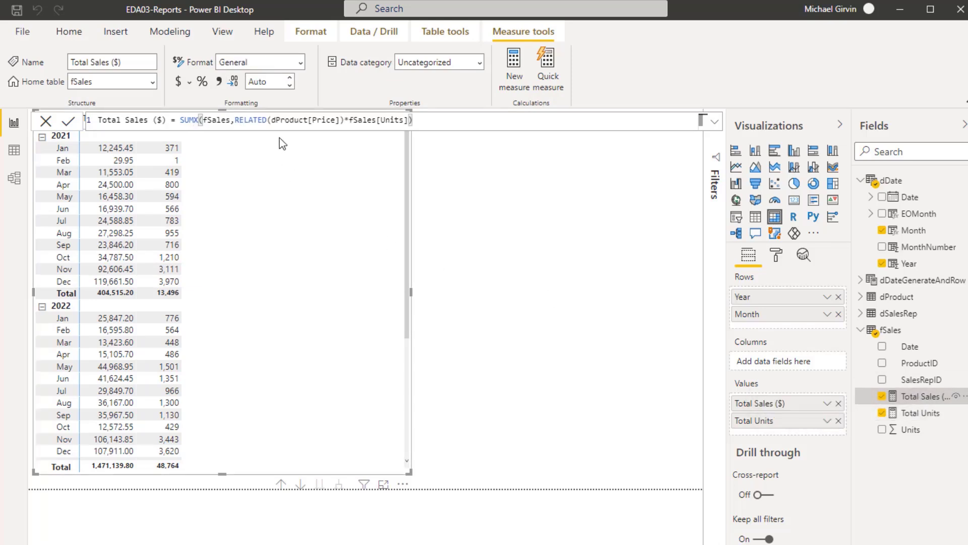
pyautogui.click(220, 82)
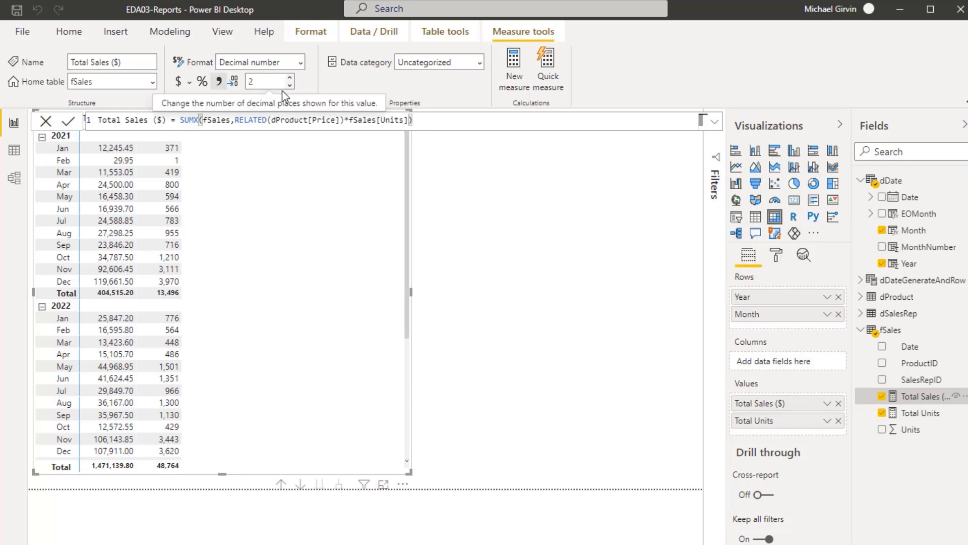
# Create a new measure in the fSales table and name it No. Transactions
pyautogui.rightClick(891, 330)
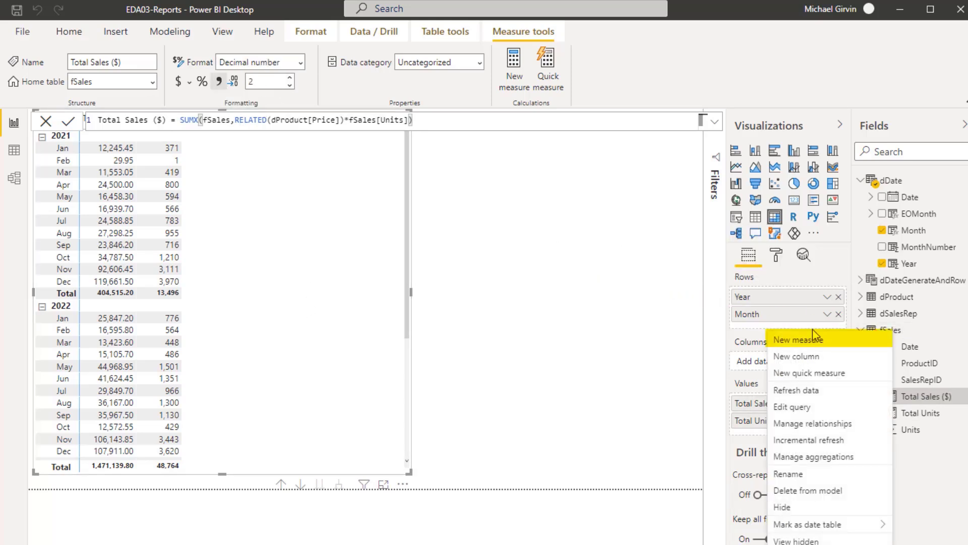
pyautogui.press('Escape')
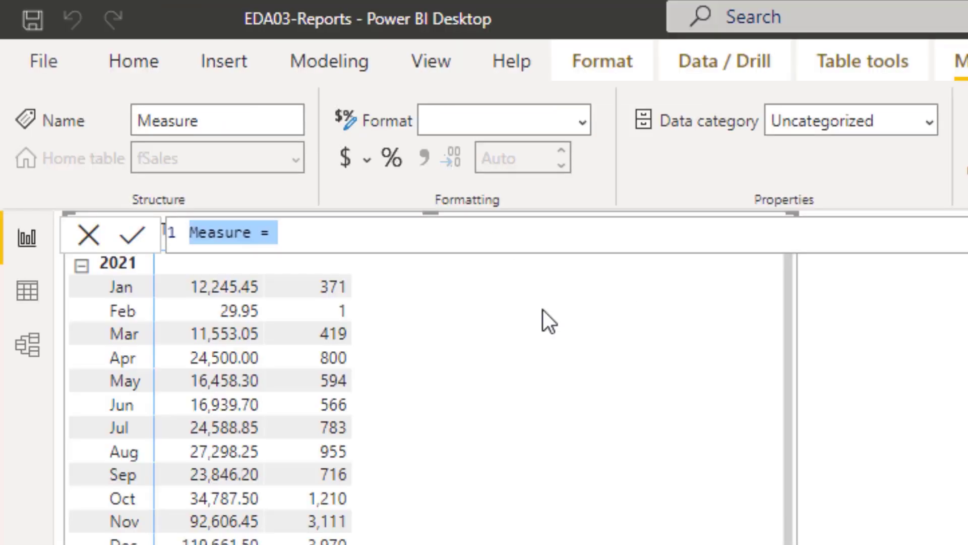
pyautogui.write('No')
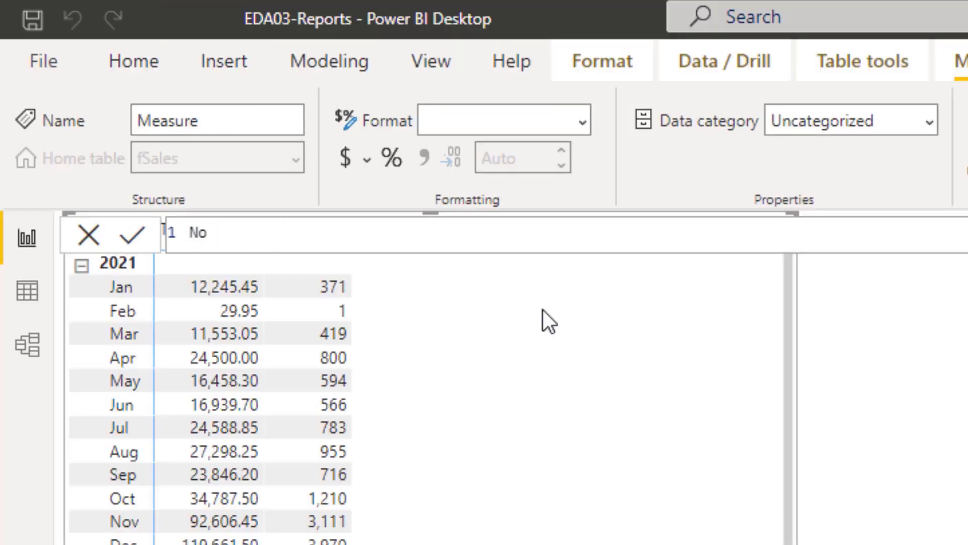
pyautogui.write('. Transactions=')
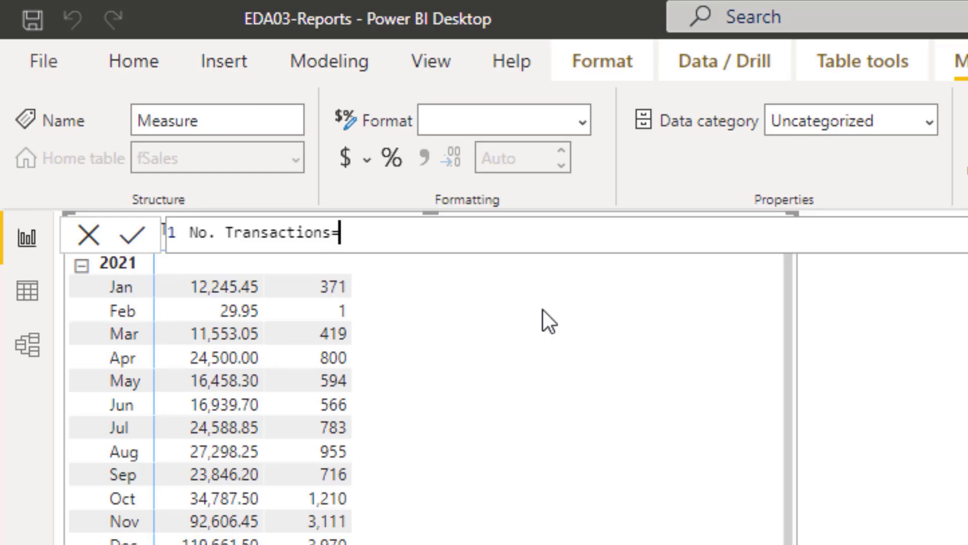
# Enter COUNTROWS(fSales) as the No. Transactions formula and commit the measure
pyautogui.write('count')
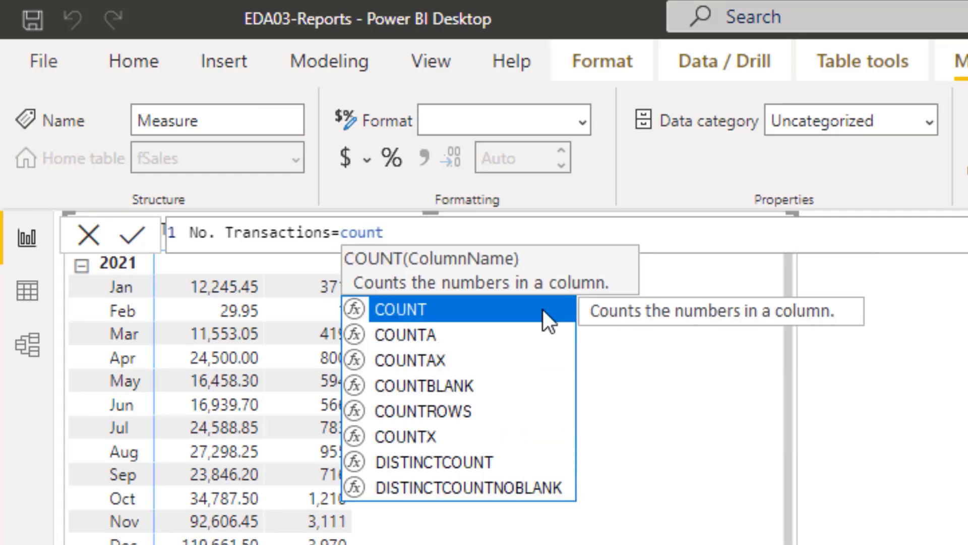
pyautogui.write('r')
pyautogui.press('Tab')
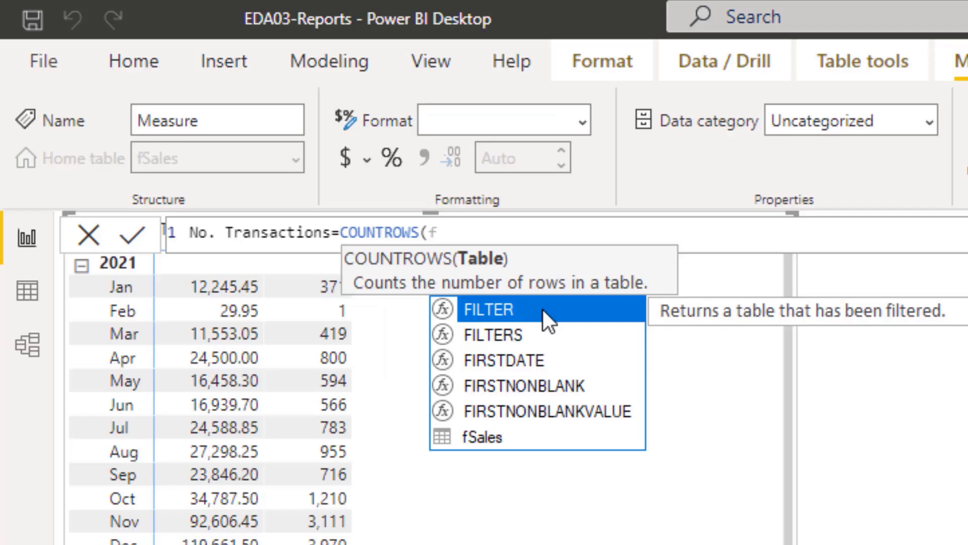
pyautogui.write('sactions=COUNTROWS(fs')
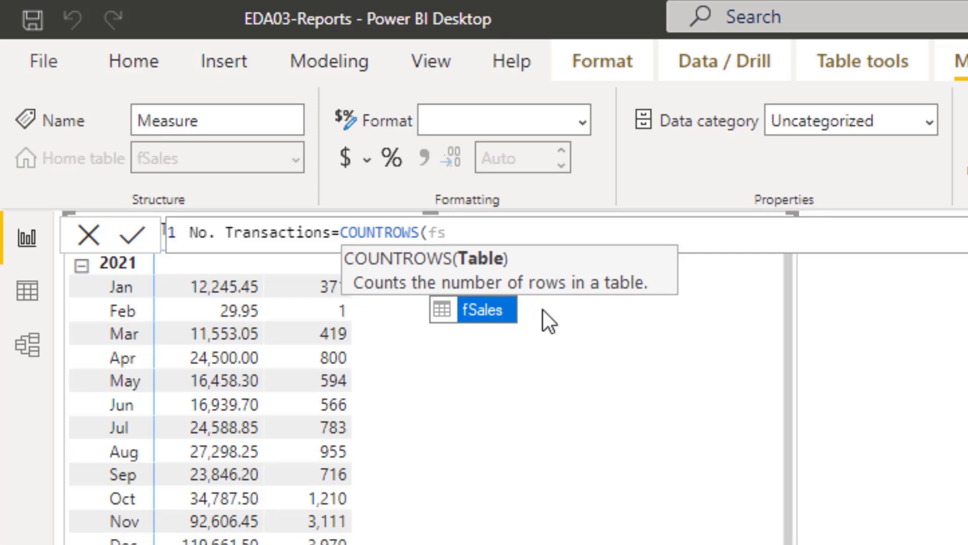
pyautogui.press('Tab')
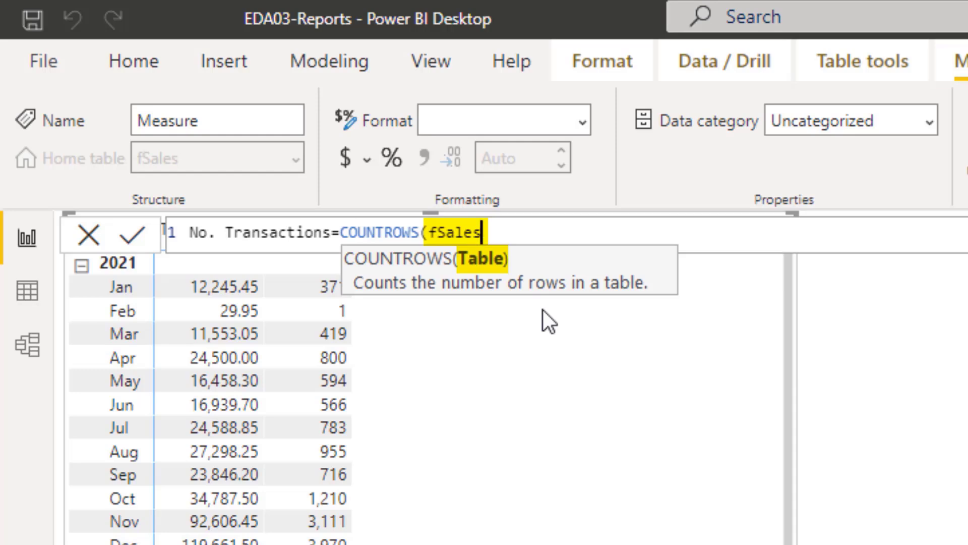
pyautogui.write(')')
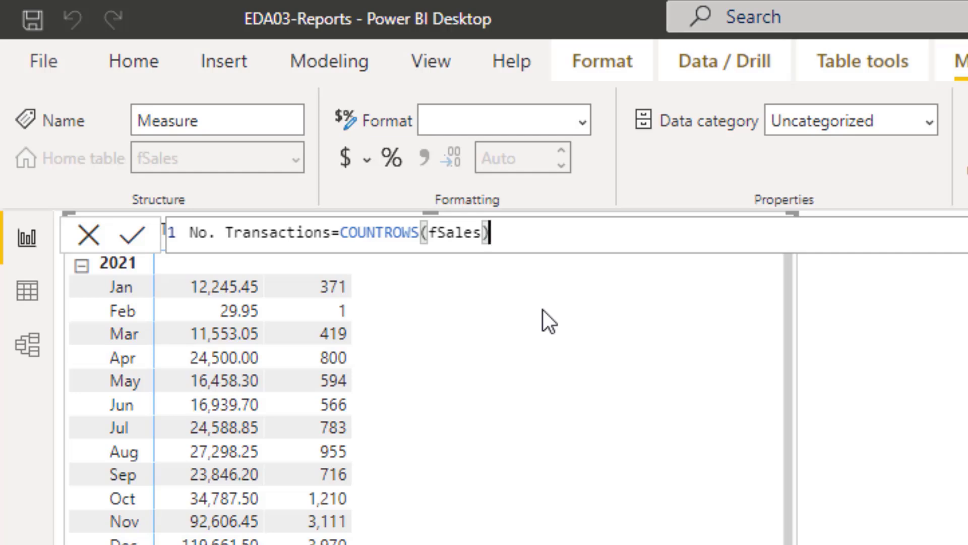
pyautogui.press('Return')
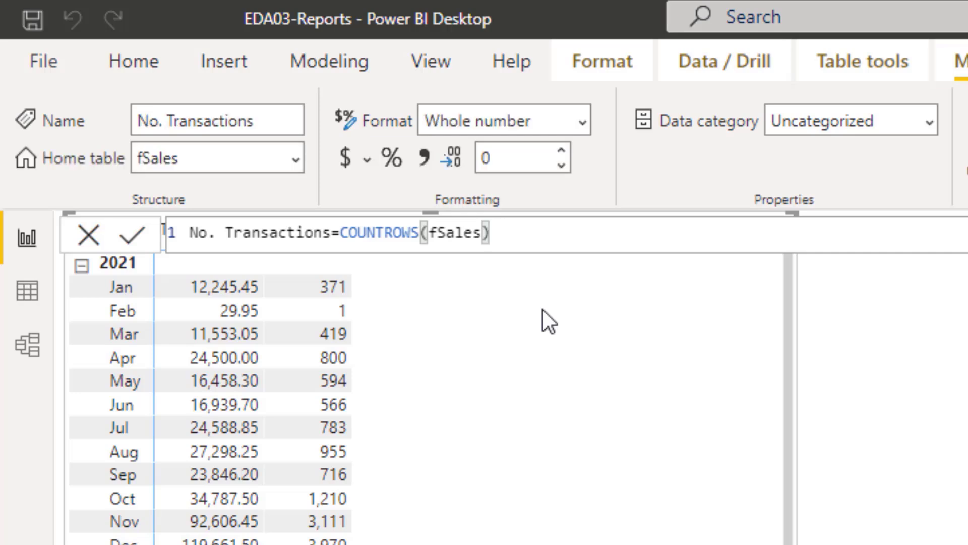
# Apply the thousands separator to No. Transactions and add the measure to the matrix's values
pyautogui.click(424, 160)
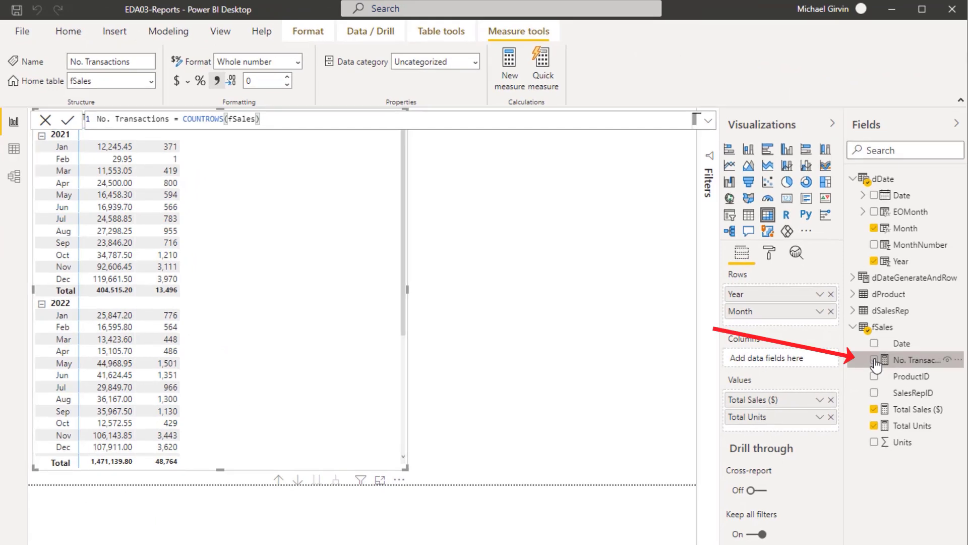
pyautogui.click(874, 360)
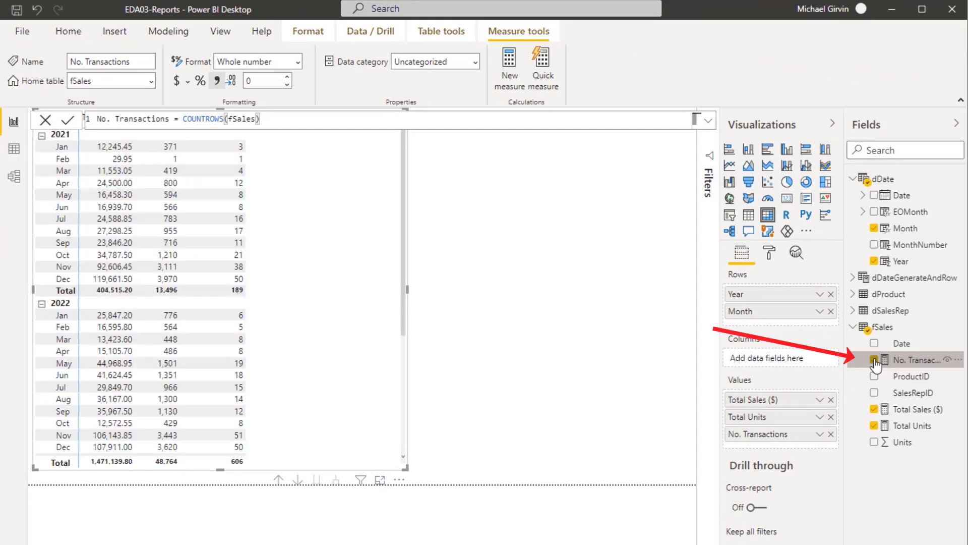
pyautogui.scroll(-5, 255, 340)
pyautogui.scroll(5, 264, 342)
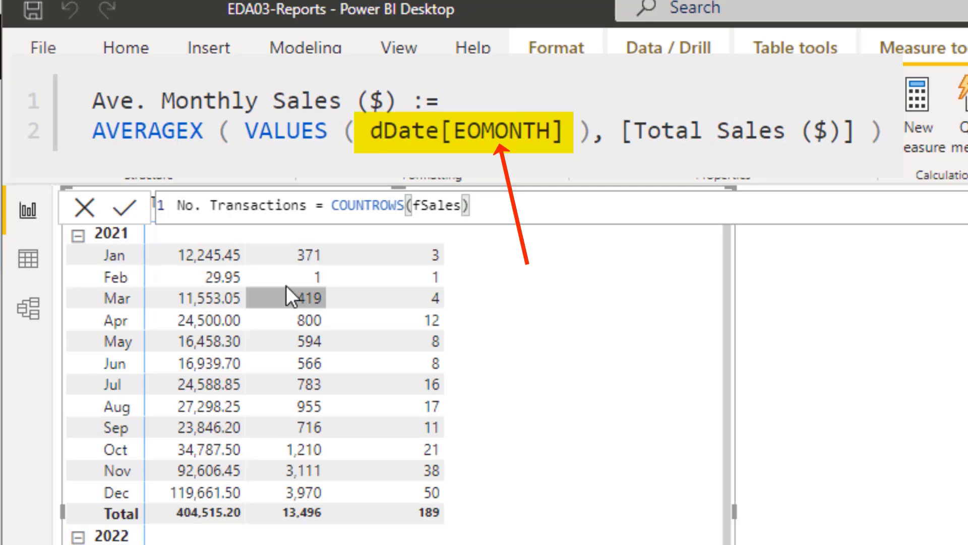
# Add a calculated column to the dDate table in Data view and name it EOMonth
pyautogui.click(34, 260)
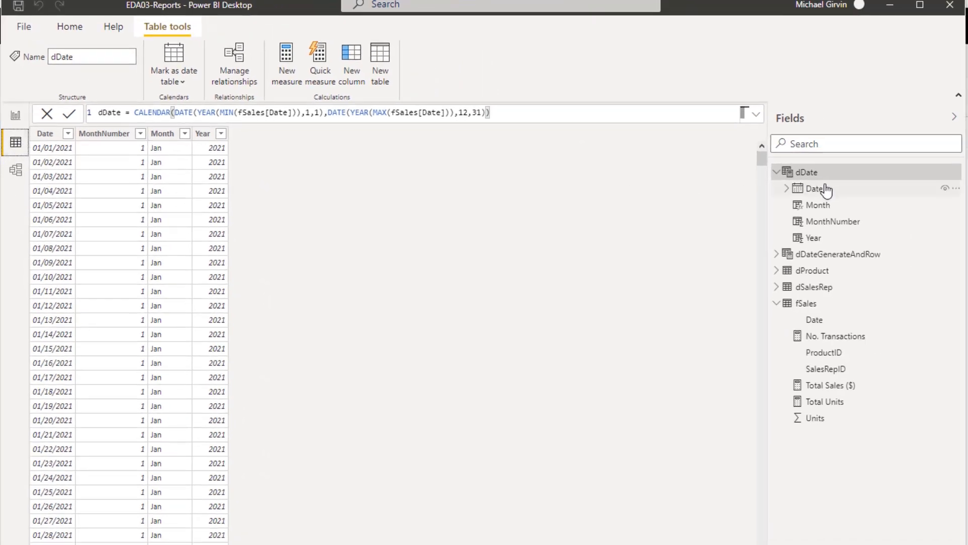
pyautogui.click(363, 70)
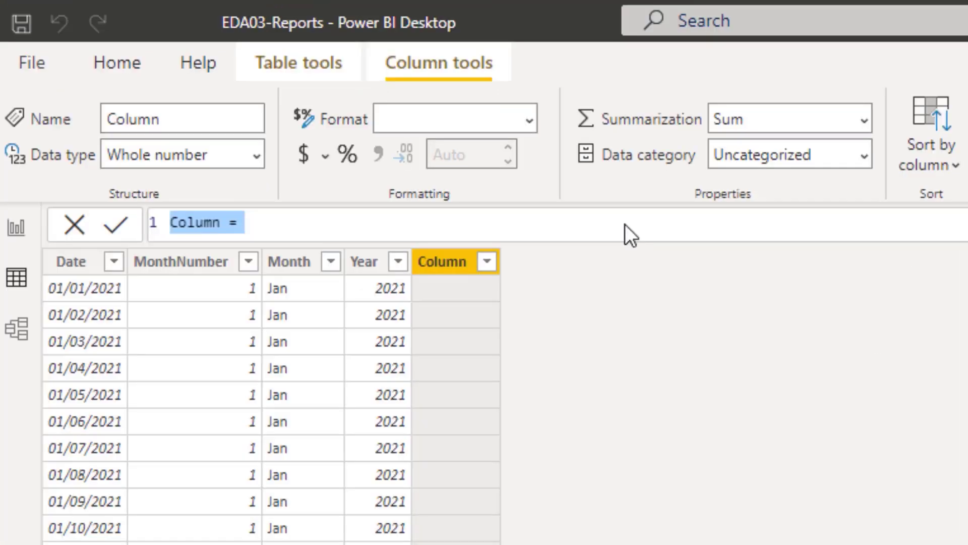
pyautogui.write('EOMonth=')
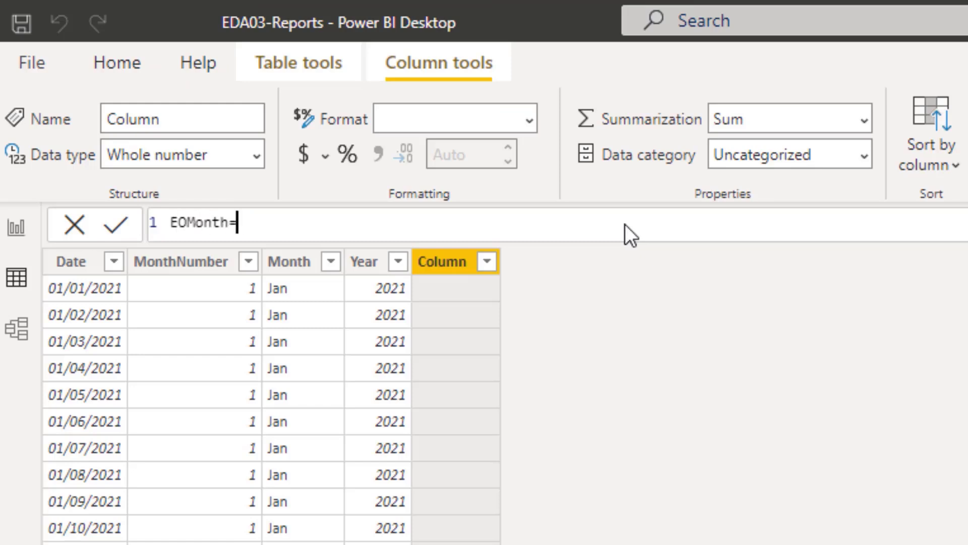
# Enter EOMONTH(dDate[Date],0) as the EOMonth column's formula, commit it, and format the column as 03/14/2001 (mm/dd/yyyy)
pyautogui.write('EOMONTH(')
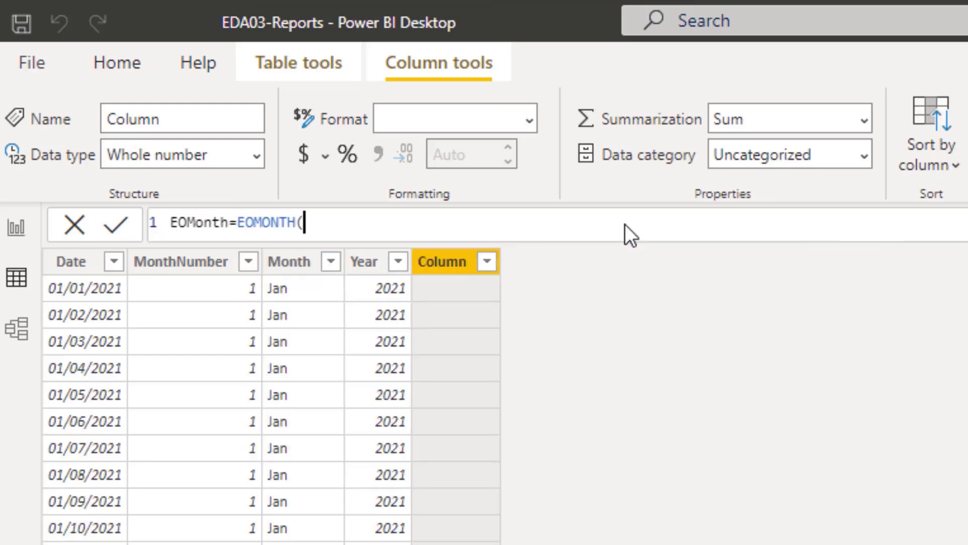
pyautogui.write('dd')
pyautogui.press('Down')
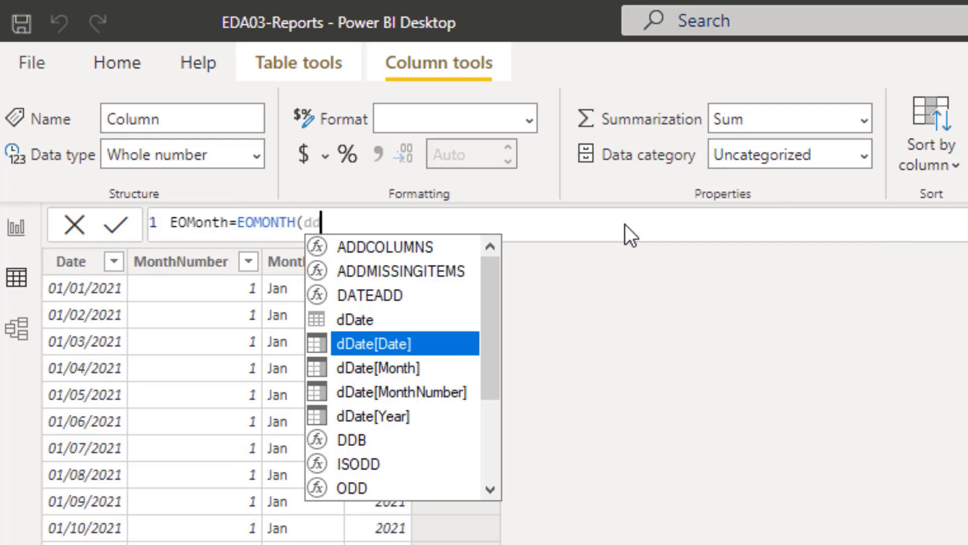
pyautogui.press('Tab')
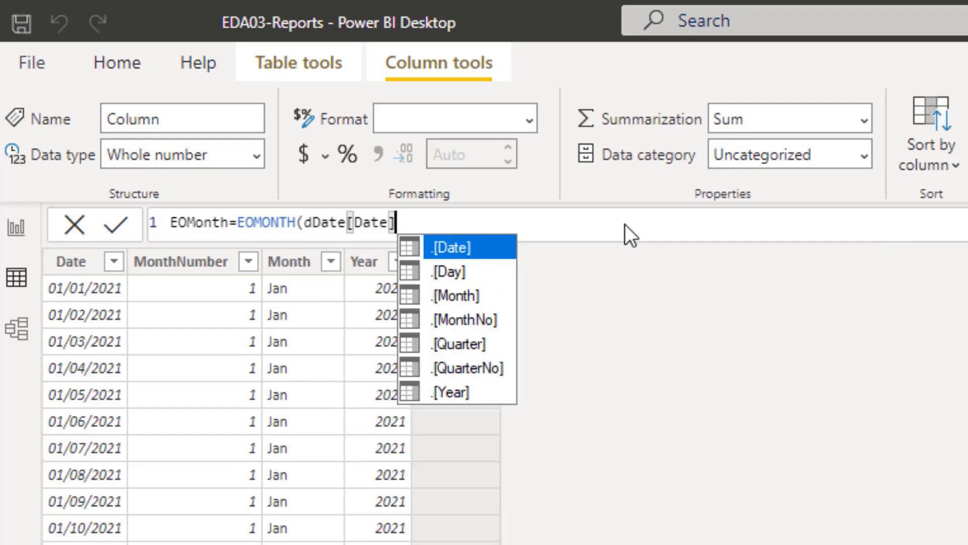
pyautogui.write(',0')
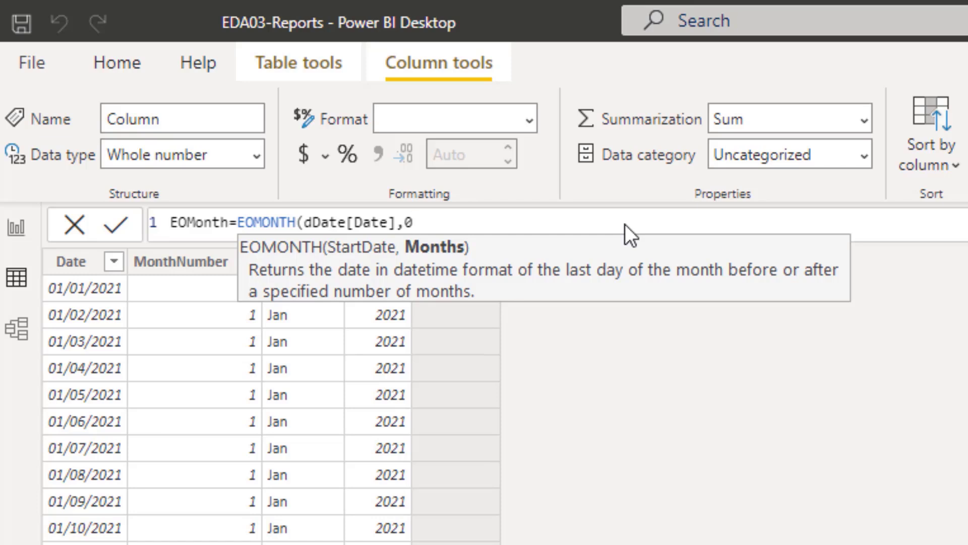
pyautogui.write(')')
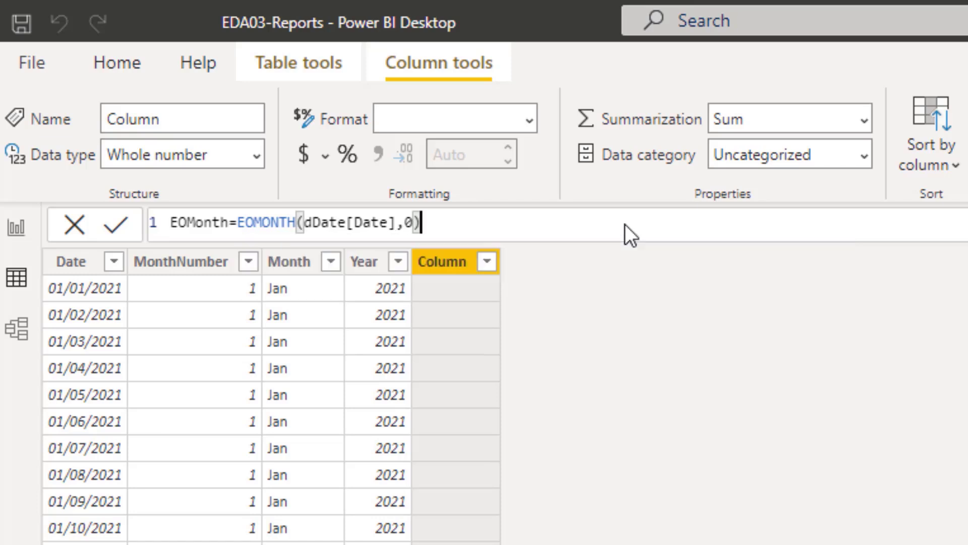
pyautogui.press('Return')
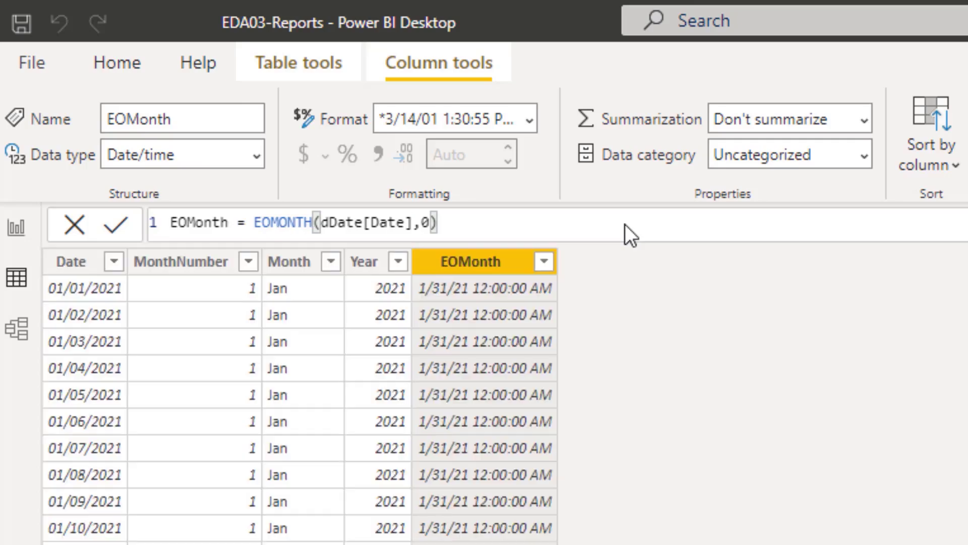
pyautogui.click(527, 121)
pyautogui.click(500, 266)
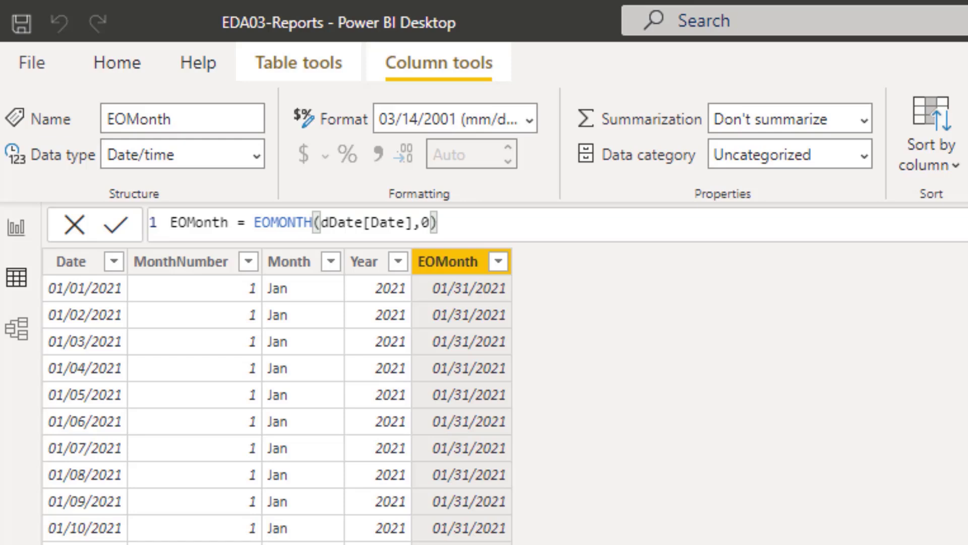
# Return to the report and create a new measure in fSales named AVE.Monthly Sales ($)
pyautogui.click(17, 229)
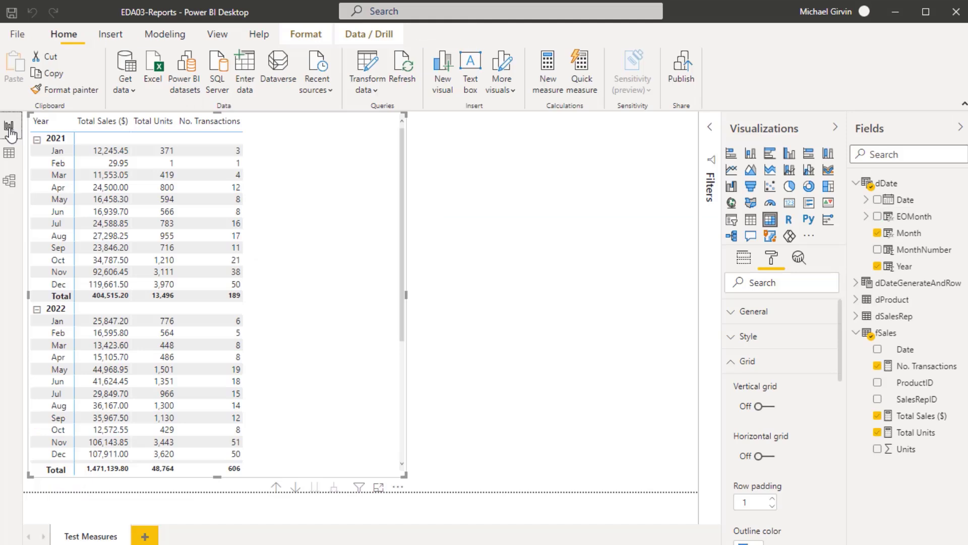
pyautogui.click(878, 337)
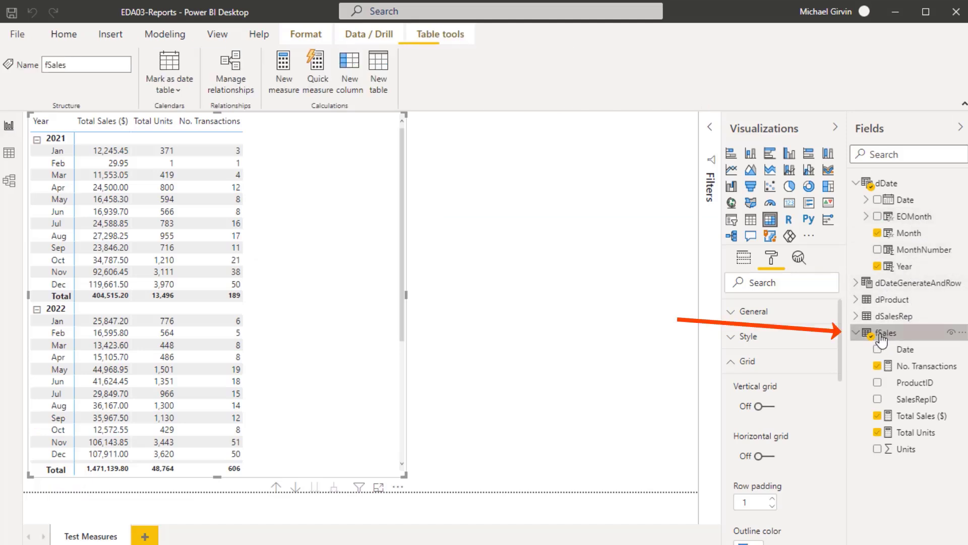
pyautogui.click(284, 81)
pyautogui.write('AVE.Monthl')
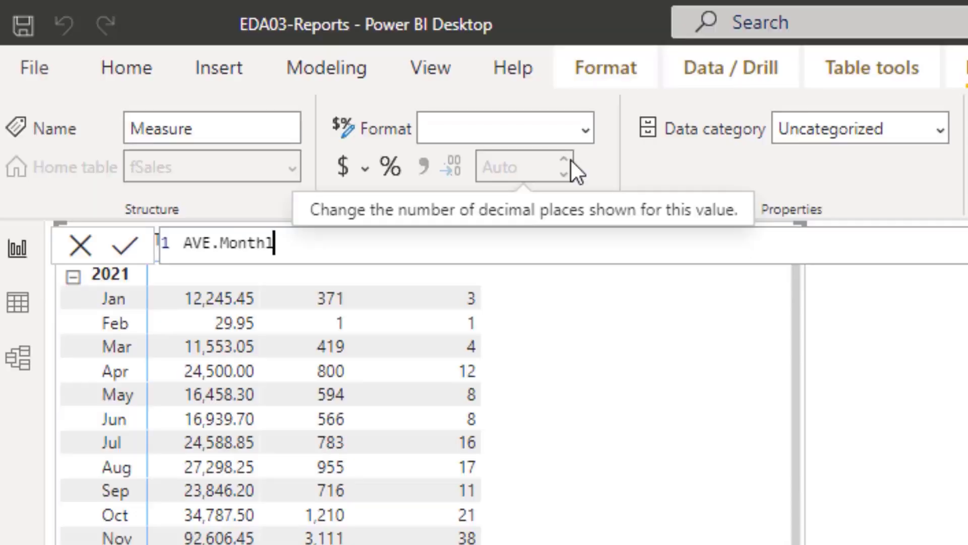
pyautogui.write('y Sales ($)=ave')
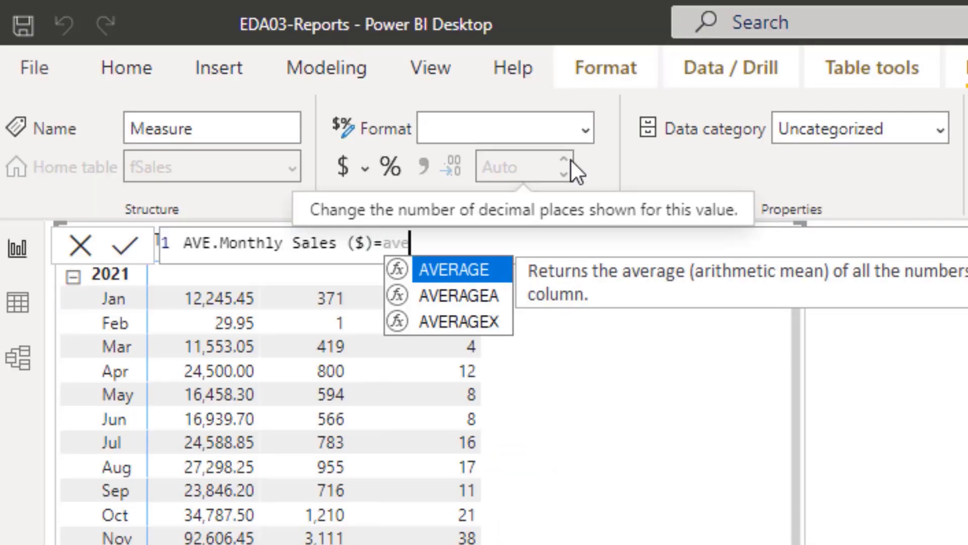
# Start the AVE.Monthly Sales ($) formula with AVERAGEX, using VALUES(dDate[EOMonth]) as its table argument
pyautogui.press('Down')
pyautogui.press('Down')
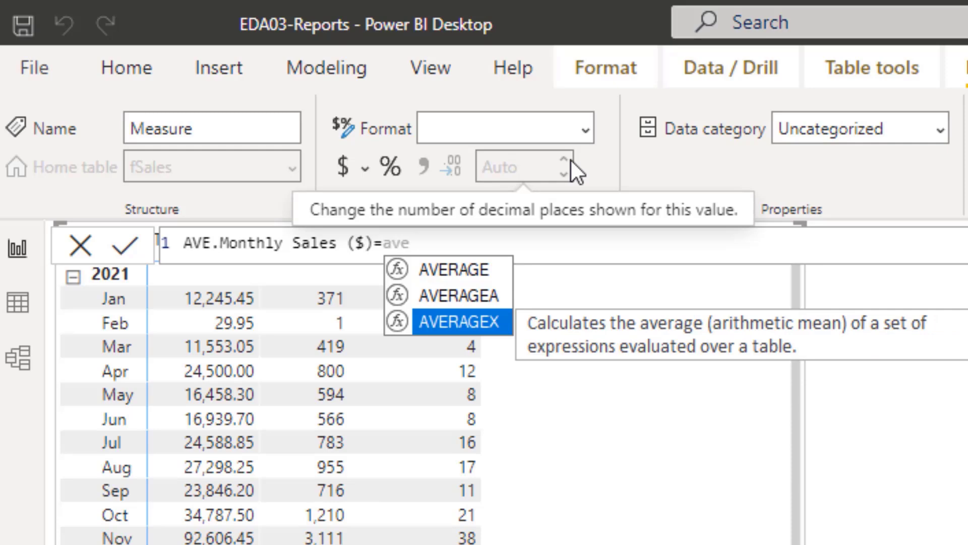
pyautogui.press('Tab')
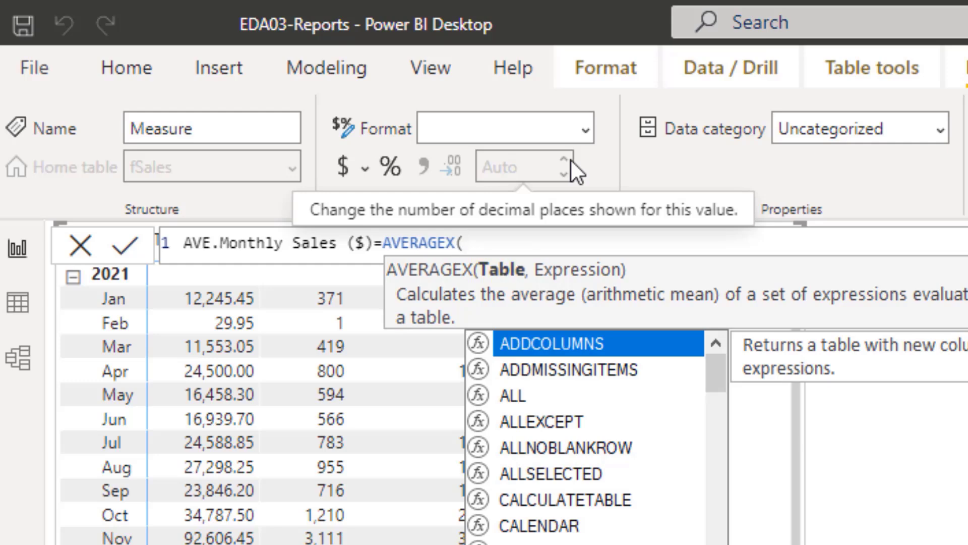
pyautogui.write('value')
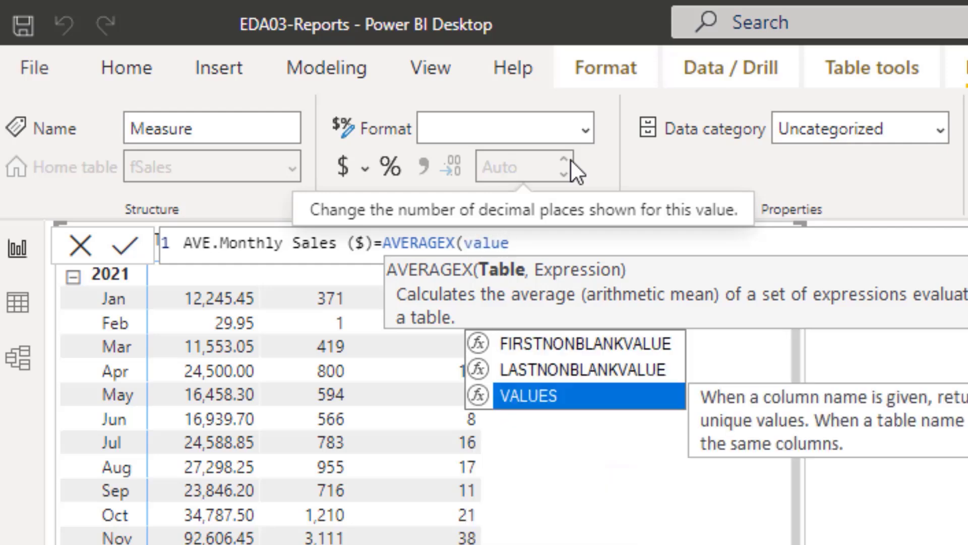
pyautogui.press('Tab')
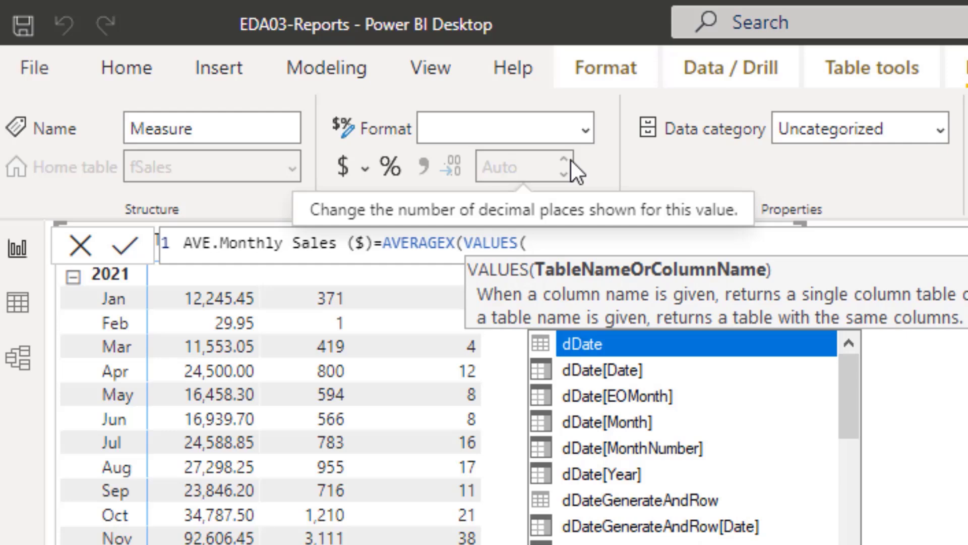
pyautogui.press('Down')
pyautogui.press('Down')
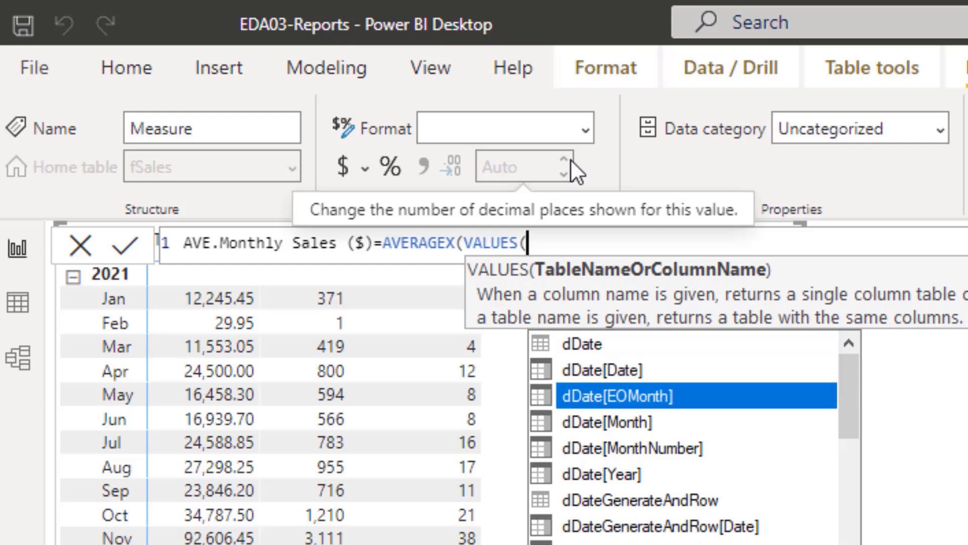
pyautogui.press('Tab')
pyautogui.write(')')
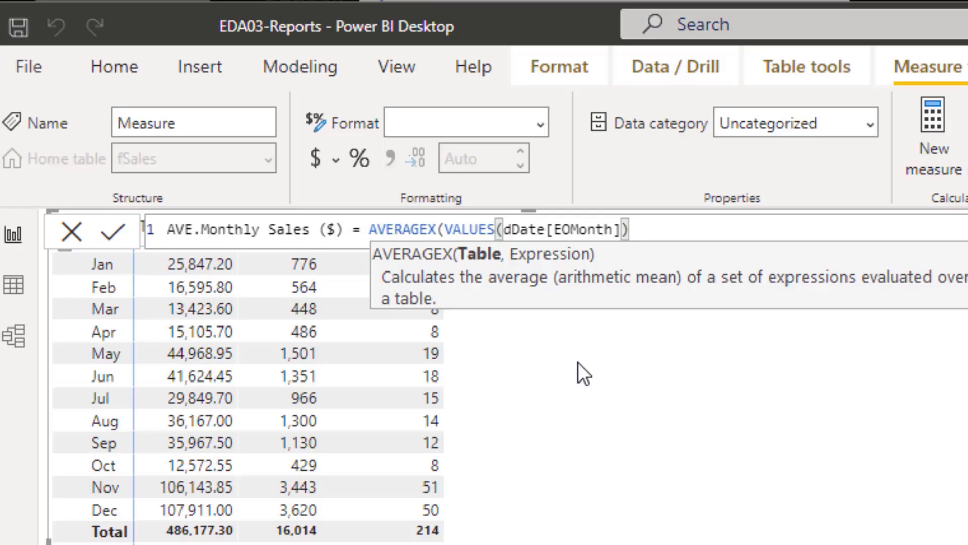
# Use [Total Sales ($)] as the AVERAGEX expression, close the formula and commit the measure
pyautogui.write(',')
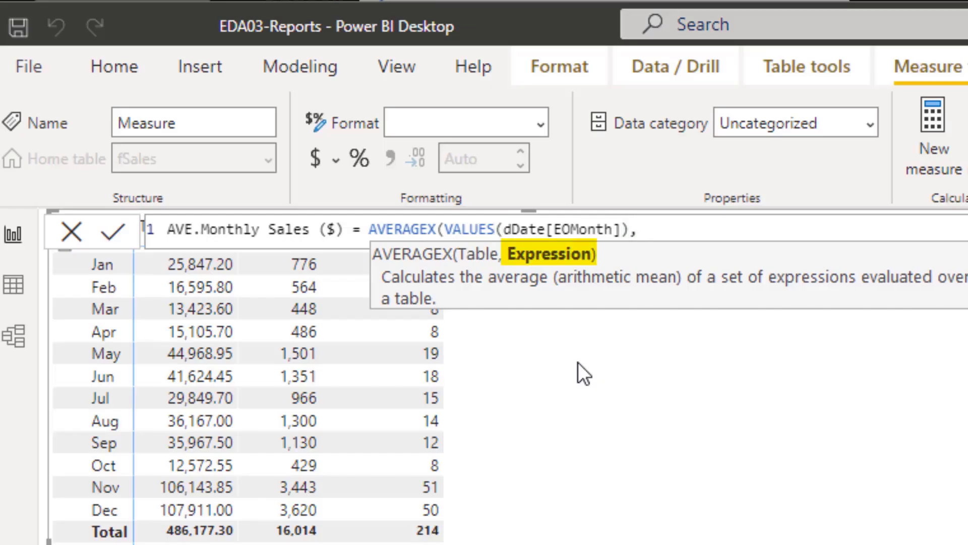
pyautogui.write('[T')
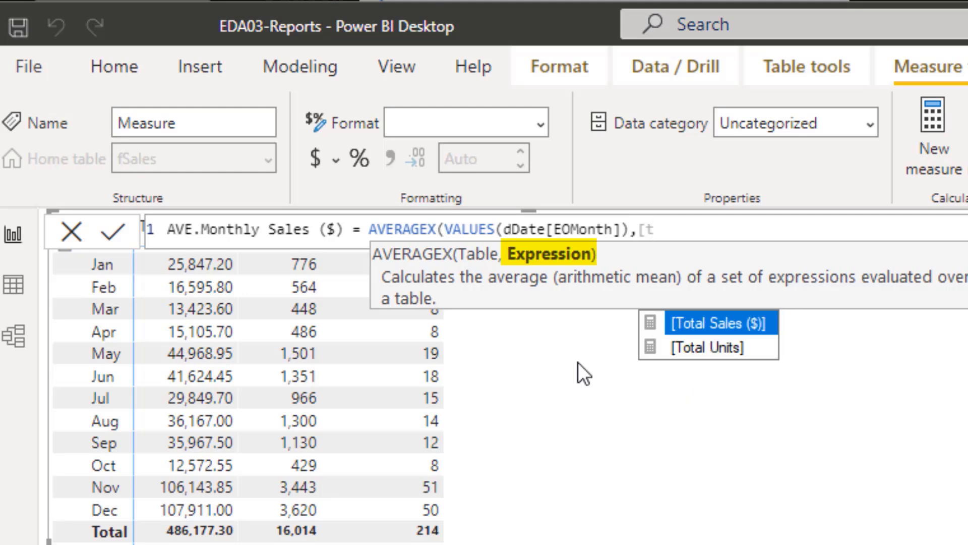
pyautogui.press('Tab')
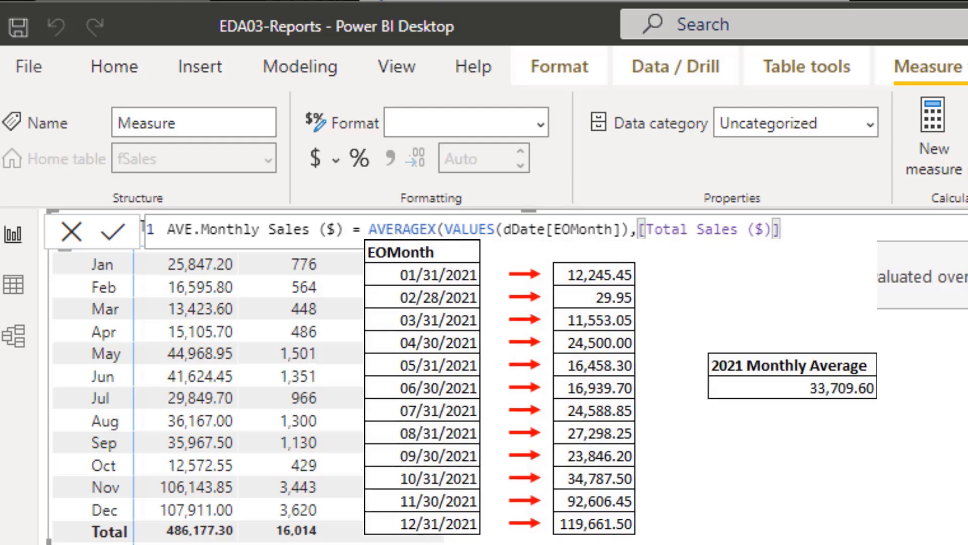
pyautogui.write(')')
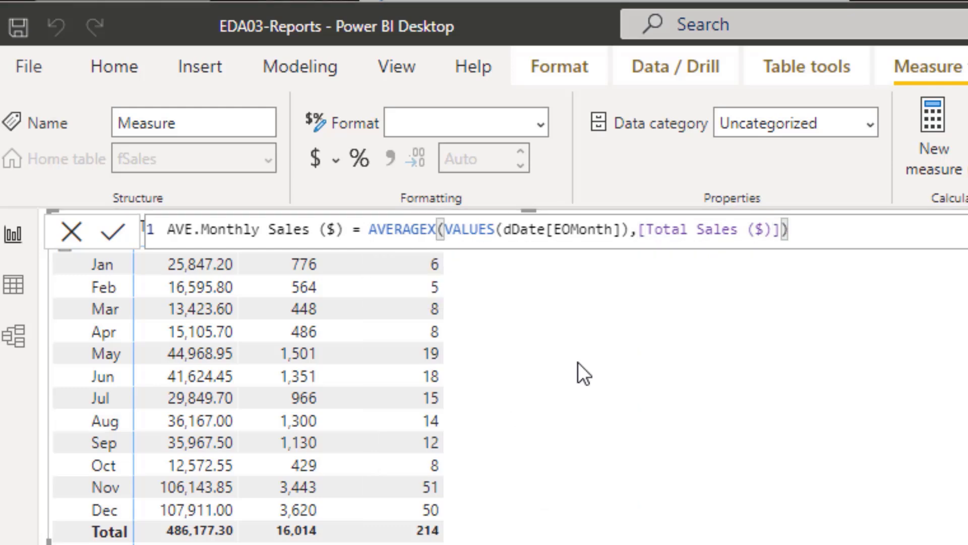
pyautogui.press('Return')
# Apply the thousands separator to AVE.Monthly Sales ($), add it to the matrix's values and review the 2021 rows
pyautogui.click(389, 158)
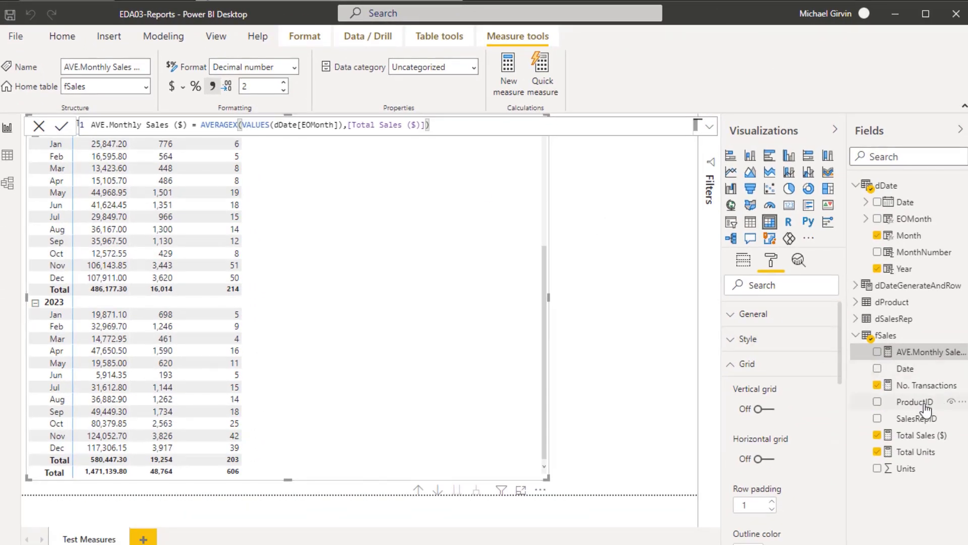
pyautogui.click(877, 351)
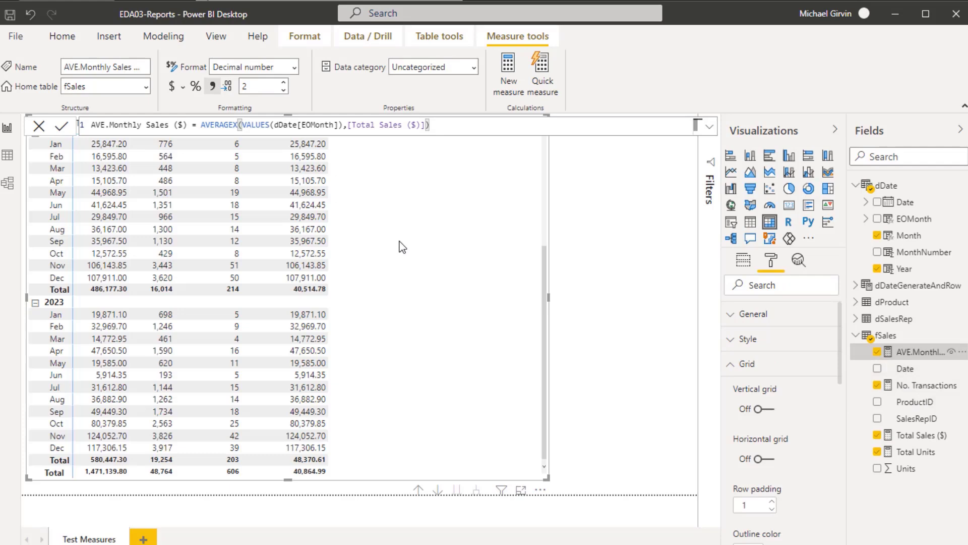
pyautogui.scroll(5, 402, 249)
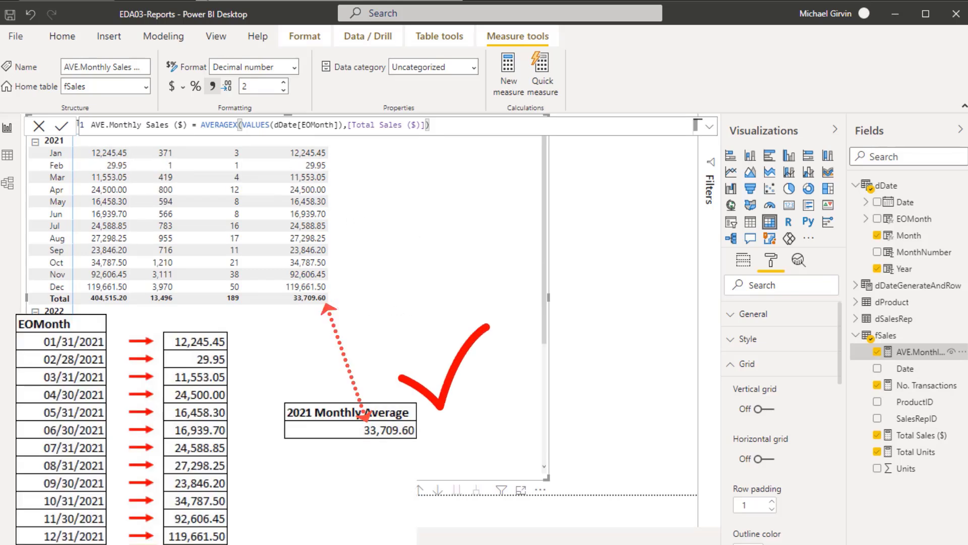
pyautogui.scroll(-5, 332, 459)
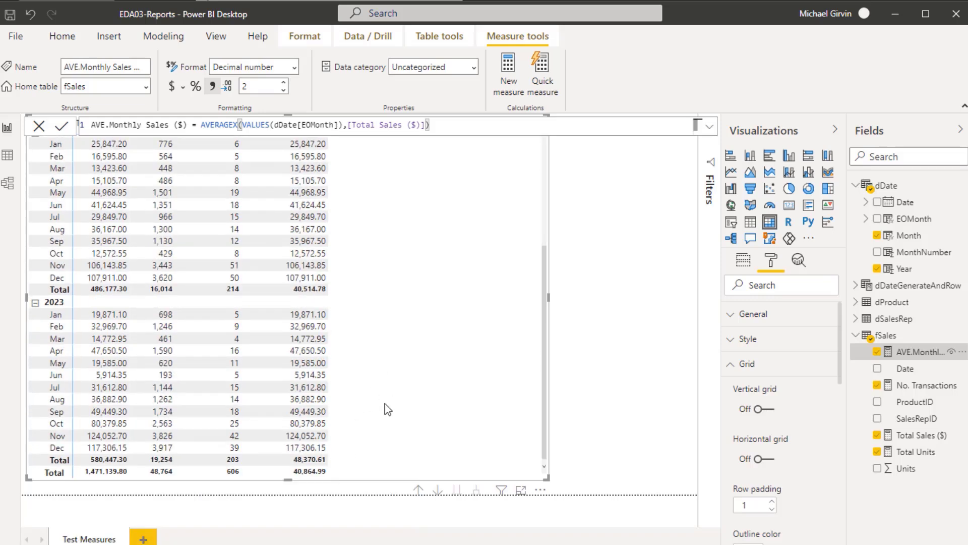
pyautogui.scroll(5, 386, 403)
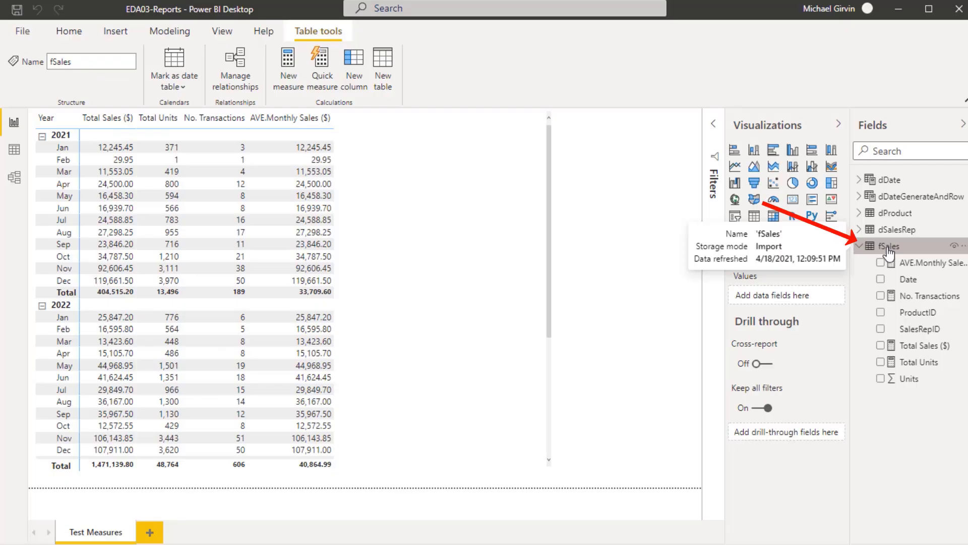
# Create a new measure named YOY Sales % Change in the fSales table and start a second formula line
pyautogui.rightClick(881, 247)
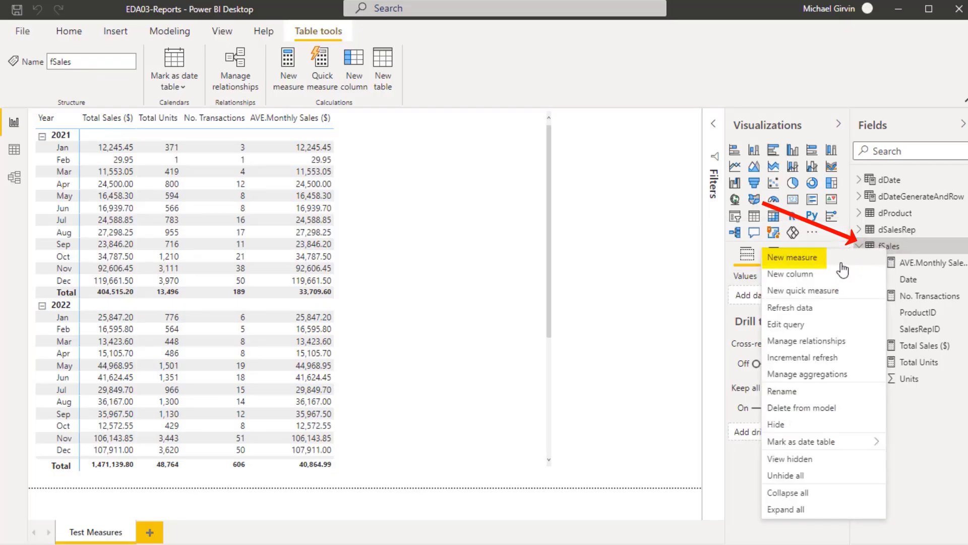
pyautogui.click(820, 260)
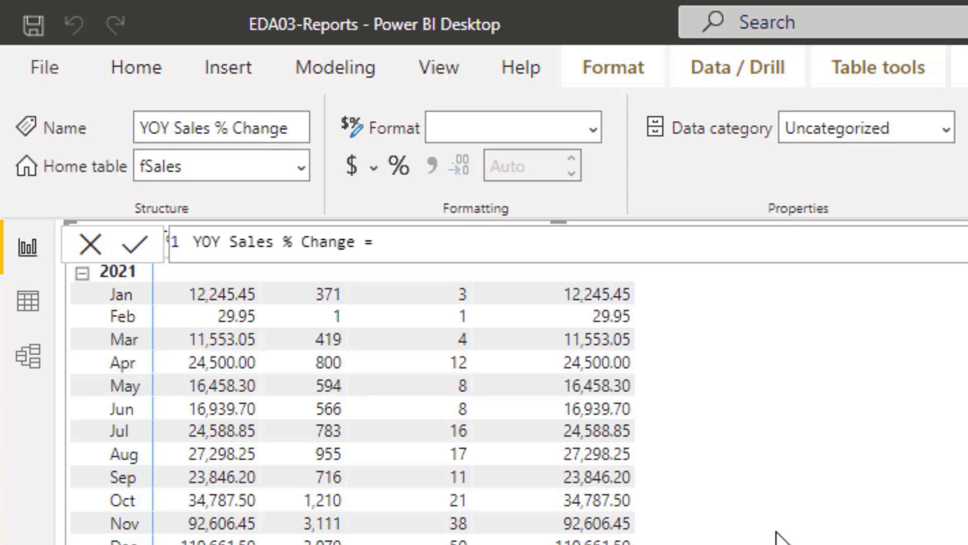
pyautogui.hotkey('shift', 'Return')
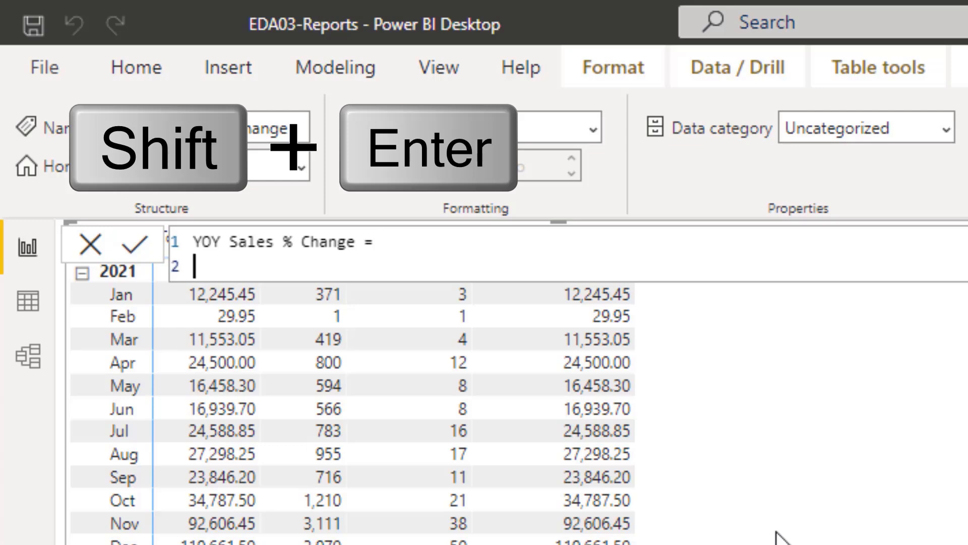
# Declare a variable PrevPre that starts a CALCULATE function with the [Total Sales ($)] measure as its expression
pyautogui.write('VAR')
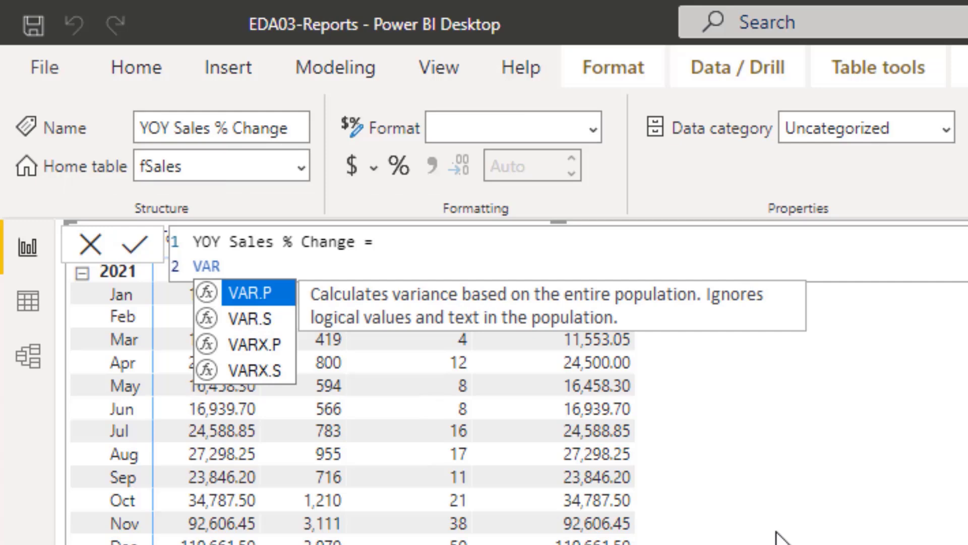
pyautogui.write(' PrevPre')
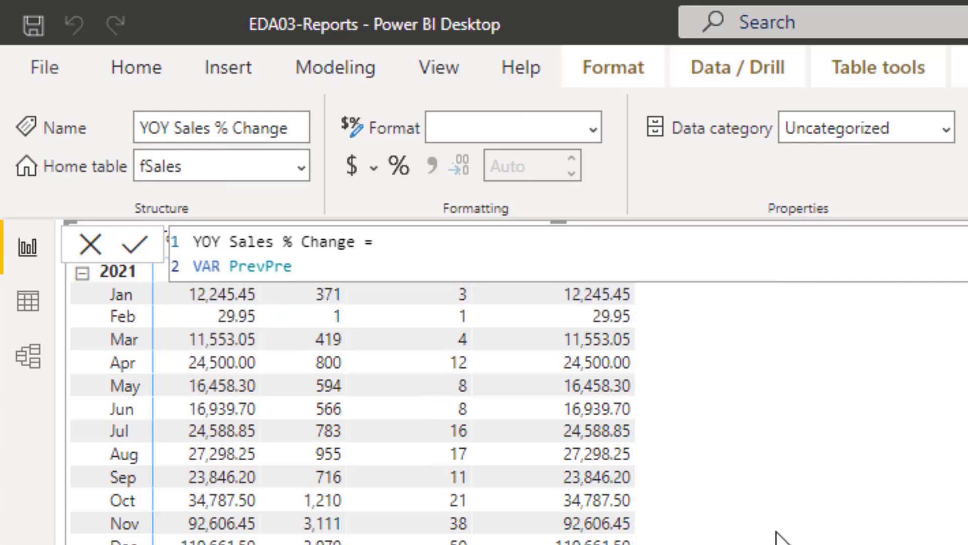
pyautogui.write(' = c')
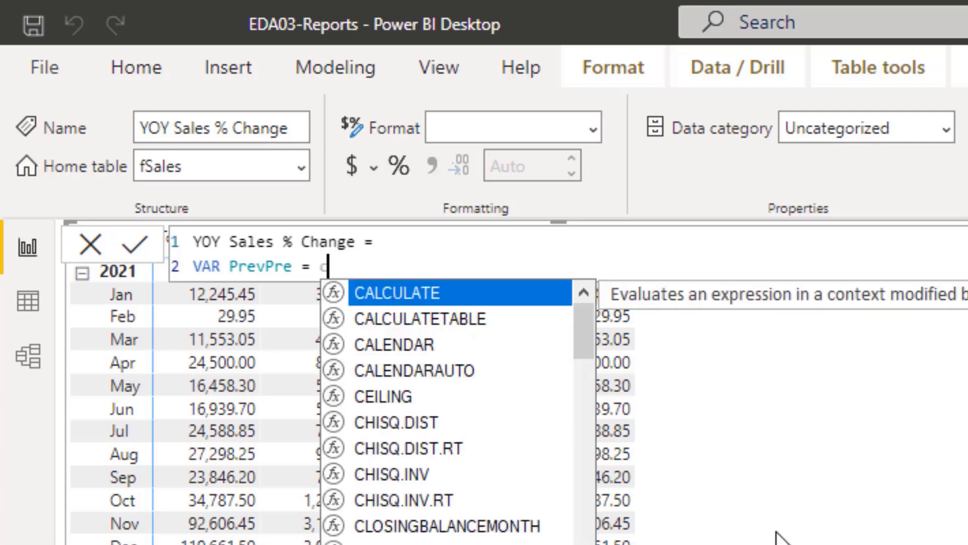
pyautogui.press('Tab')
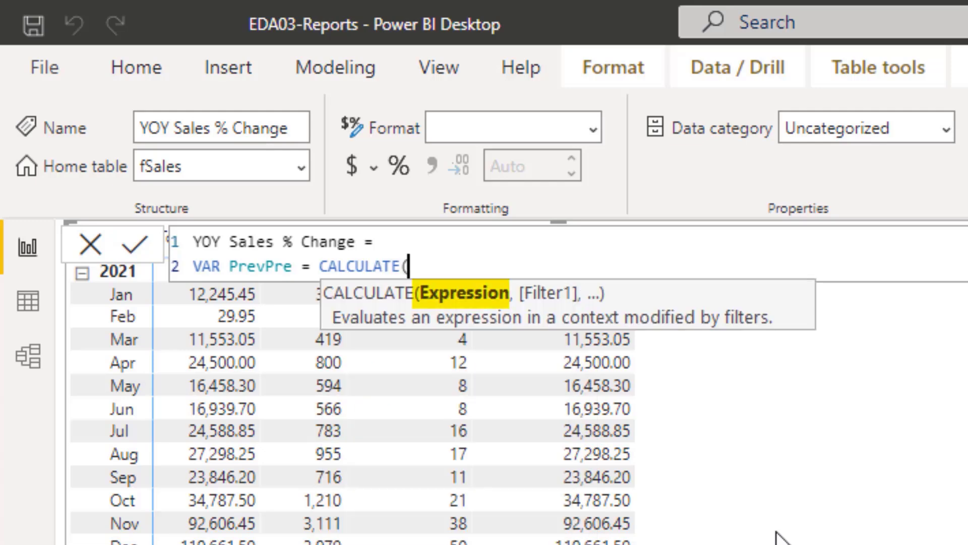
pyautogui.write('[t')
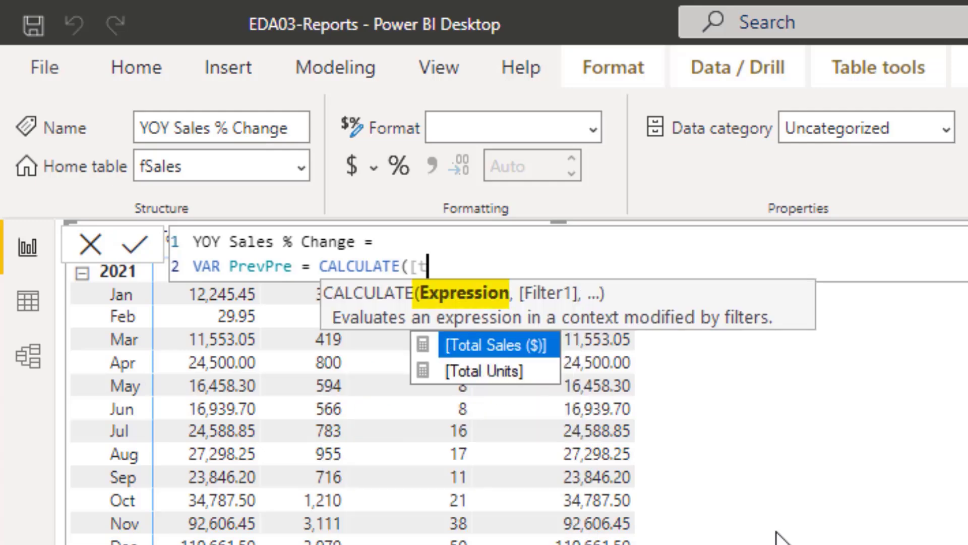
pyautogui.press('Tab')
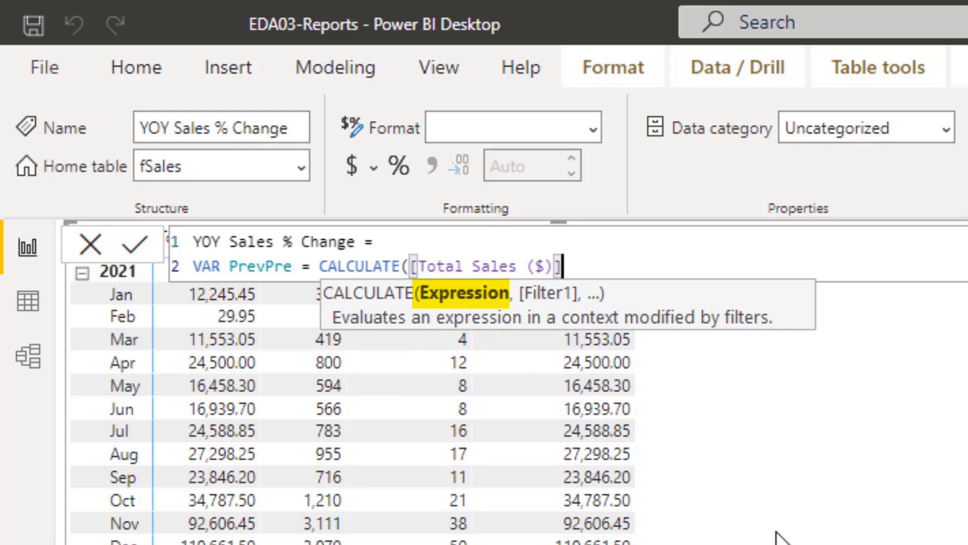
# Add SAMEPERIODLASTYEAR(dDate[Date]) as the CALCULATE filter and close both functions
pyautogui.write(',')
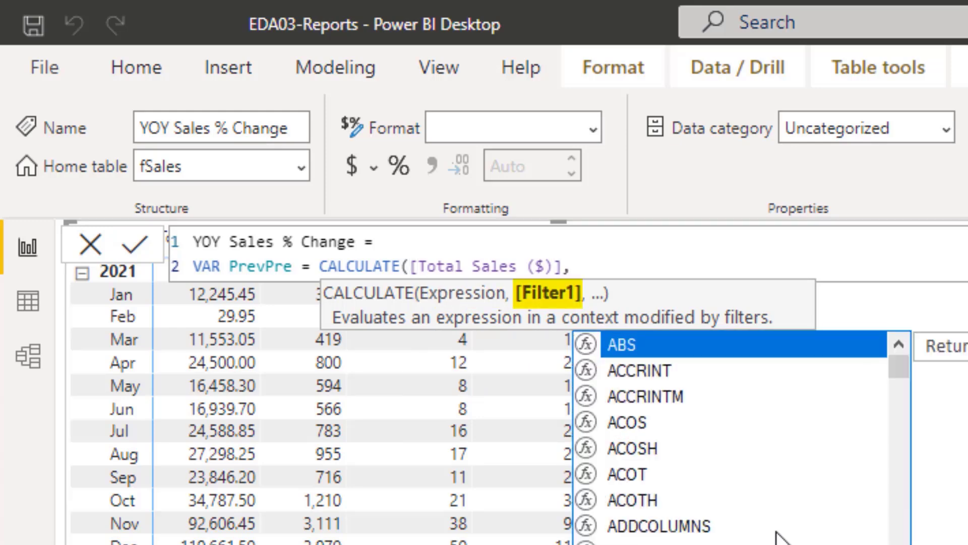
pyautogui.write('same')
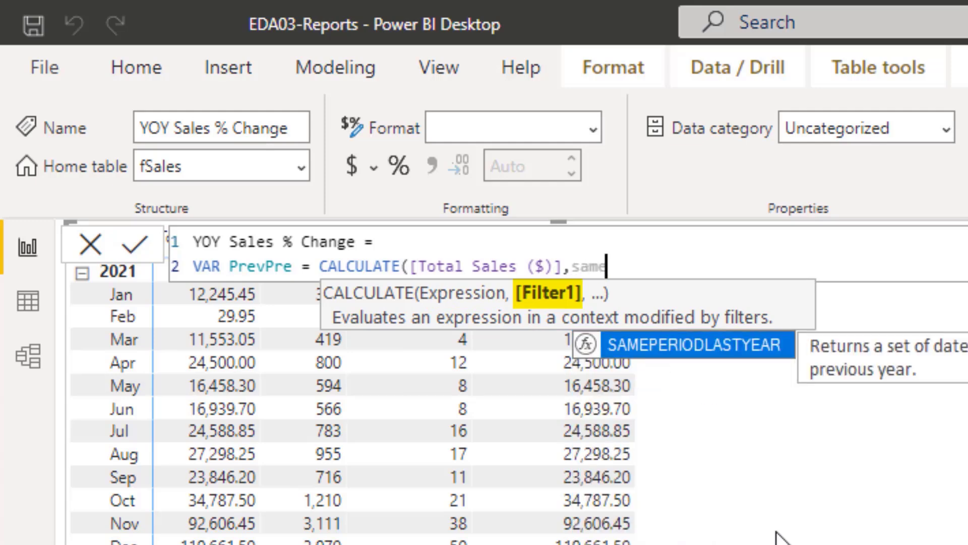
pyautogui.press('Tab')
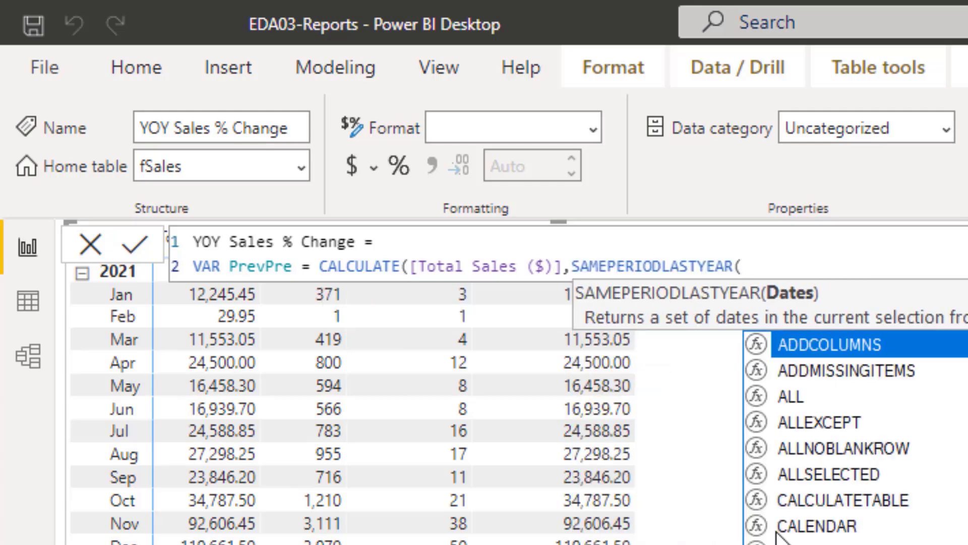
pyautogui.write('d')
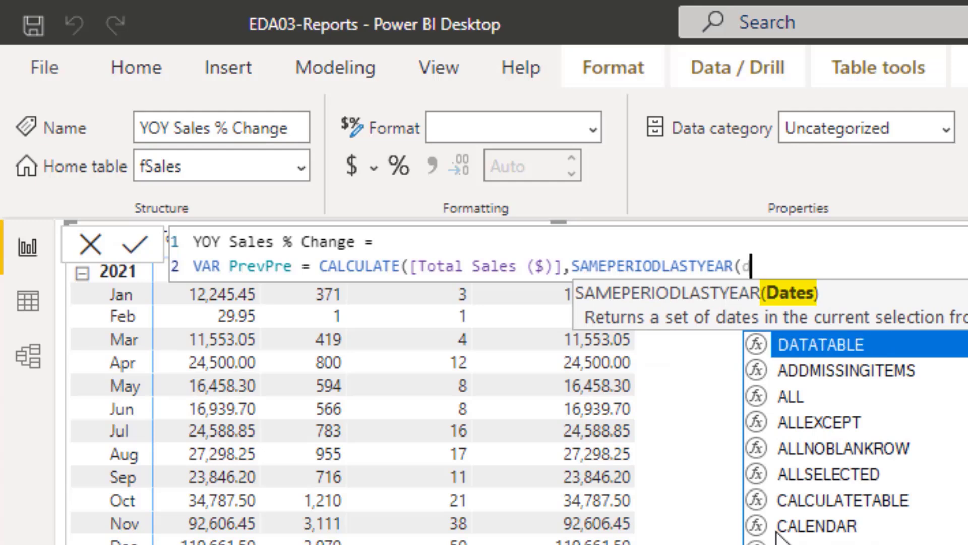
pyautogui.write('d')
pyautogui.press('Down')
pyautogui.press('Tab')
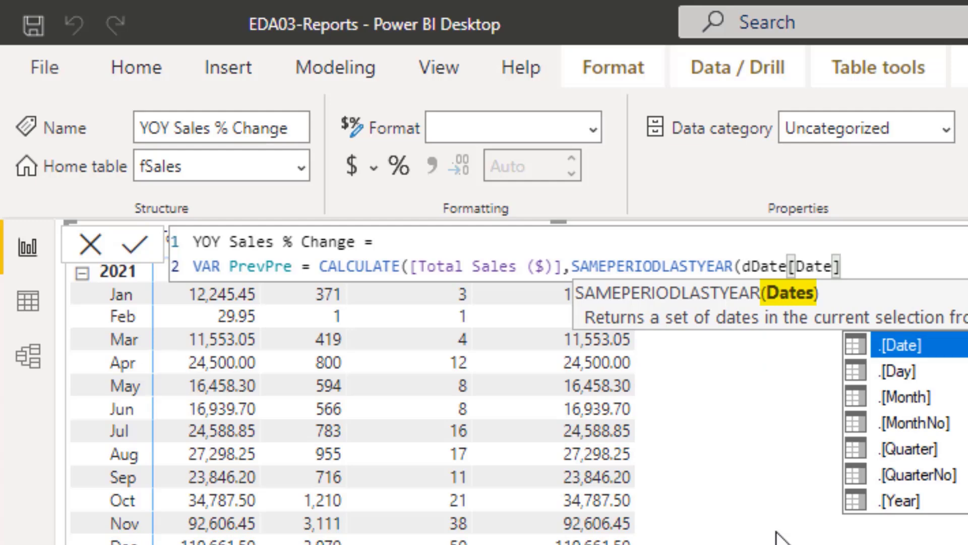
pyautogui.write(')')
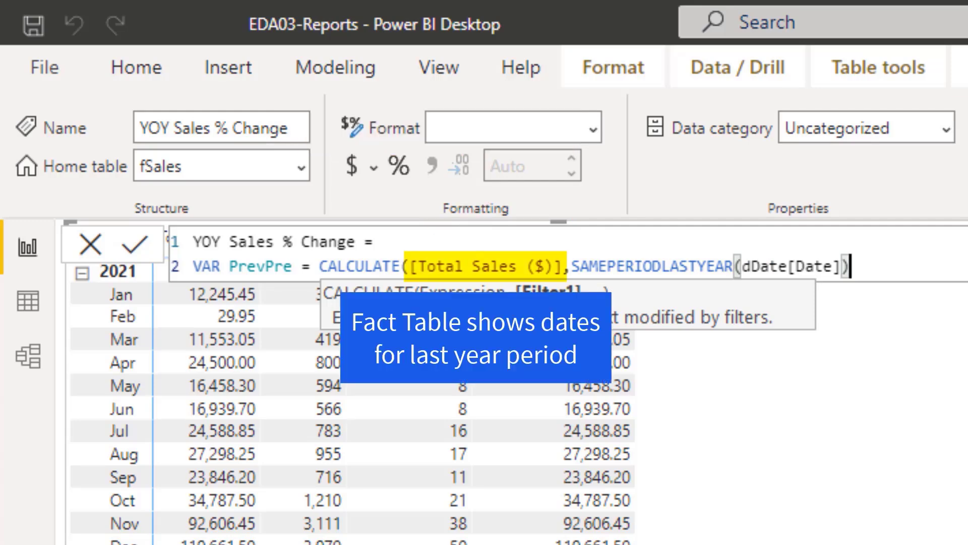
pyautogui.write(')')
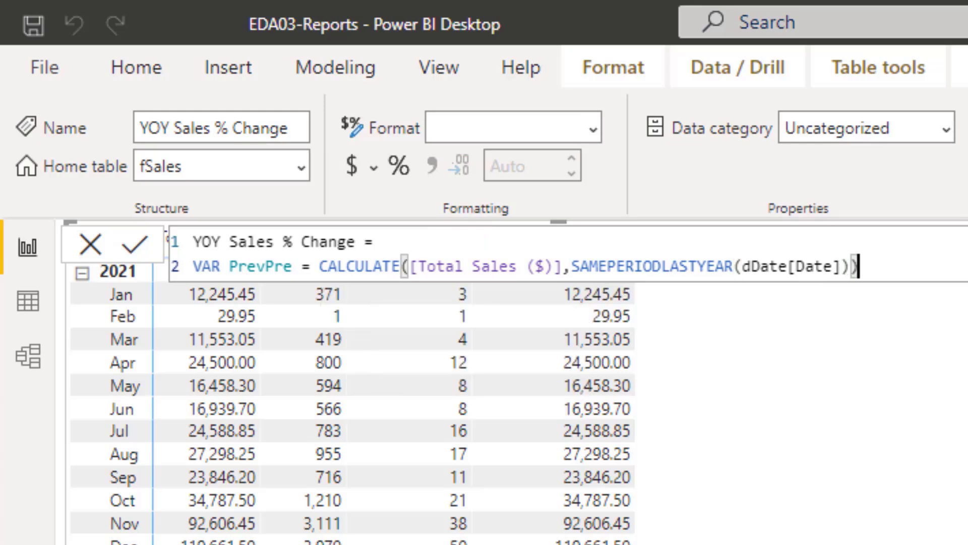
# Add a RETURN section that outputs the PrevPre variable and commit the measure
pyautogui.hotkey('shift', 'Return')
pyautogui.write('RETURN')
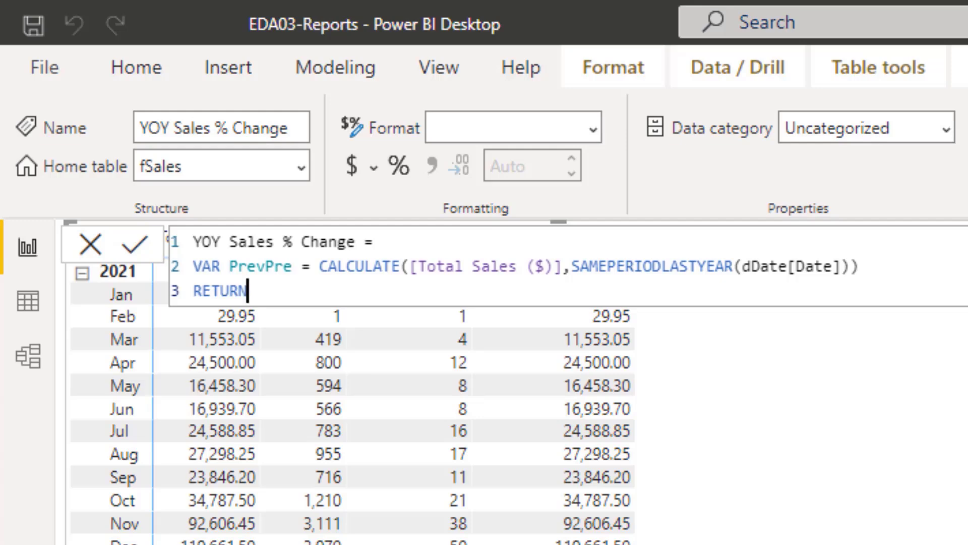
pyautogui.hotkey('shift', 'Return')
pyautogui.write('Prev')
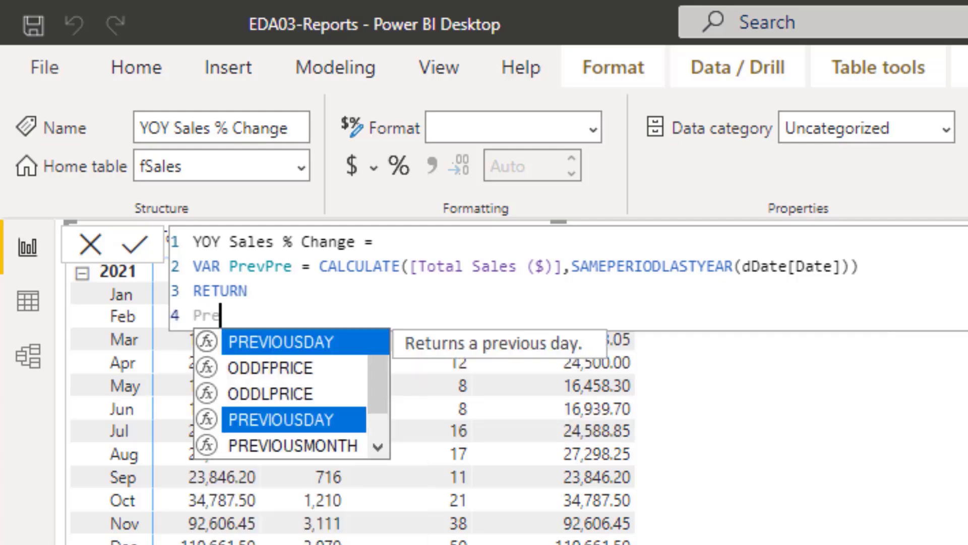
pyautogui.press('Down')
pyautogui.press('Down')
pyautogui.press('Down')
pyautogui.press('Down')
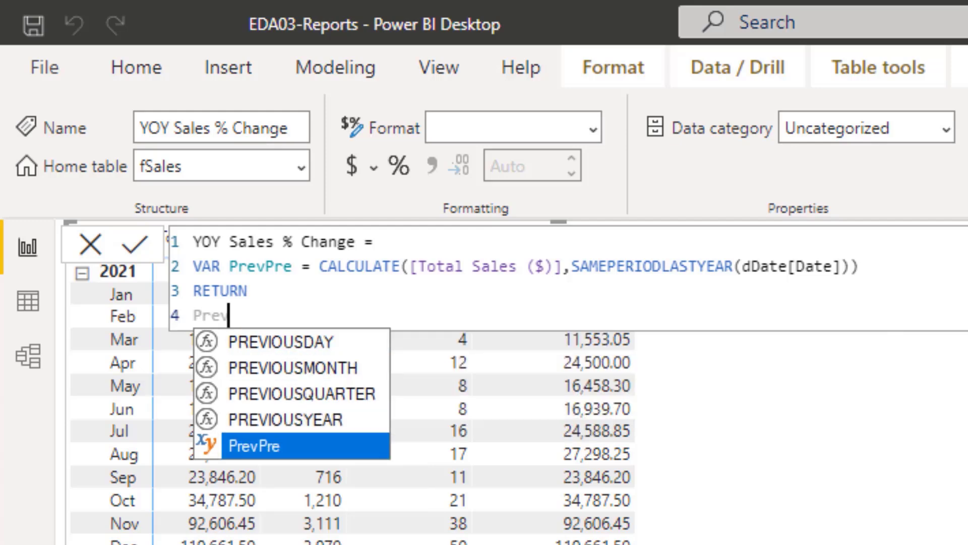
pyautogui.press('Tab')
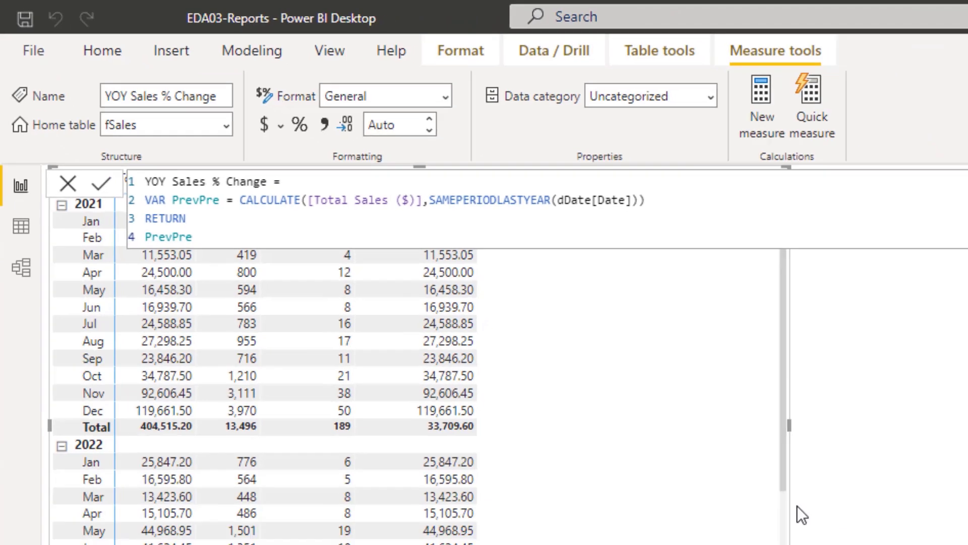
pyautogui.press('Return')
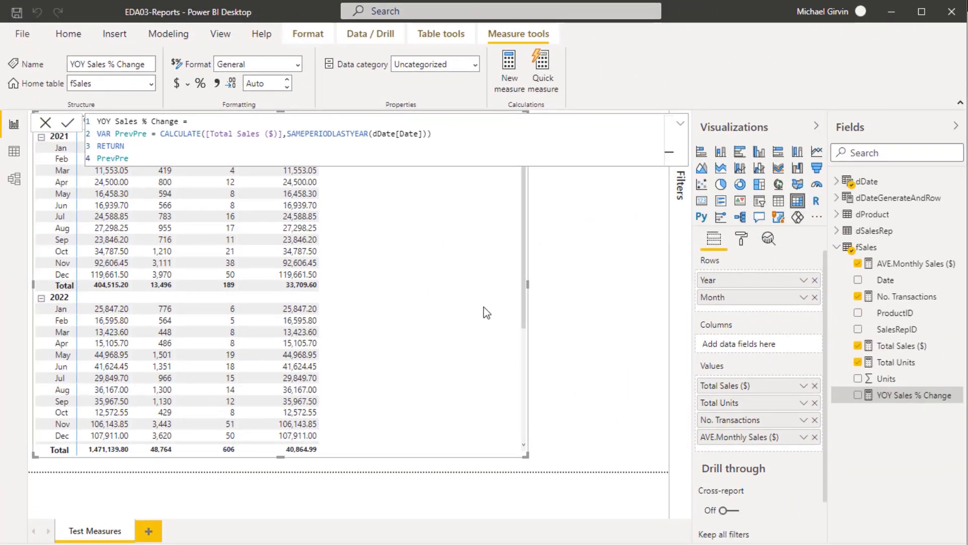
# Add the YOY Sales % Change measure to the matrix values and collapse the formula editor
pyautogui.click(858, 396)
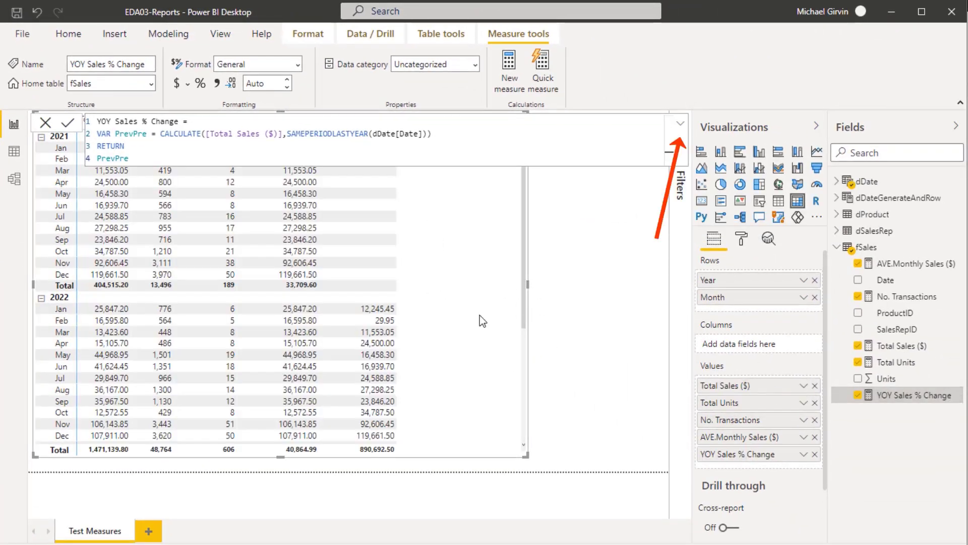
pyautogui.click(681, 124)
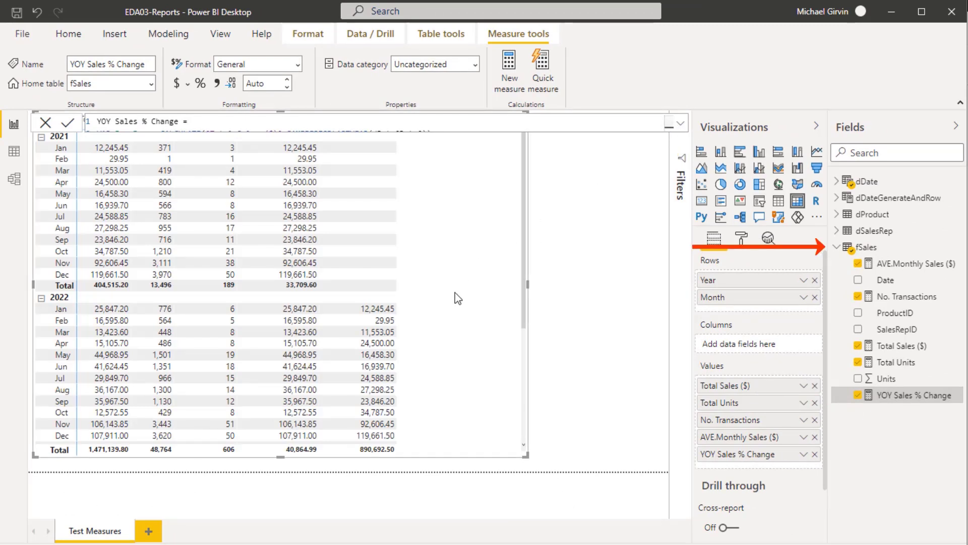
pyautogui.click(456, 236)
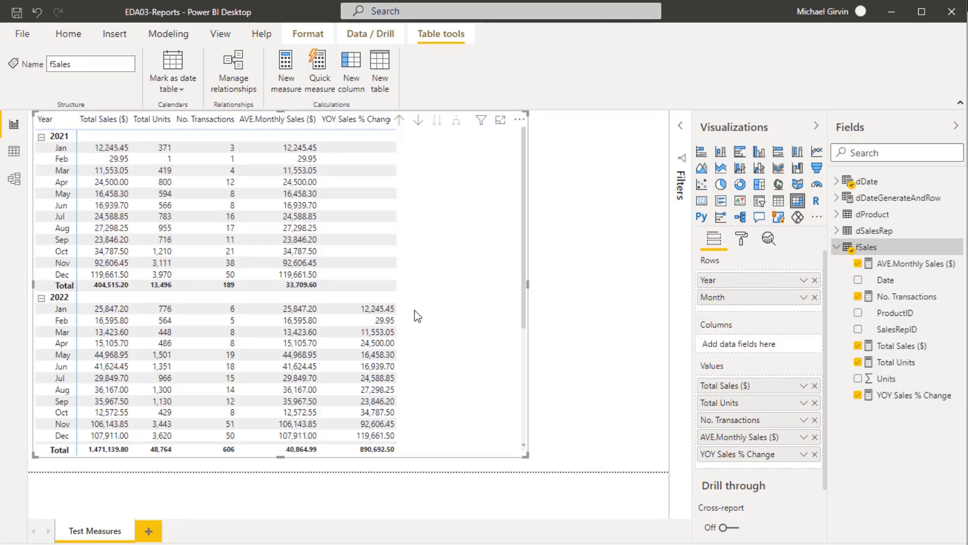
# Compare the new measure's values for 2022 and 2023 in the matrix with the previous year's total sales
pyautogui.scroll(-3, 414, 310)
pyautogui.click(388, 210)
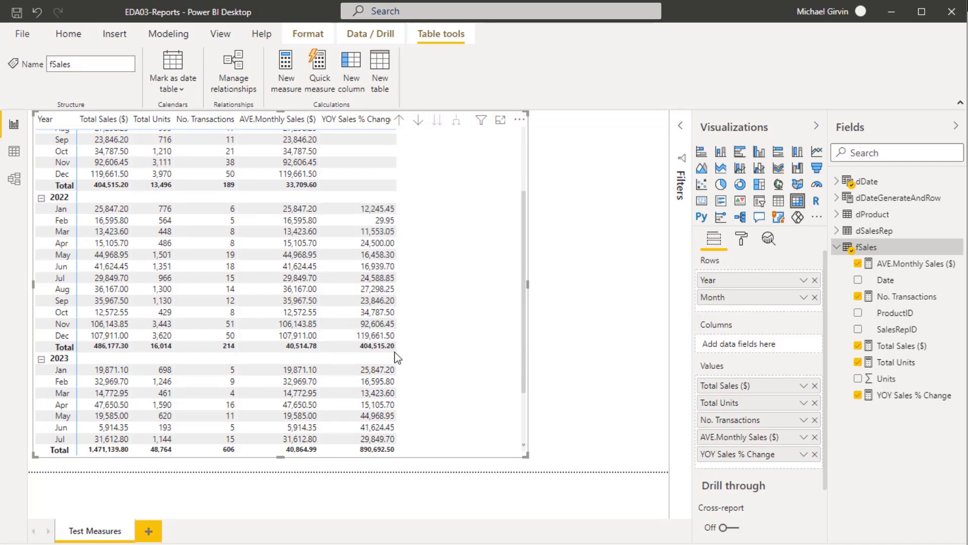
pyautogui.scroll(-2, 401, 353)
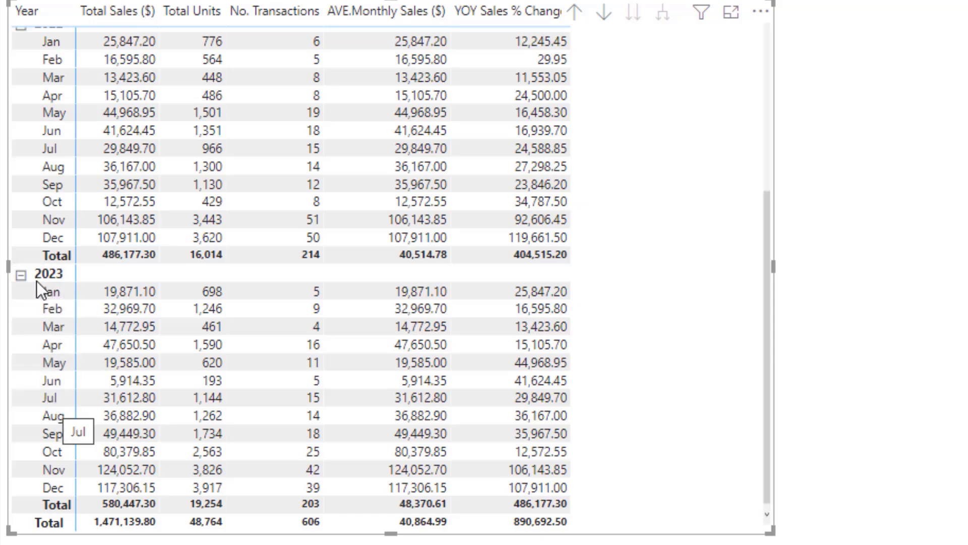
pyautogui.scroll(2, 44, 293)
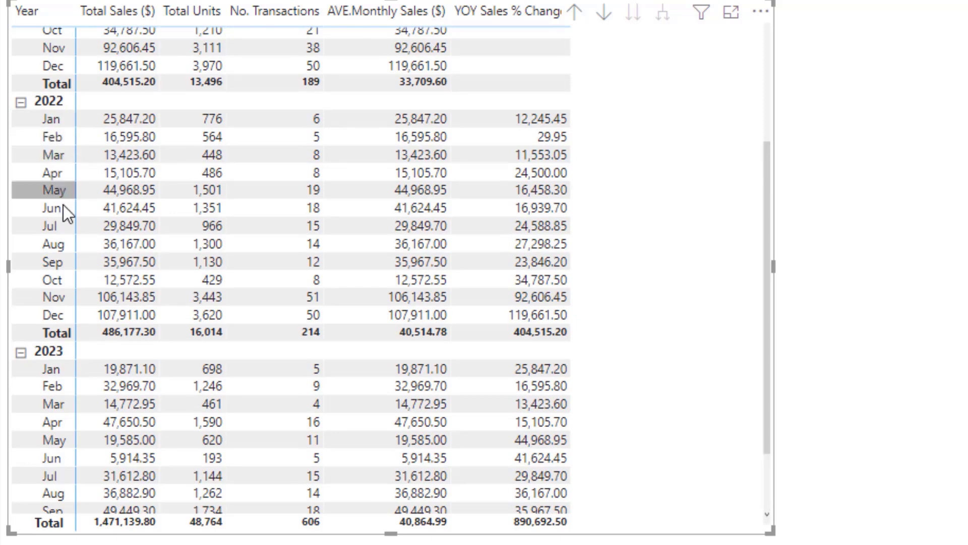
pyautogui.scroll(-2, 85, 272)
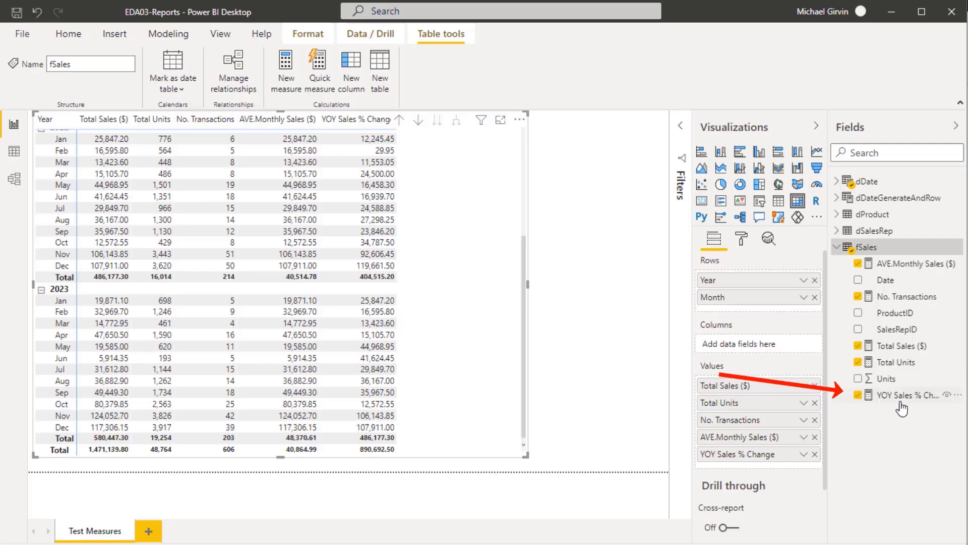
# Reopen the YOY Sales % Change formula, indent the PrevPre line and insert IF(HASONEVALUE( before PrevPre
pyautogui.click(841, 395)
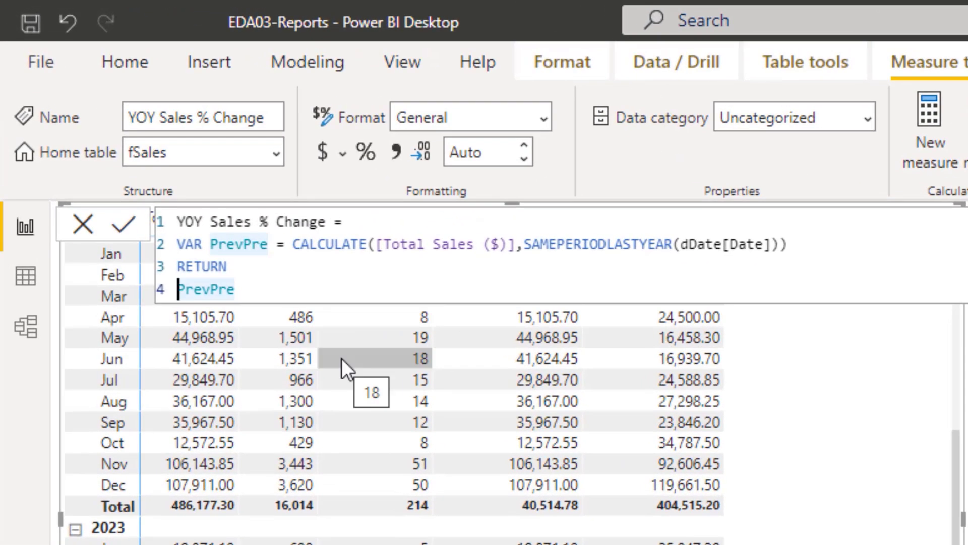
pyautogui.press('Tab')
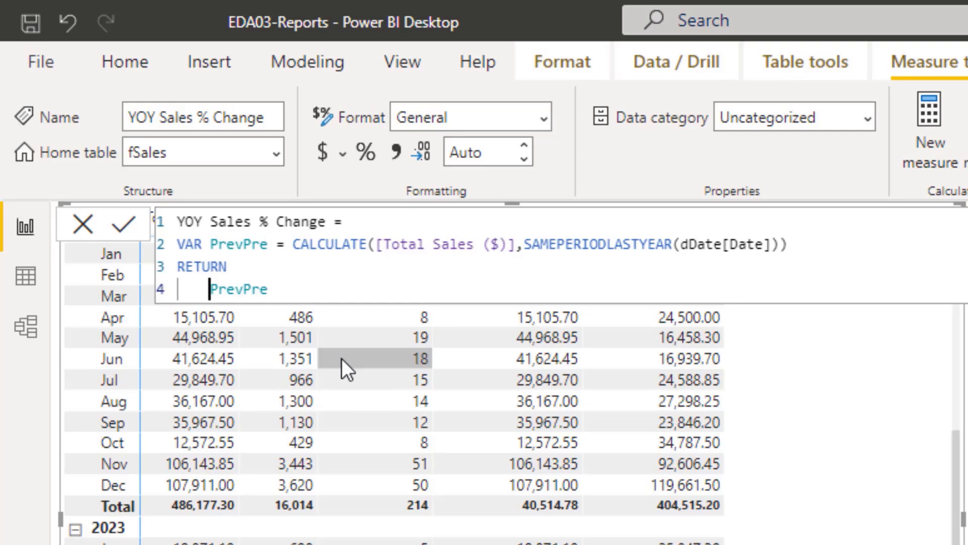
pyautogui.write('IF(HASO')
pyautogui.press('Down')
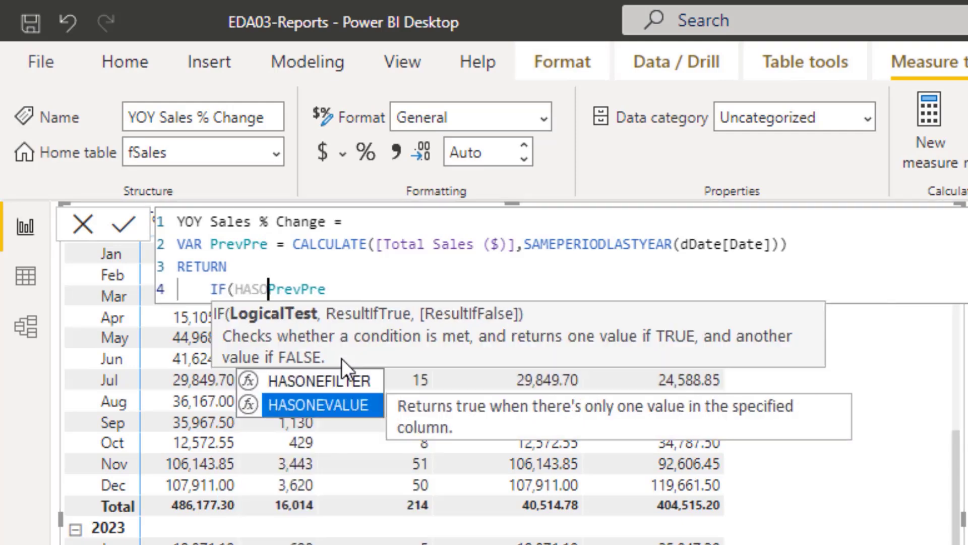
pyautogui.press('Tab')
# Use dDate[Year] as the HASONEVALUE column and close that function to complete the logical test
pyautogui.write('dD')
pyautogui.press('Down')
pyautogui.press('Down')
pyautogui.press('Down')
pyautogui.press('Down')
pyautogui.press('Down')
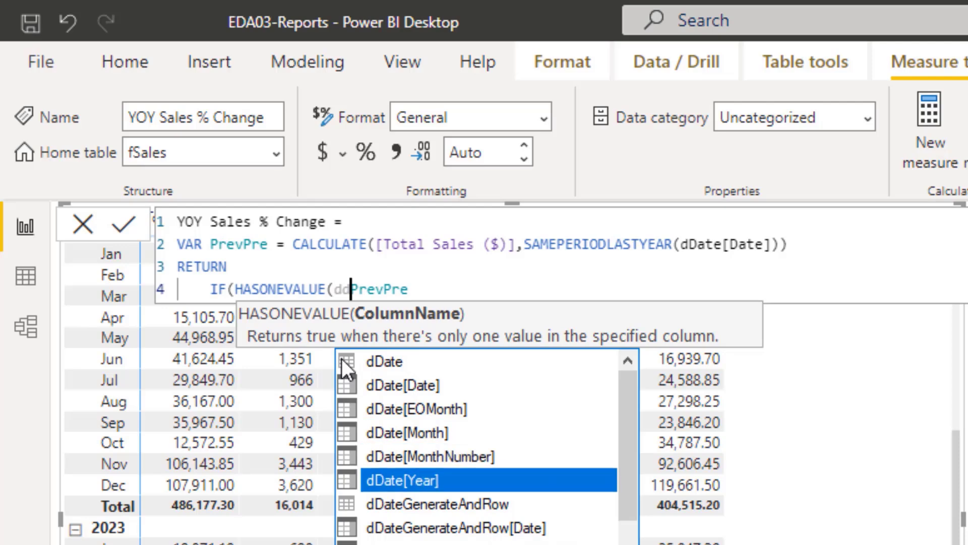
pyautogui.press('Tab')
pyautogui.write(')')
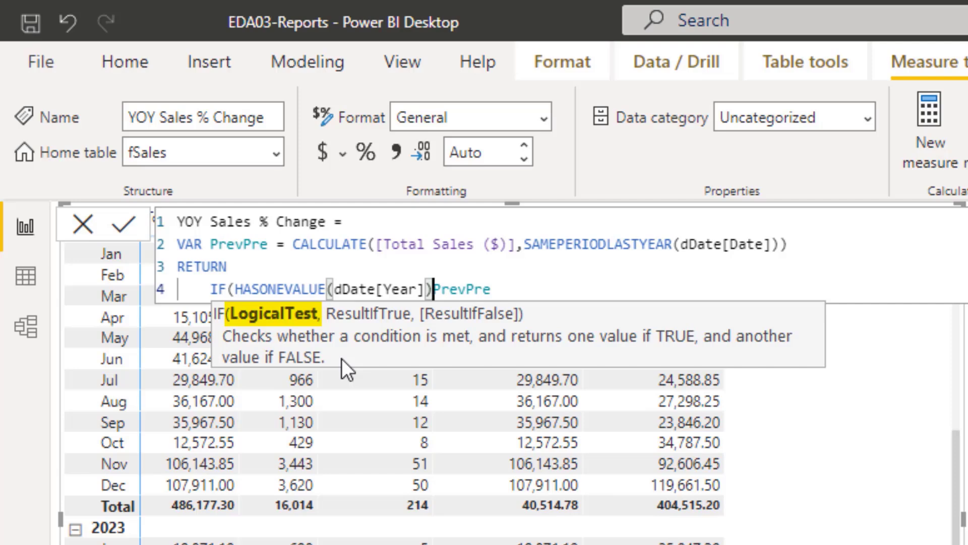
# Add a DIVIDE function as the IF's true result, using [Total Sales ($)]-PrevPre as its numerator
pyautogui.write(',')
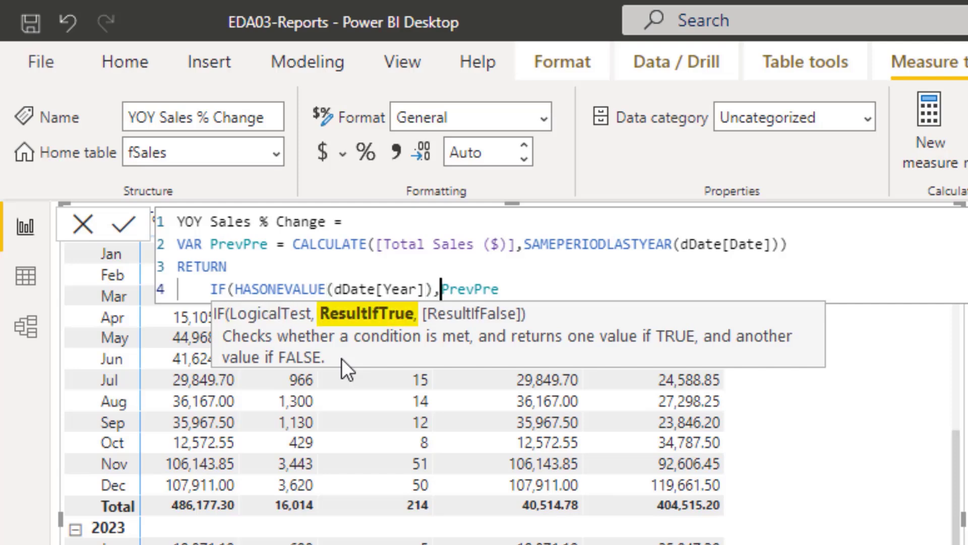
pyautogui.write('div')
pyautogui.press('Tab')
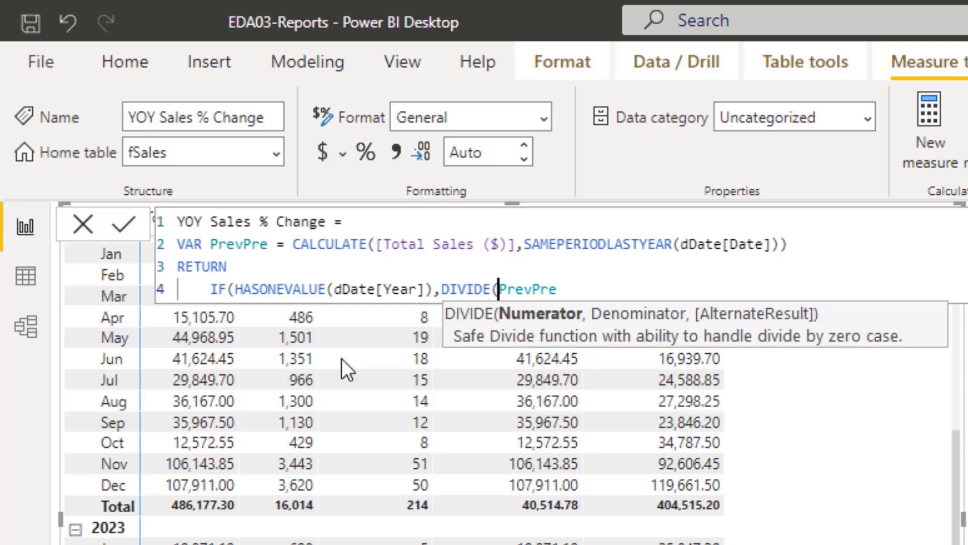
pyautogui.write('[t')
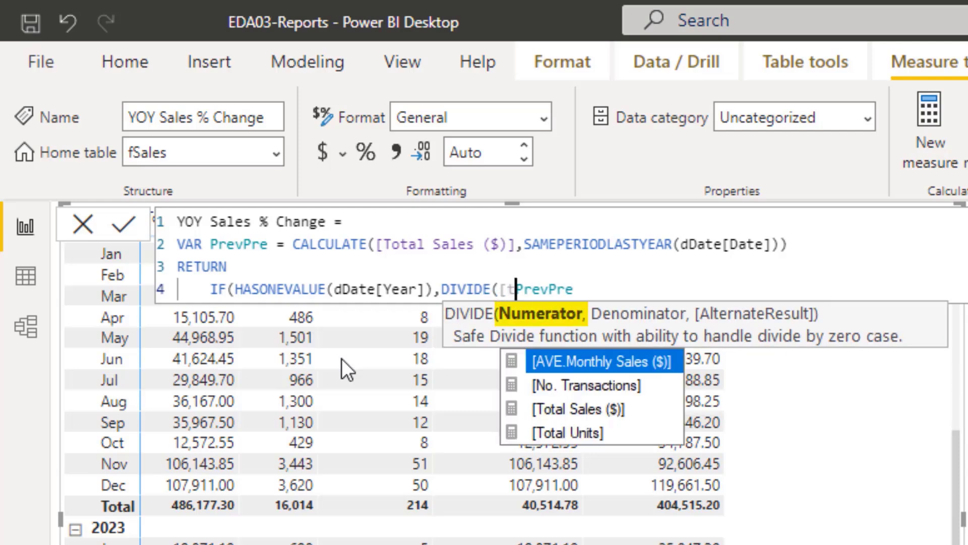
pyautogui.press('Tab')
pyautogui.write('-')
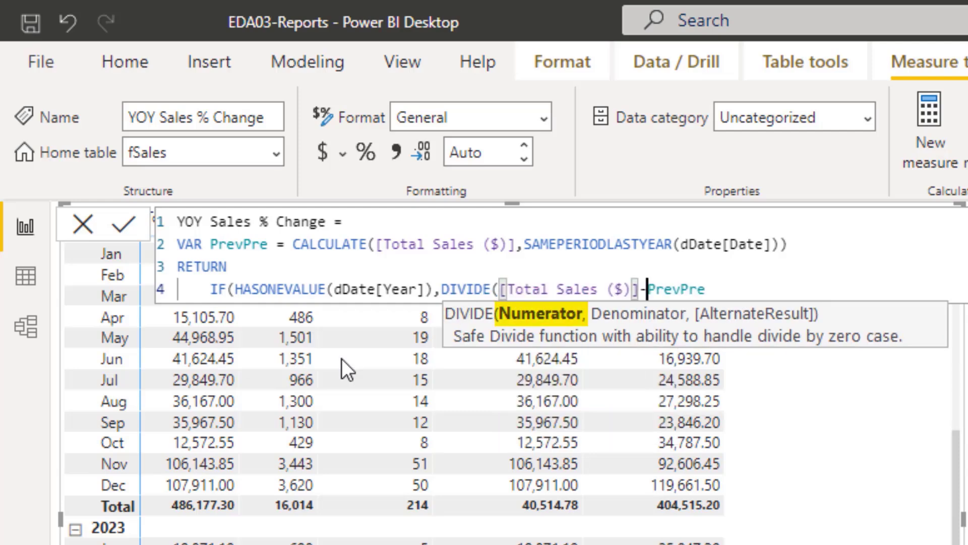
pyautogui.click(744, 290)
# Use the PrevPre variable as the DIVIDE denominator and close both the DIVIDE and IF functions
pyautogui.write(',')
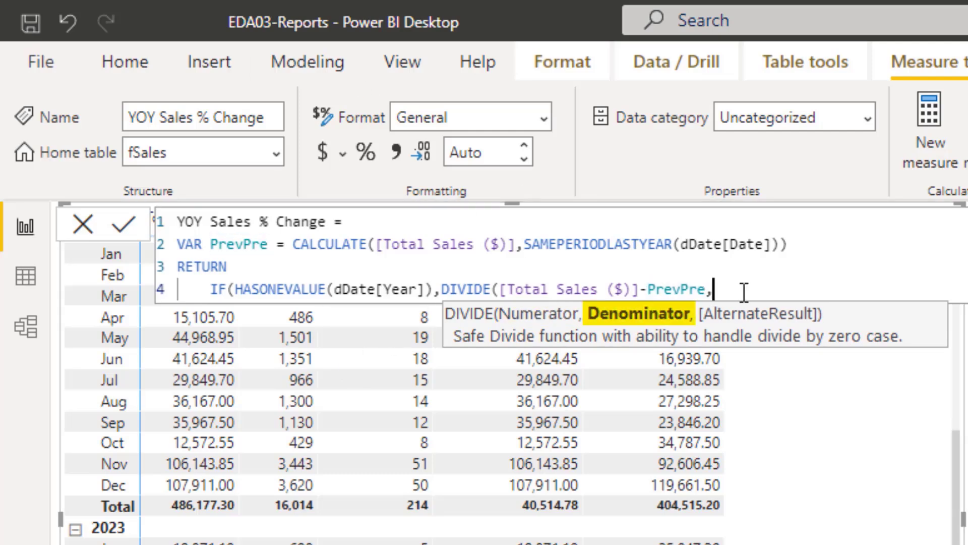
pyautogui.write('pre')
pyautogui.press('Down')
pyautogui.press('Down')
pyautogui.press('Down')
pyautogui.press('Down')
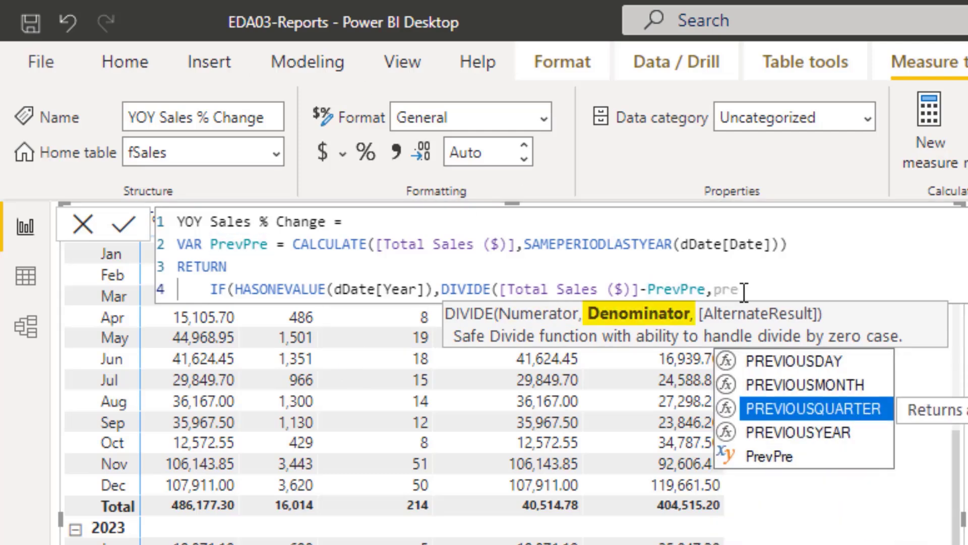
pyautogui.press('Tab')
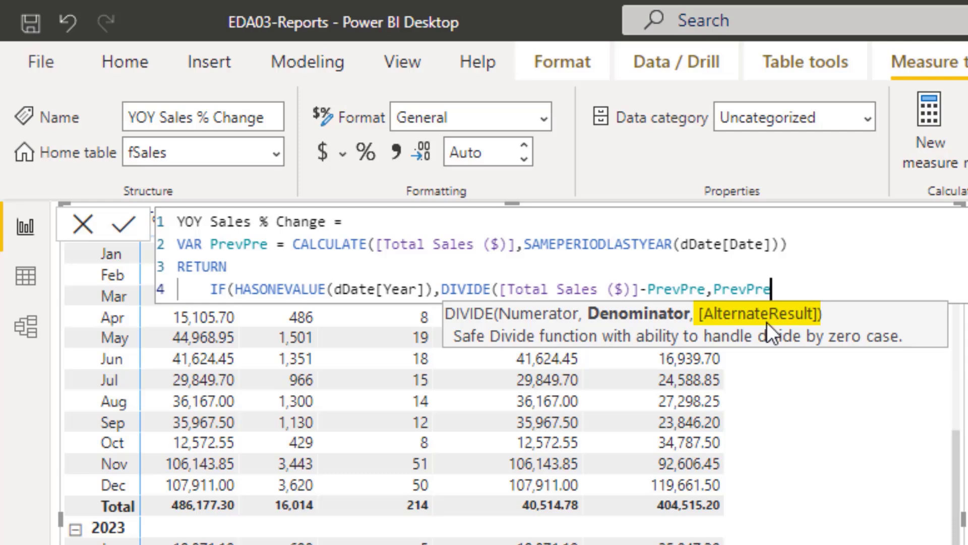
pyautogui.write(')')
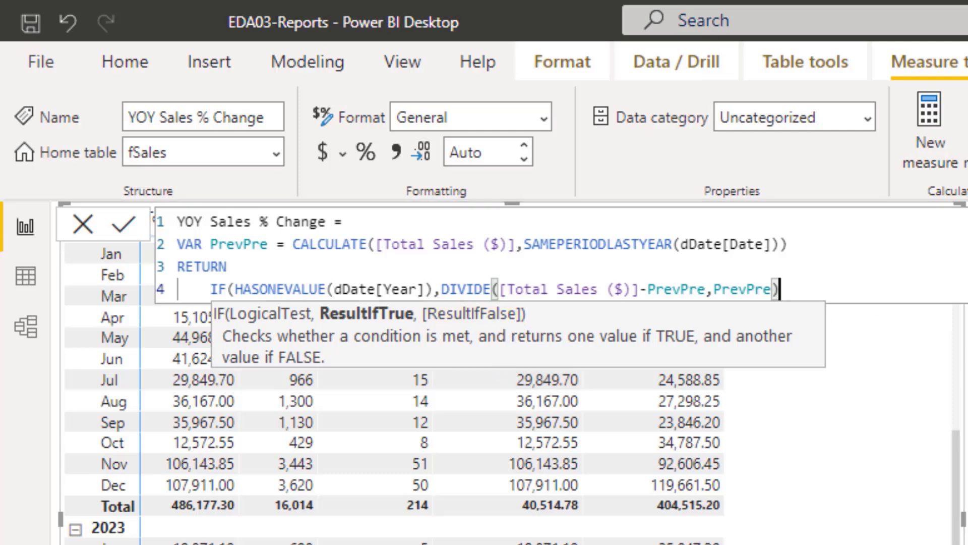
pyautogui.write(')')
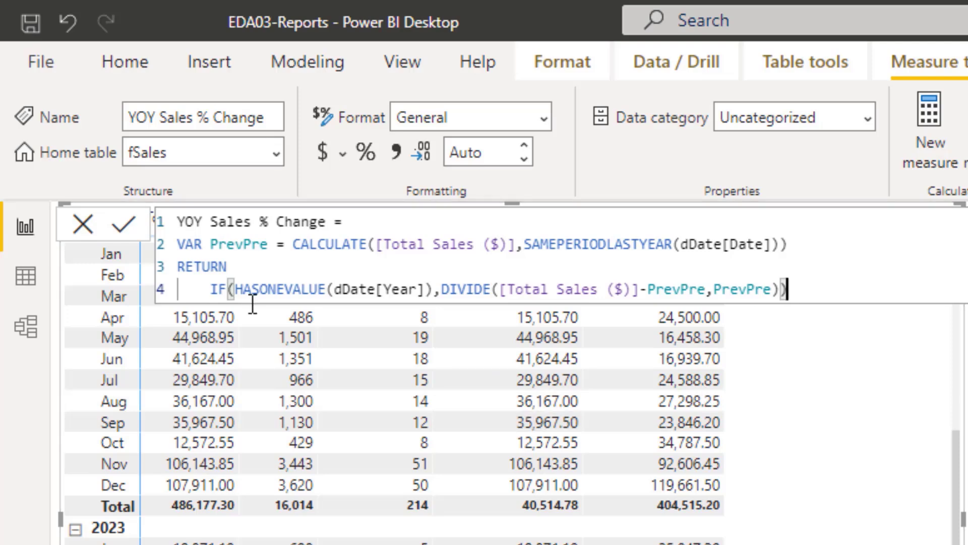
# Break the IF expression across lines so HASONEVALUE, DIVIDE and the IF's closing parenthesis each stand on their own line
pyautogui.click(237, 289)
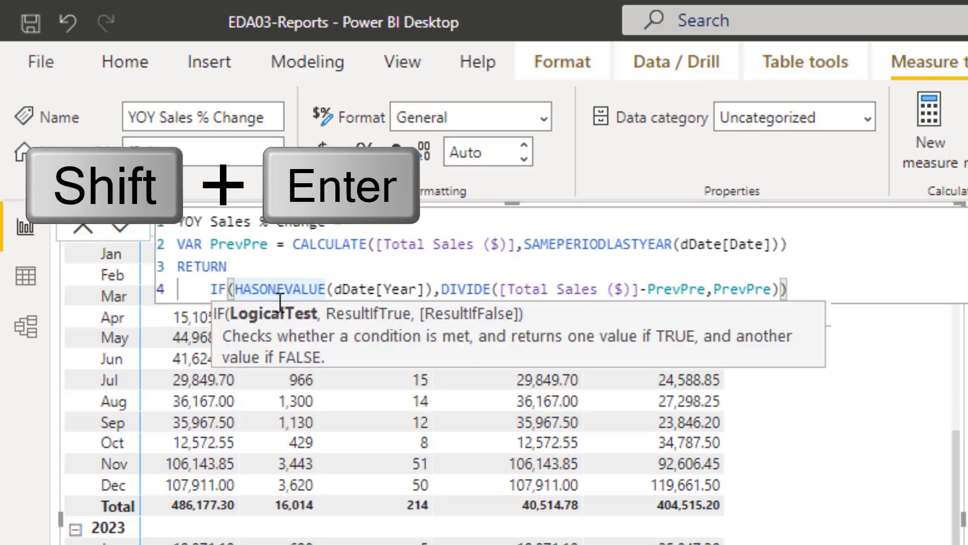
pyautogui.hotkey('shift', 'Return')
pyautogui.click(449, 311)
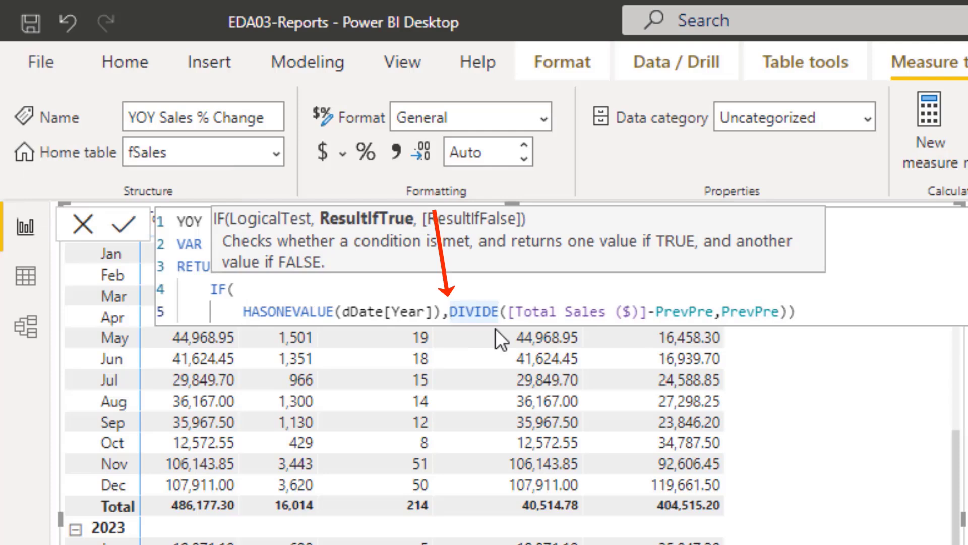
pyautogui.hotkey('shift', 'Return')
pyautogui.click(766, 336)
pyautogui.press('BackSpace')
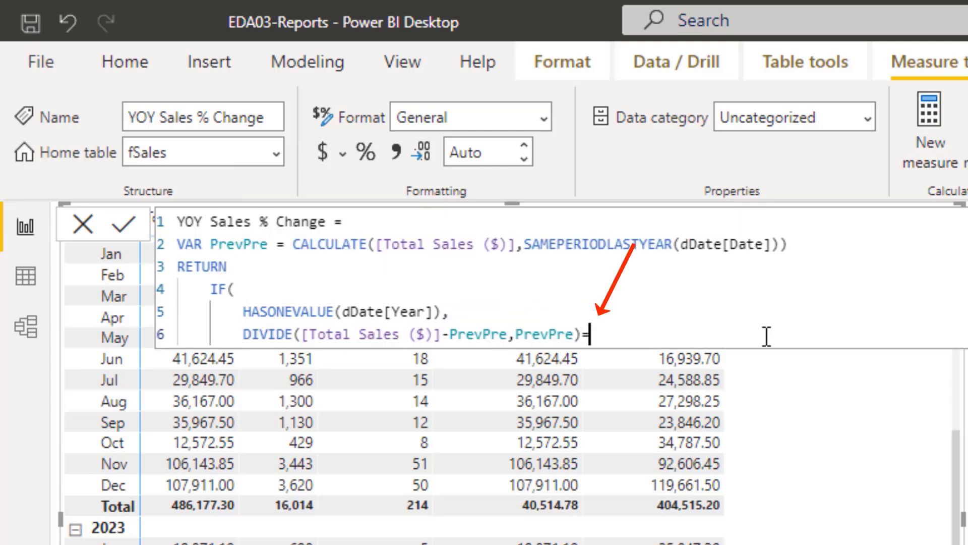
pyautogui.hotkey('shift', 'Return')
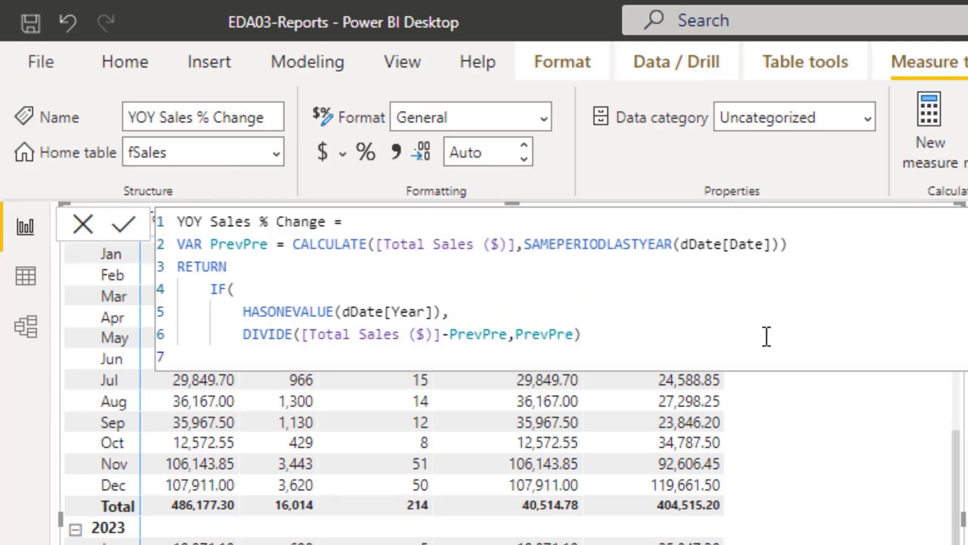
pyautogui.write(')')
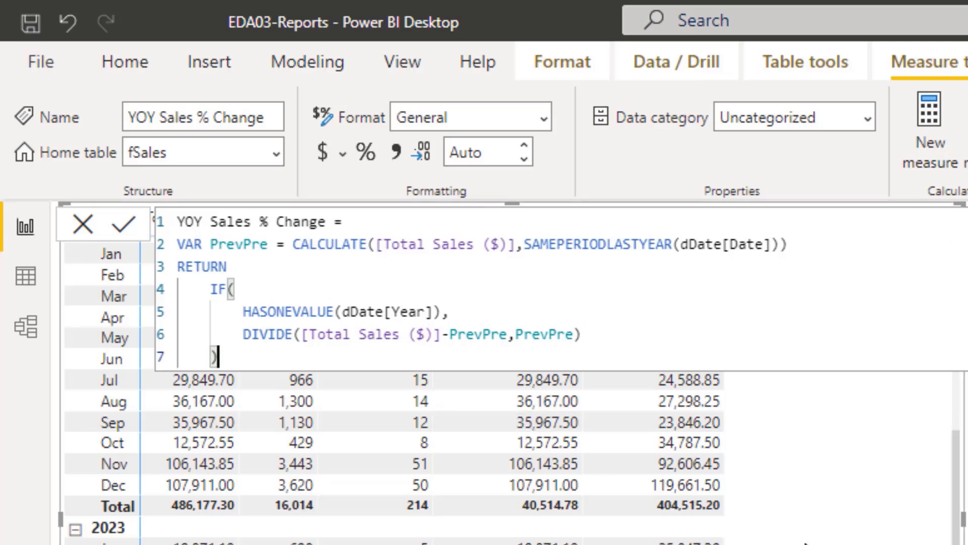
# Commit the YOY Sales % Change formula and format the measure as a percentage, selecting the fSales table to leave the formula editor
pyautogui.press('Return')
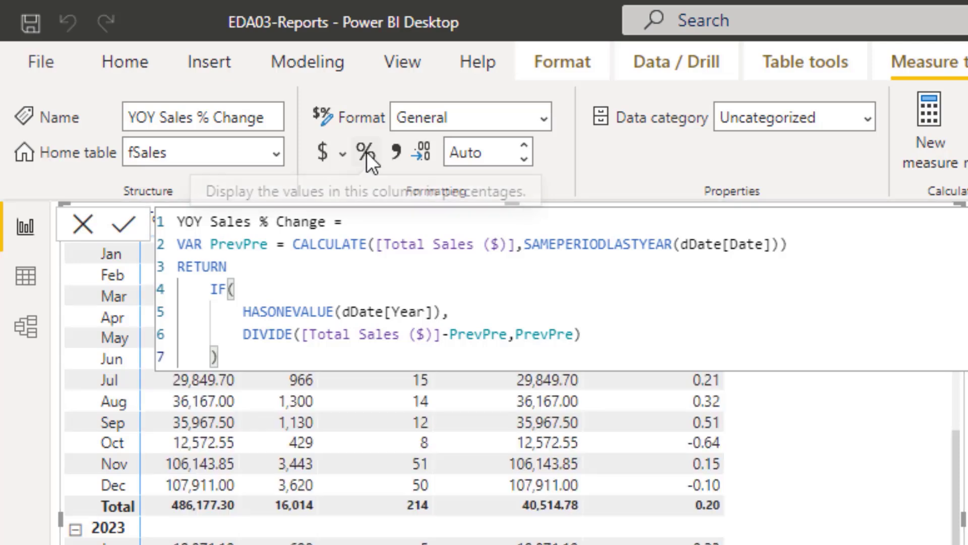
pyautogui.click(367, 152)
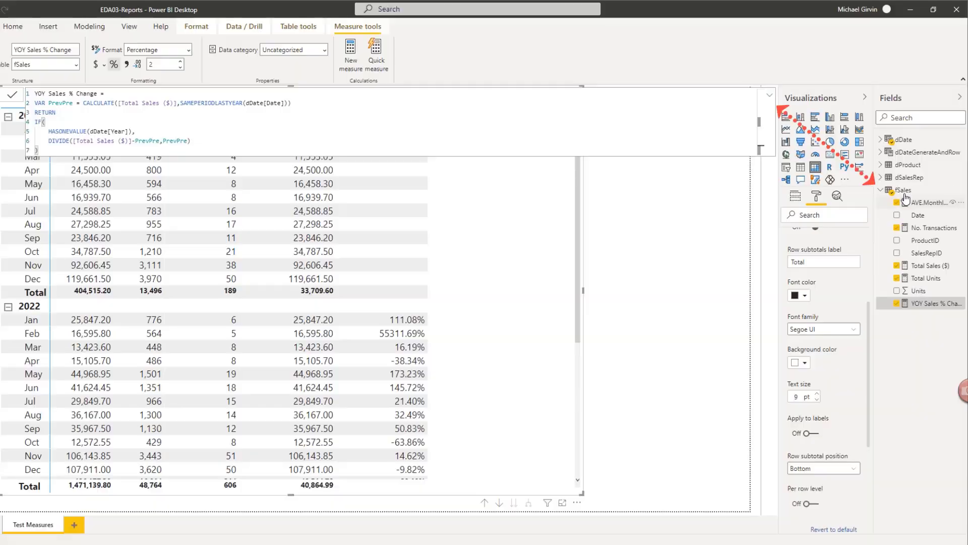
pyautogui.click(903, 189)
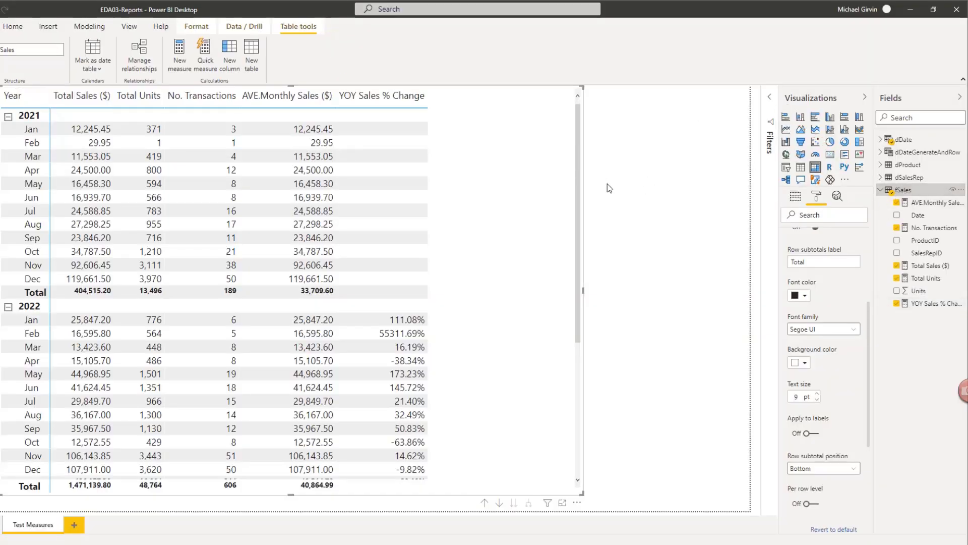
# Check the yearly percentages down to the matrix's 2023 rows and reduce the matrix's grid text size to 10 pt
pyautogui.moveTo(579, 314); pyautogui.dragTo(579, 325)
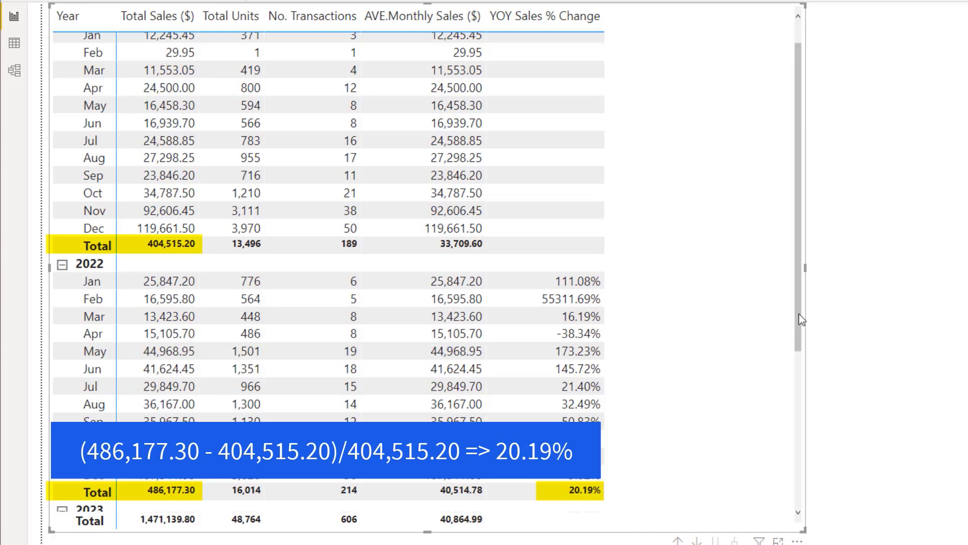
pyautogui.scroll(-5, 799, 314)
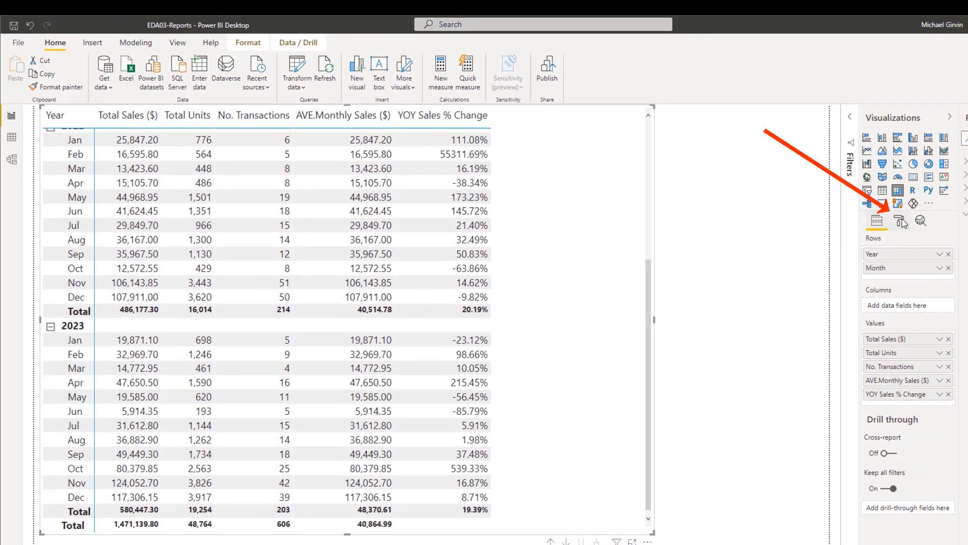
pyautogui.click(899, 221)
pyautogui.click(870, 305)
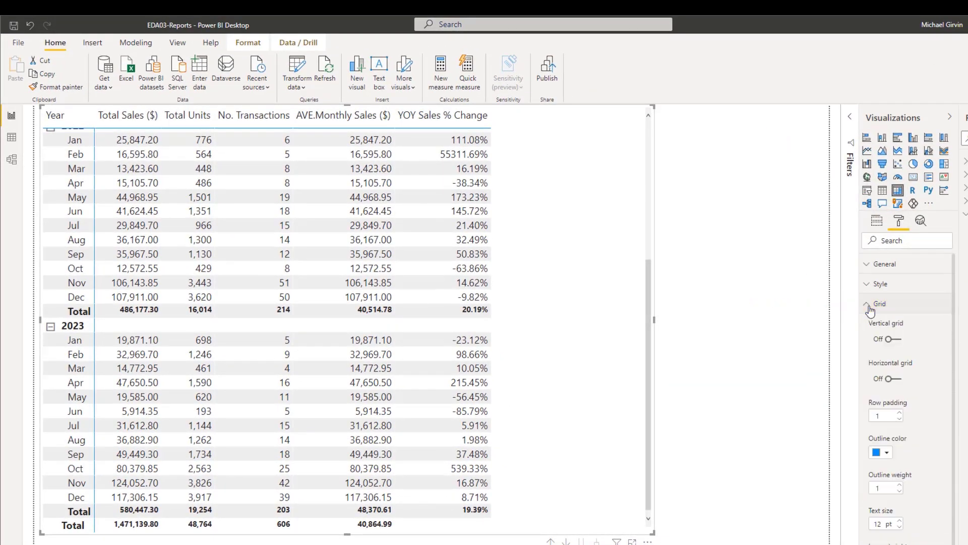
pyautogui.scroll(-3, 901, 420)
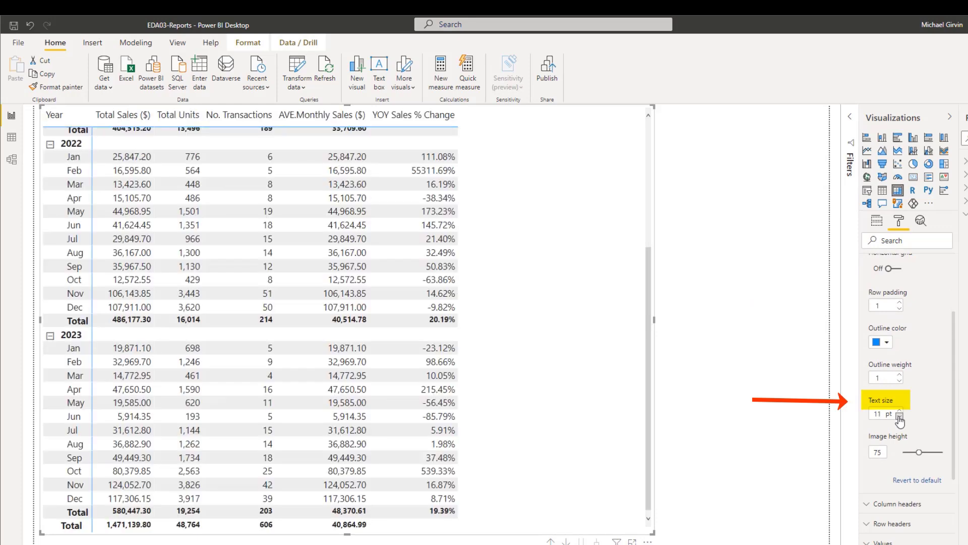
pyautogui.click(899, 417)
pyautogui.scroll(-4, 898, 268)
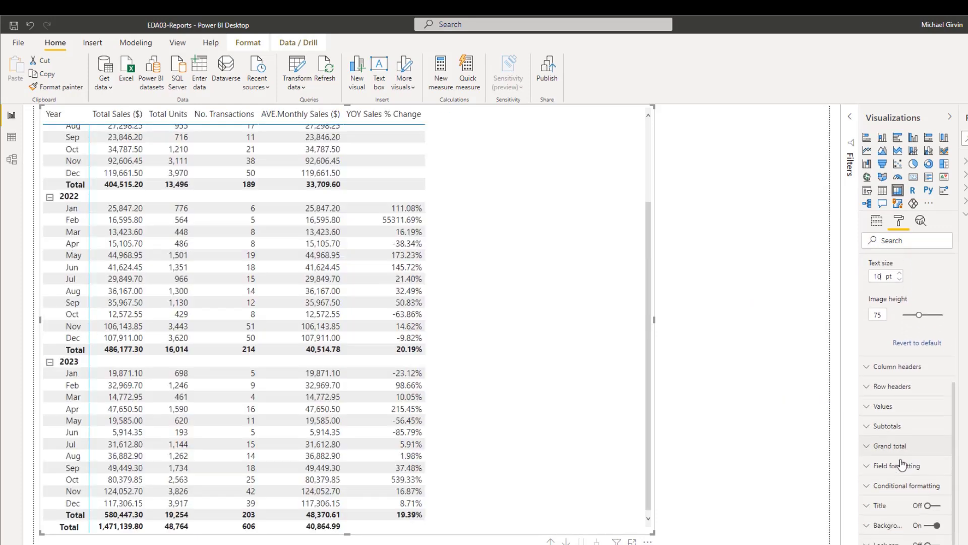
pyautogui.click(872, 377)
pyautogui.scroll(-5, 880, 403)
pyautogui.click(899, 417)
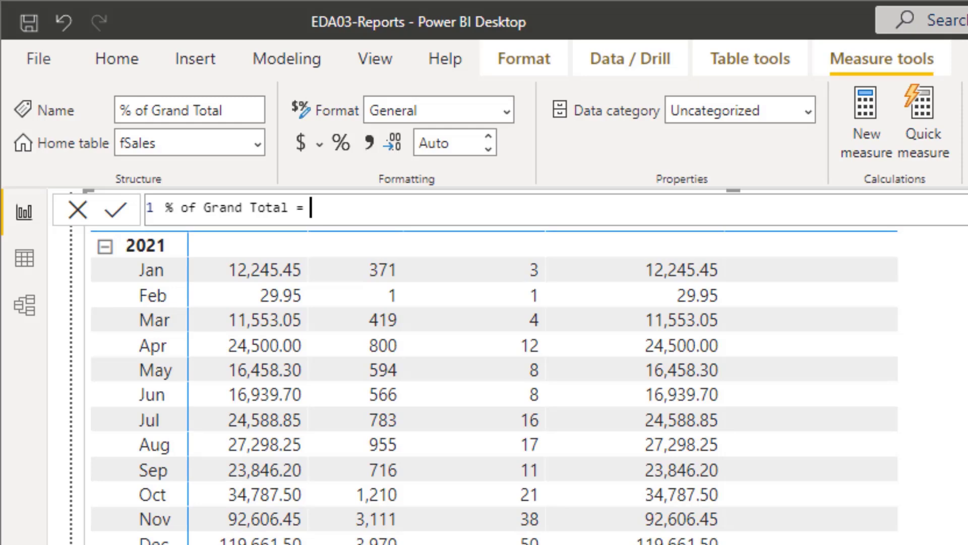
# Begin the % of Grand Total measure's formula with DIVIDE, using [Total Sales ($)] as the numerator
pyautogui.write('div')
pyautogui.press('Tab')
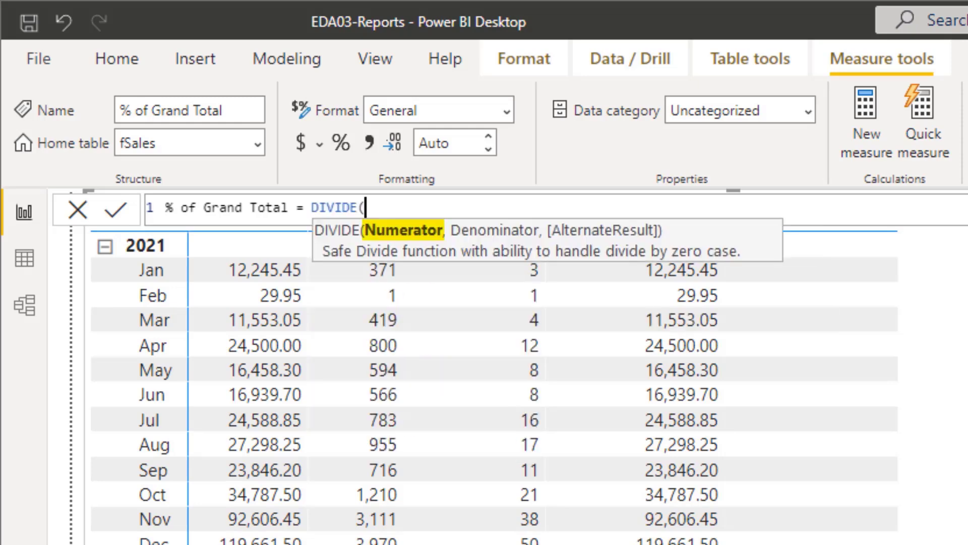
pyautogui.write('[t')
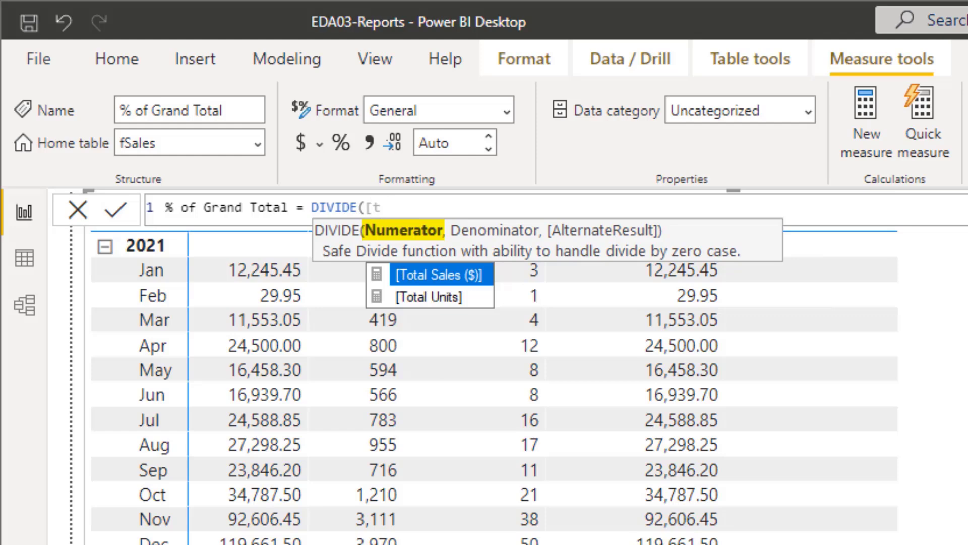
pyautogui.press('Tab')
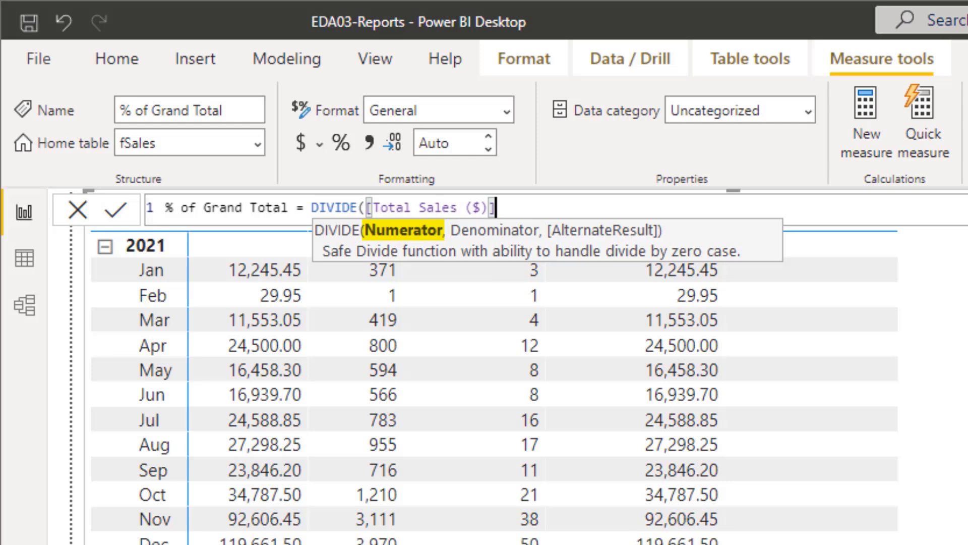
pyautogui.write(',')
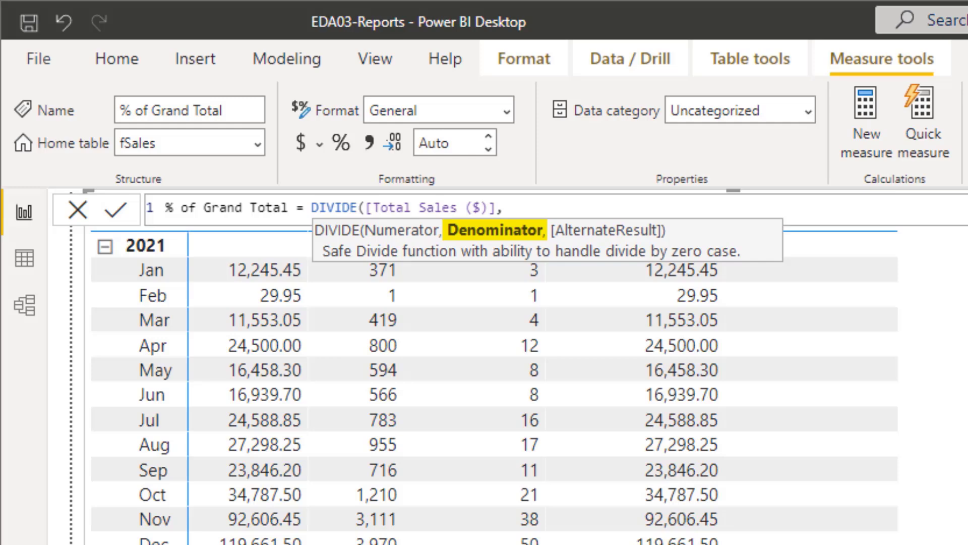
# Start the denominator with a CALCULATE function that evaluates [Total Sales ($)]
pyautogui.write('c')
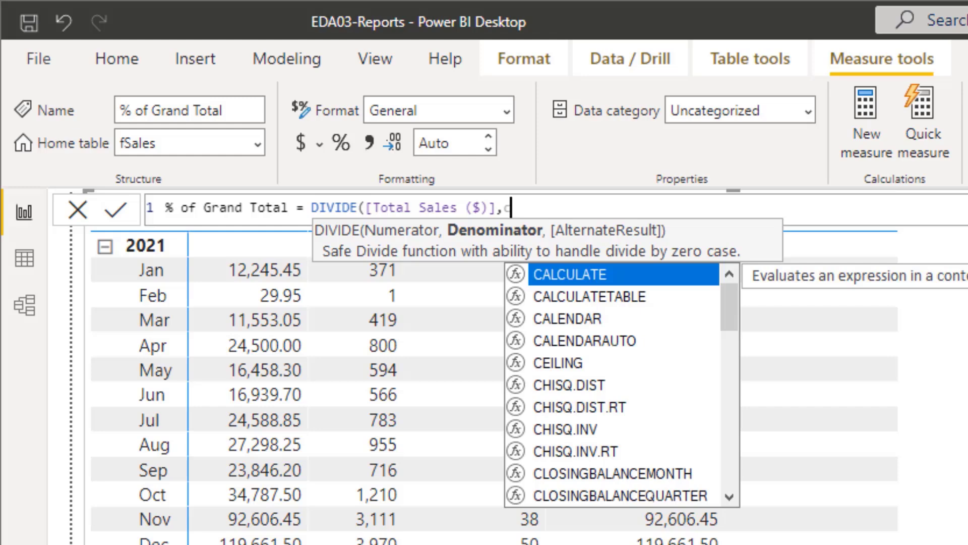
pyautogui.press('Tab')
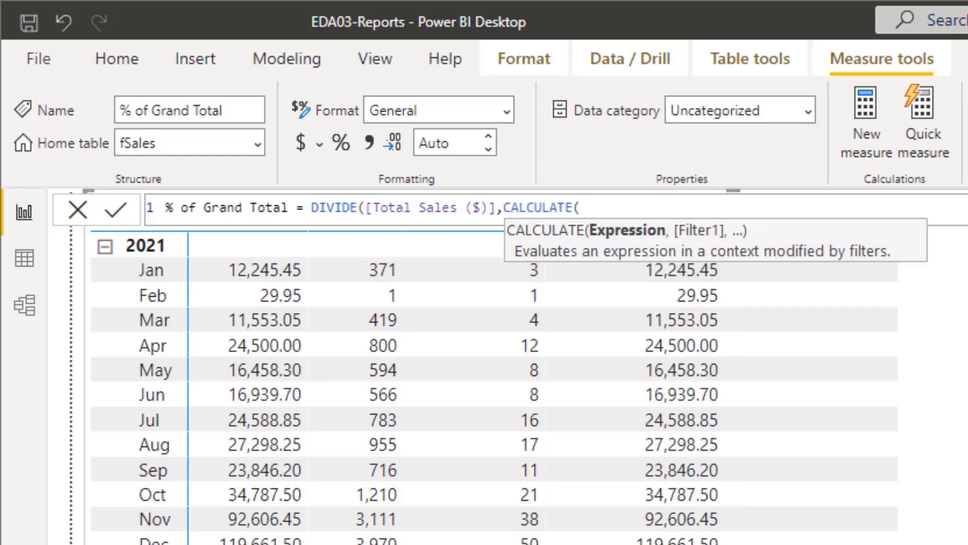
pyautogui.write('[')
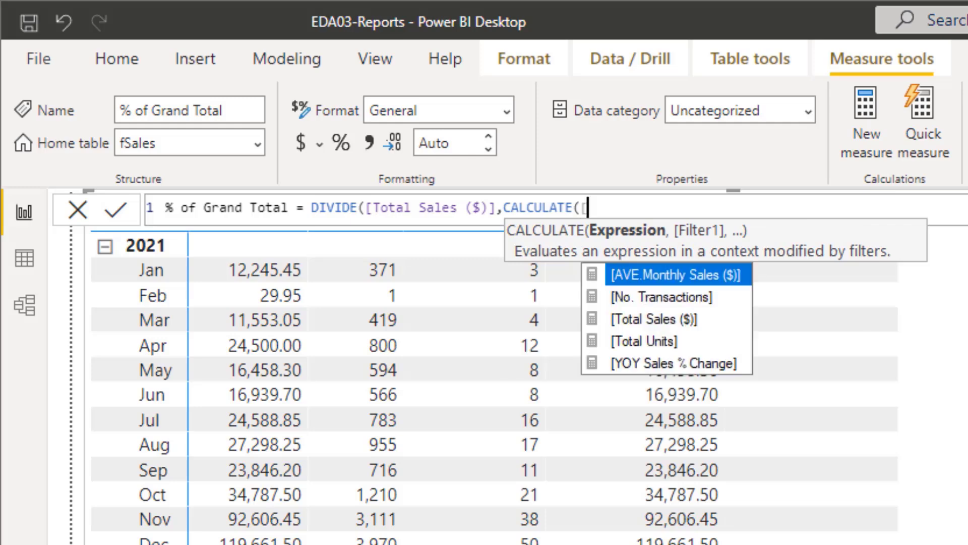
pyautogui.write('t')
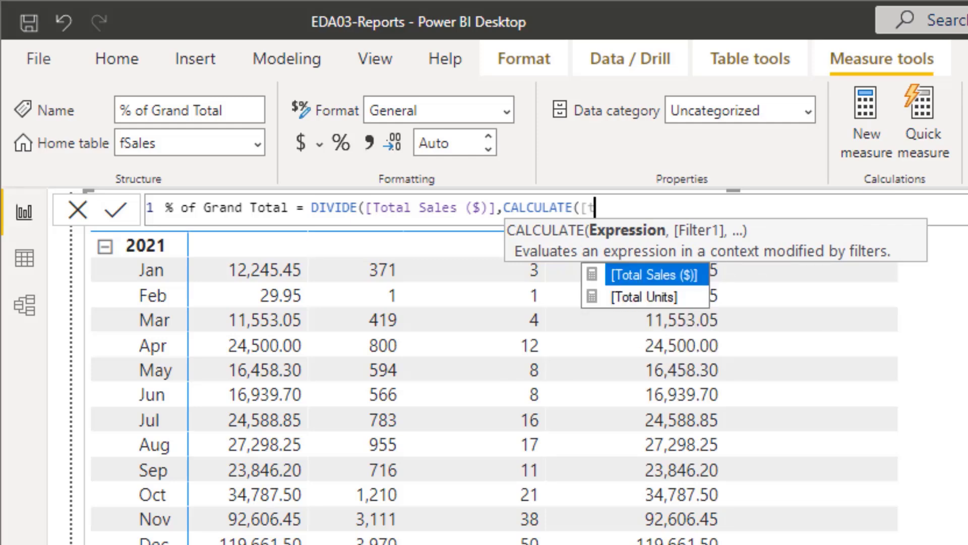
pyautogui.press('Tab')
pyautogui.write(',')
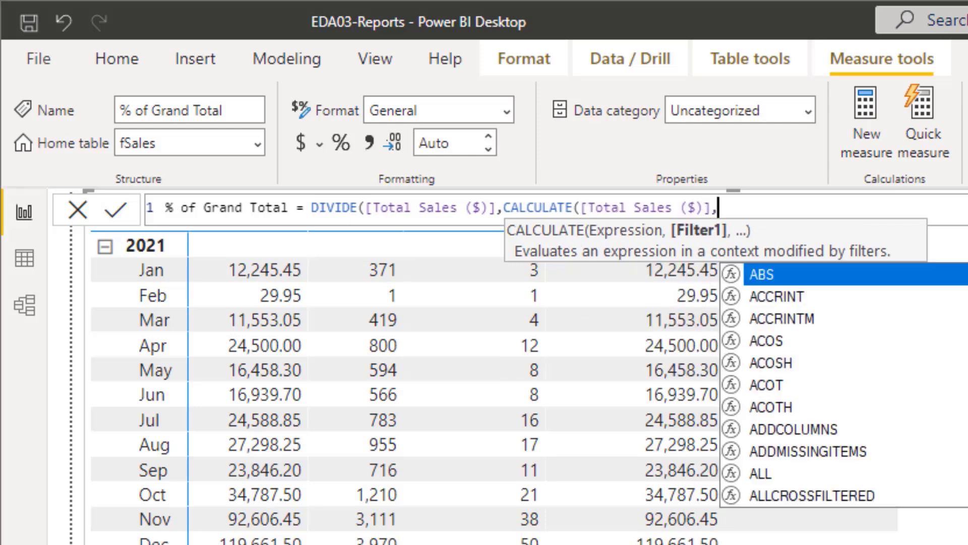
# Complete the % of Grand Total formula by adding ALL(fSales) as the CALCULATE filter and closing all the functions
pyautogui.write('all')
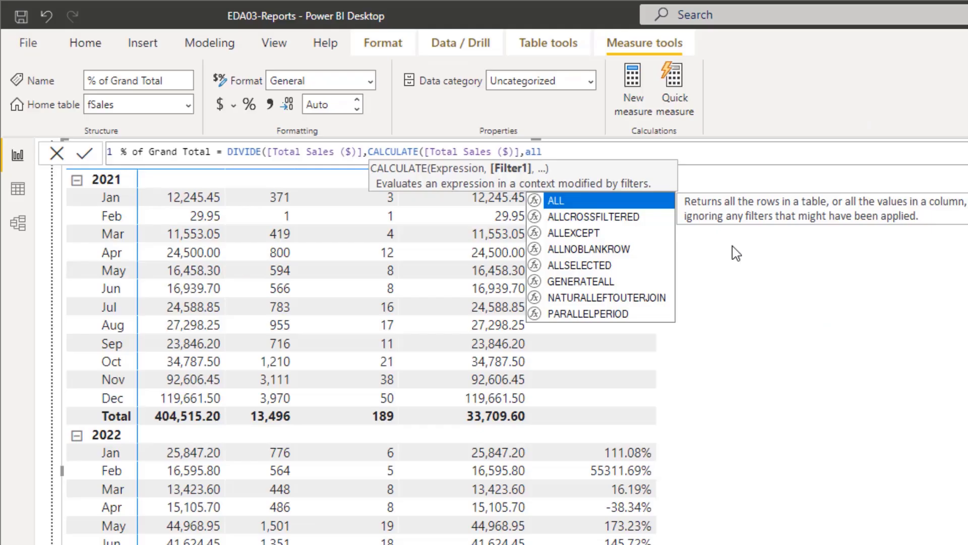
pyautogui.press('Tab')
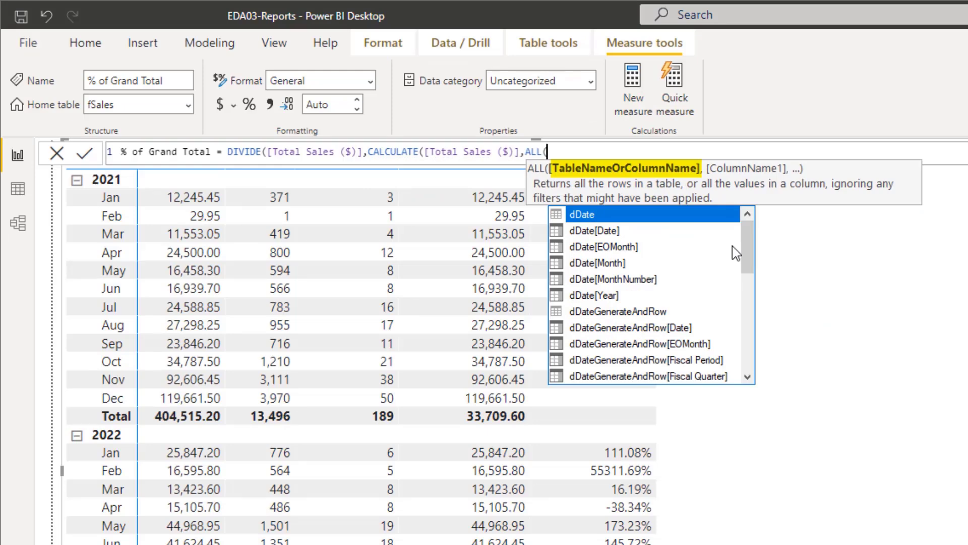
pyautogui.write('fs')
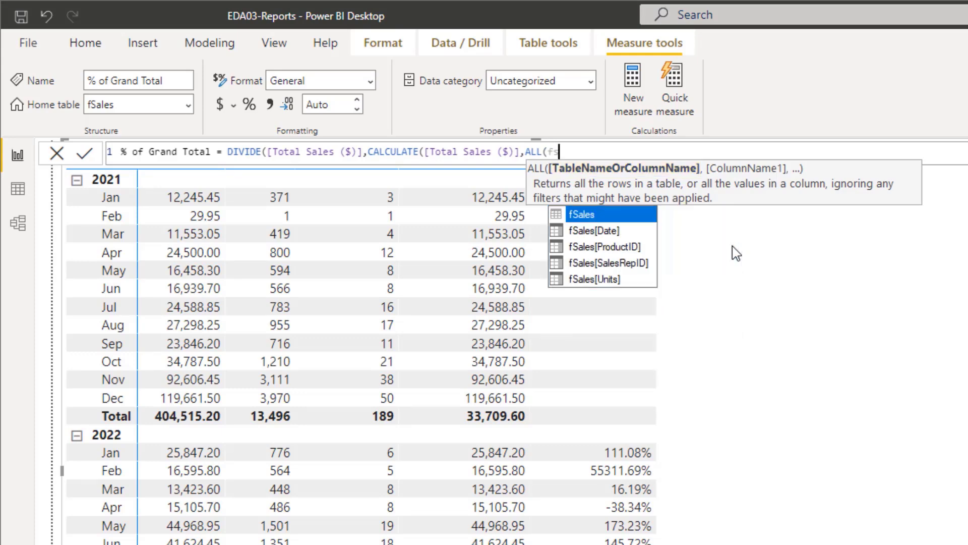
pyautogui.press('Tab')
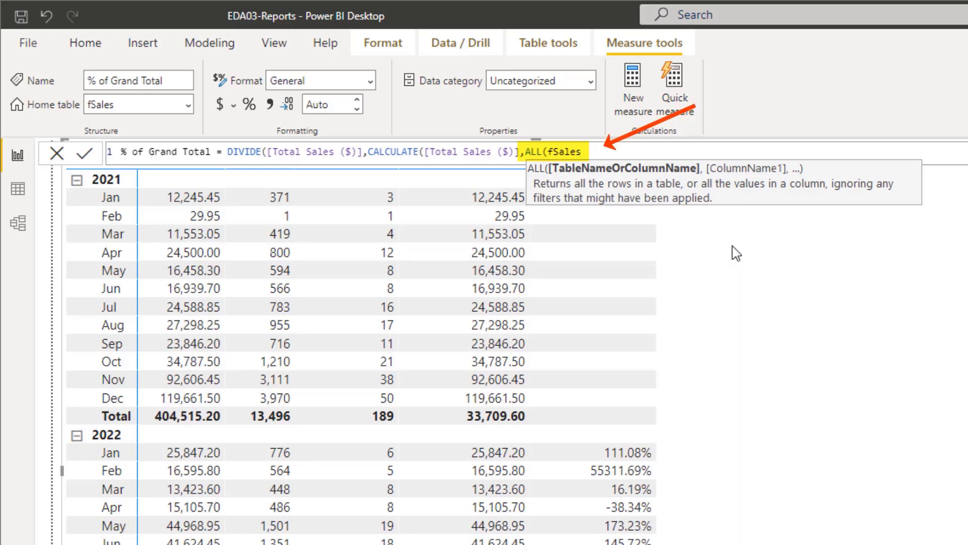
pyautogui.write(')')
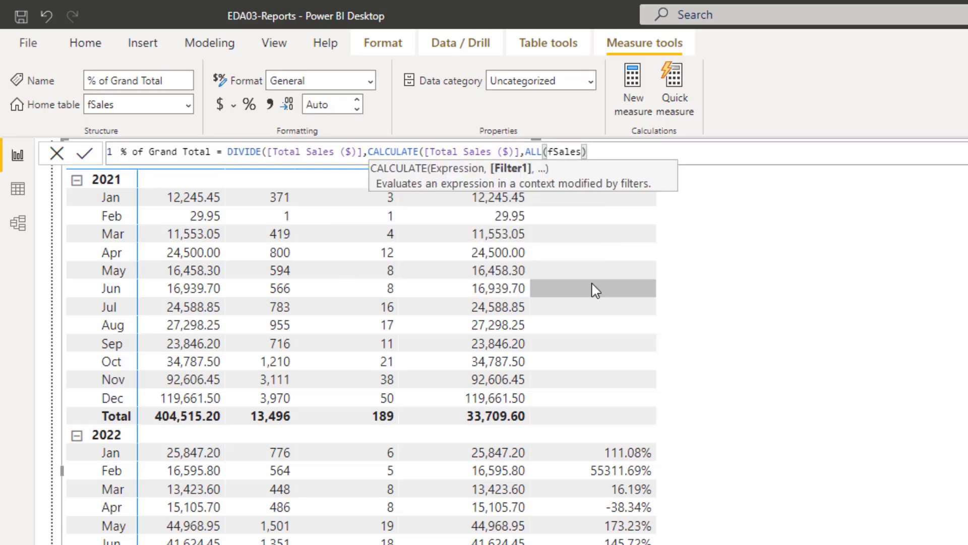
pyautogui.write('))')
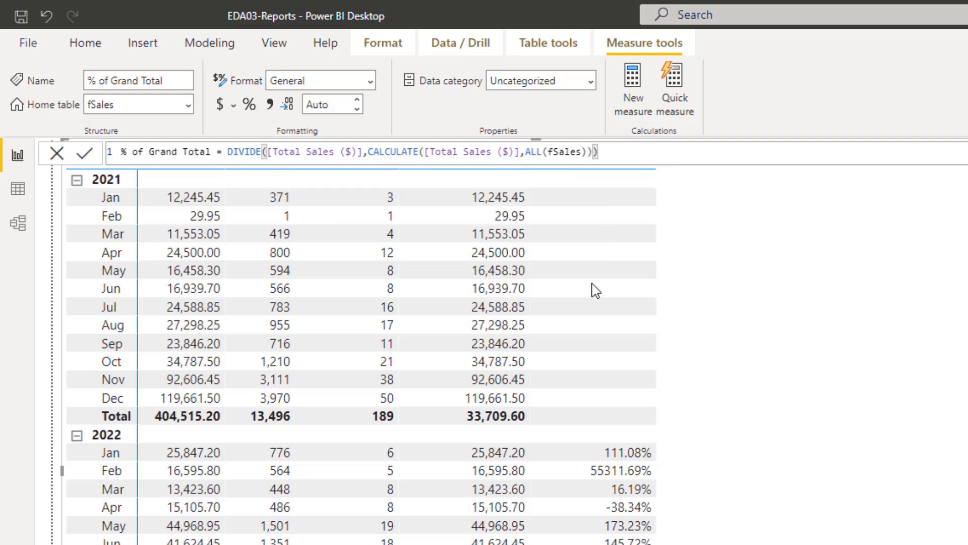
# Format the % of Grand Total measure as a percentage and add it to the matrix, checking the rows through 2023
pyautogui.click(244, 105)
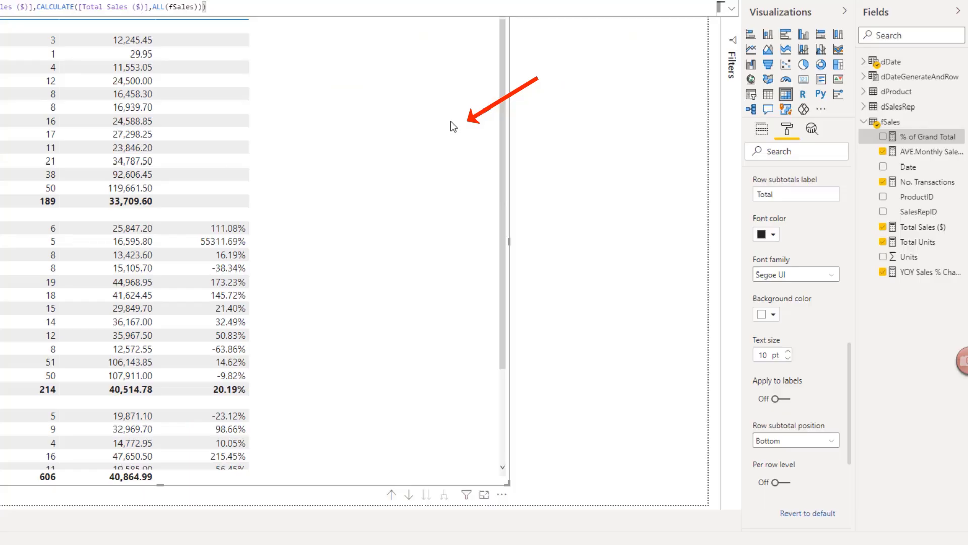
pyautogui.click(883, 137)
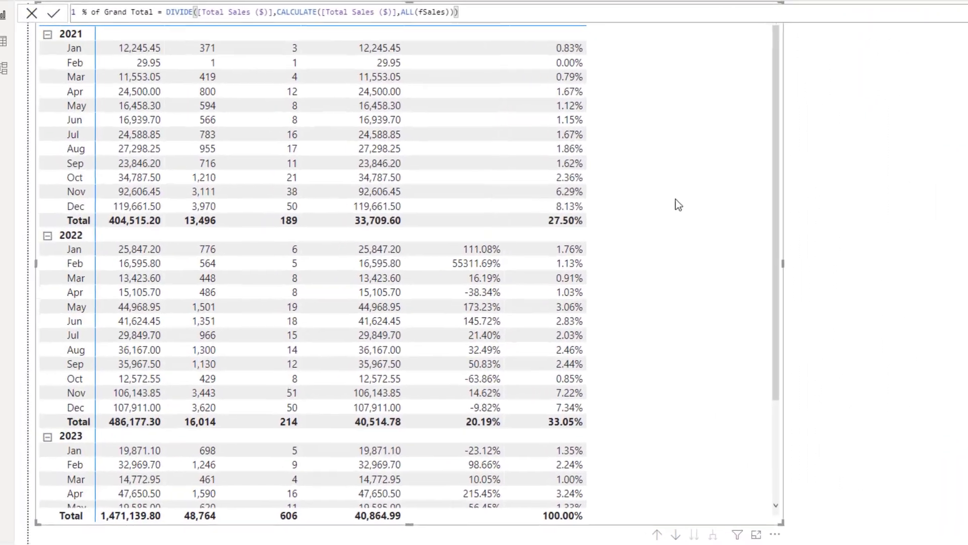
pyautogui.scroll(-3, 615, 218)
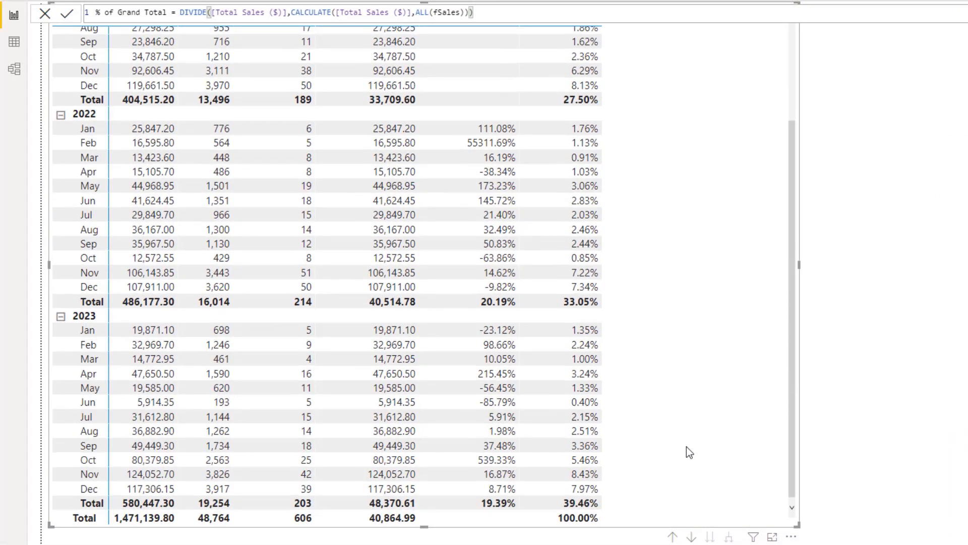
pyautogui.scroll(3, 685, 460)
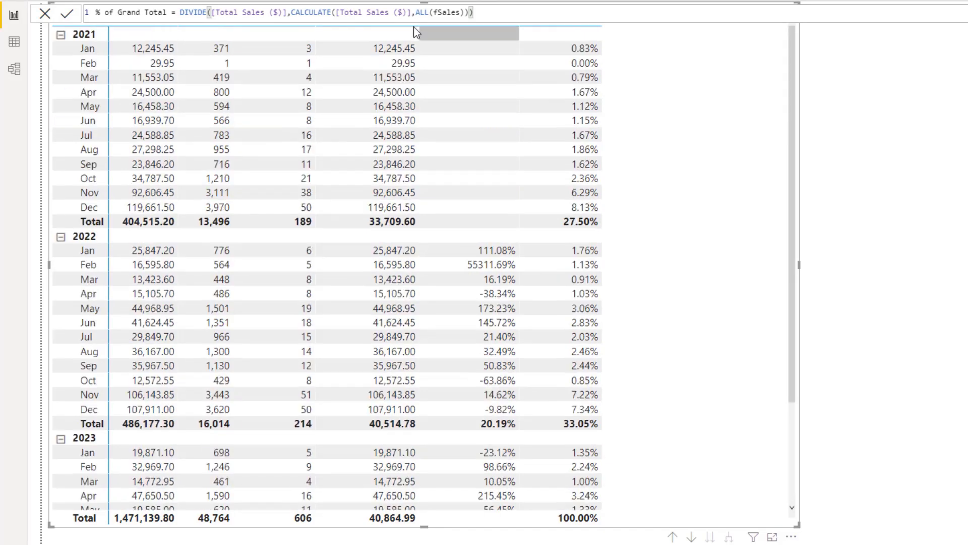
# Copy the whole % of Grand Total formula into a new measure and rename it % of Year Sales Total
pyautogui.moveTo(492, 11); pyautogui.dragTo(94, 12)
pyautogui.hotkey('ctrl', 'c')
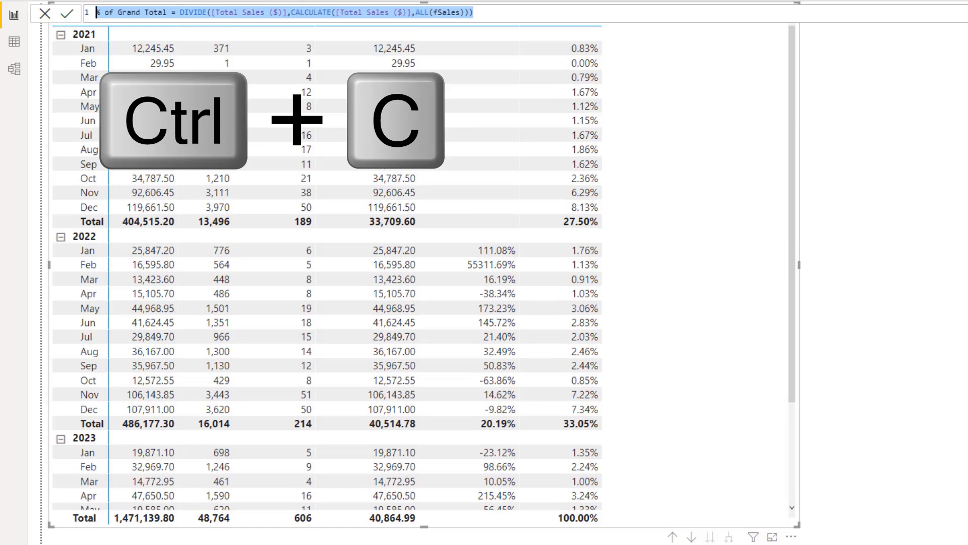
pyautogui.press('Escape')
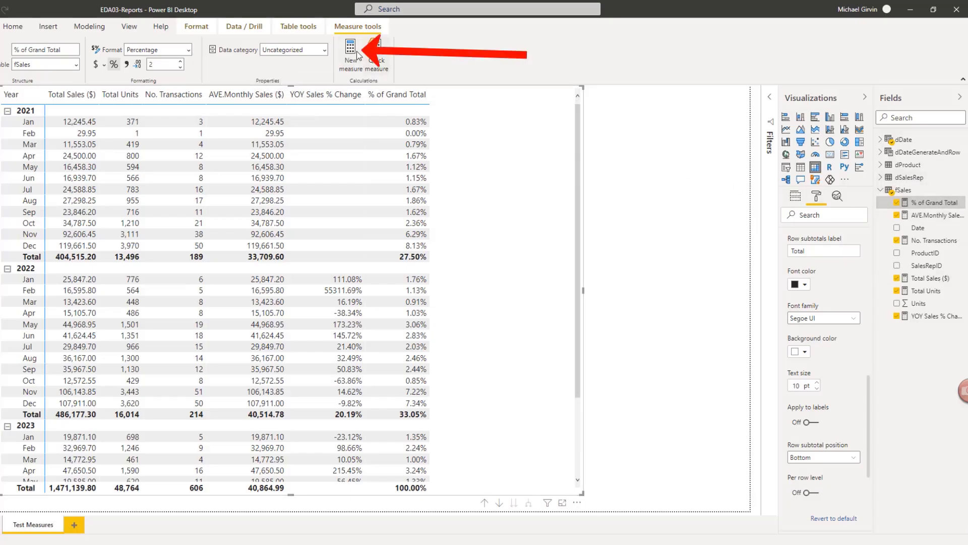
pyautogui.click(351, 56)
pyautogui.hotkey('ctrl', 'v')
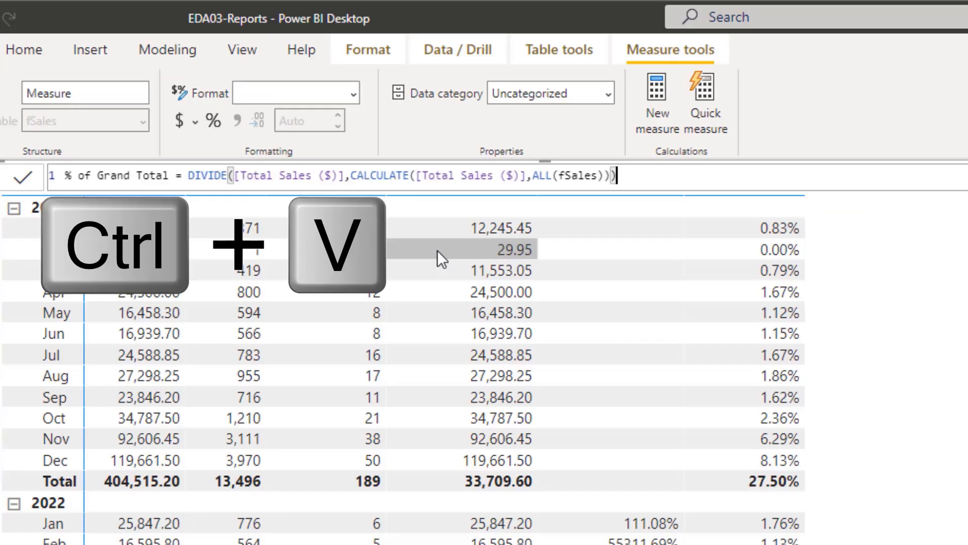
pyautogui.doubleClick(111, 175)
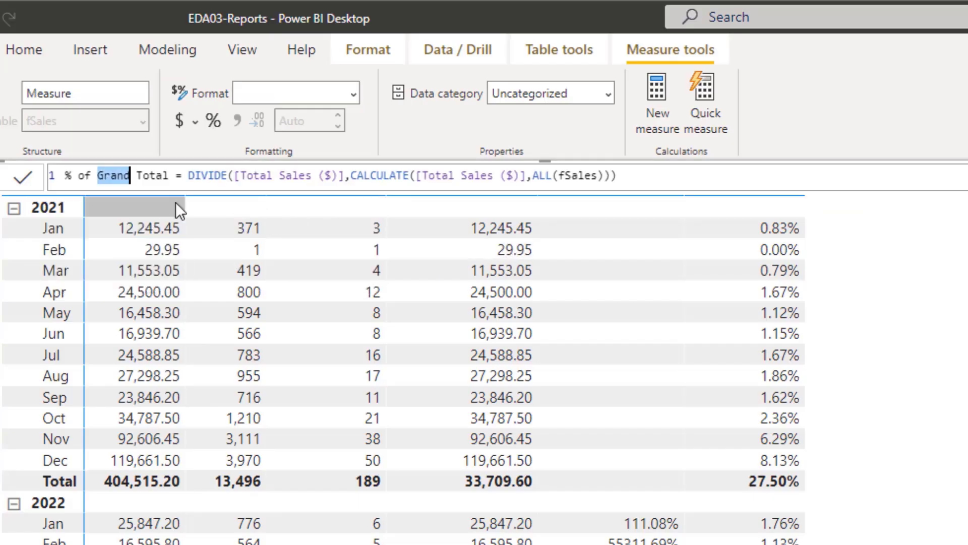
pyautogui.write('Year ')
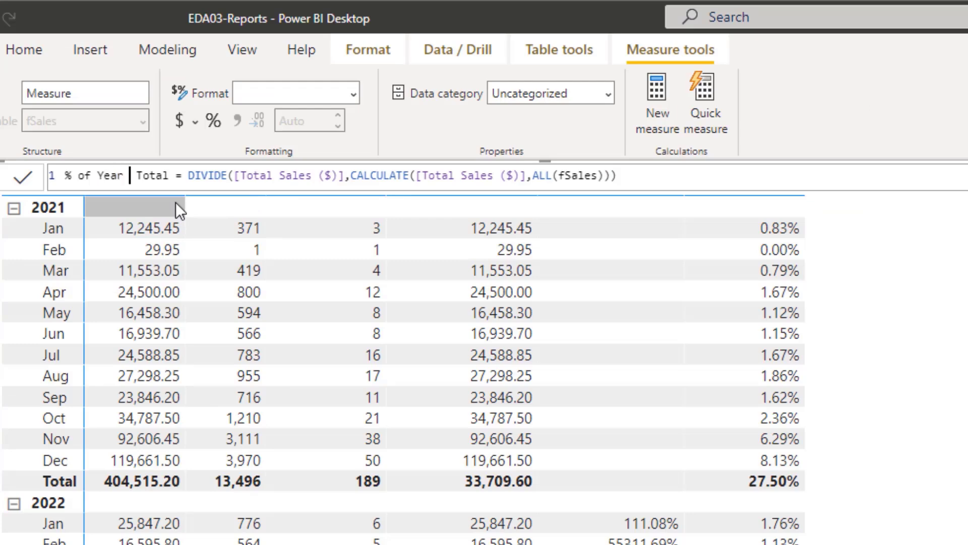
pyautogui.write('Sales')
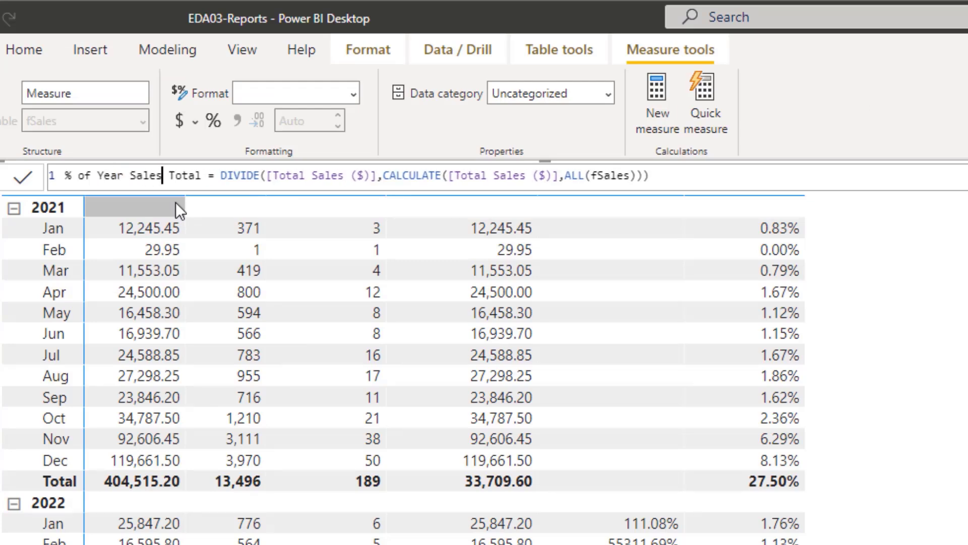
# Replace the ALL function with ALLEXCEPT in the % of Year Sales Total formula
pyautogui.click(583, 176)
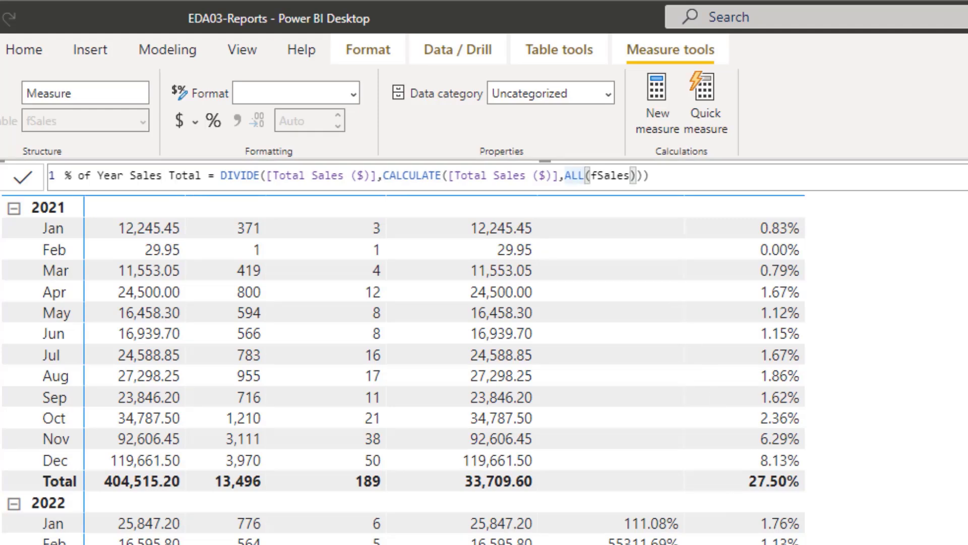
pyautogui.write('e')
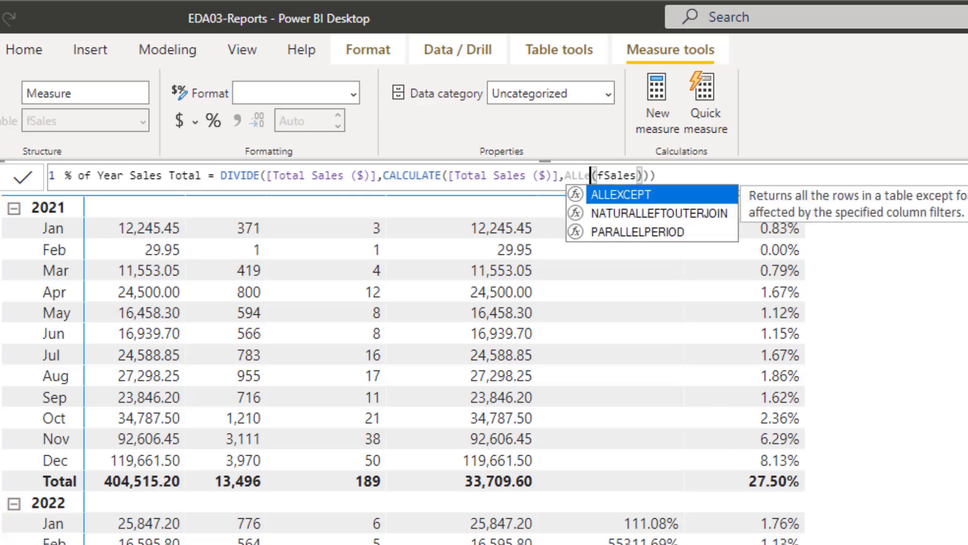
pyautogui.press('Tab')
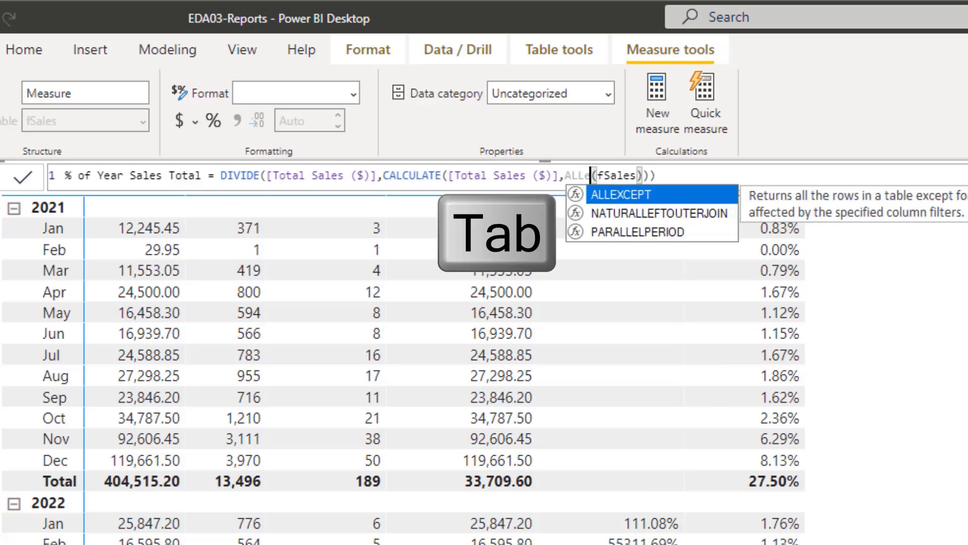
# Add dDate[Year] after fSales as the column whose filter ALLEXCEPT keeps, and commit the % of Year Sales Total formula
pyautogui.click(671, 173)
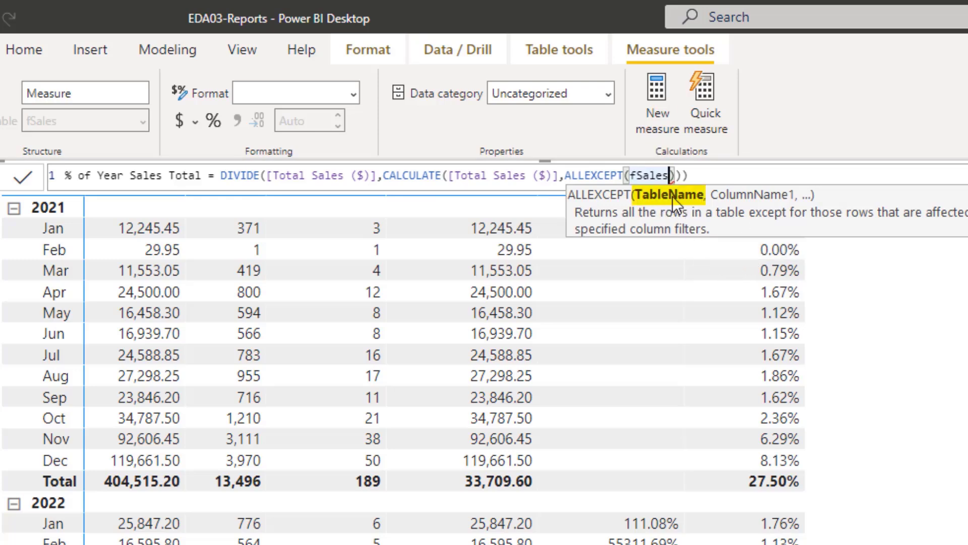
pyautogui.write(',')
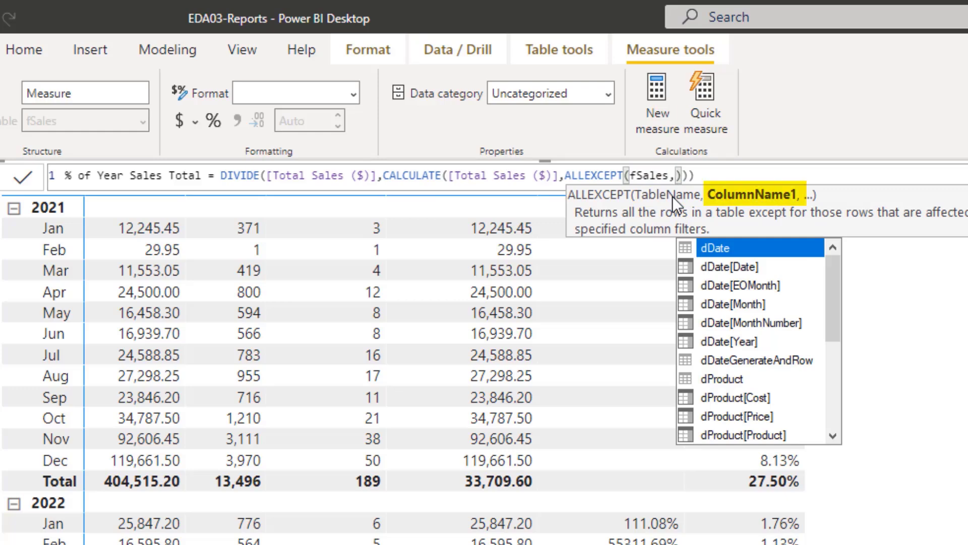
pyautogui.press('Down')
pyautogui.press('Down')
pyautogui.press('Down')
pyautogui.press('Down')
pyautogui.press('Down')
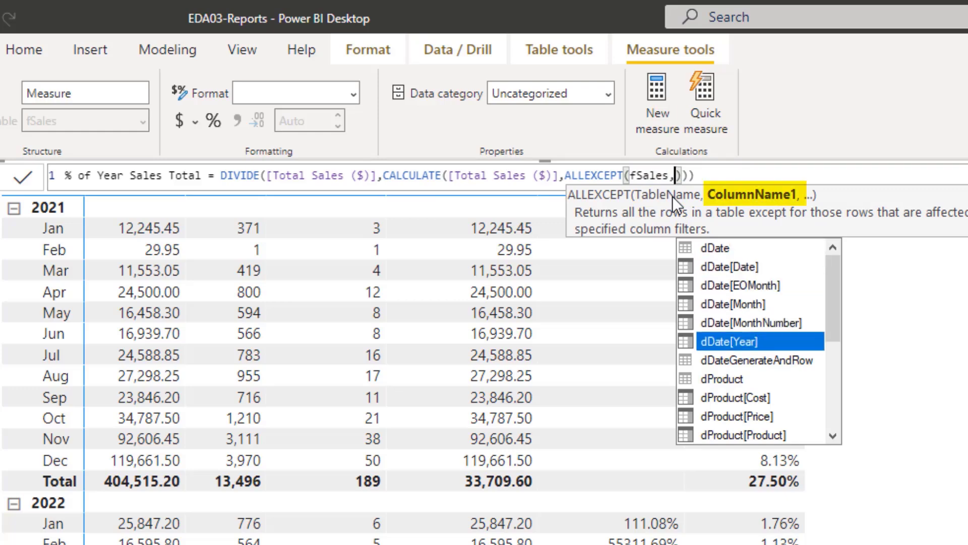
pyautogui.press('Tab')
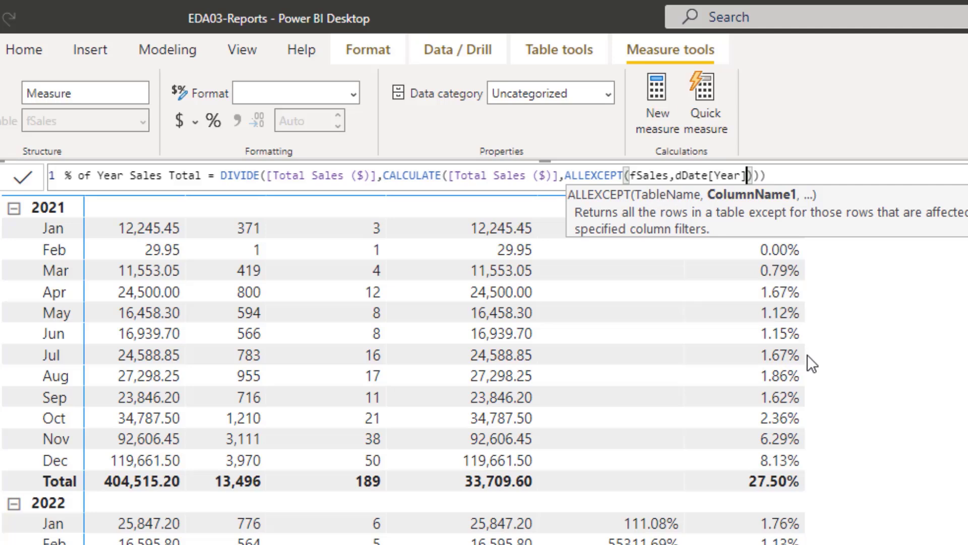
pyautogui.press('Return')
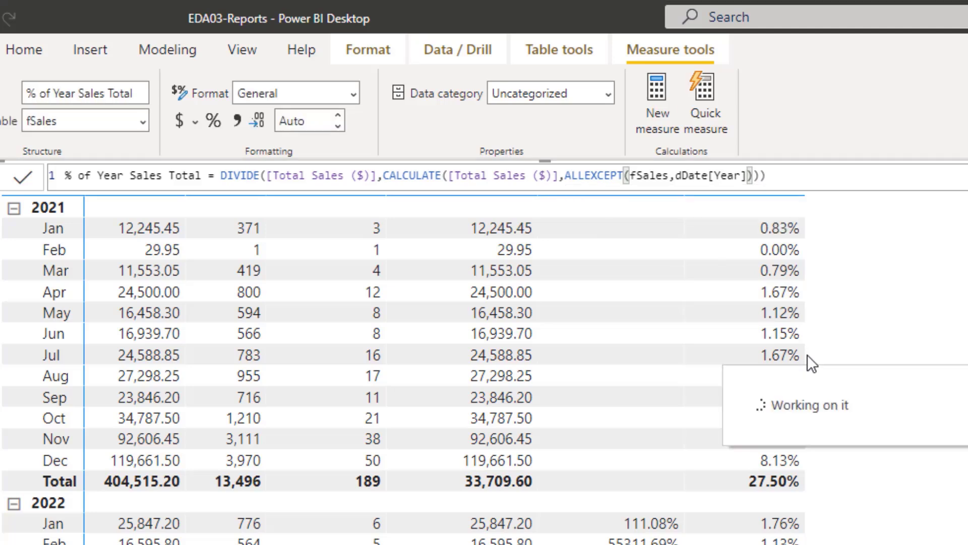
# Format % of Year Sales Total as a percentage and add it to the matrix, checking the yearly and grand total rows
pyautogui.click(217, 122)
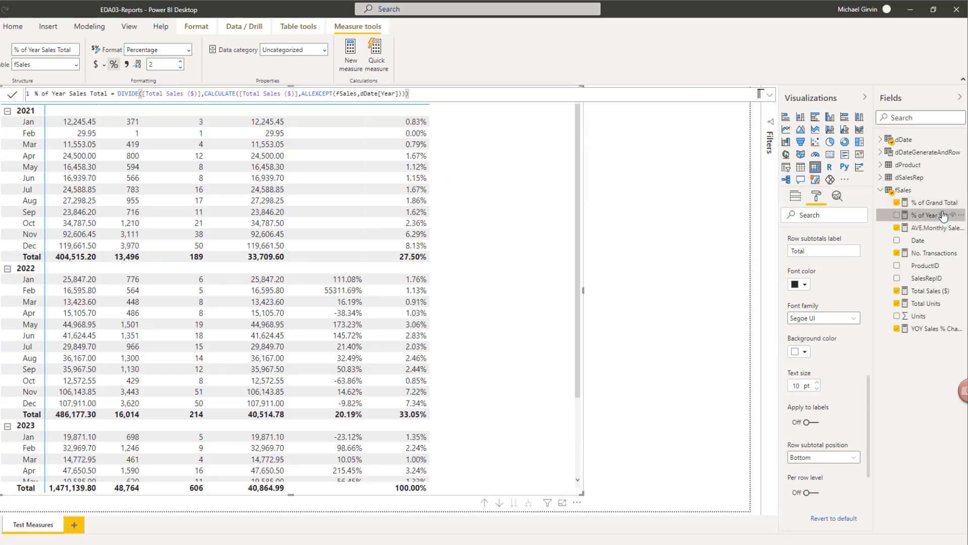
pyautogui.click(944, 216)
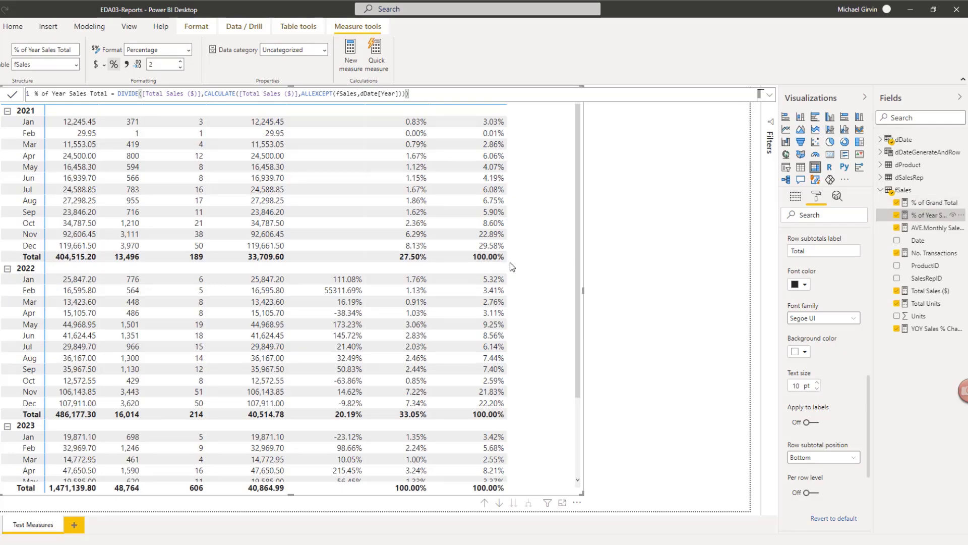
pyautogui.scroll(-3, 513, 266)
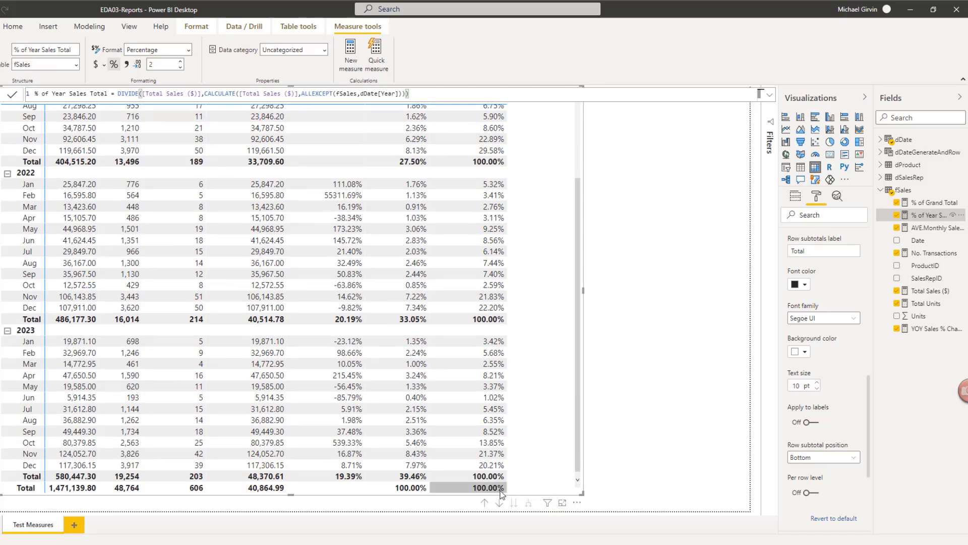
pyautogui.scroll(2, 442, 388)
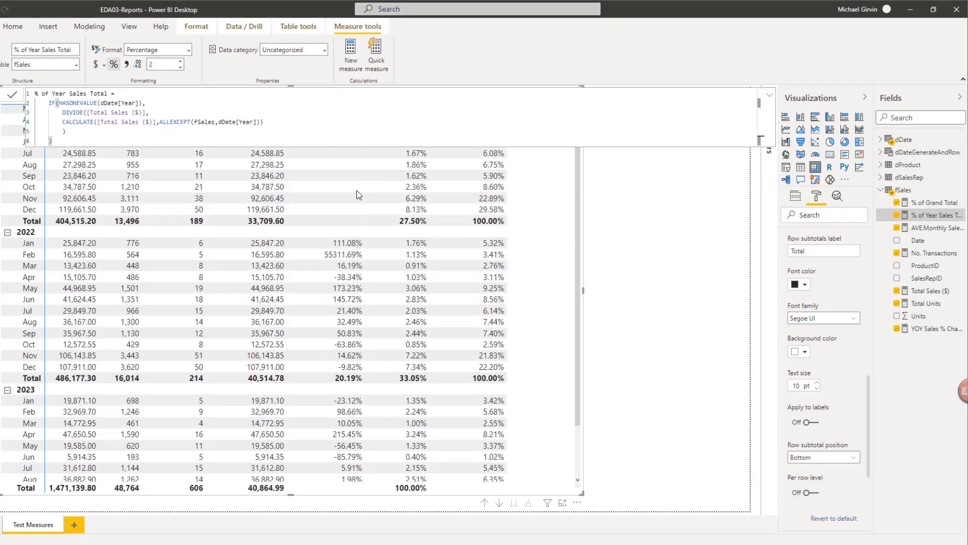
pyautogui.scroll(-2, 489, 353)
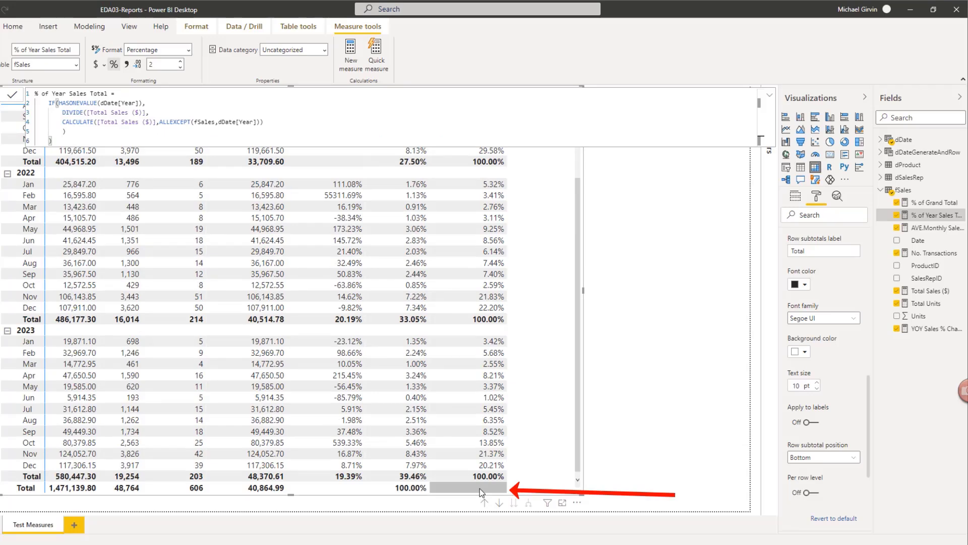
# Rename the % of Grand Total measure to % of Grand Total Sales in its formula and commit it
pyautogui.click(931, 202)
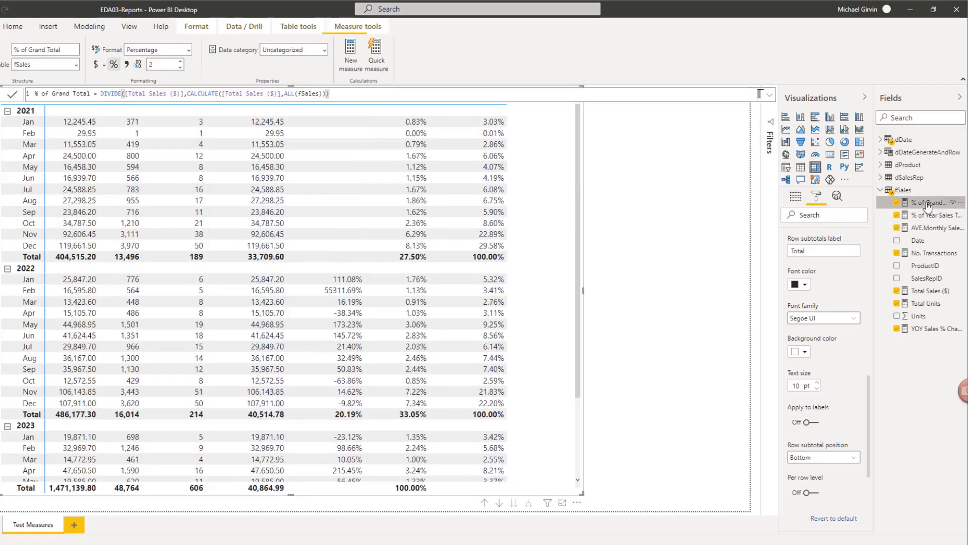
pyautogui.click(95, 94)
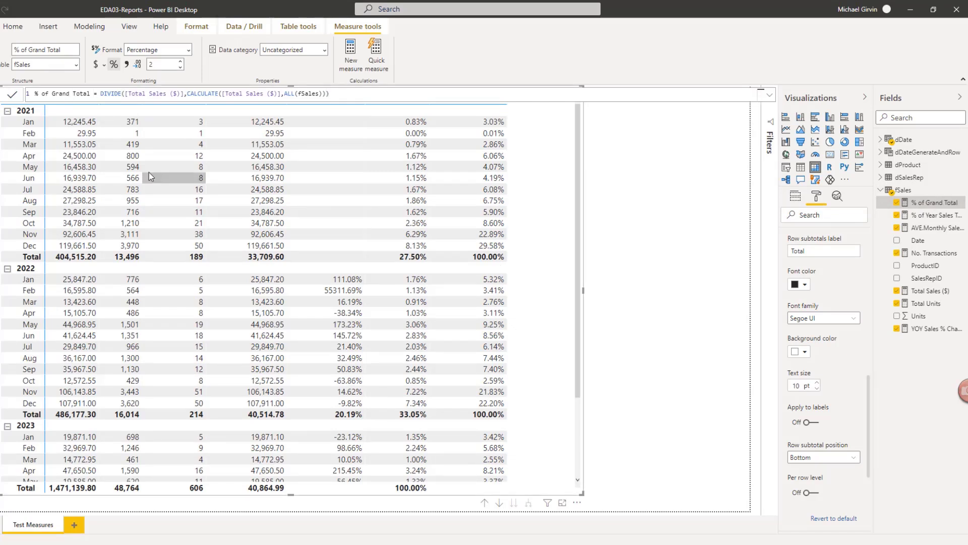
pyautogui.write('Sales')
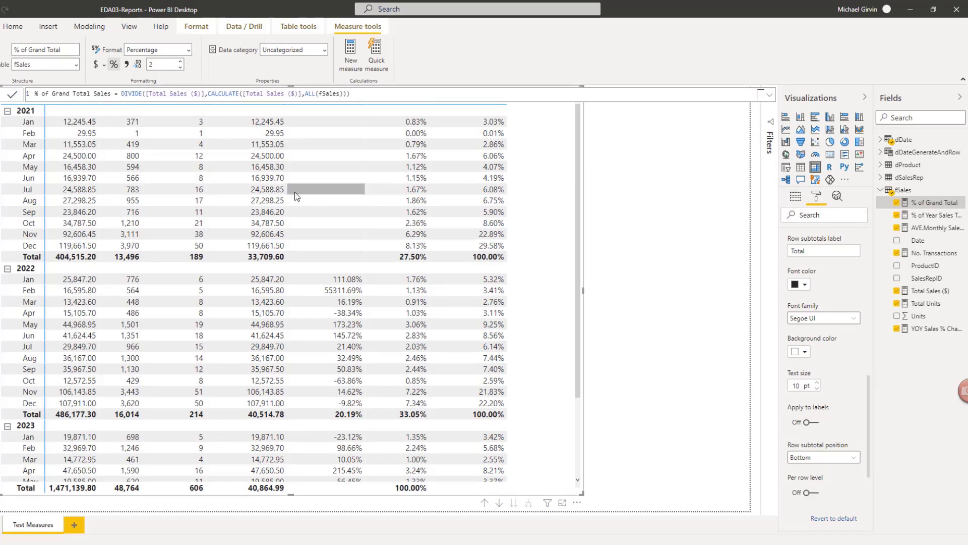
pyautogui.press('Return')
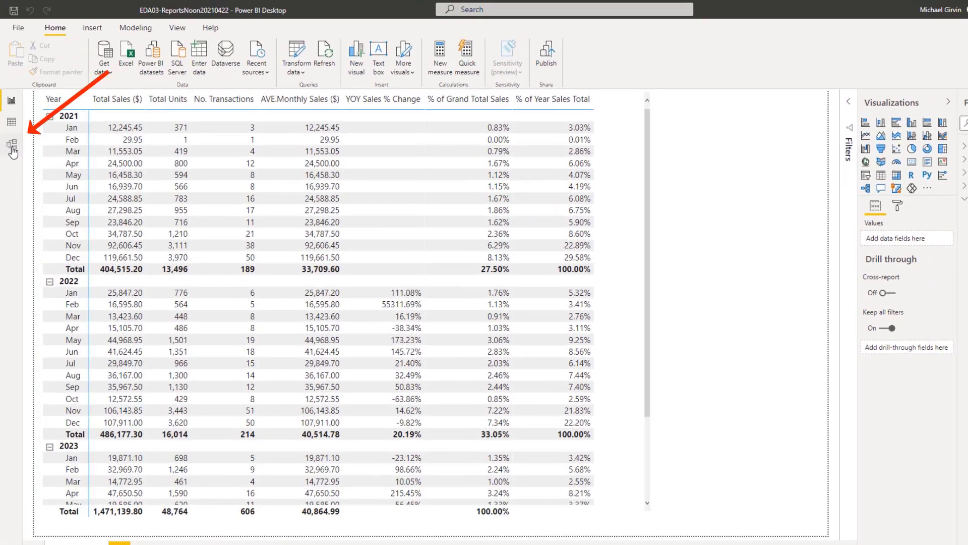
# Open the data model's relationship diagram and examine the columns and measures in the fSales table
pyautogui.click(12, 147)
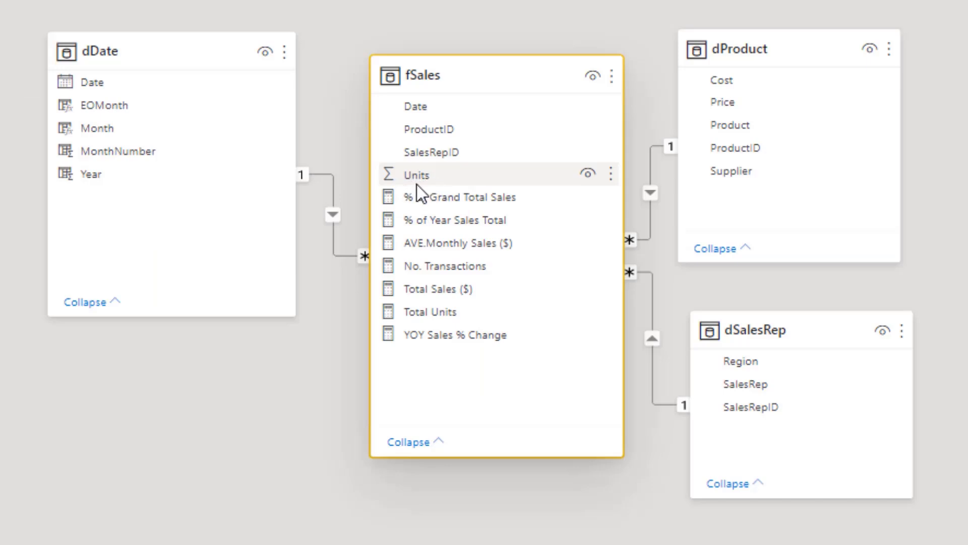
pyautogui.moveTo(454, 81)
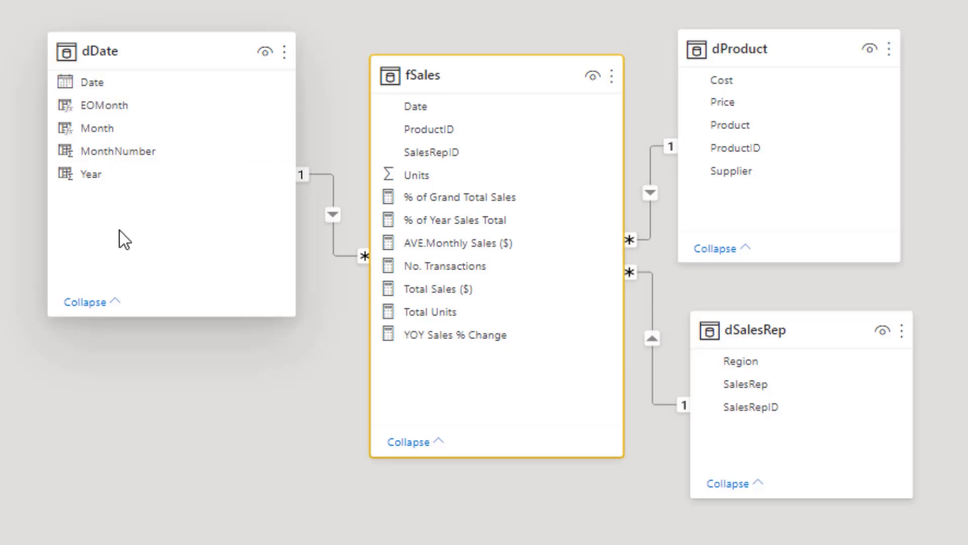
# Hide the Date, ProductID, SalesRepID and Units columns of the fSales table in report view
pyautogui.click(426, 108)
pyautogui.keyDown('shift'); pyautogui.click(435, 176); pyautogui.keyUp('shift')
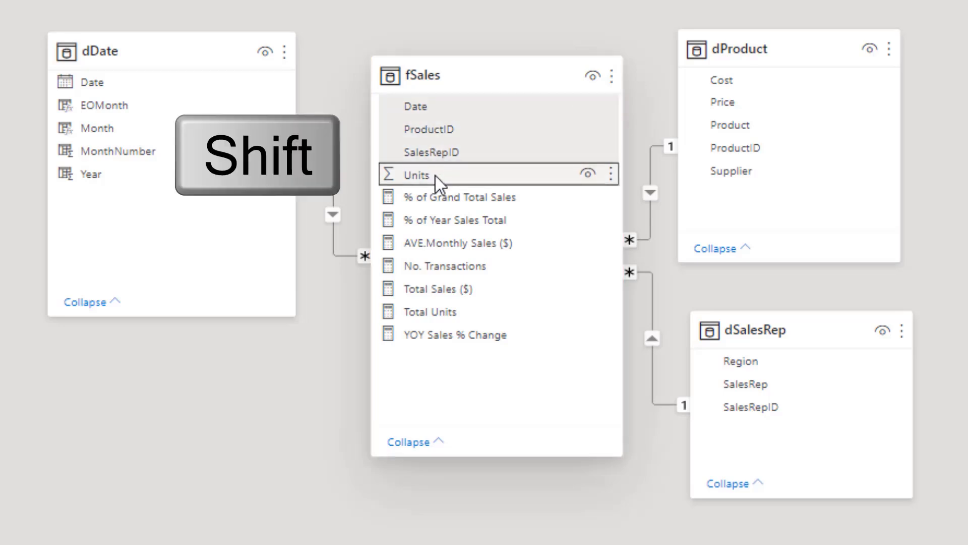
pyautogui.rightClick(431, 132)
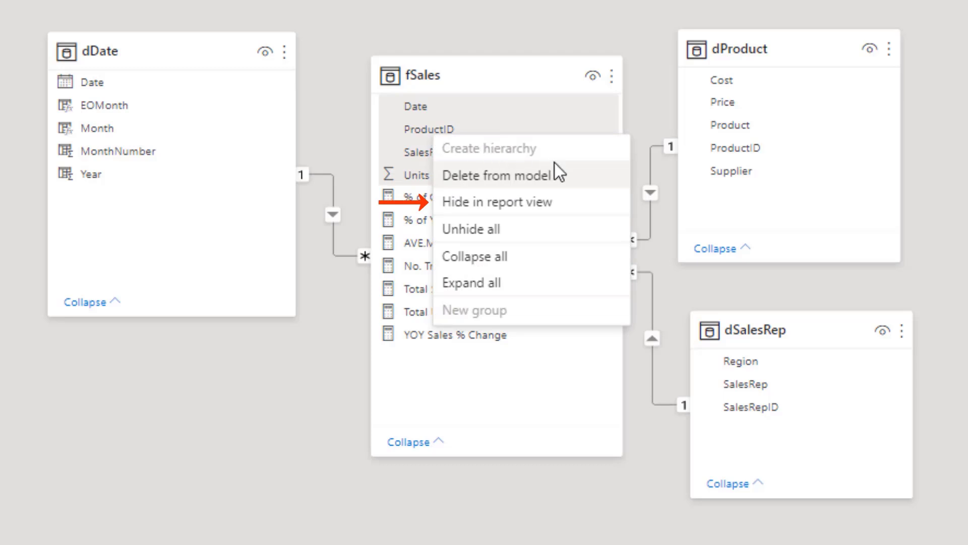
pyautogui.click(590, 211)
# Hide the EOMonth and MonthNumber columns of the dDate table in report view
pyautogui.click(133, 107)
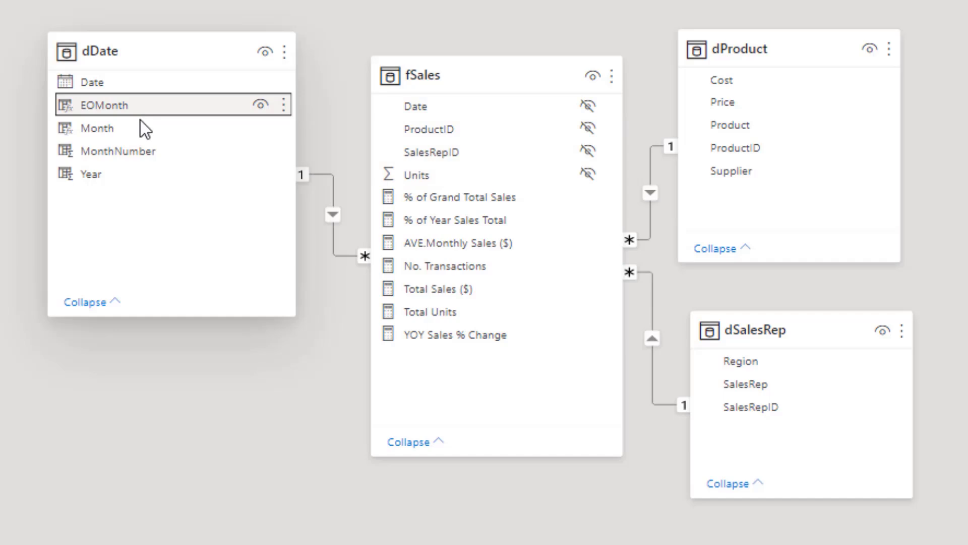
pyautogui.keyDown('ctrl'); pyautogui.click(144, 158); pyautogui.keyUp('ctrl')
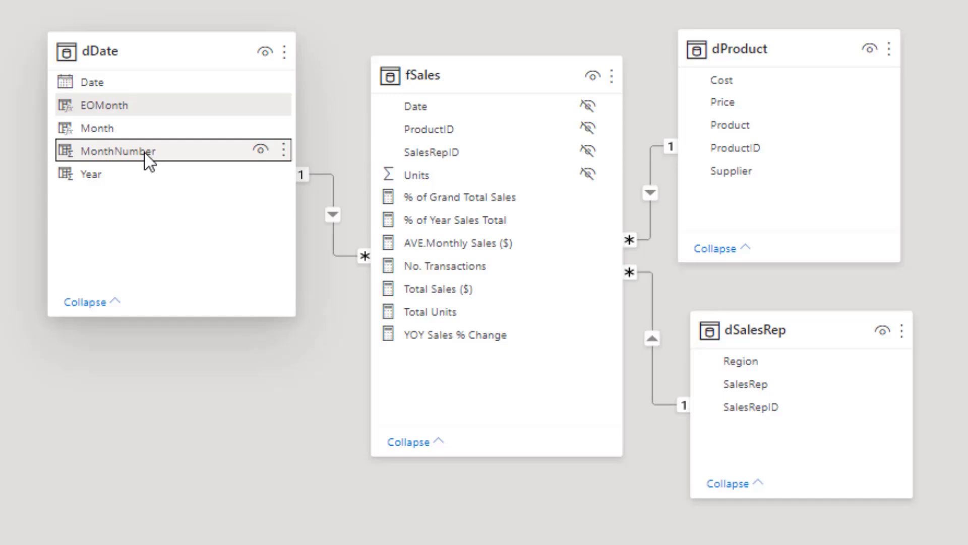
pyautogui.rightClick(144, 153)
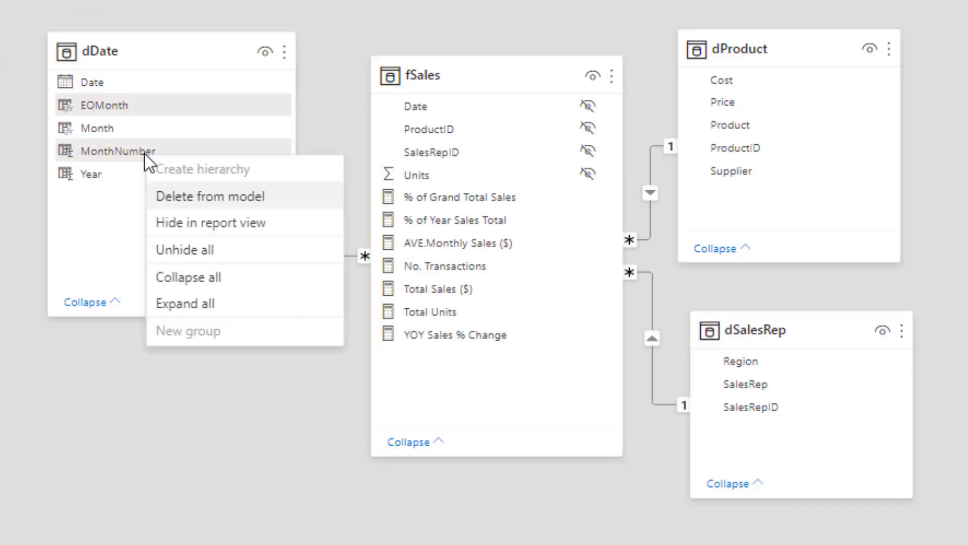
pyautogui.click(176, 224)
# Hide Cost, Price and ProductID in the dProduct table and SalesRepID in the dSalesRep table in report view
pyautogui.keyDown('ctrl'); pyautogui.click(758, 76); pyautogui.keyUp('ctrl')
pyautogui.keyDown('ctrl'); pyautogui.click(748, 101); pyautogui.keyUp('ctrl')
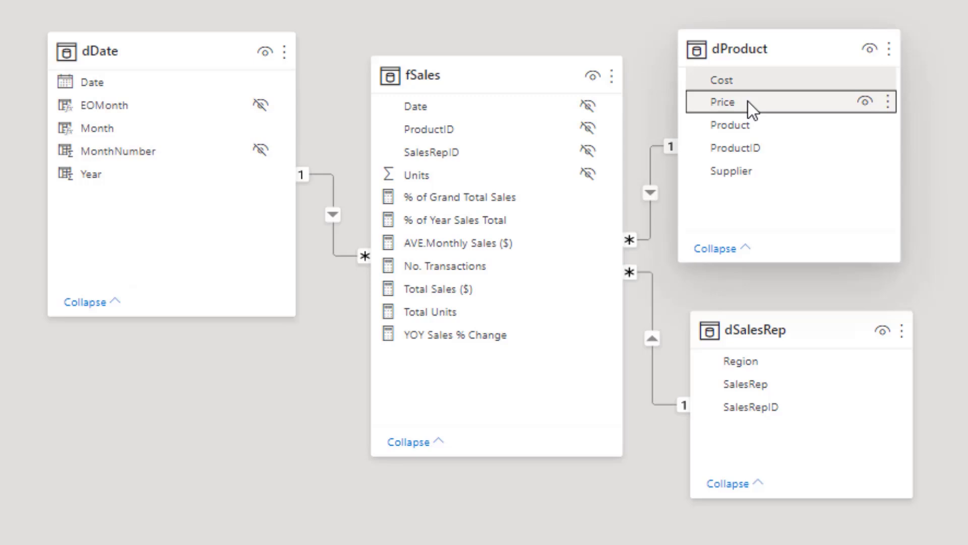
pyautogui.keyDown('ctrl'); pyautogui.click(740, 156); pyautogui.keyUp('ctrl')
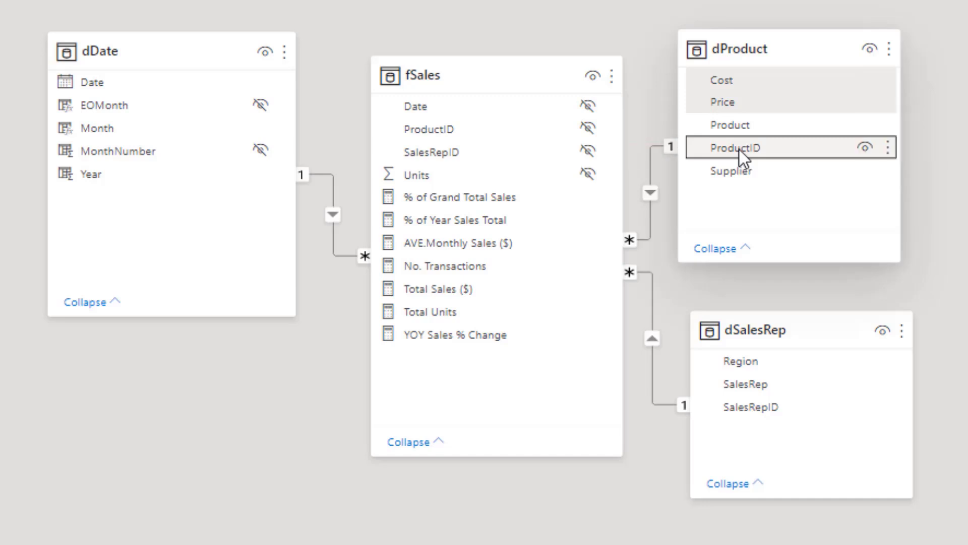
pyautogui.rightClick(786, 148)
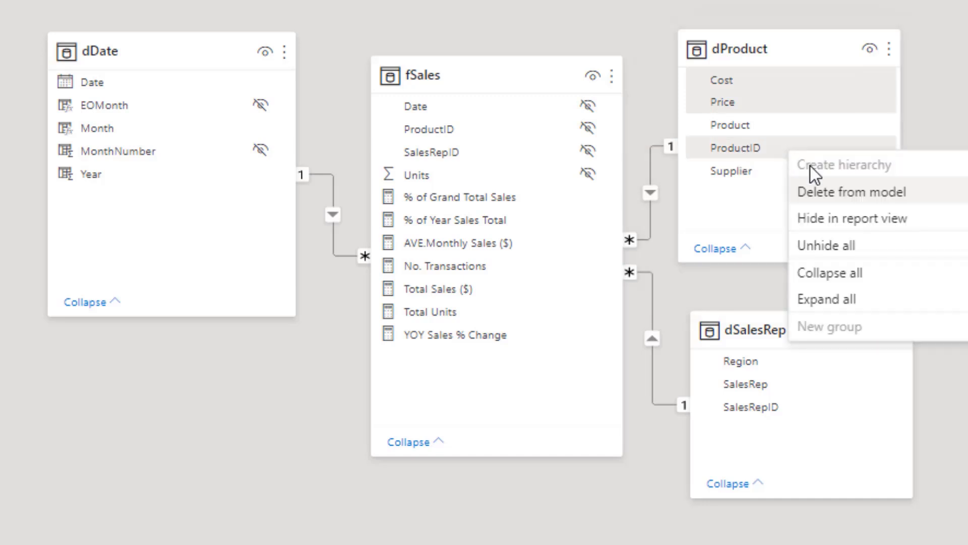
pyautogui.click(840, 222)
pyautogui.rightClick(761, 413)
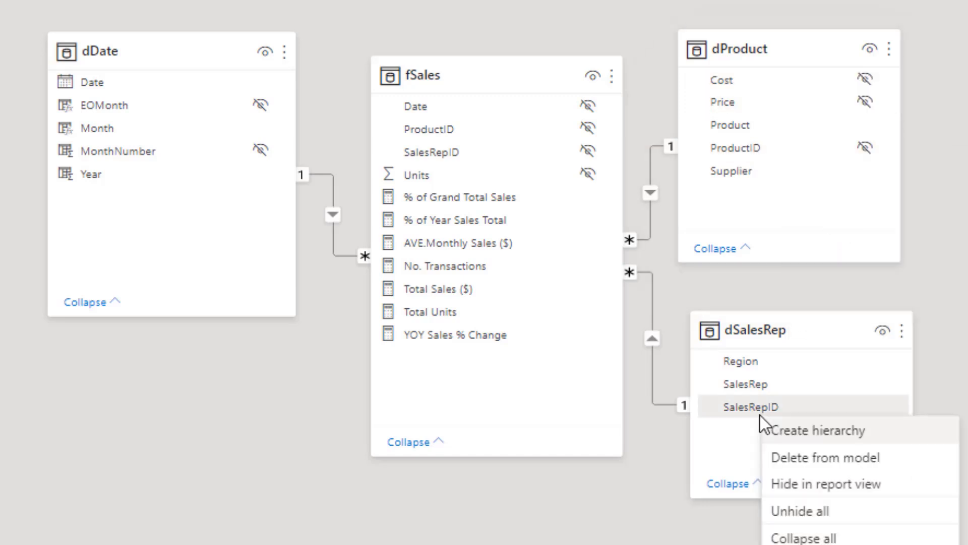
pyautogui.click(861, 488)
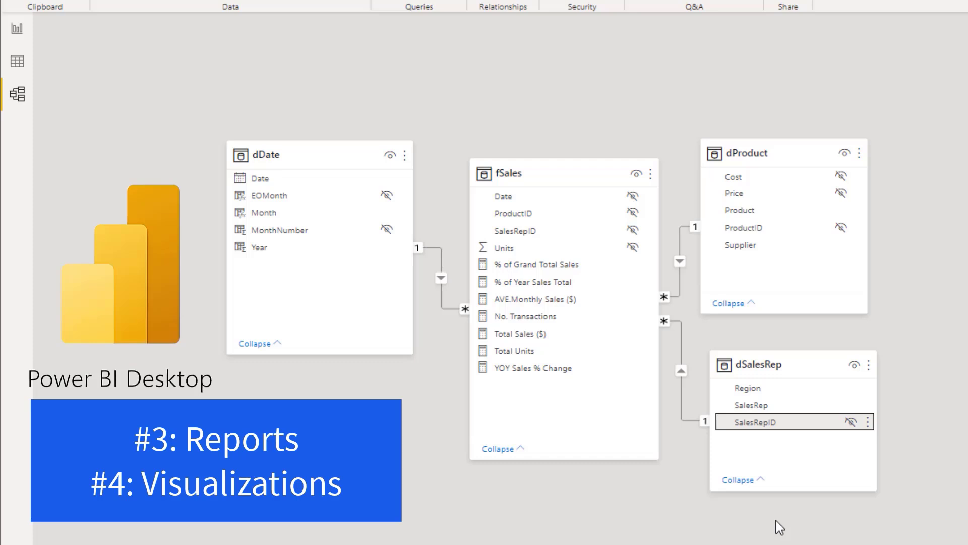
# Return to the report and add a new page named Year Month Sales Report
pyautogui.click(19, 31)
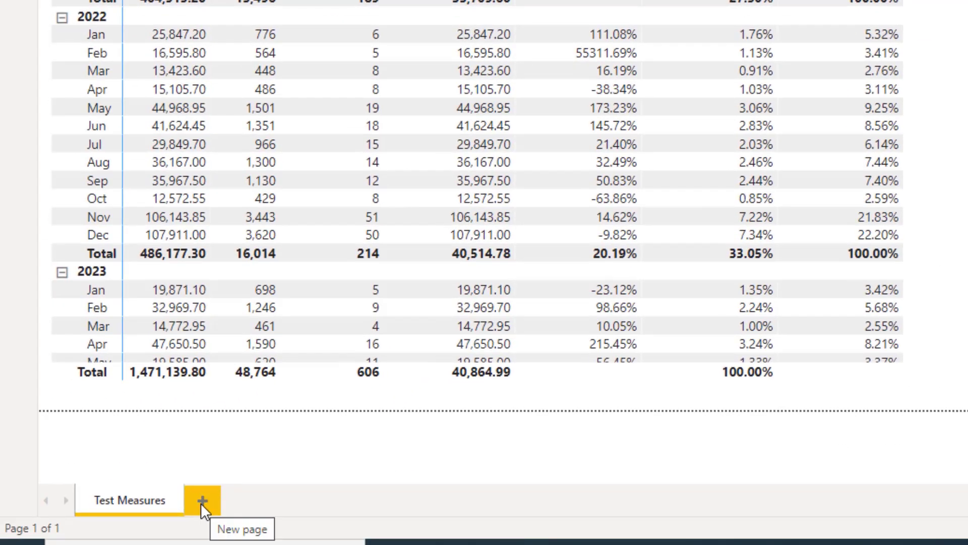
pyautogui.click(200, 503)
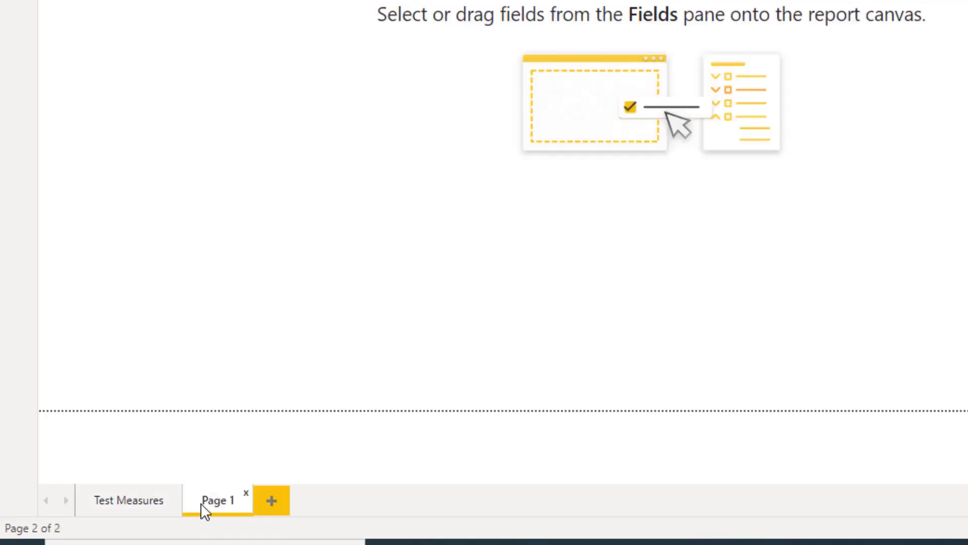
pyautogui.write('Year Month Sales Report')
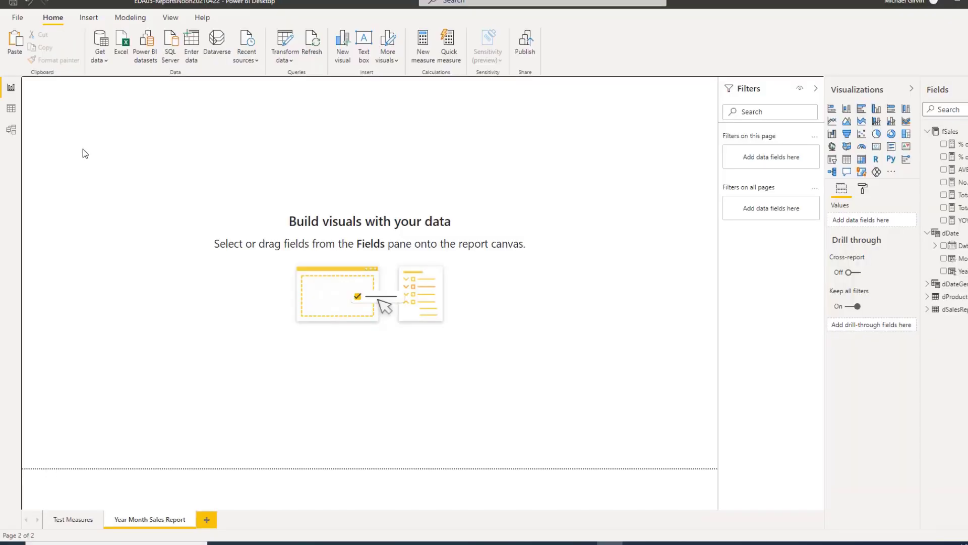
# Create a matrix with dDate Year and Month as rows and Total Sales ($) as values
pyautogui.click(863, 160)
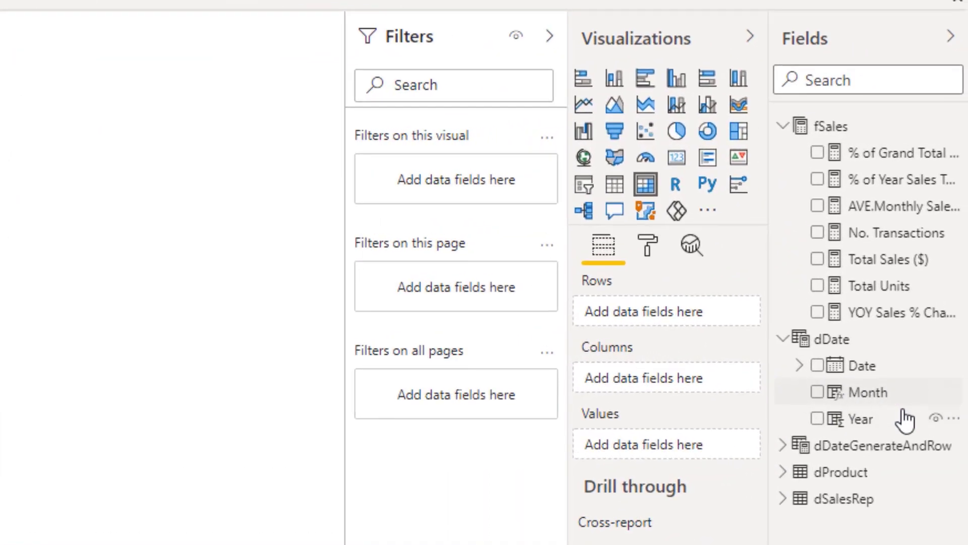
pyautogui.moveTo(861, 426); pyautogui.dragTo(671, 310)
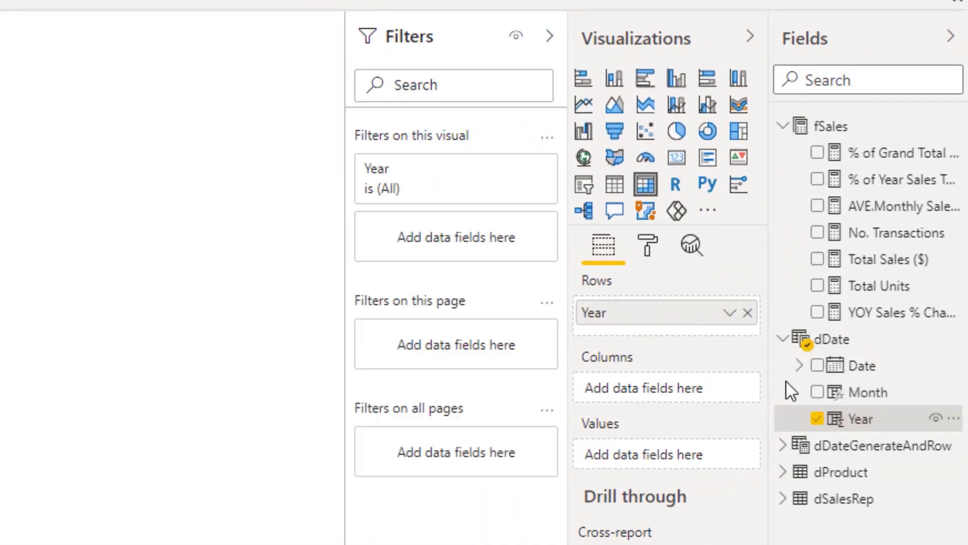
pyautogui.moveTo(853, 396); pyautogui.dragTo(646, 325)
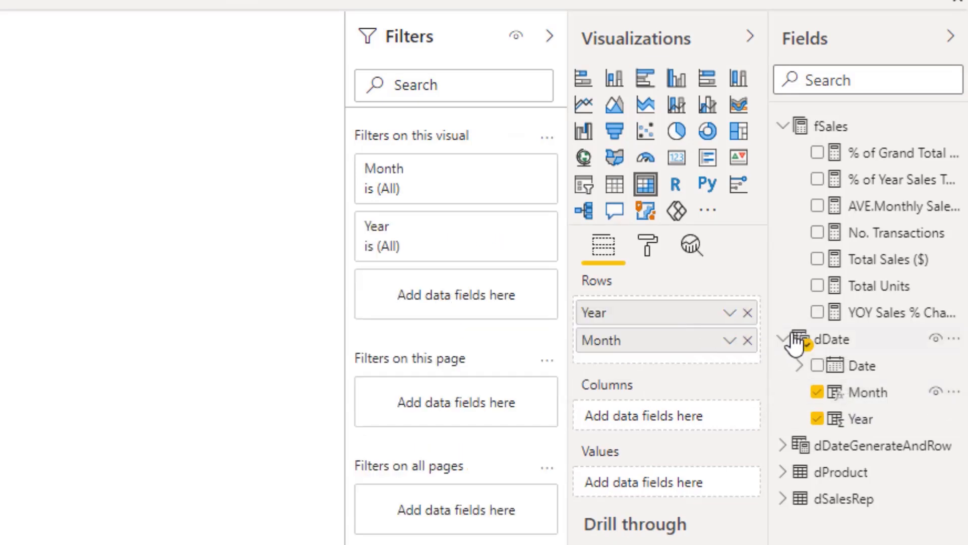
pyautogui.click(817, 259)
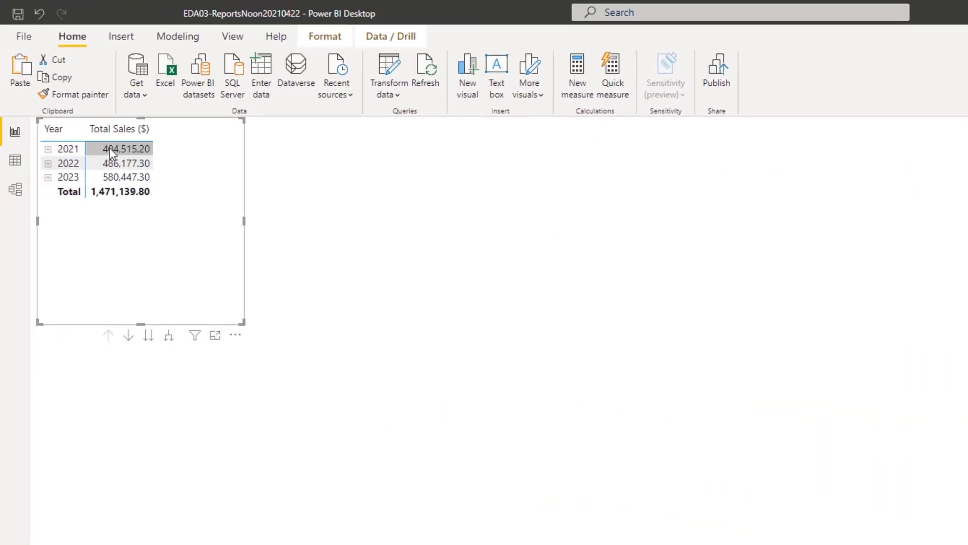
# Expand the matrix's entire Year level to list the months under every year
pyautogui.rightClick(82, 166)
pyautogui.moveTo(119, 180)
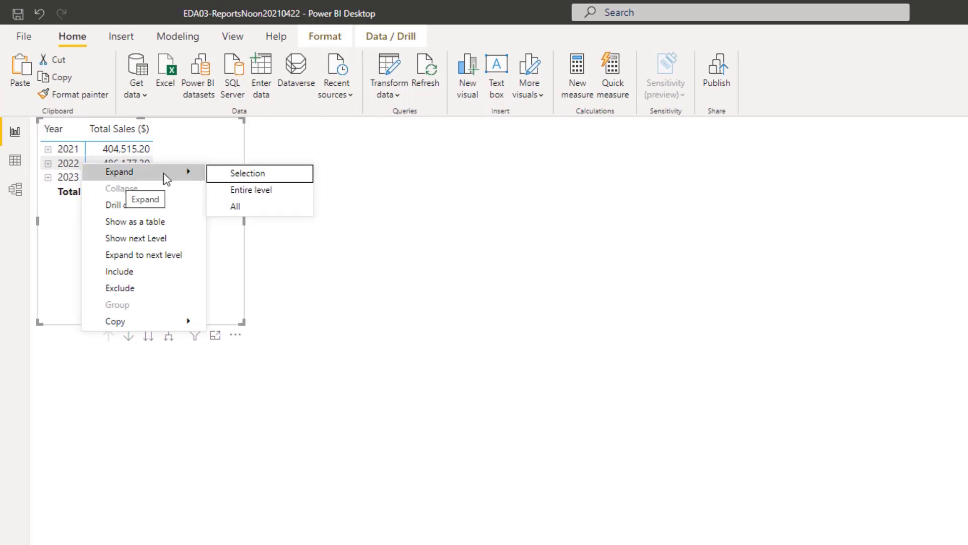
pyautogui.click(281, 189)
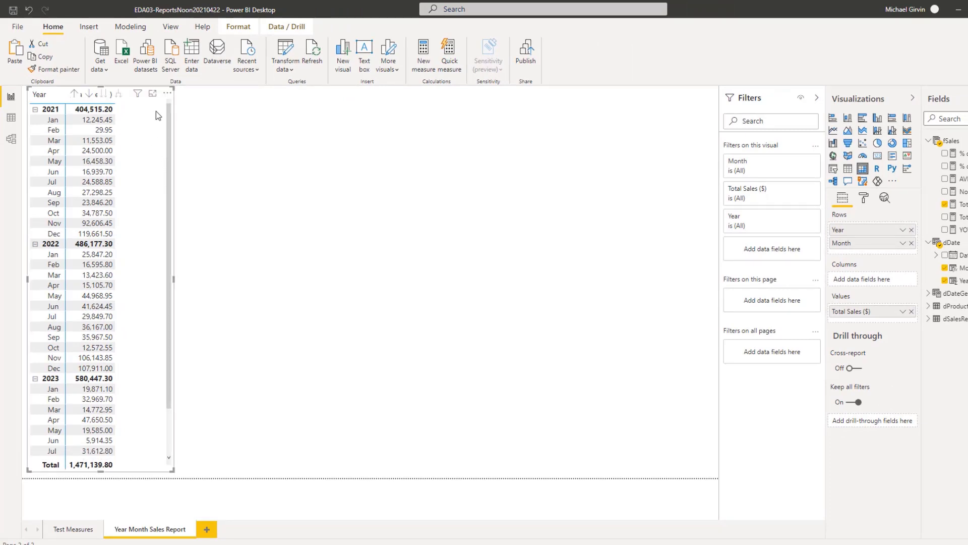
# Duplicate the matrix on the same page and place the copy to the right of the original
pyautogui.hotkey('ctrl', 'c')
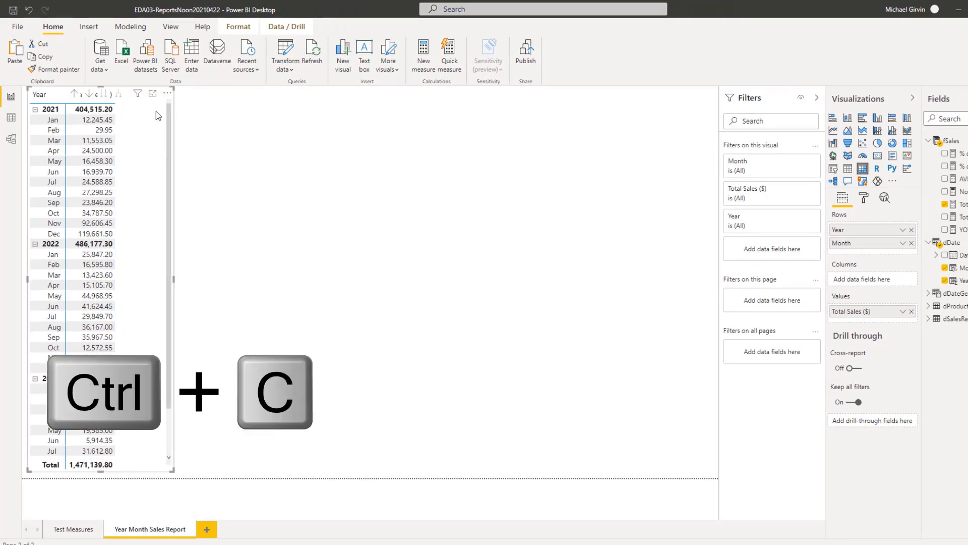
pyautogui.click(270, 166)
pyautogui.hotkey('ctrl', 'v')
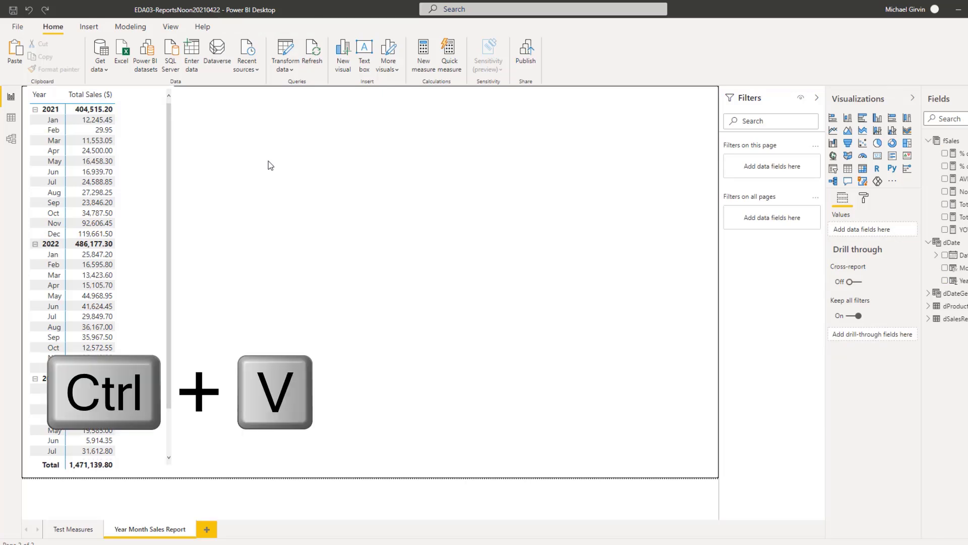
pyautogui.moveTo(279, 176); pyautogui.dragTo(382, 176)
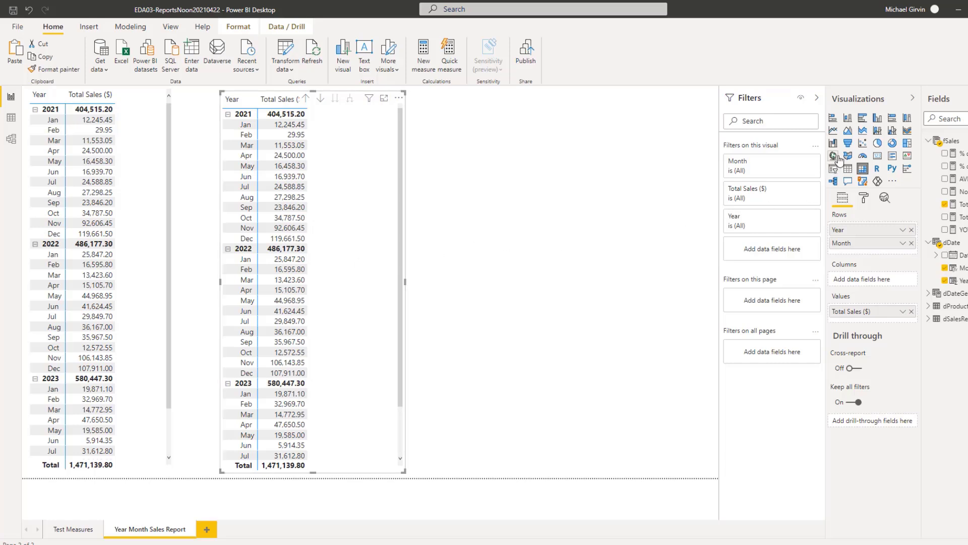
# Convert the copied matrix to a line chart and resize it to fill the page width beside the original matrix
pyautogui.click(833, 132)
pyautogui.moveTo(406, 472); pyautogui.dragTo(702, 347)
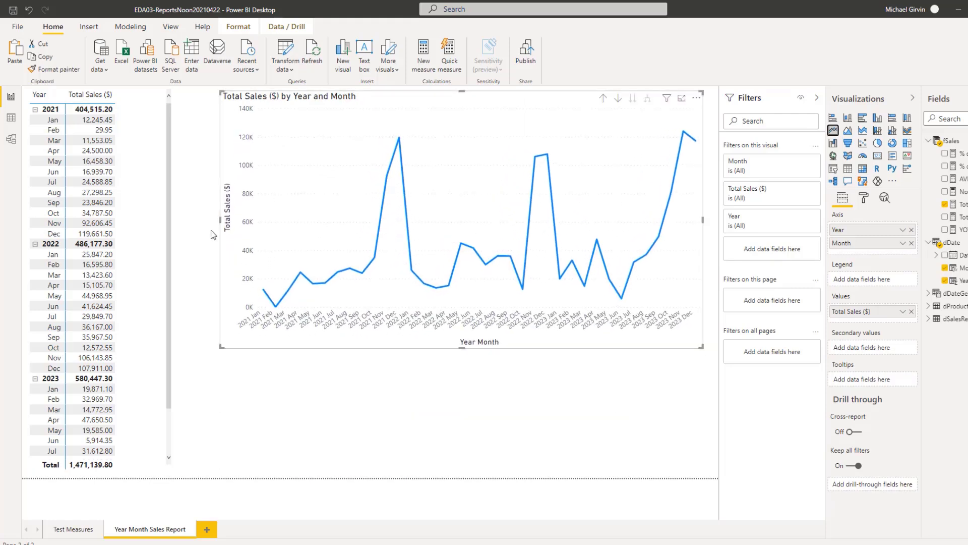
pyautogui.moveTo(221, 221); pyautogui.dragTo(191, 221)
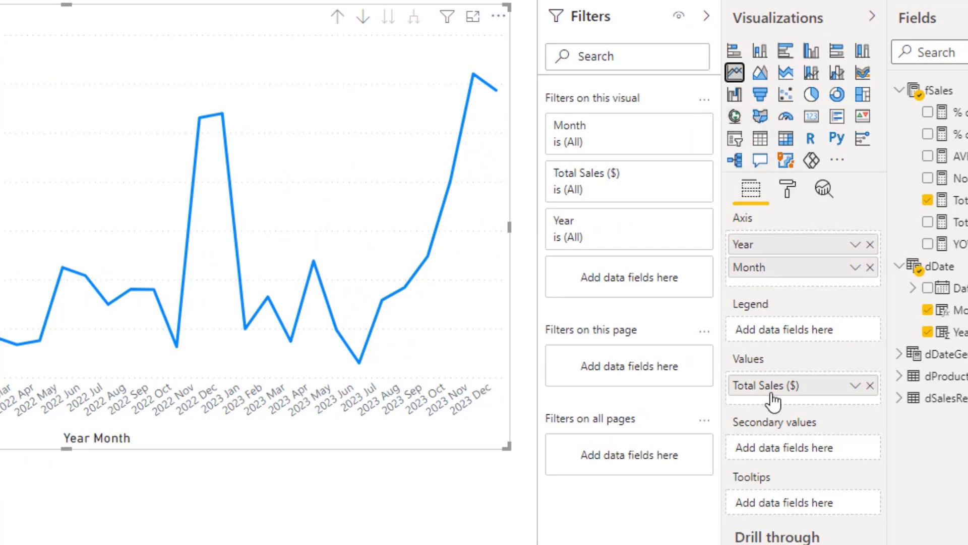
# Turn off Concatenate labels for the line chart's X axis
pyautogui.click(789, 197)
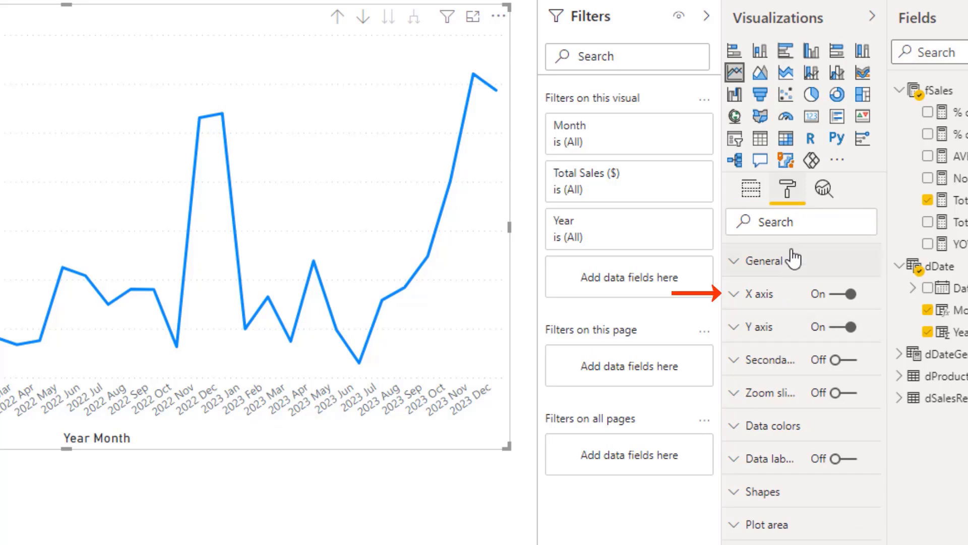
pyautogui.click(734, 297)
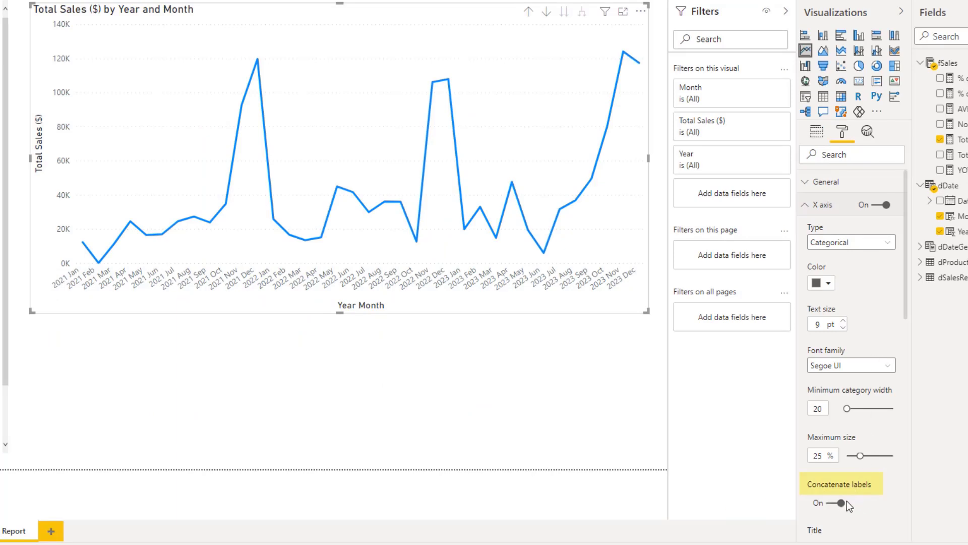
pyautogui.click(827, 504)
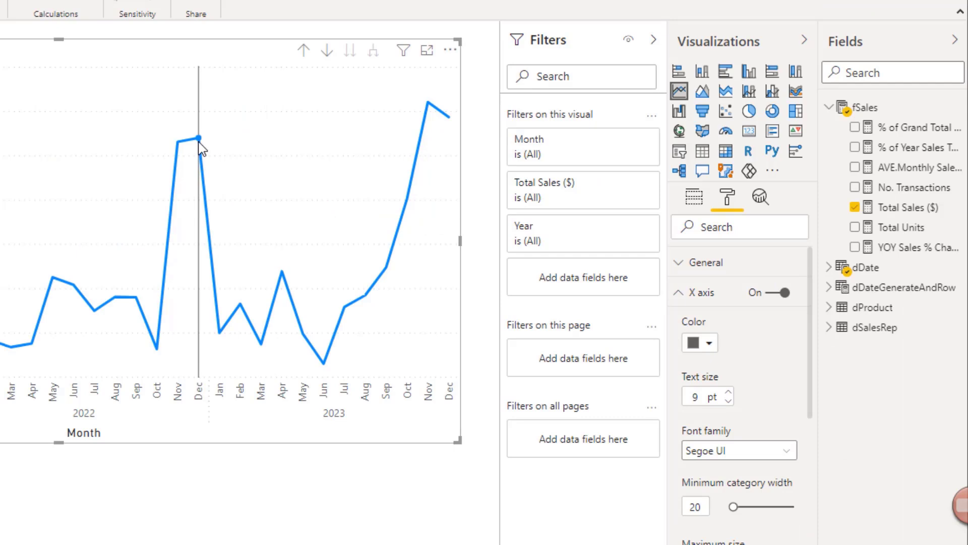
# Add YOY Sales % Change and % of Year Sales Total to the line chart's tooltips and check them on several months
pyautogui.moveTo(202, 144)
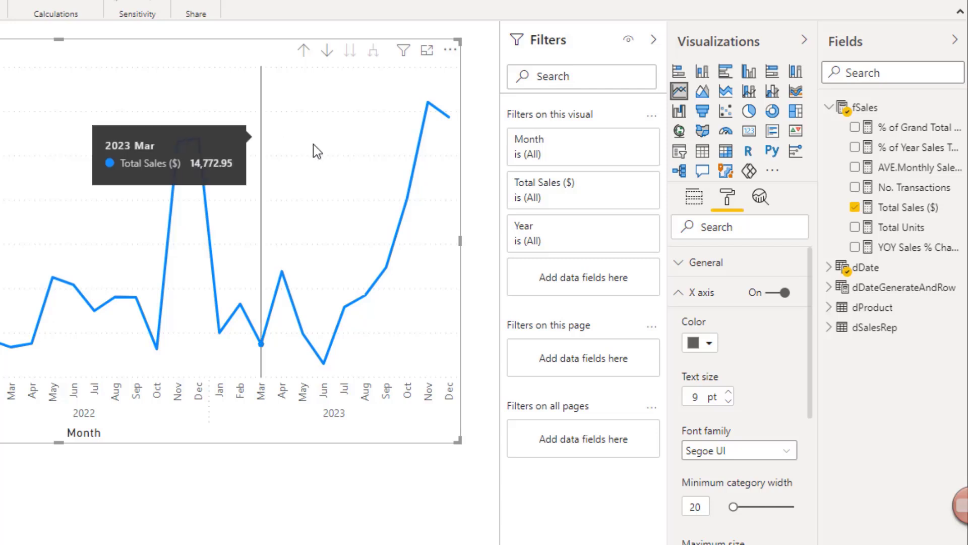
pyautogui.click(696, 200)
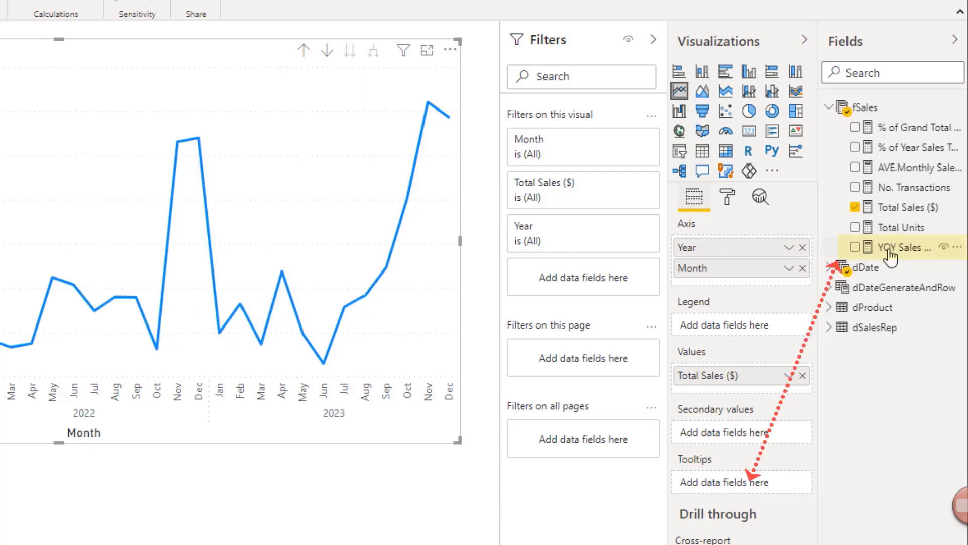
pyautogui.moveTo(880, 250); pyautogui.dragTo(752, 487)
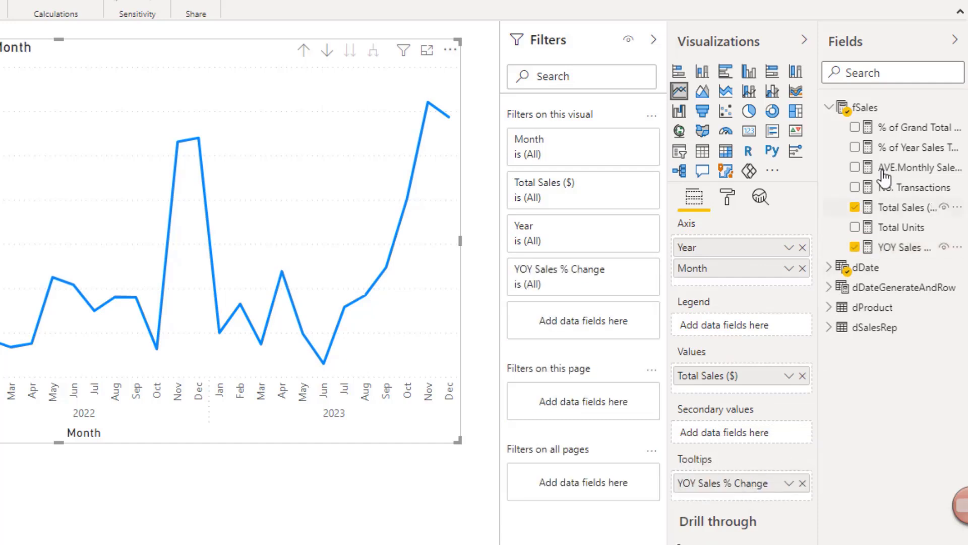
pyautogui.moveTo(917, 156); pyautogui.dragTo(735, 497)
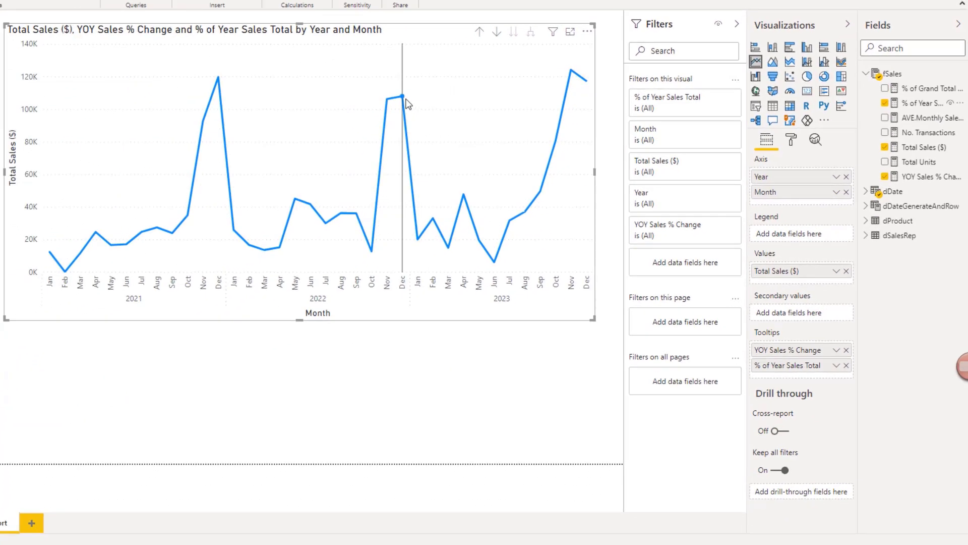
pyautogui.moveTo(408, 103)
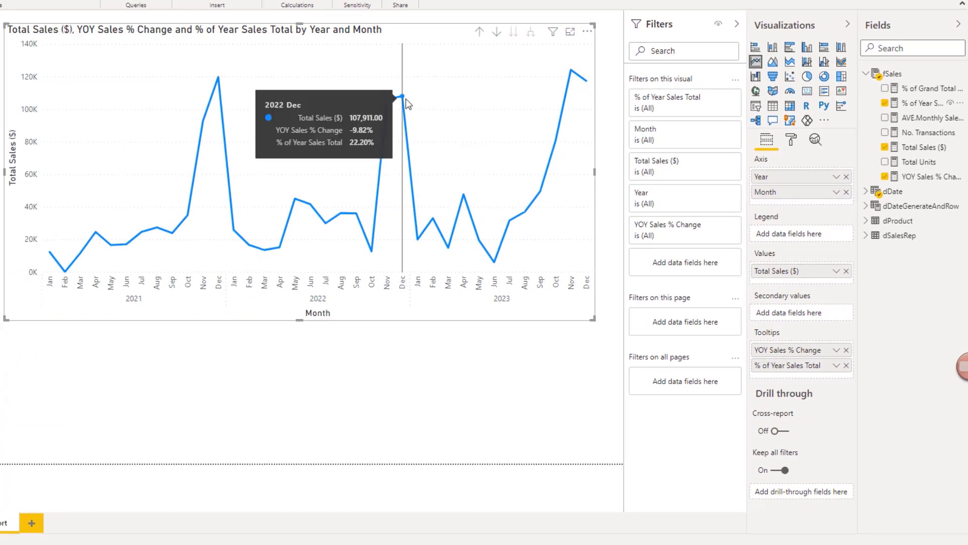
pyautogui.moveTo(420, 246)
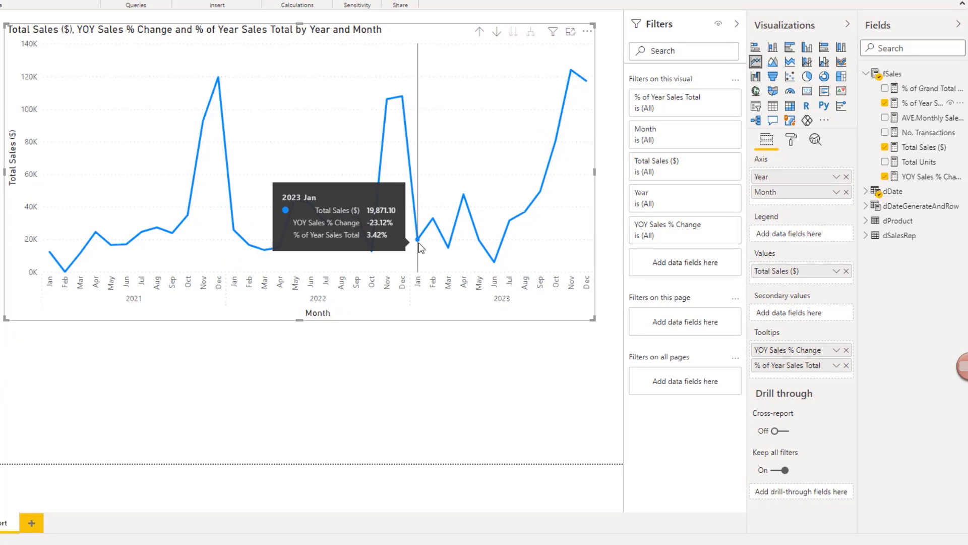
pyautogui.moveTo(432, 229)
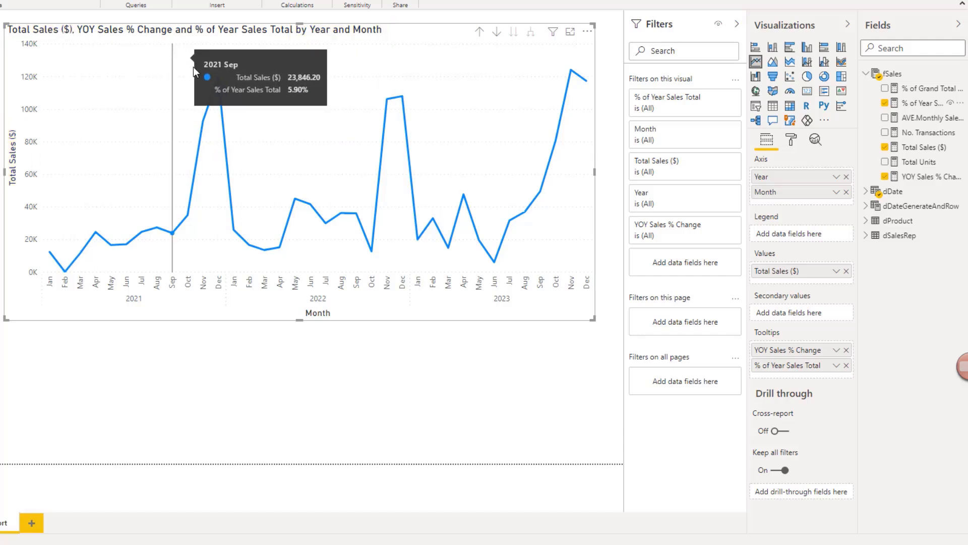
# Shorten the line chart's title text to "Total Sales ($), by Year and Month", removing the YOY Sales % Change and % of Year Sales Total wording
pyautogui.click(791, 142)
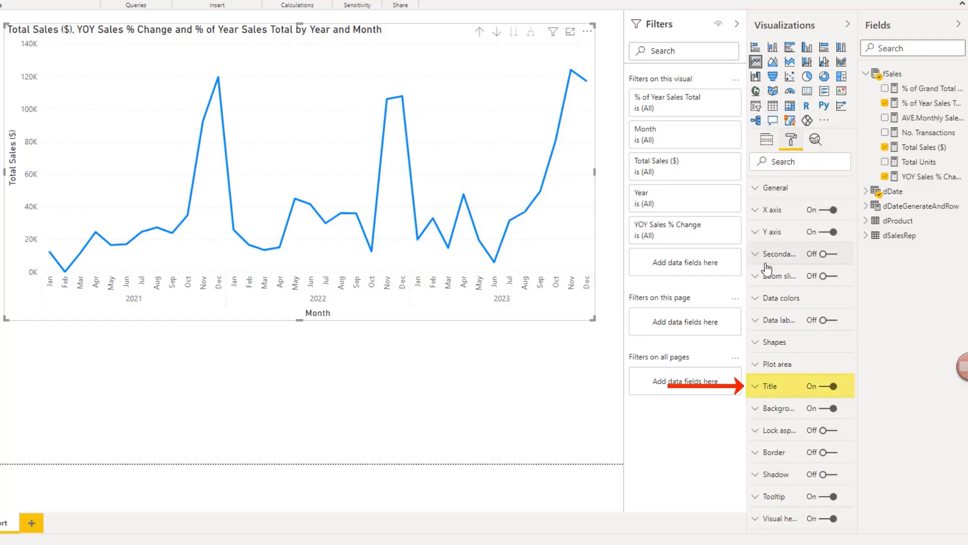
pyautogui.click(769, 386)
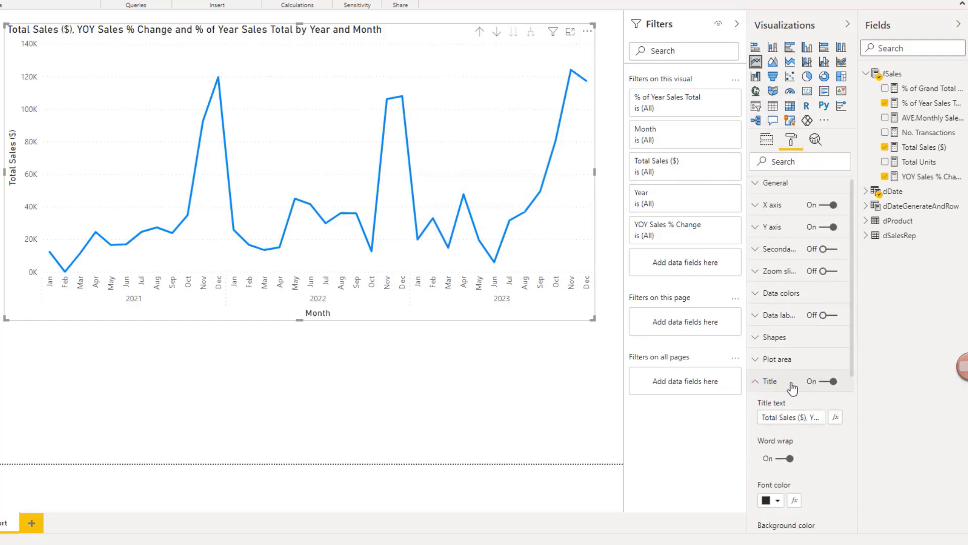
pyautogui.scroll(-1, 807, 383)
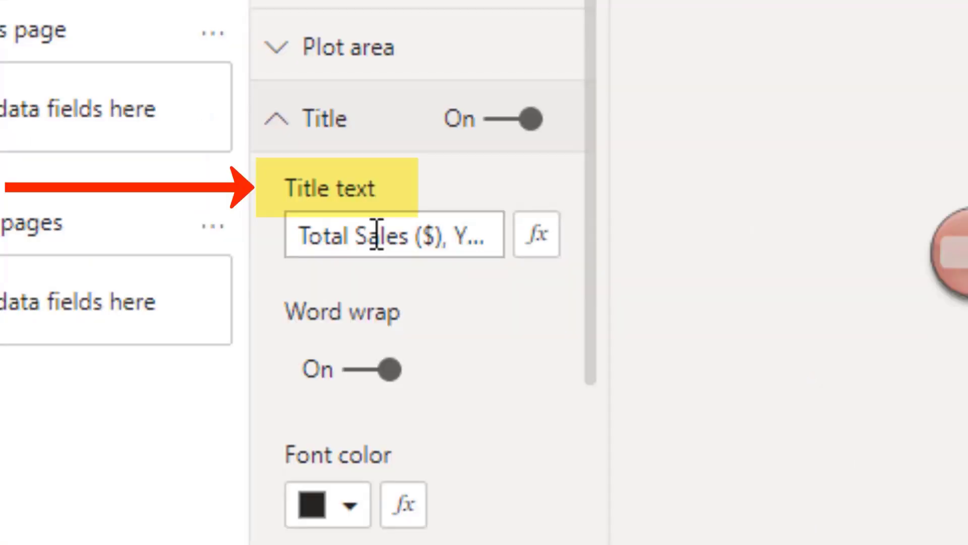
pyautogui.click(769, 361)
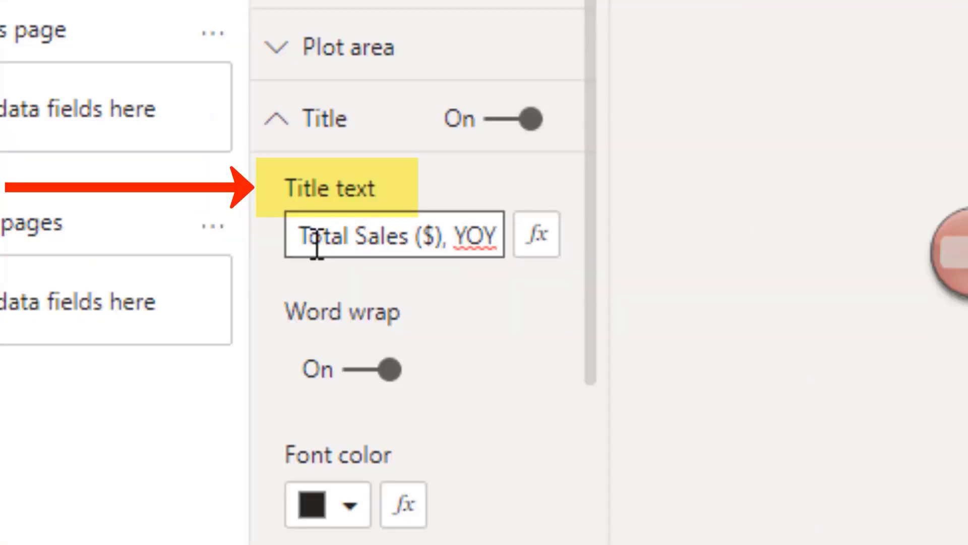
pyautogui.moveTo(766, 362); pyautogui.dragTo(864, 362)
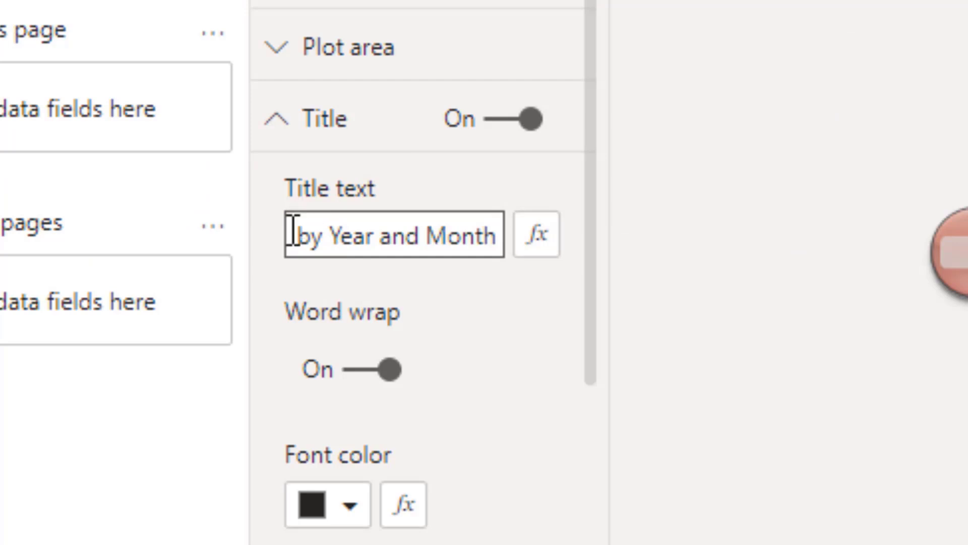
pyautogui.click(333, 240)
pyautogui.press('Left')
pyautogui.press('Left')
pyautogui.press('Left')
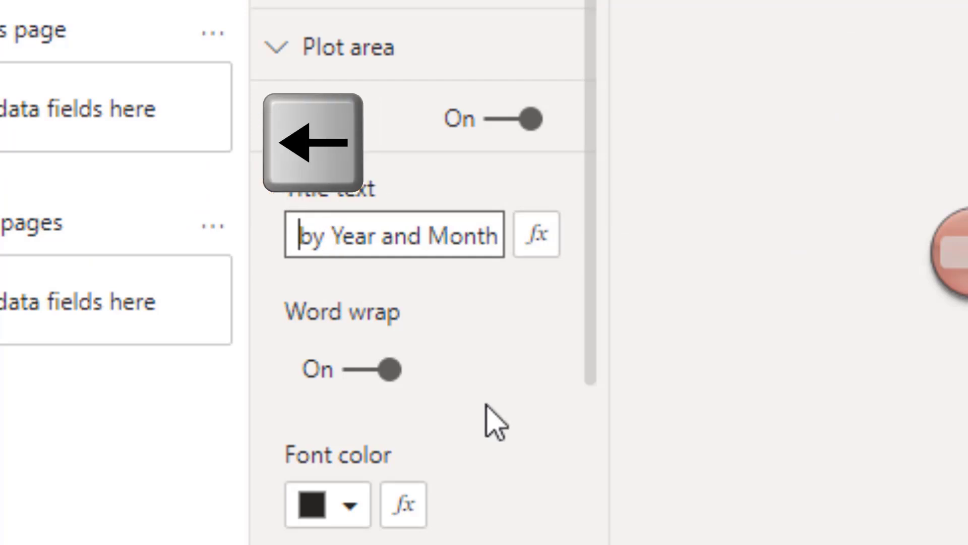
pyautogui.hotkey('shift', 'Left')
pyautogui.hotkey('shift', 'Left')
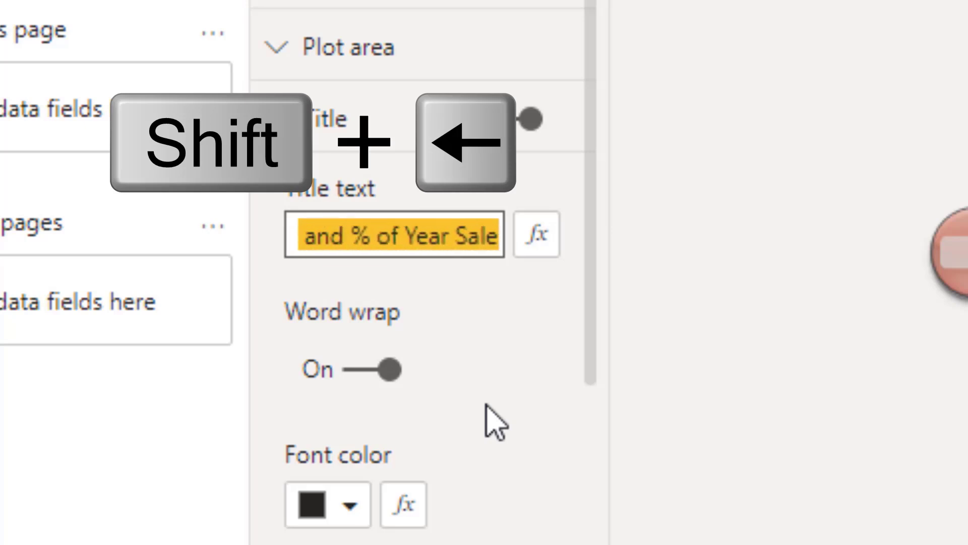
pyautogui.hotkey('shift', 'Right')
pyautogui.hotkey('shift', 'Right')
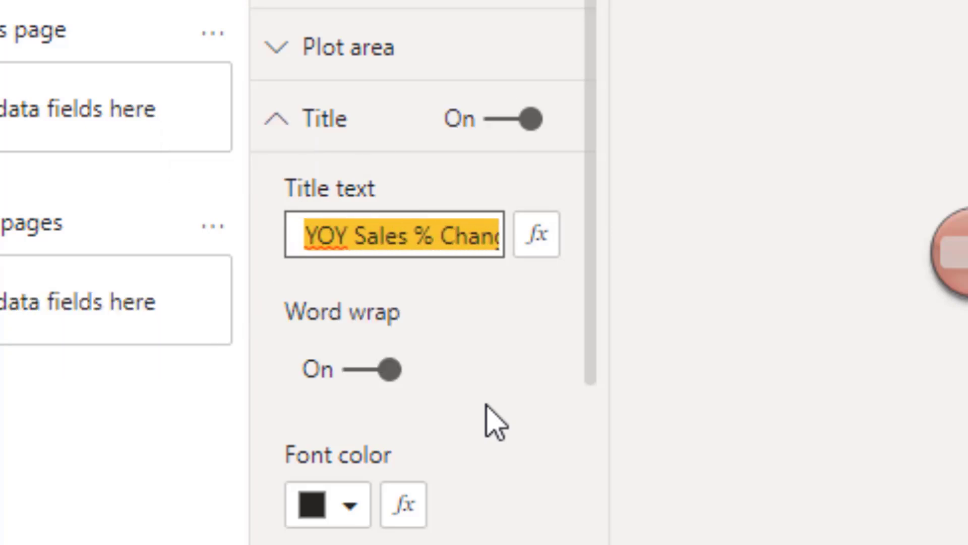
pyautogui.press('Delete')
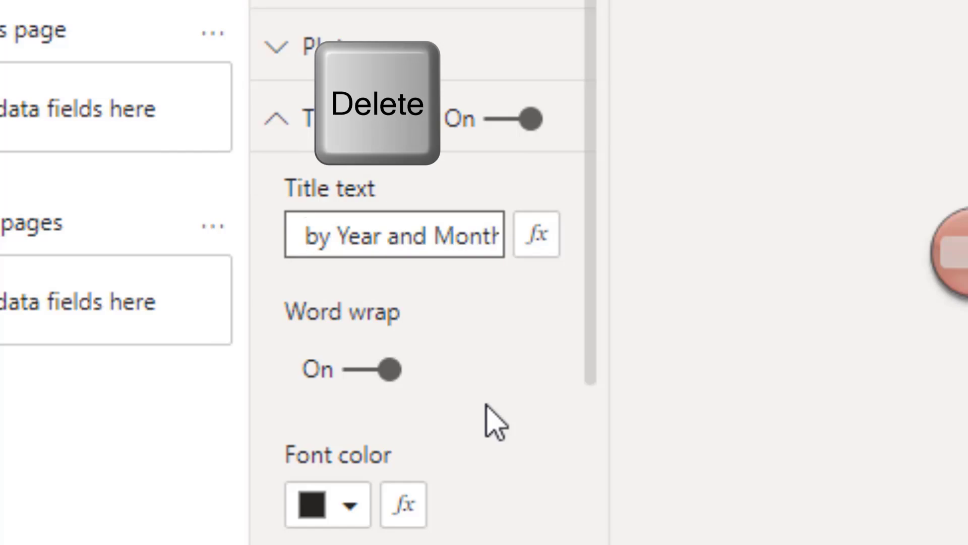
pyautogui.press('Return')
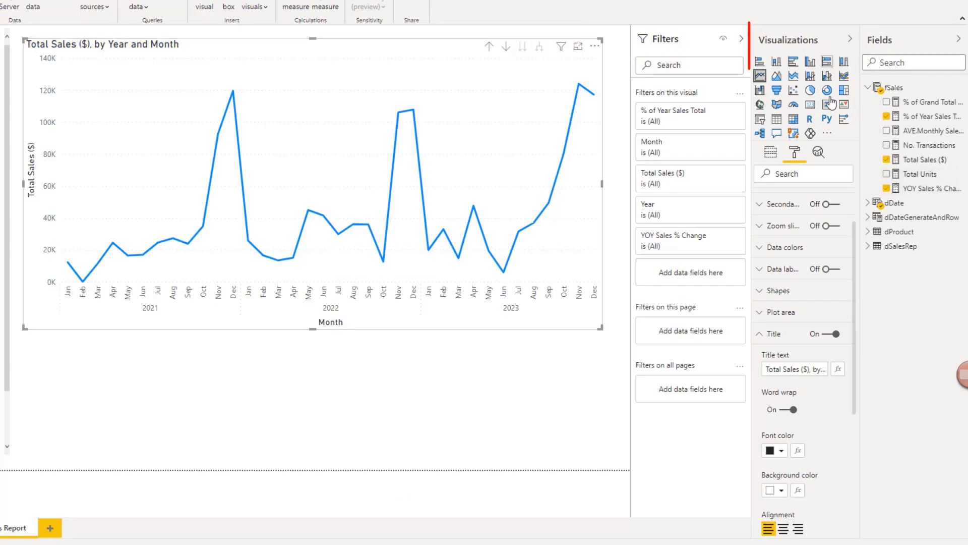
pyautogui.click(770, 153)
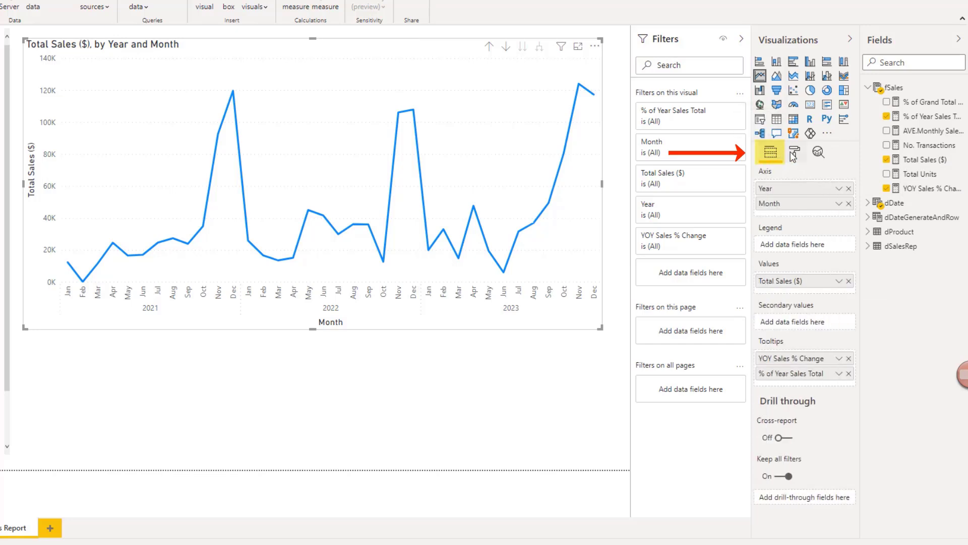
pyautogui.click(794, 153)
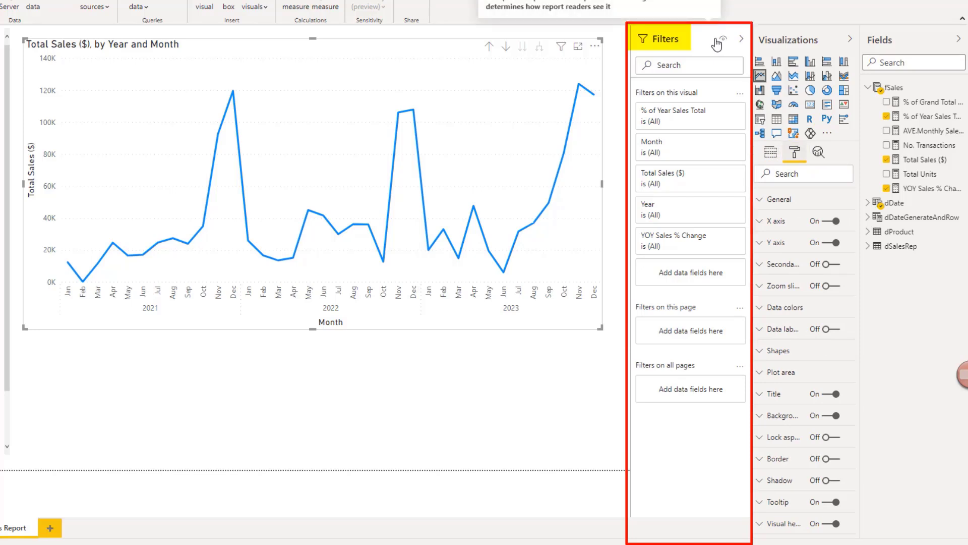
pyautogui.click(773, 156)
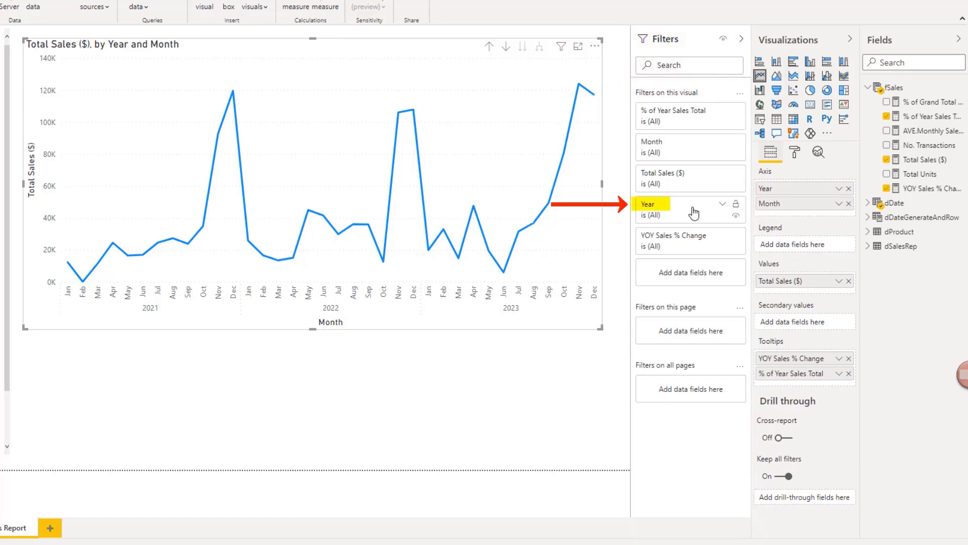
# Try a Year filter of is less than 2023 on the line chart and clear it again
pyautogui.click(723, 207)
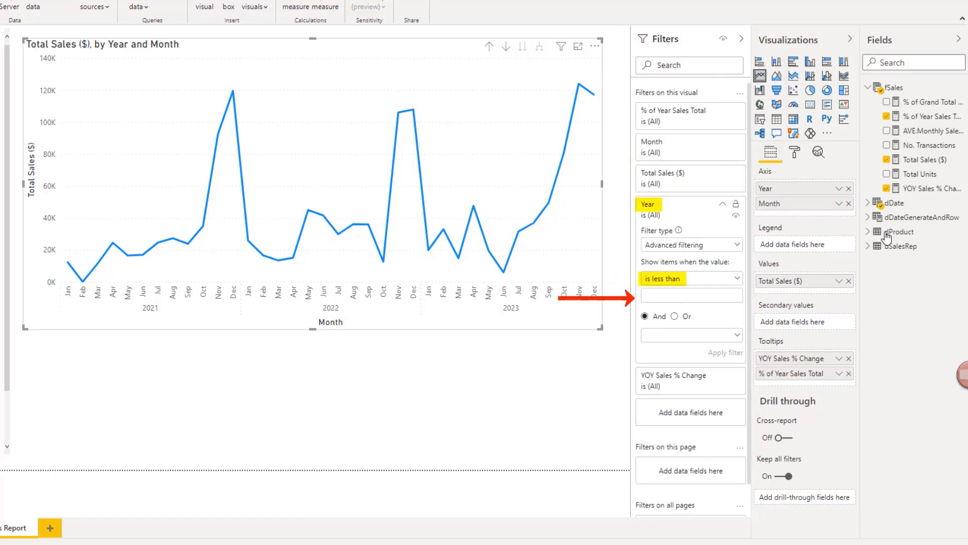
pyautogui.write('2023')
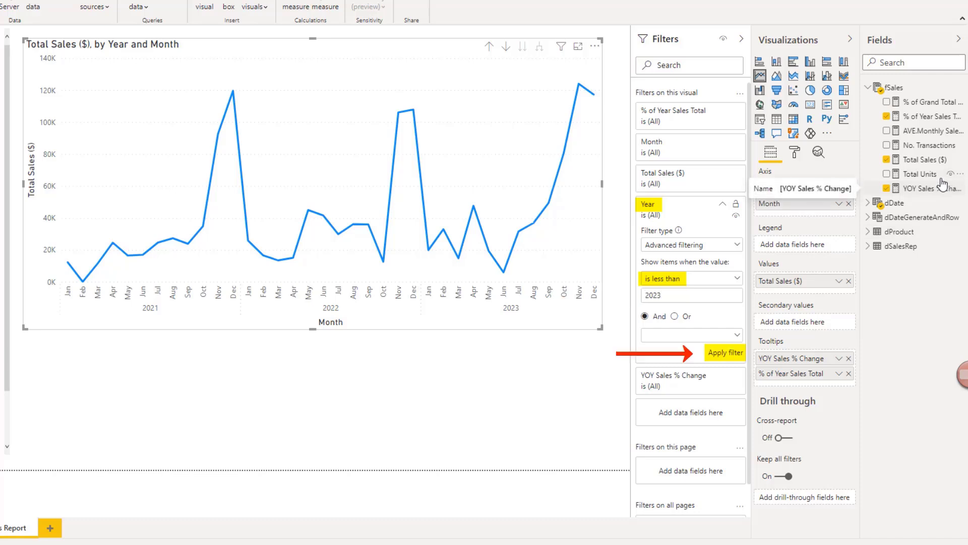
pyautogui.click(717, 354)
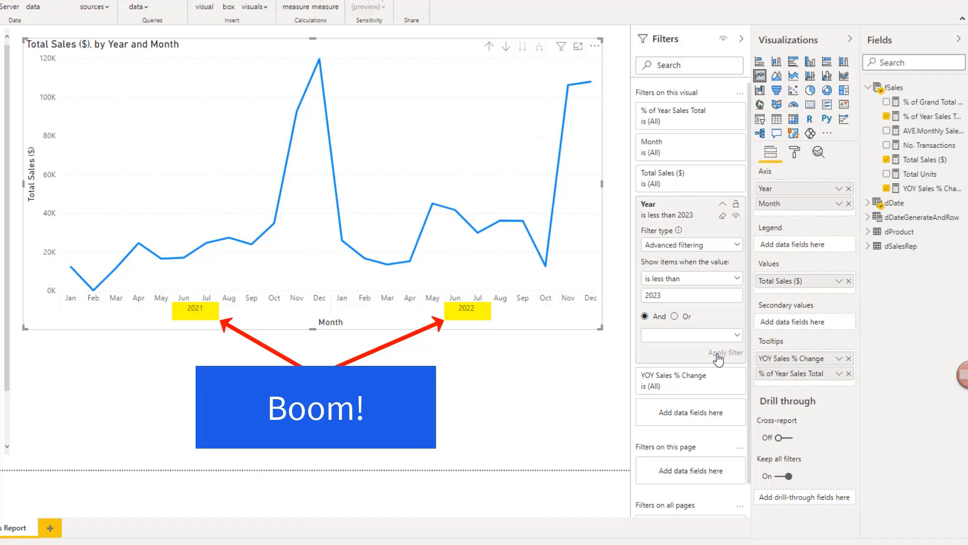
pyautogui.click(723, 217)
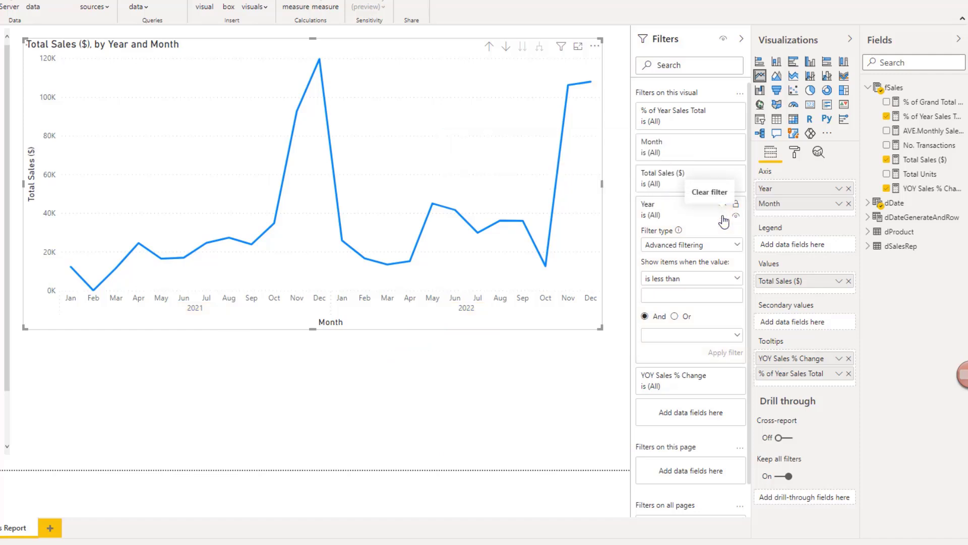
pyautogui.click(722, 205)
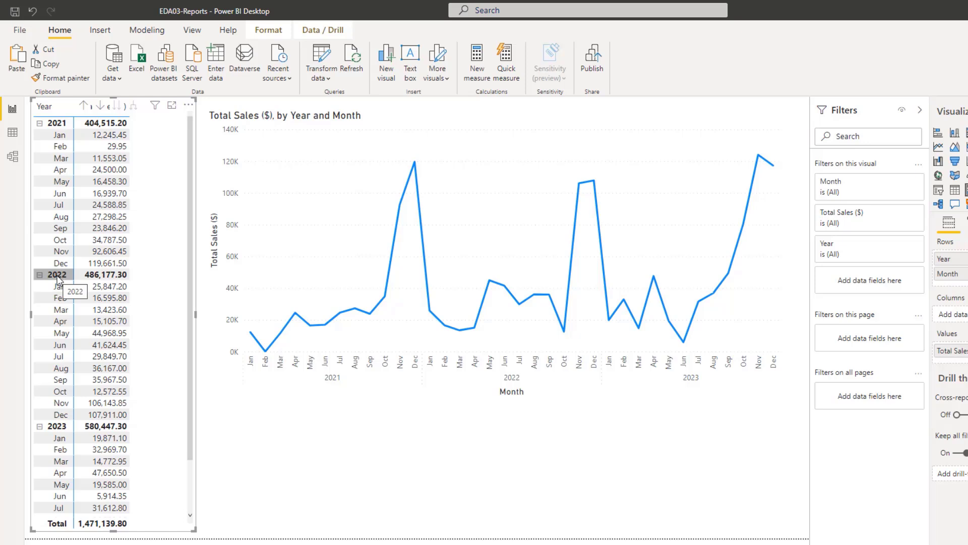
# Check how selecting 2022 in the matrix affects the line chart, and clear the selection
pyautogui.click(60, 277)
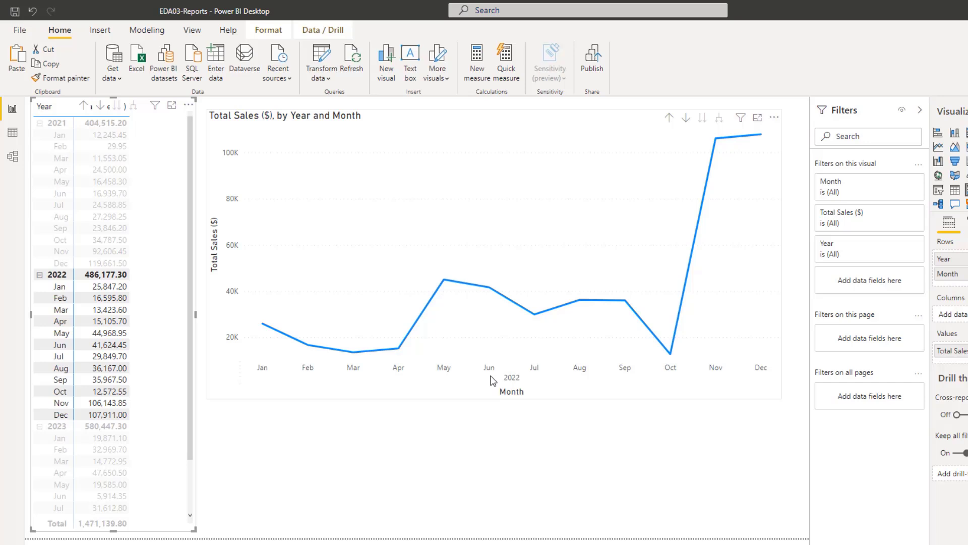
pyautogui.click(57, 276)
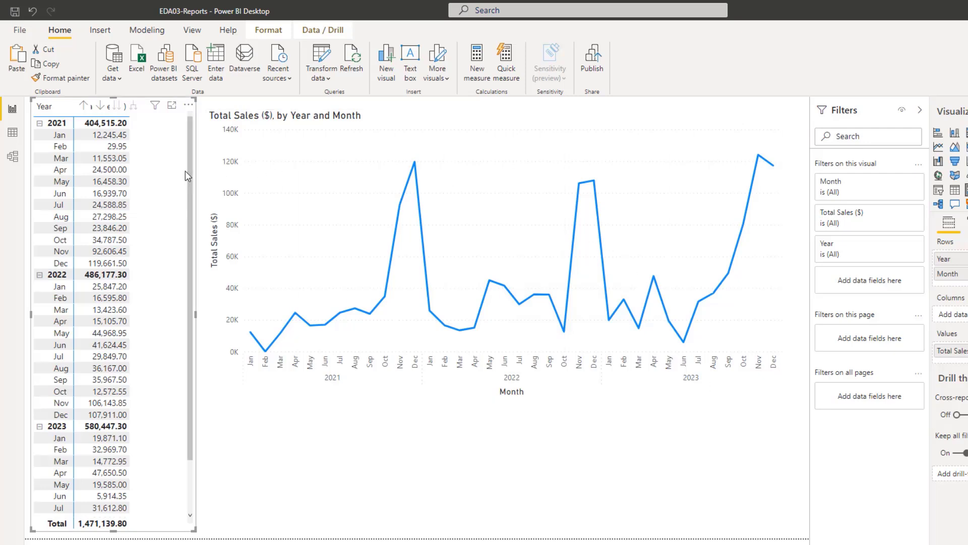
pyautogui.click(435, 119)
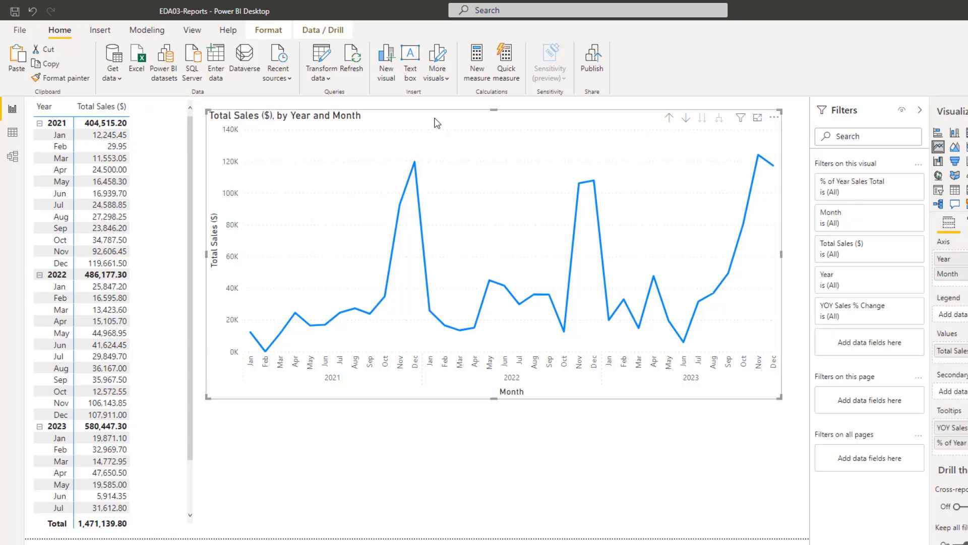
# Turn on Edit interactions with the matrix as the selected visual
pyautogui.click(179, 136)
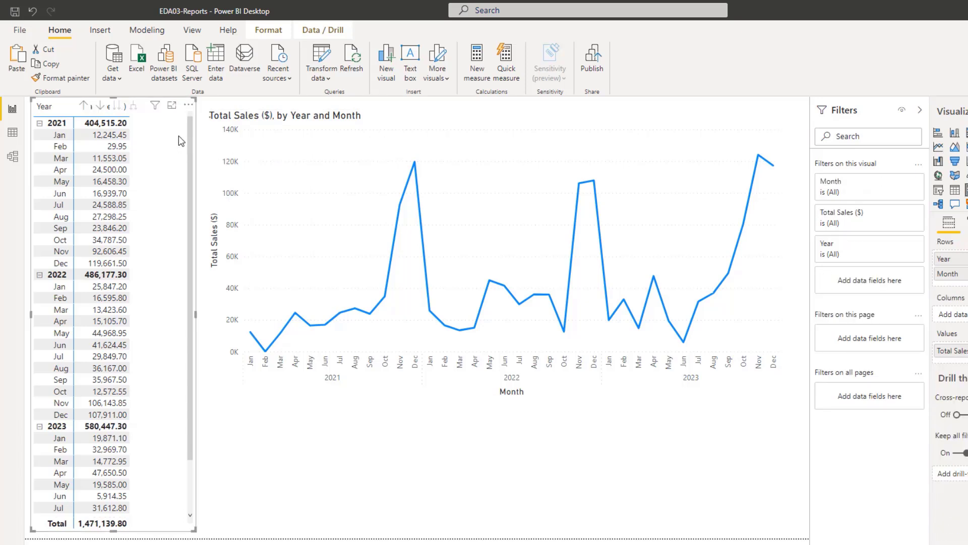
pyautogui.click(277, 32)
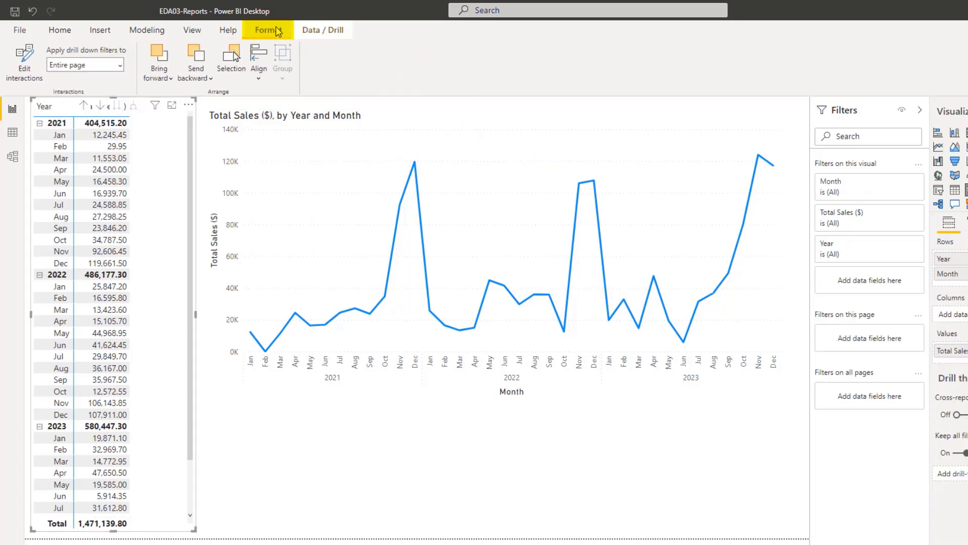
pyautogui.click(26, 68)
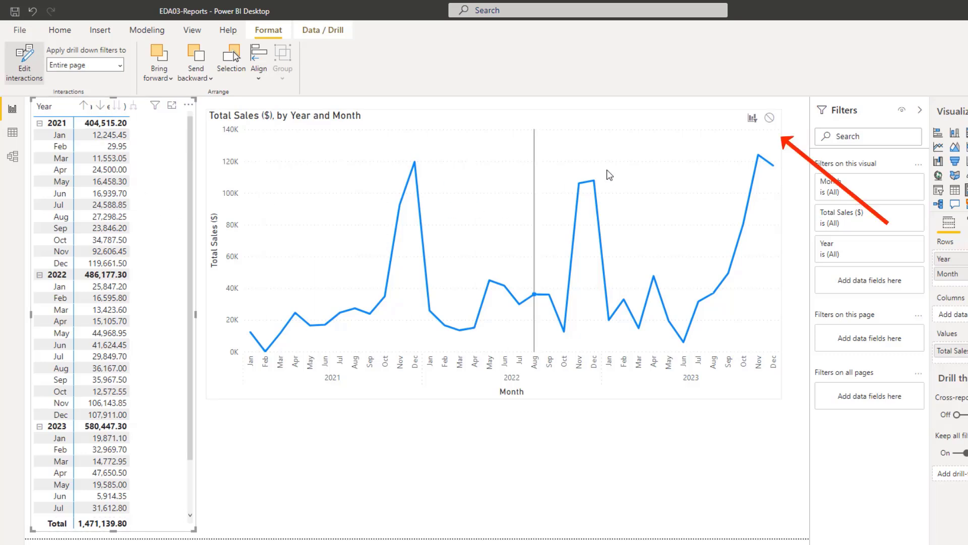
# Try disabling the matrix's interaction with the line chart, test it on 2022, and restore the Filter interaction
pyautogui.click(770, 120)
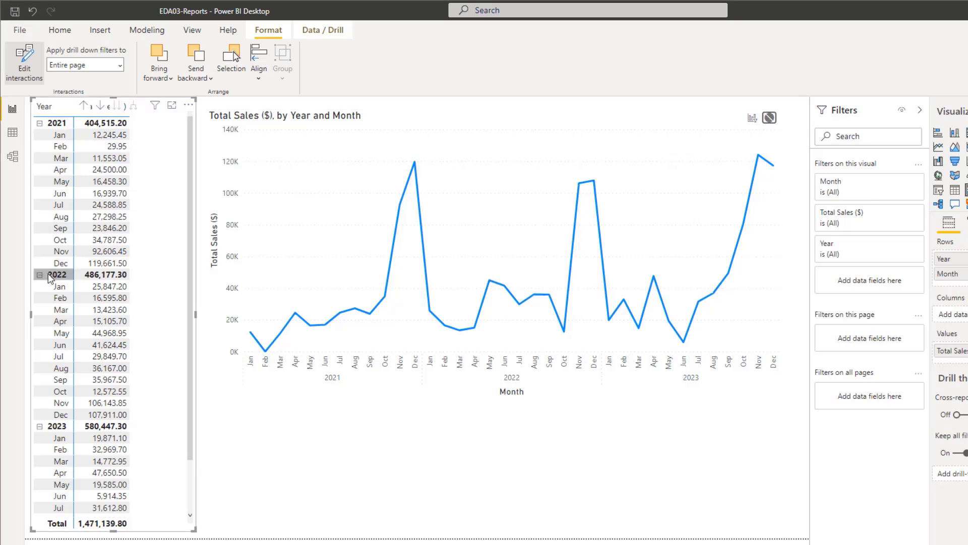
pyautogui.click(49, 278)
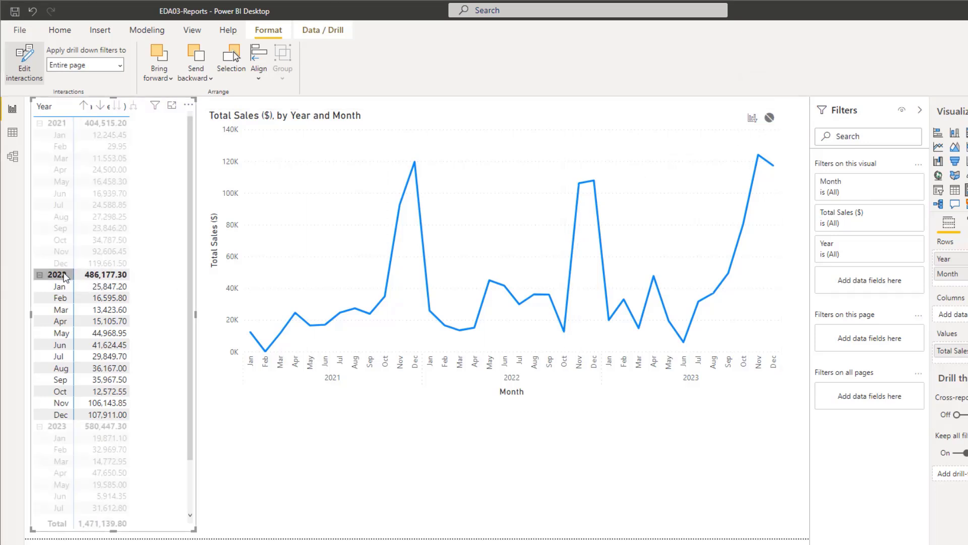
pyautogui.click(65, 277)
pyautogui.click(750, 121)
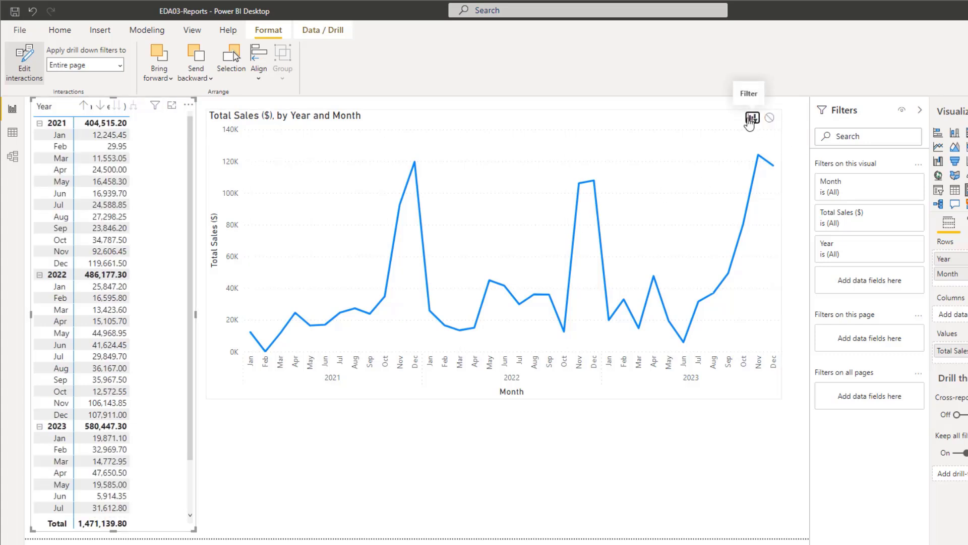
# Disable the line chart's interaction with the matrix, test it on the December 2021 point, and turn off Edit interactions
pyautogui.click(555, 122)
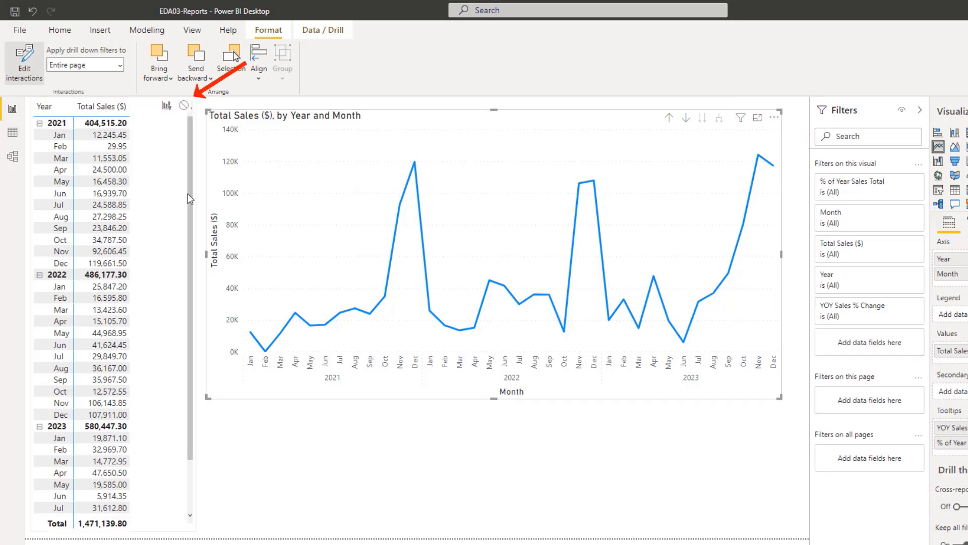
pyautogui.click(184, 106)
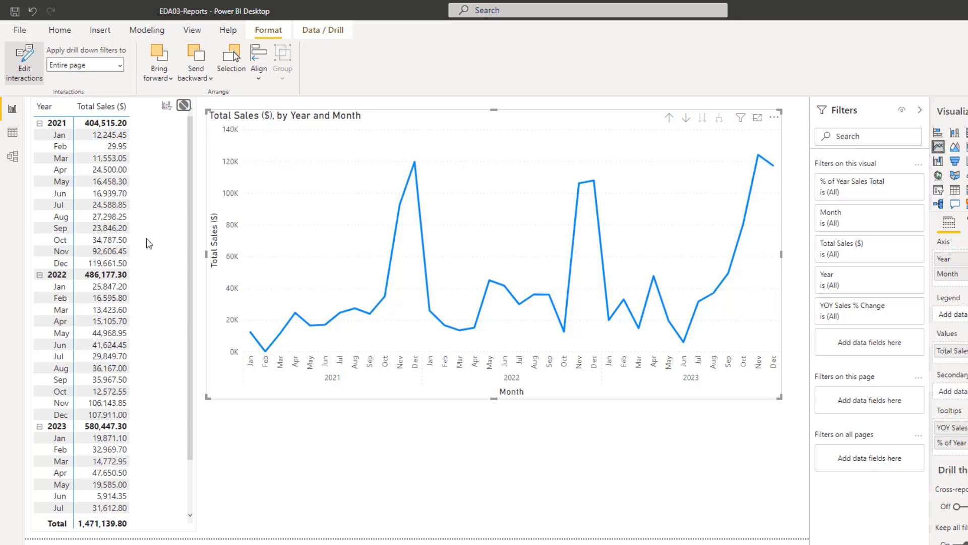
pyautogui.click(415, 162)
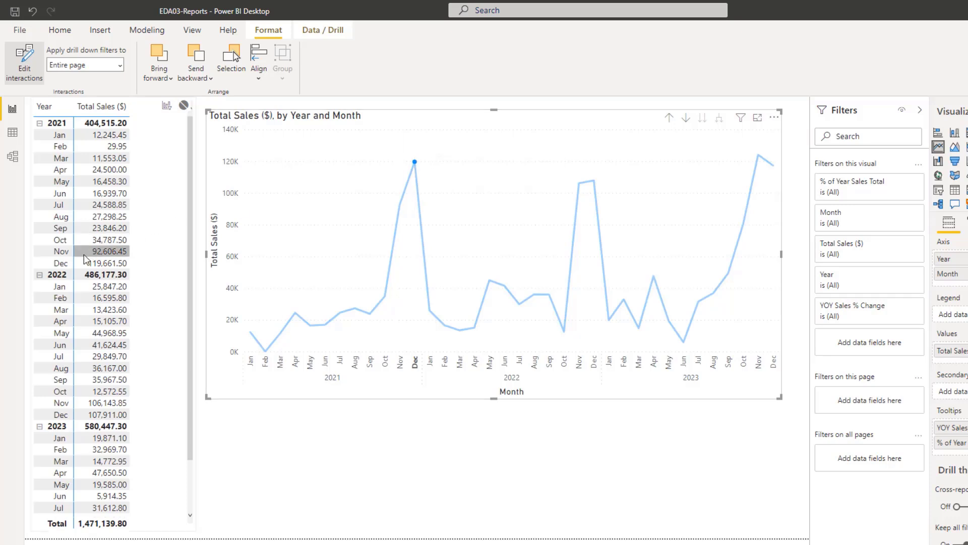
pyautogui.click(396, 174)
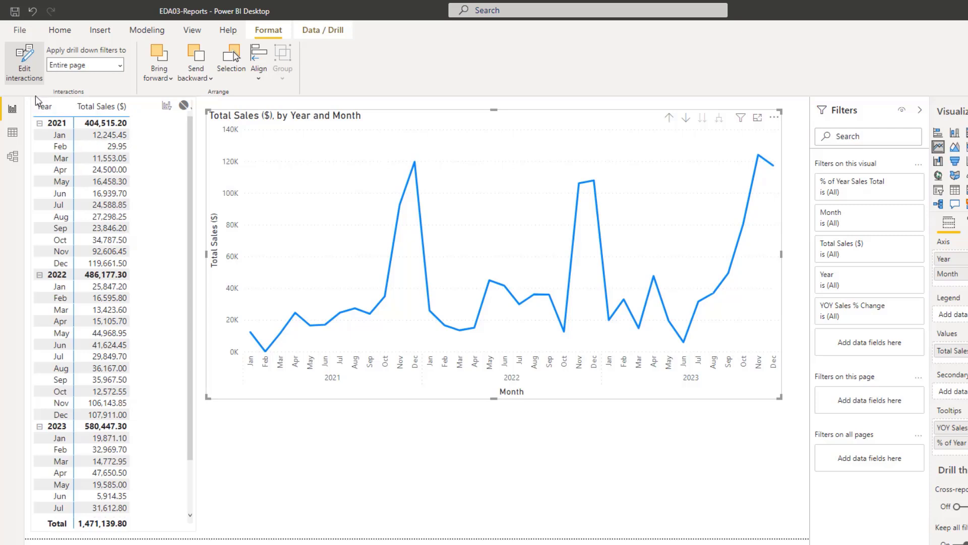
pyautogui.click(25, 73)
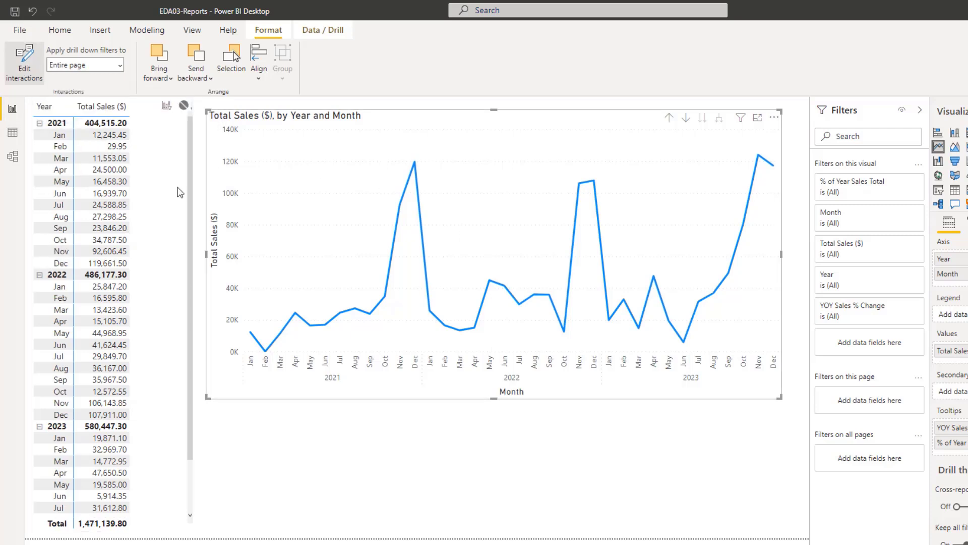
# Show the line chart as a table, change the orientation of the chart and table layout, and return to the report
pyautogui.moveTo(258, 180)
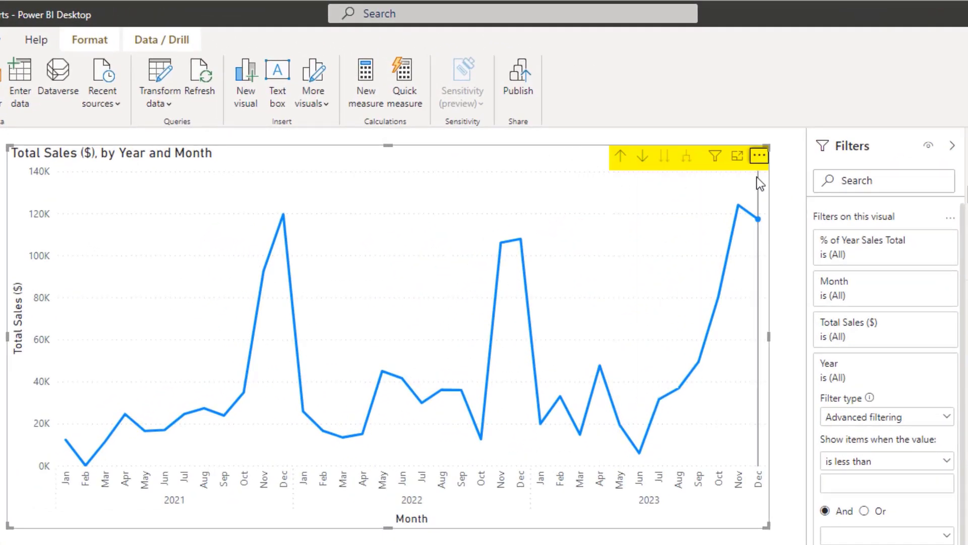
pyautogui.moveTo(758, 178)
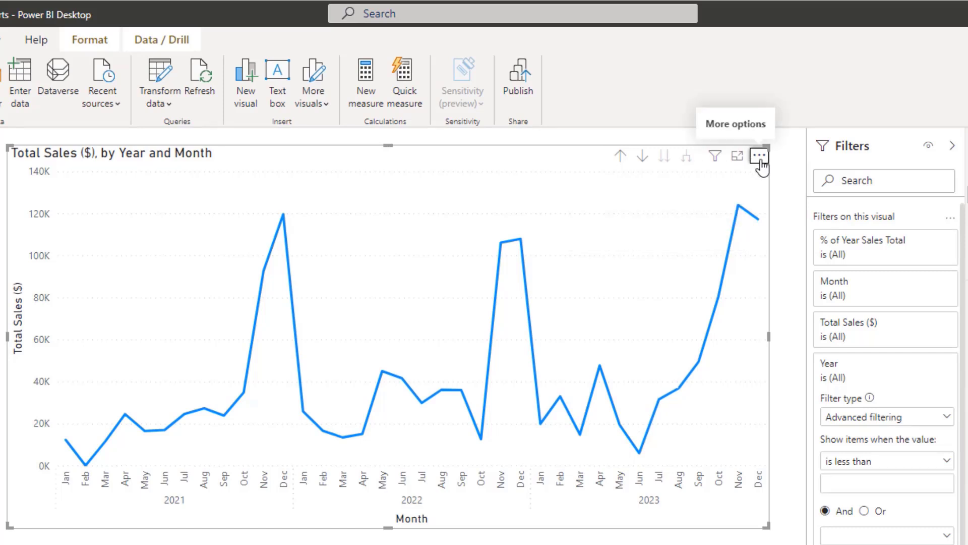
pyautogui.click(759, 157)
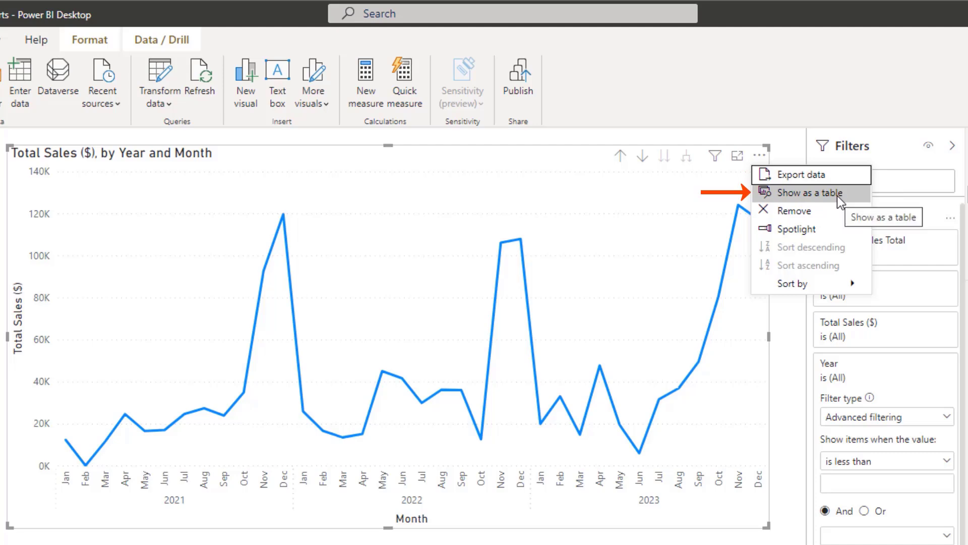
pyautogui.click(838, 196)
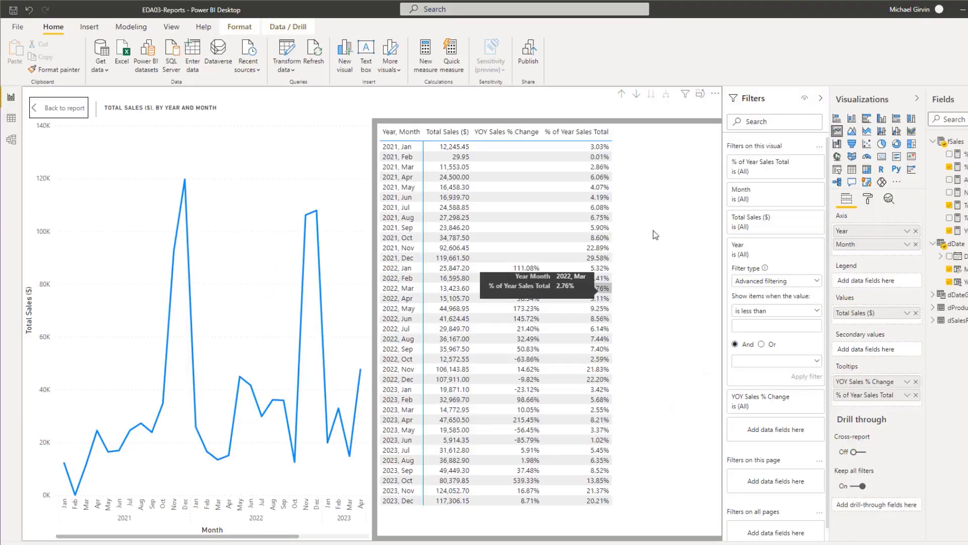
pyautogui.click(701, 95)
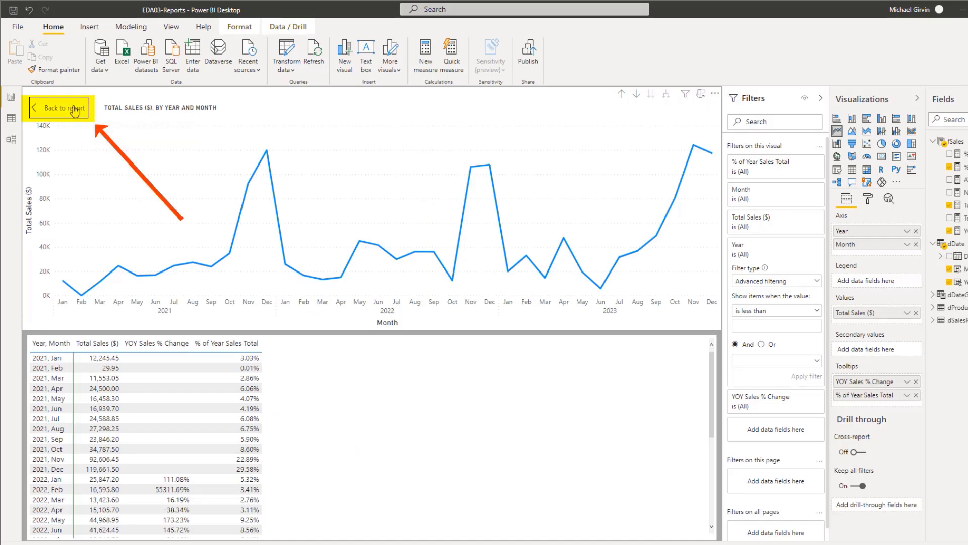
pyautogui.click(74, 111)
# Review the line chart's Spotlight and Sort by options, view the chart in focus mode, and return to the report
pyautogui.click(690, 105)
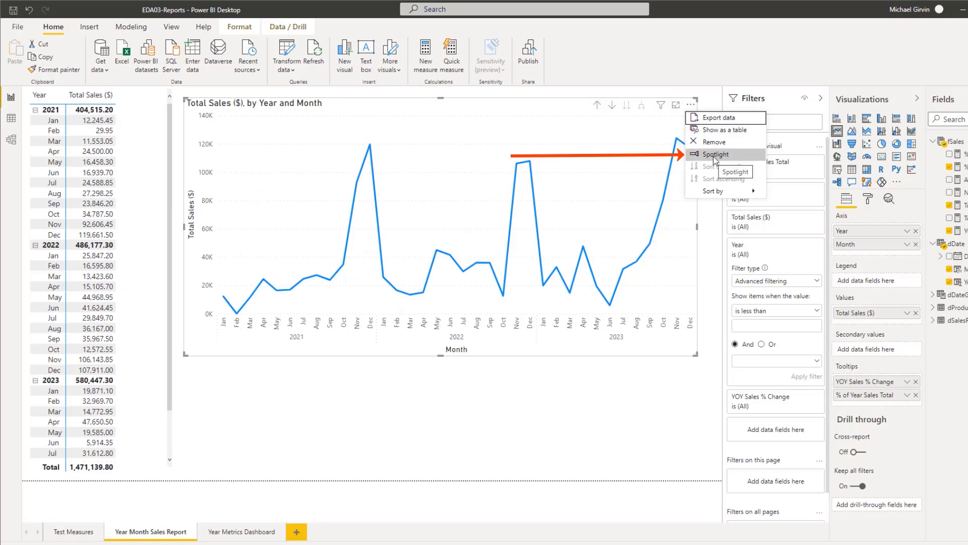
pyautogui.moveTo(738, 193)
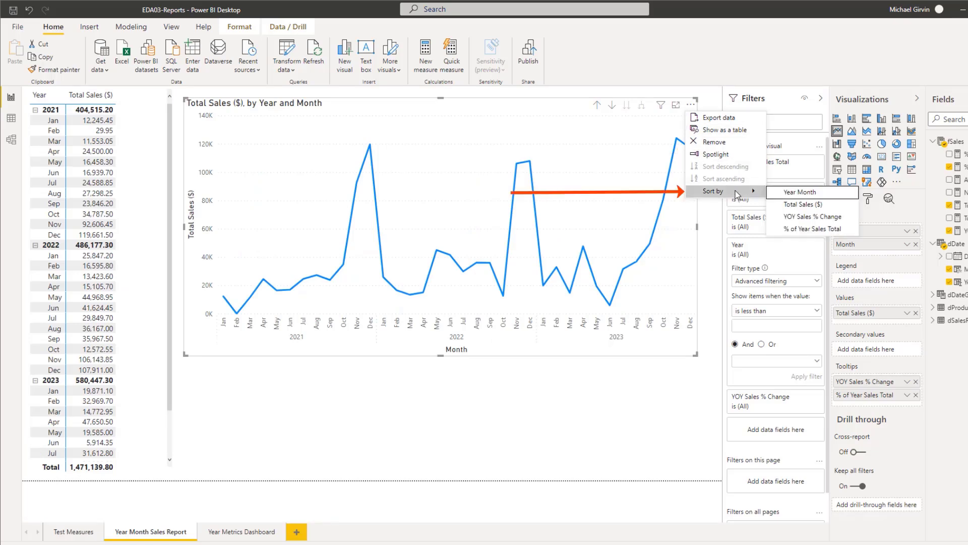
pyautogui.click(677, 107)
pyautogui.click(677, 107)
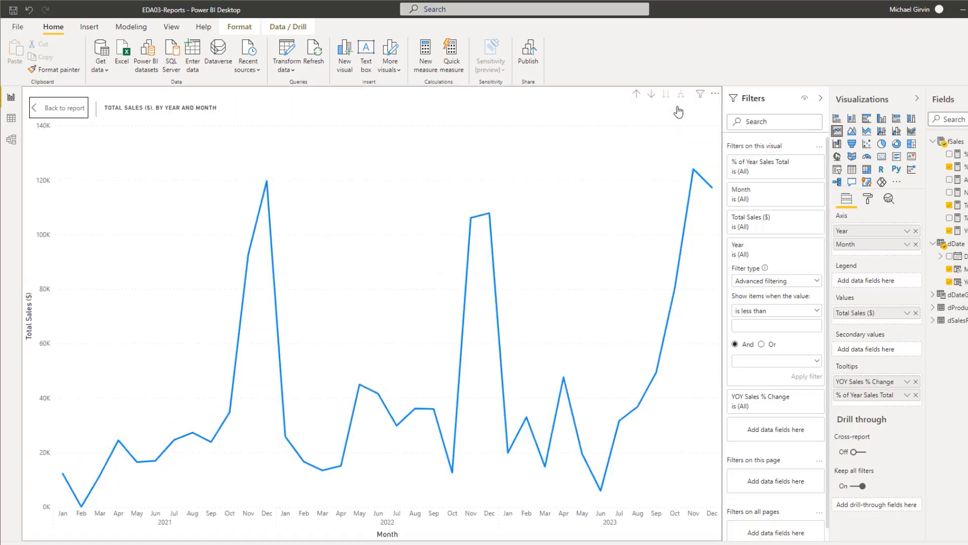
pyautogui.click(65, 109)
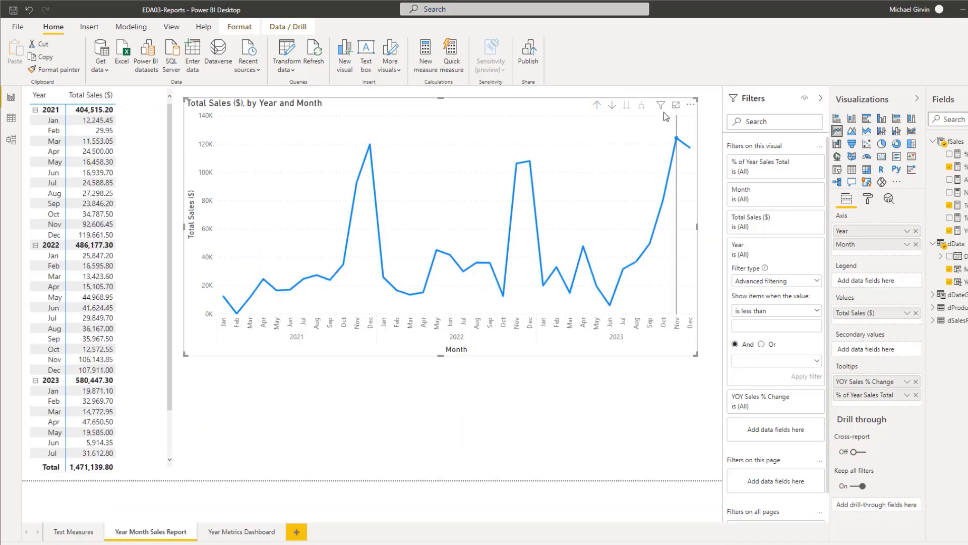
# Compare the line chart's yearly, consolidated month and Year Month levels, ending at the year level
pyautogui.moveTo(661, 108)
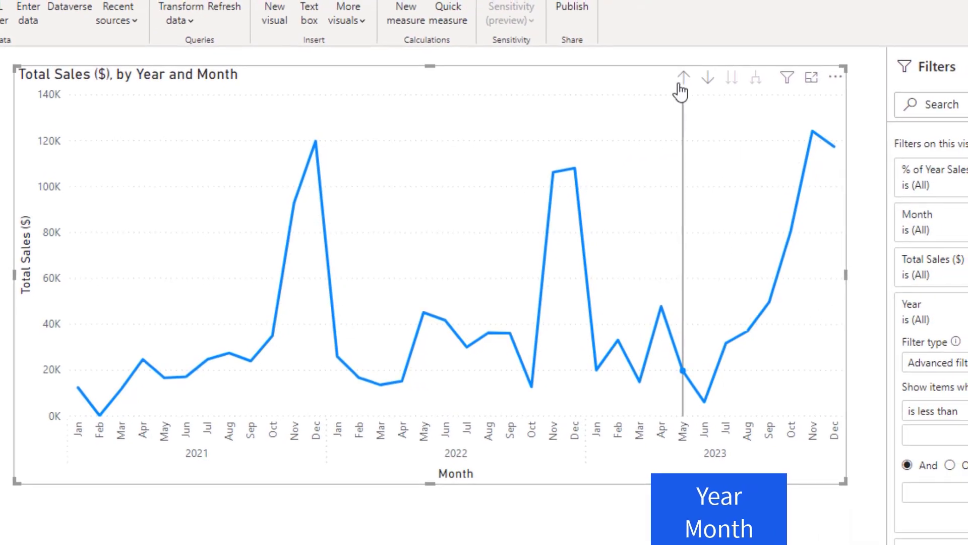
pyautogui.click(682, 83)
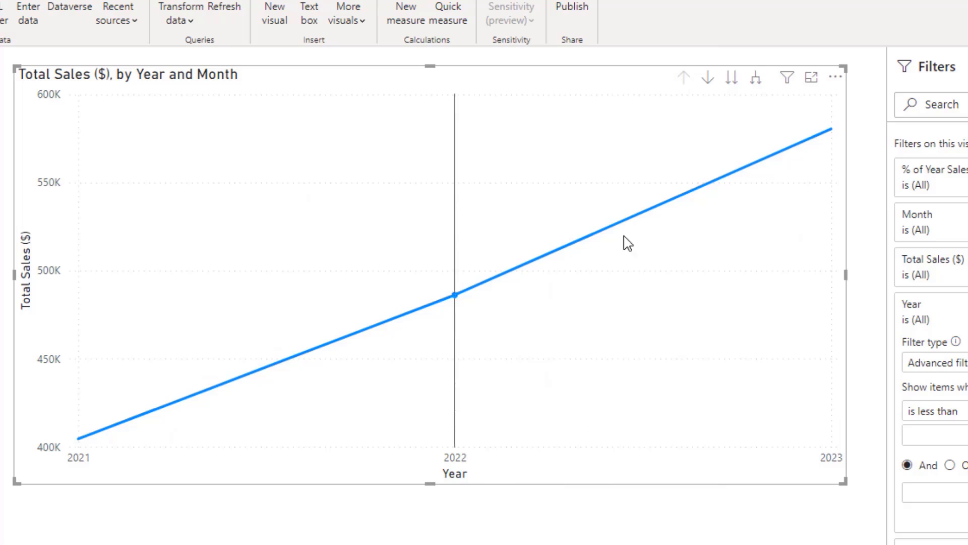
pyautogui.click(731, 82)
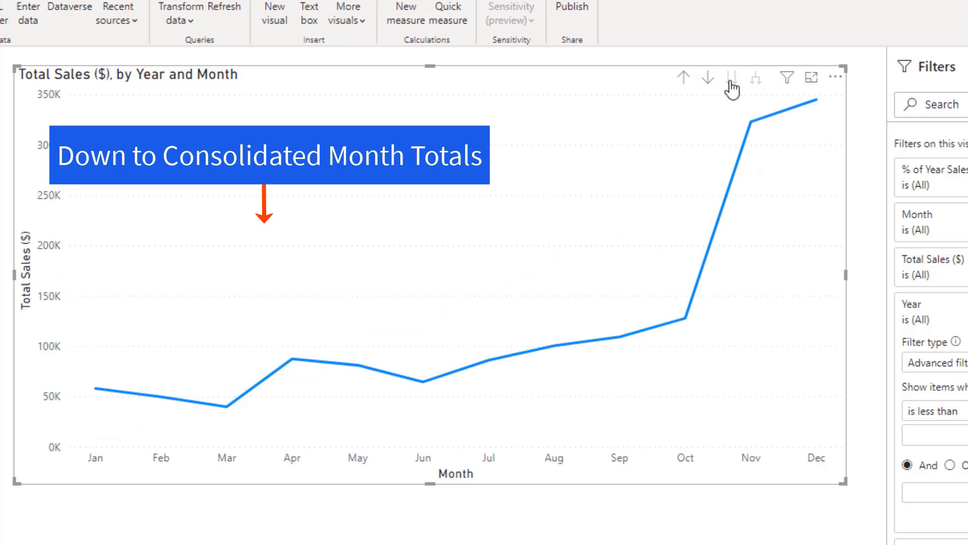
pyautogui.click(684, 79)
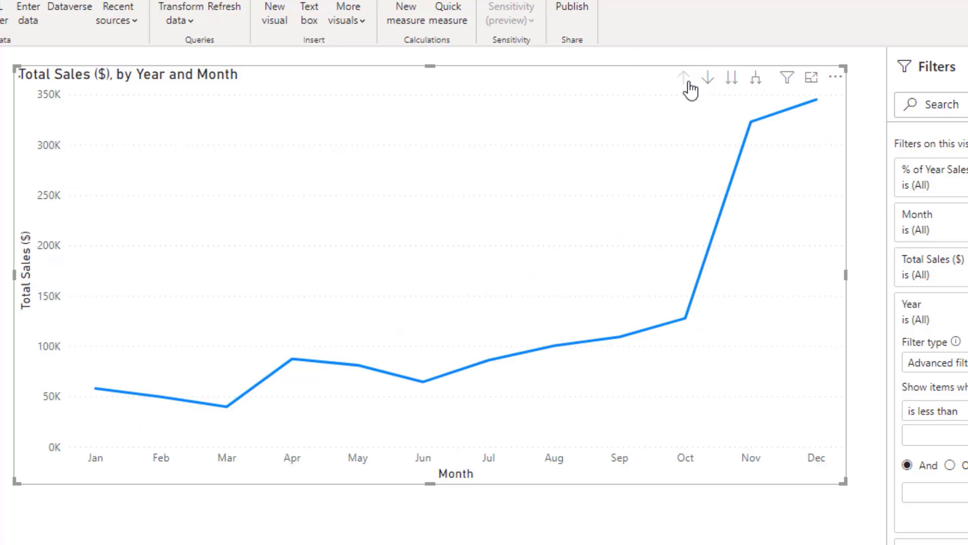
pyautogui.click(758, 86)
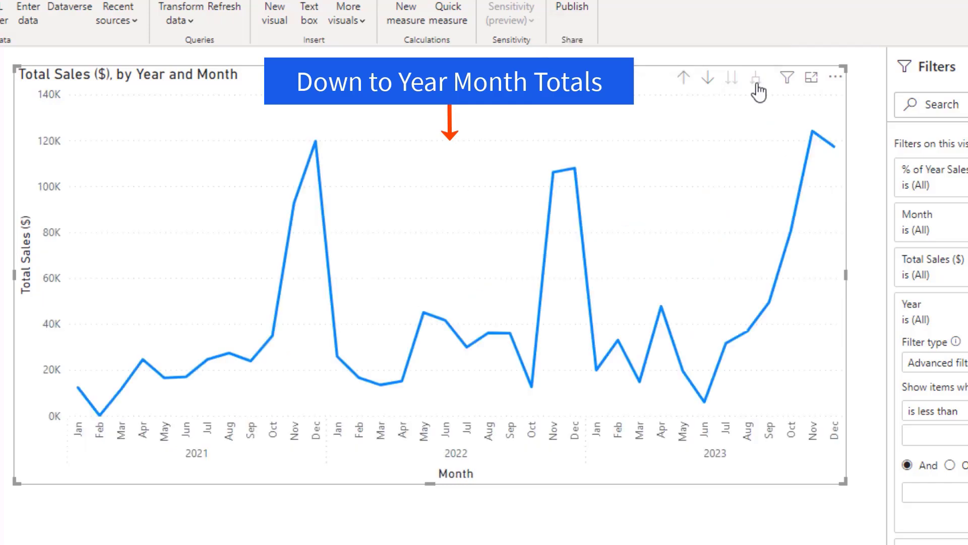
pyautogui.click(686, 80)
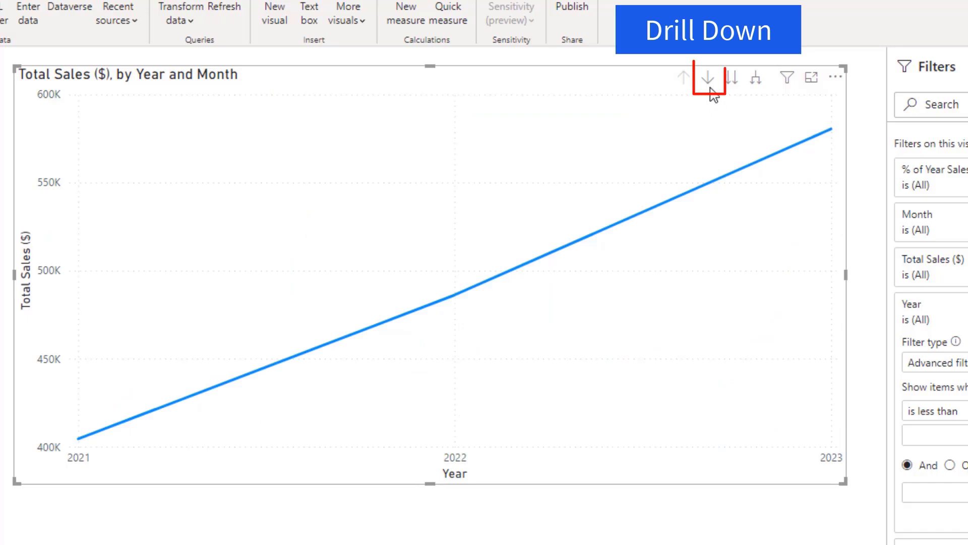
# Select and clear the 2022 point, turn on Drill down mode, and examine the months of 2022 and 2021, returning to years
pyautogui.click(455, 295)
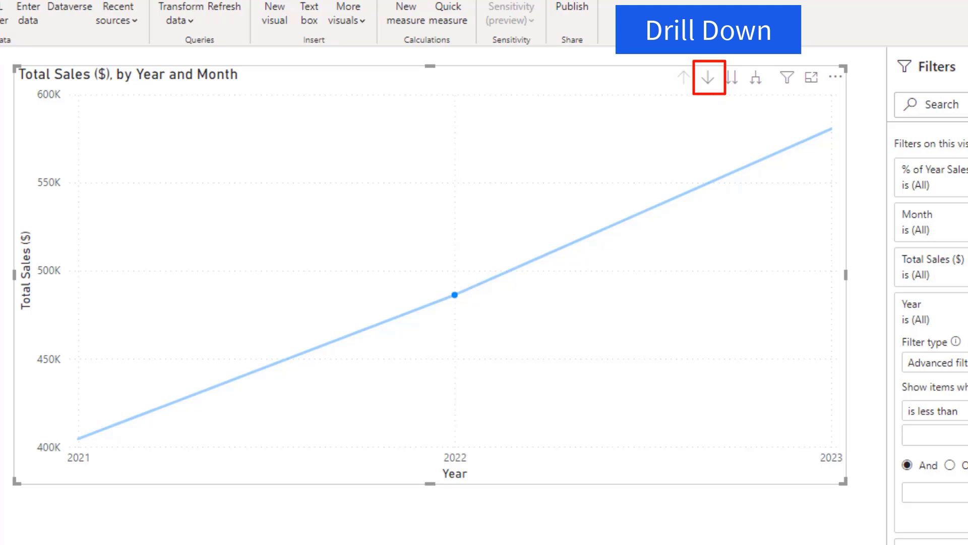
pyautogui.click(455, 295)
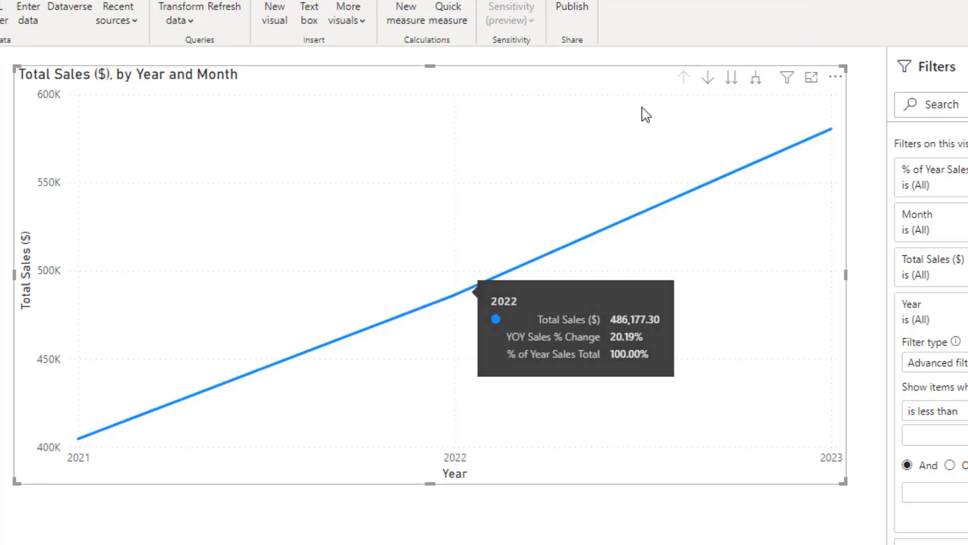
pyautogui.click(707, 80)
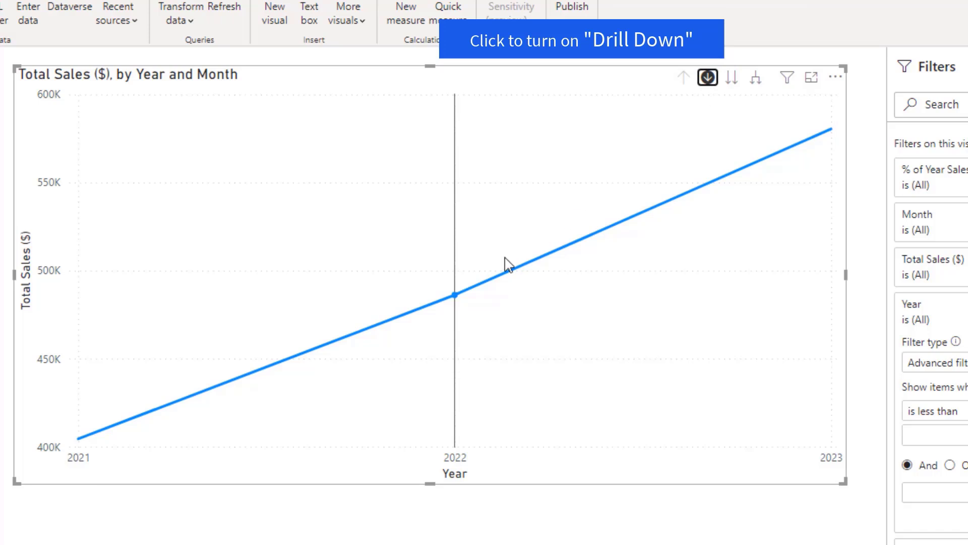
pyautogui.click(456, 296)
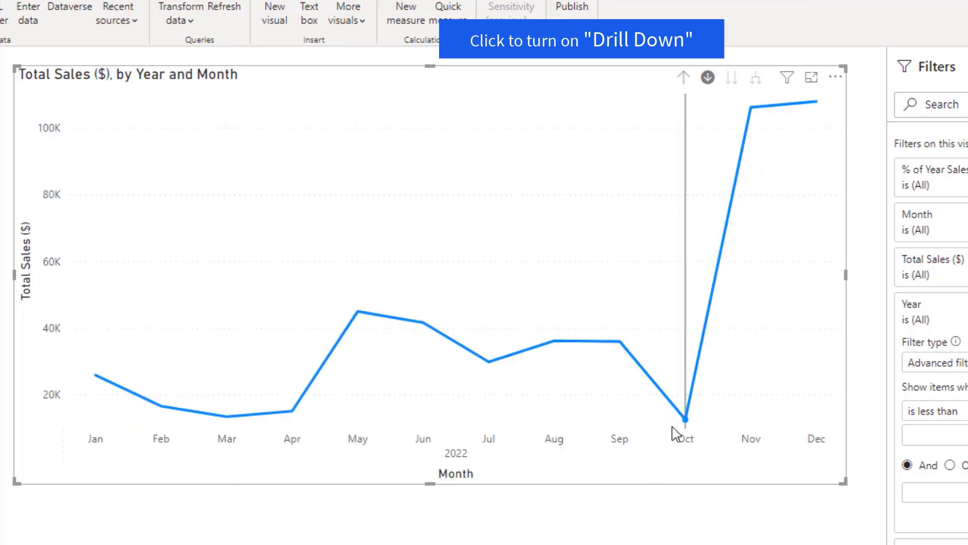
pyautogui.moveTo(675, 433)
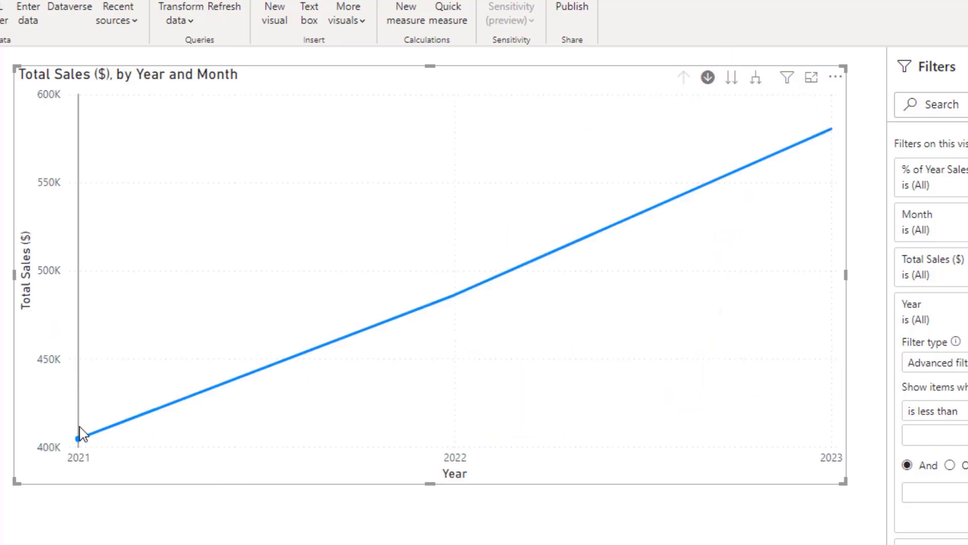
pyautogui.click(83, 444)
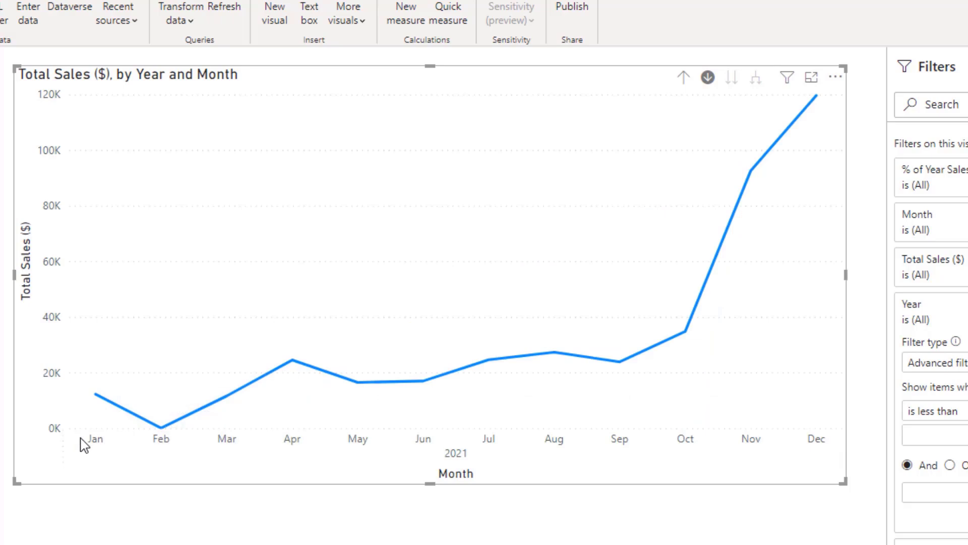
pyautogui.click(684, 78)
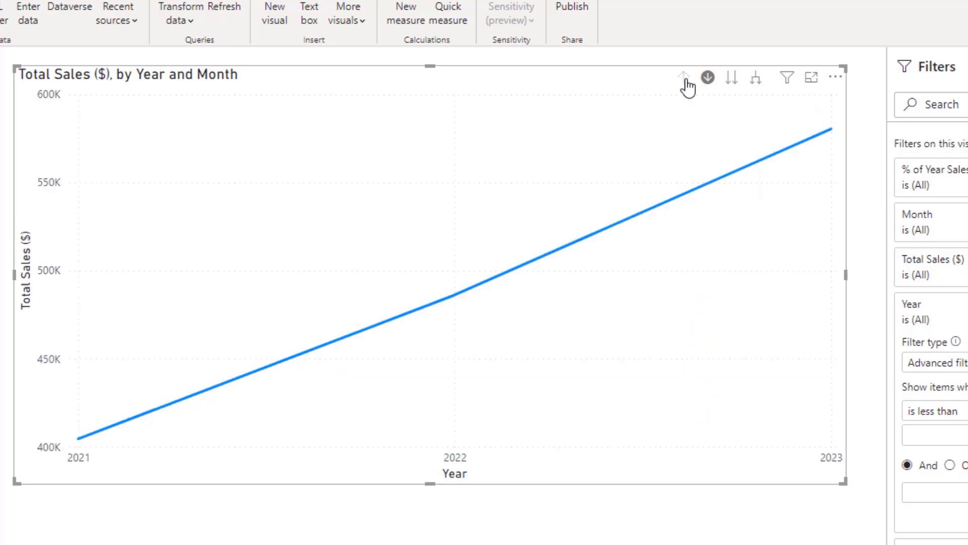
# Expand the line chart's hierarchy to show Year and Month together
pyautogui.click(758, 87)
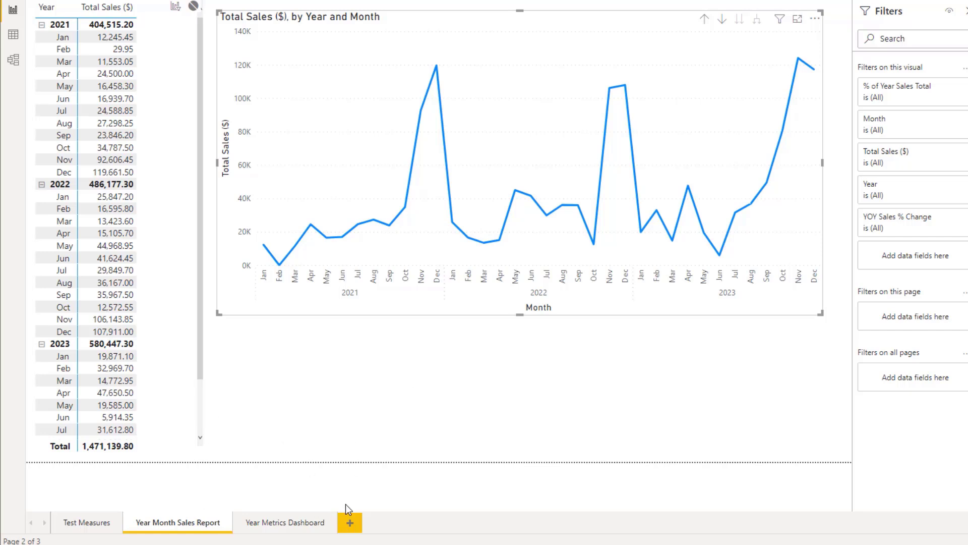
# Open the Year Metrics Dashboard page
pyautogui.click(252, 528)
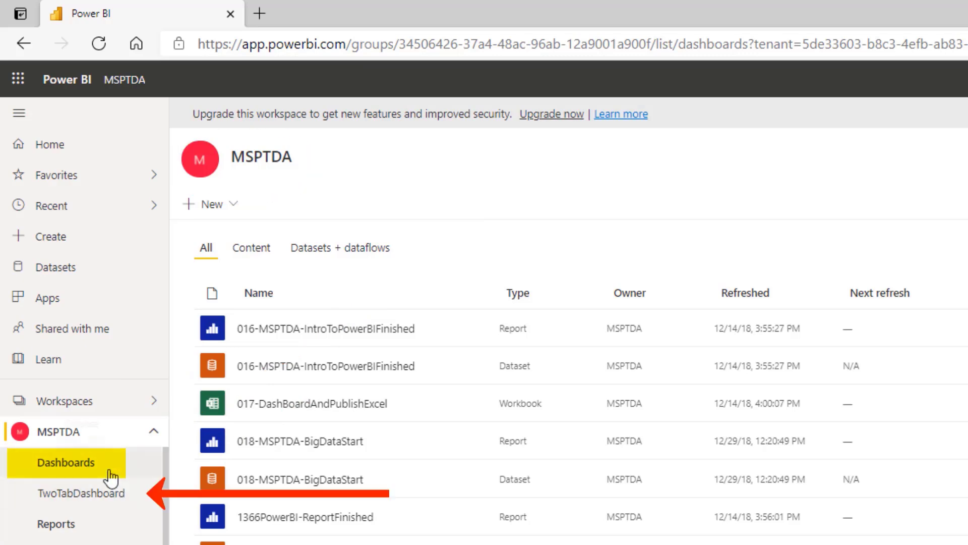
# In the Power BI service's MSPTDA workspace, open TwoTabDashboard and examine the report and Excel sources of its tiles
pyautogui.click(52, 494)
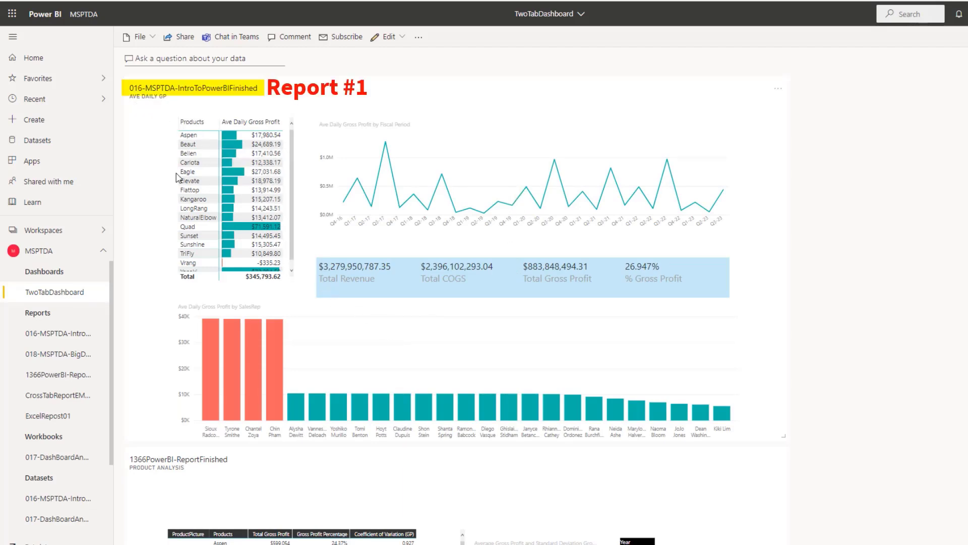
pyautogui.scroll(-5, 139, 151)
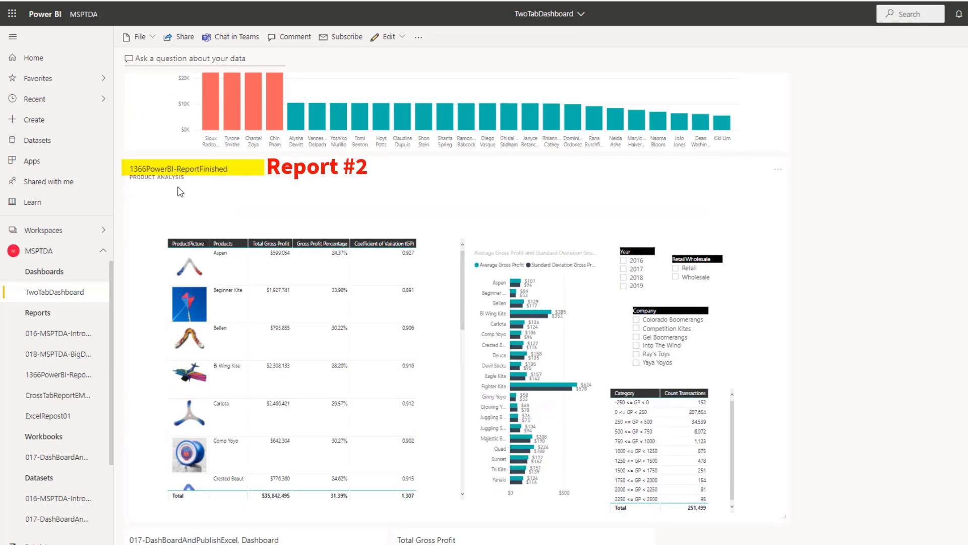
pyautogui.scroll(-3, 209, 230)
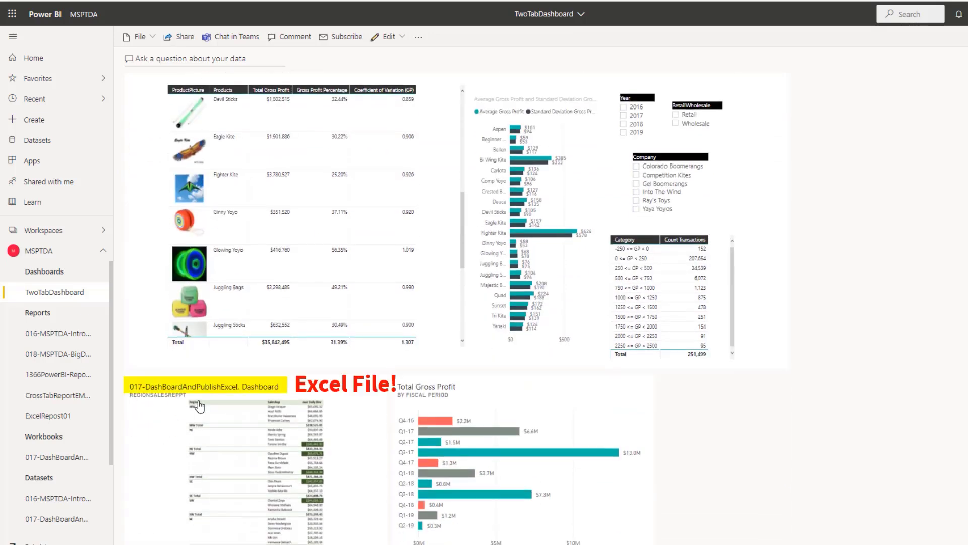
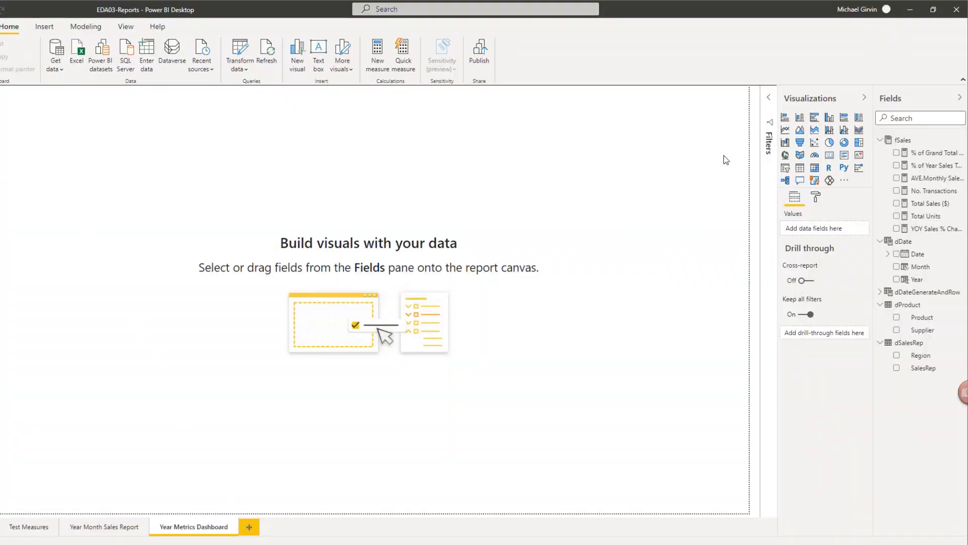
# Add a matrix to the dashboard page with Region and Year as rows and Total Sales ($) and YOY Sales % Change as values
pyautogui.click(816, 169)
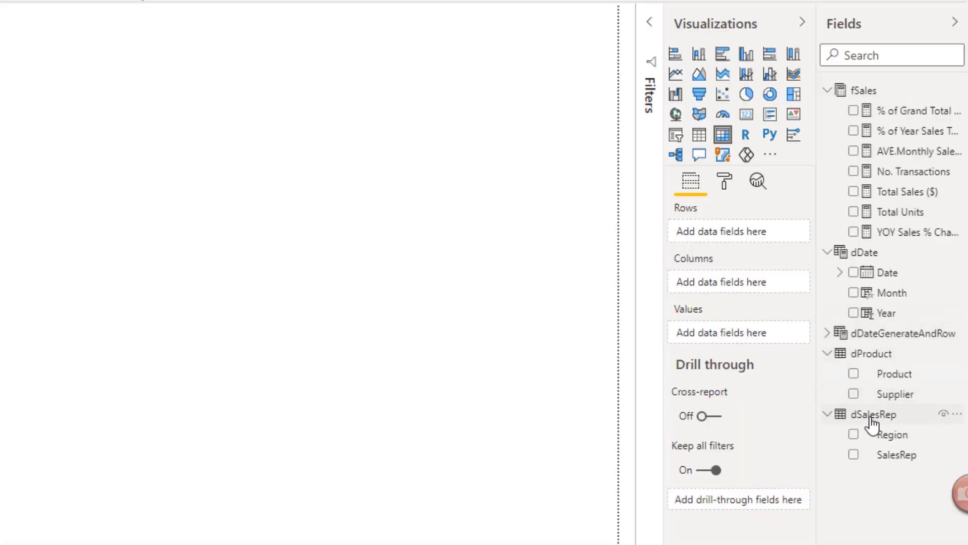
pyautogui.click(854, 437)
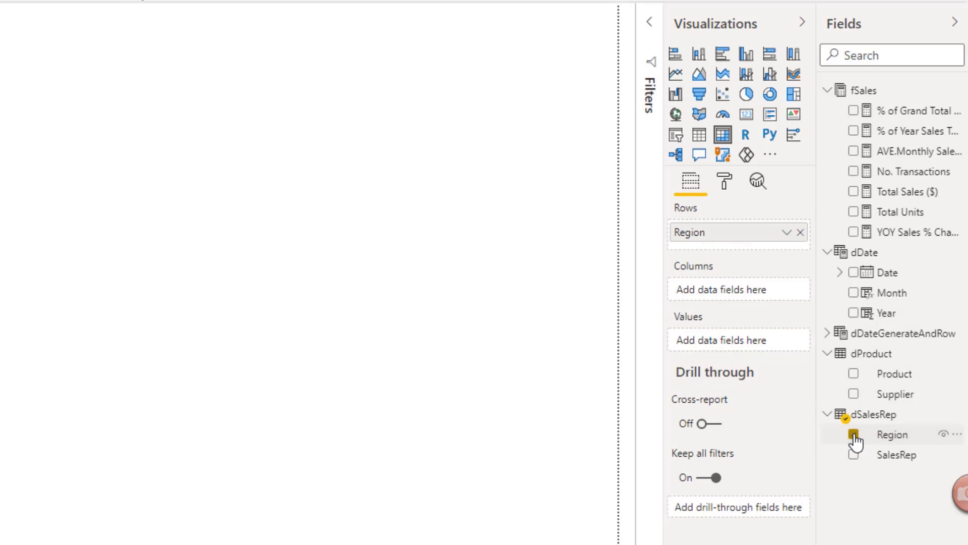
pyautogui.click(855, 317)
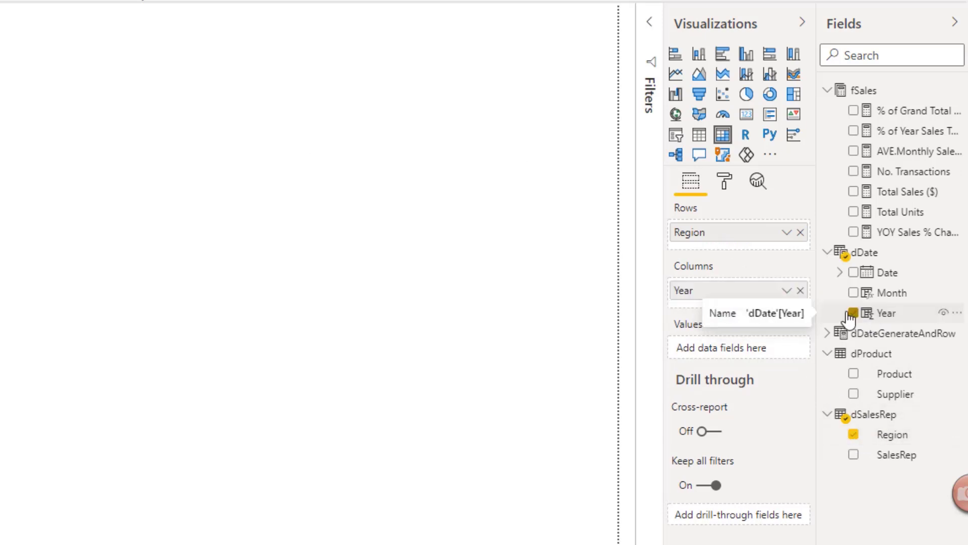
pyautogui.click(855, 316)
pyautogui.moveTo(880, 319); pyautogui.dragTo(709, 241)
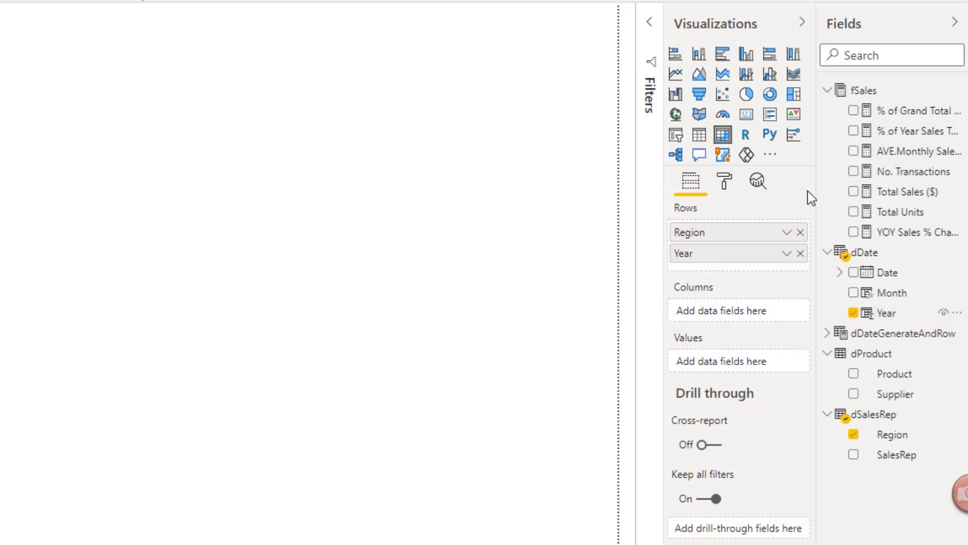
pyautogui.click(853, 192)
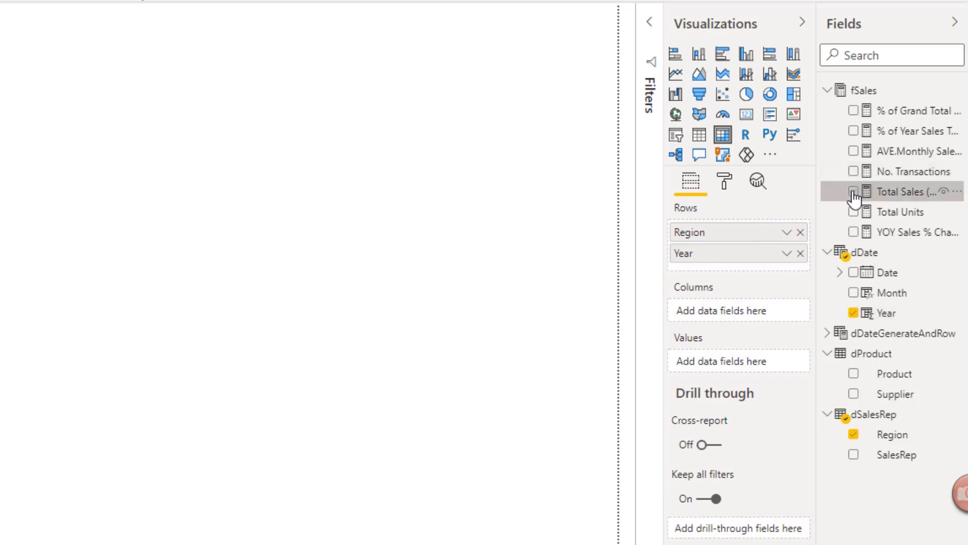
pyautogui.click(854, 234)
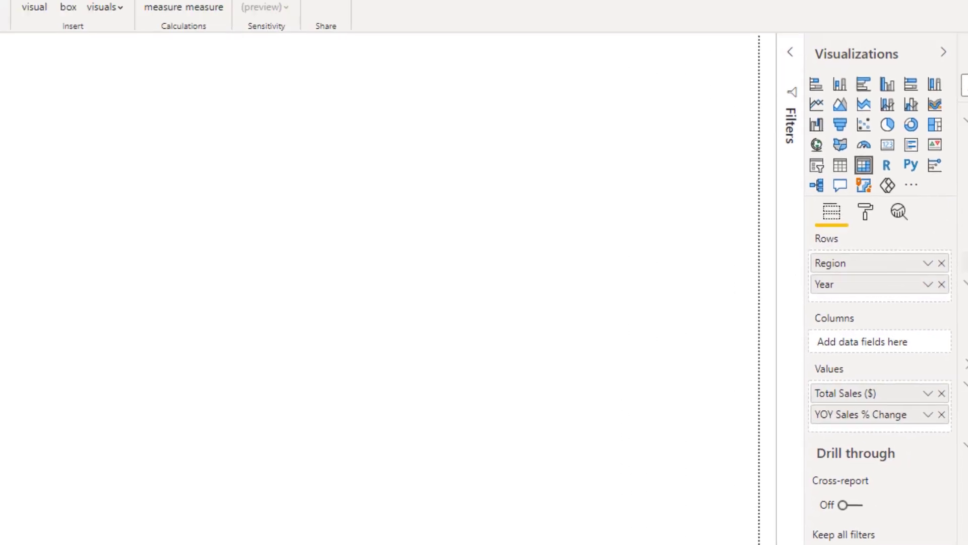
# Expand all levels of the Region matrix so the years show under each region
pyautogui.rightClick(81, 183)
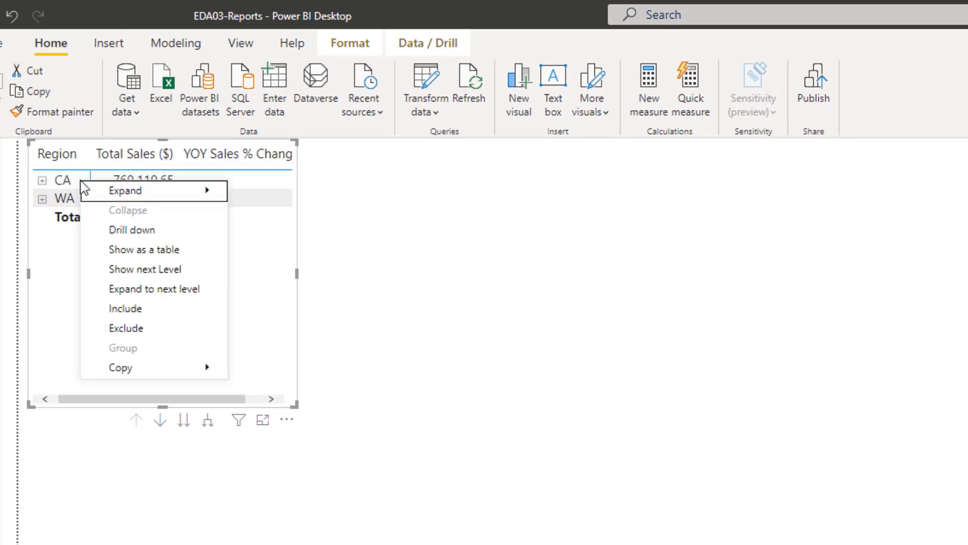
pyautogui.moveTo(225, 195)
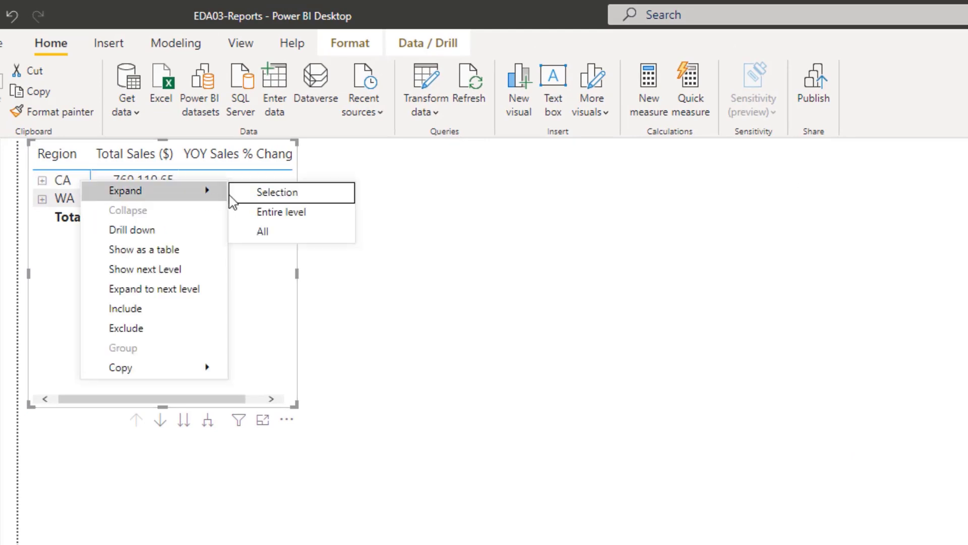
pyautogui.click(287, 233)
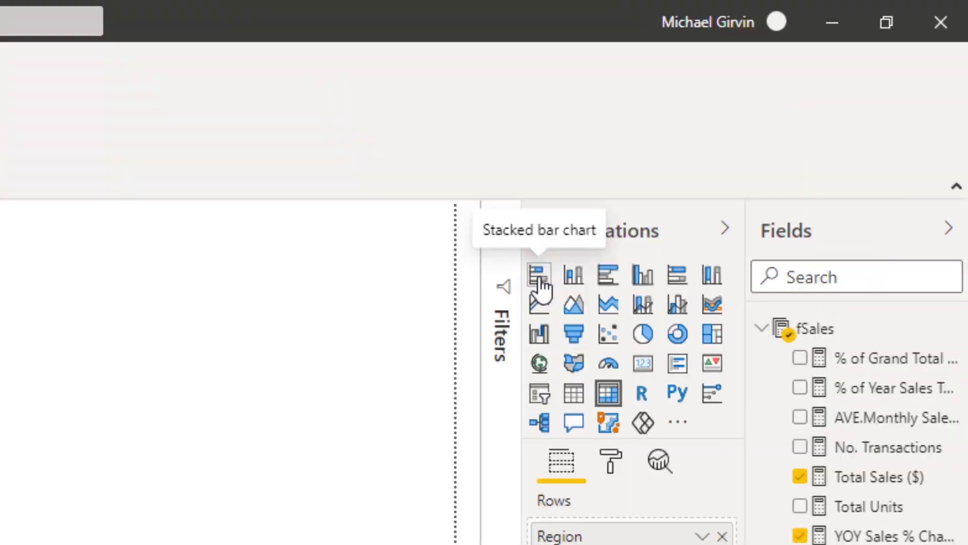
# Add a clustered column chart with Year on the axis, Region as legend and Total Sales ($) as values
pyautogui.click(644, 278)
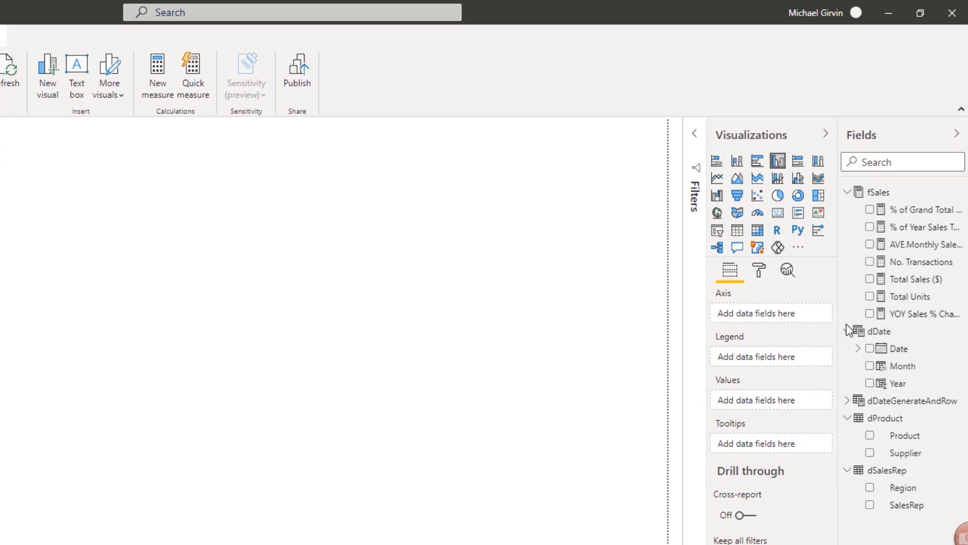
pyautogui.click(870, 488)
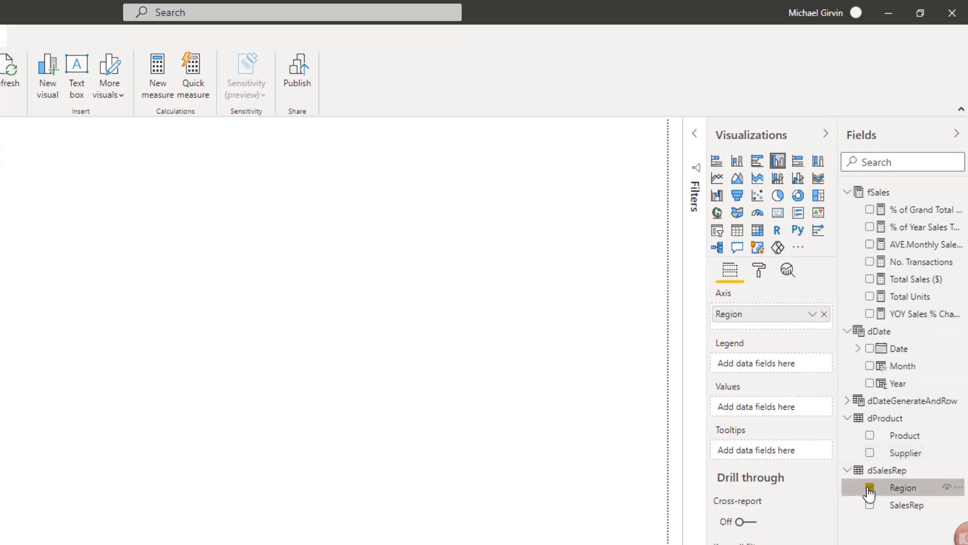
pyautogui.click(870, 280)
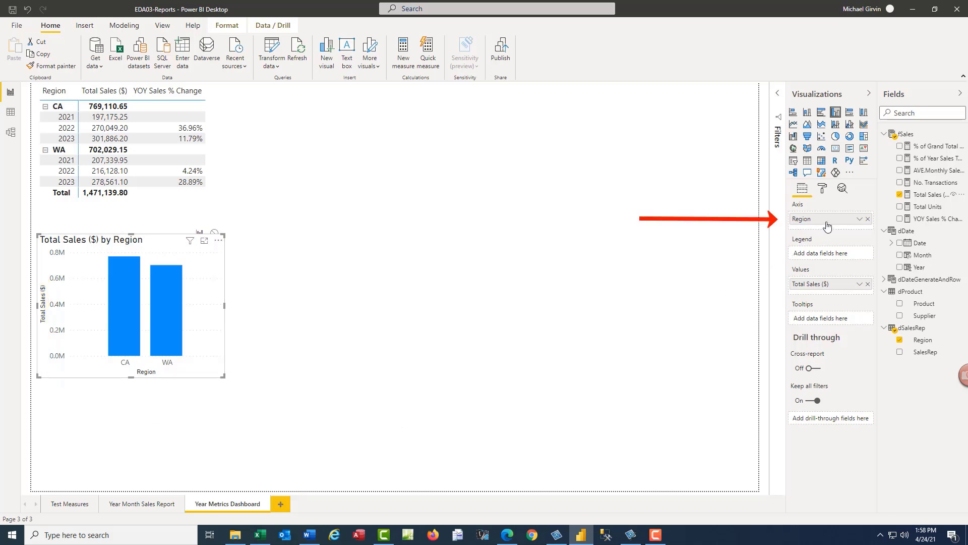
pyautogui.moveTo(827, 223); pyautogui.dragTo(831, 251)
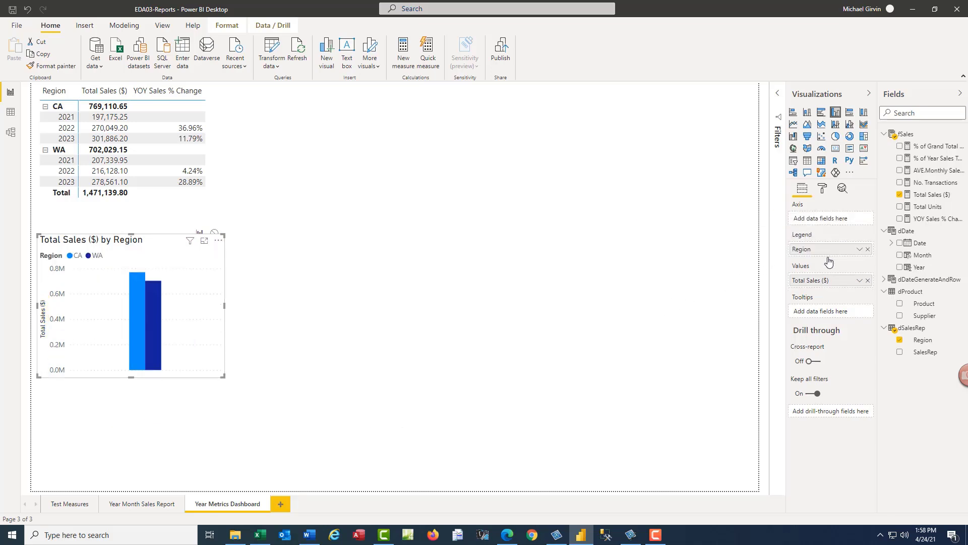
pyautogui.moveTo(921, 273); pyautogui.dragTo(827, 218)
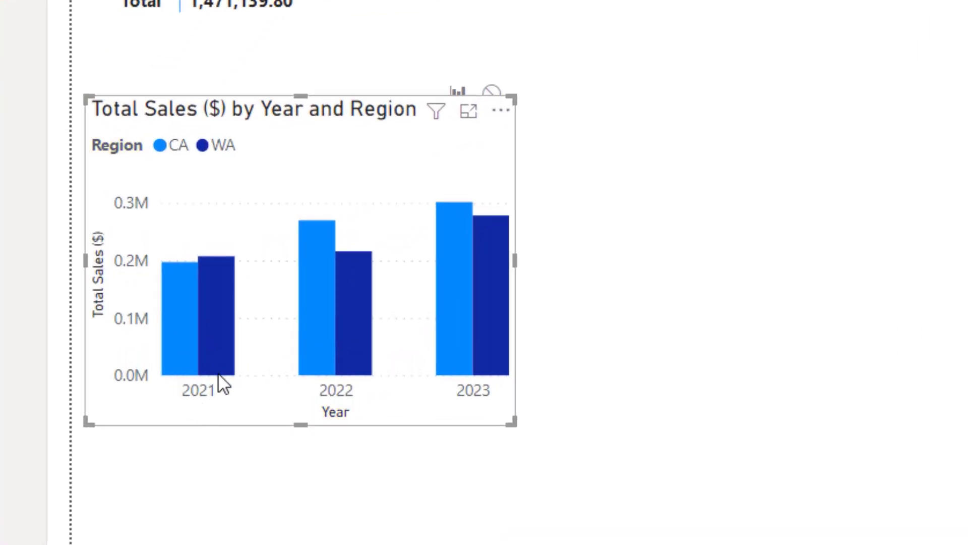
pyautogui.moveTo(211, 368)
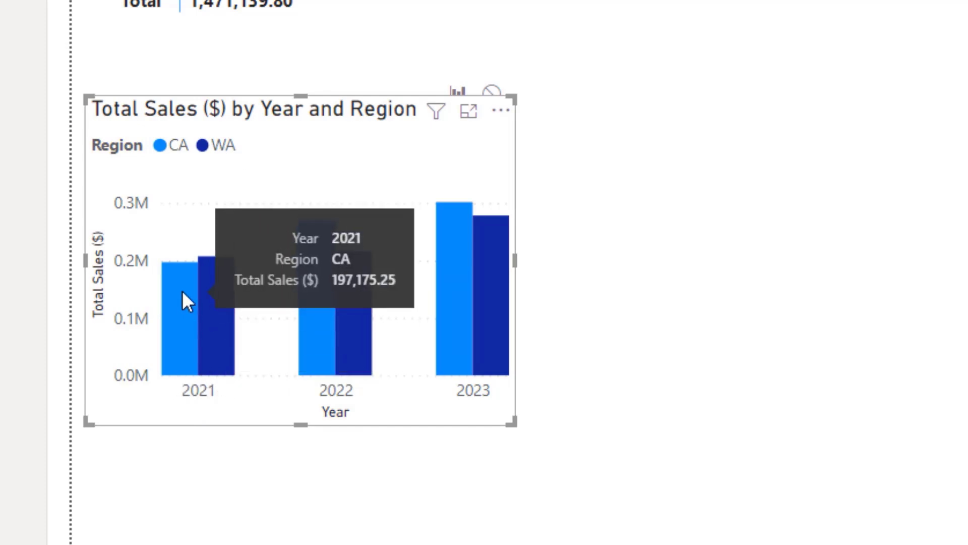
pyautogui.moveTo(210, 317)
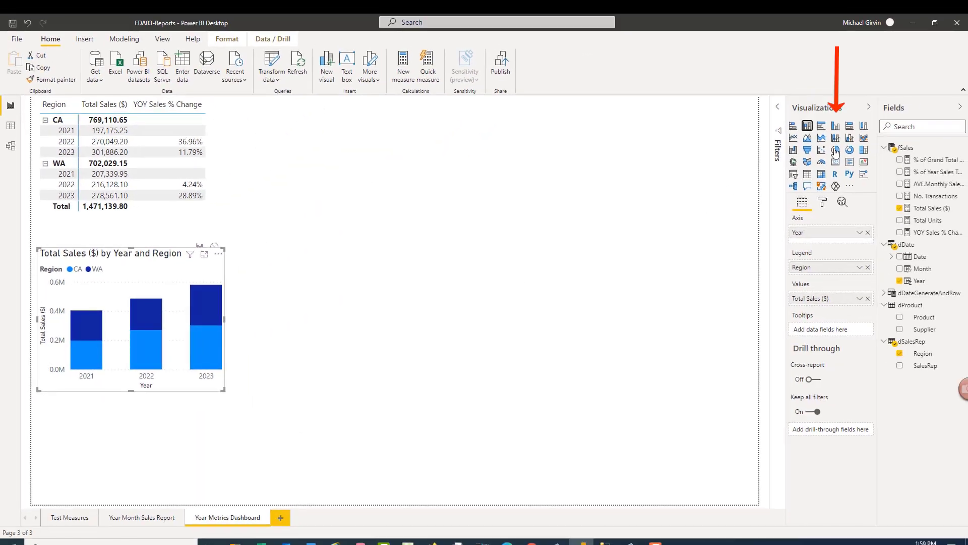
# Set the Year and Region chart to clustered column, add YOY Sales % Change as a tooltip field, and check the column tooltips
pyautogui.click(836, 126)
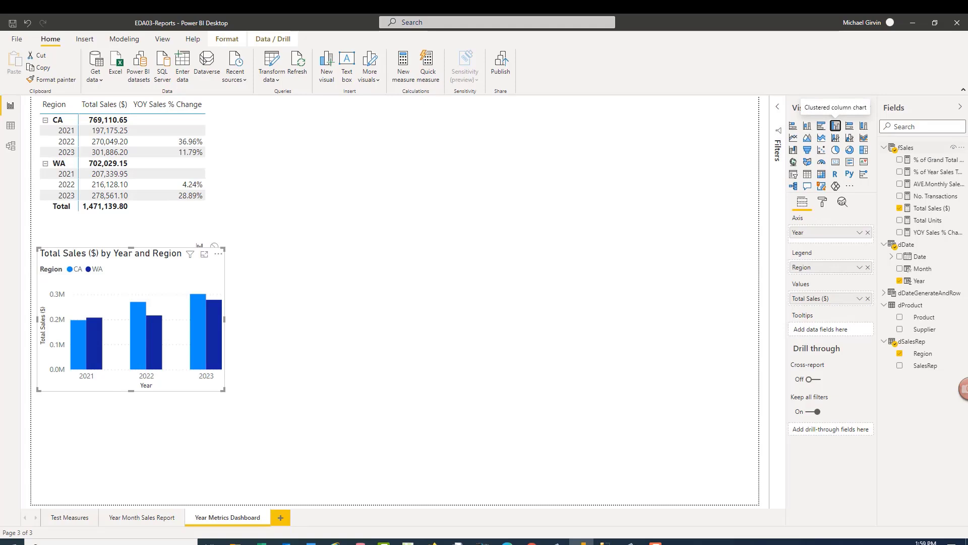
pyautogui.moveTo(928, 233); pyautogui.dragTo(829, 330)
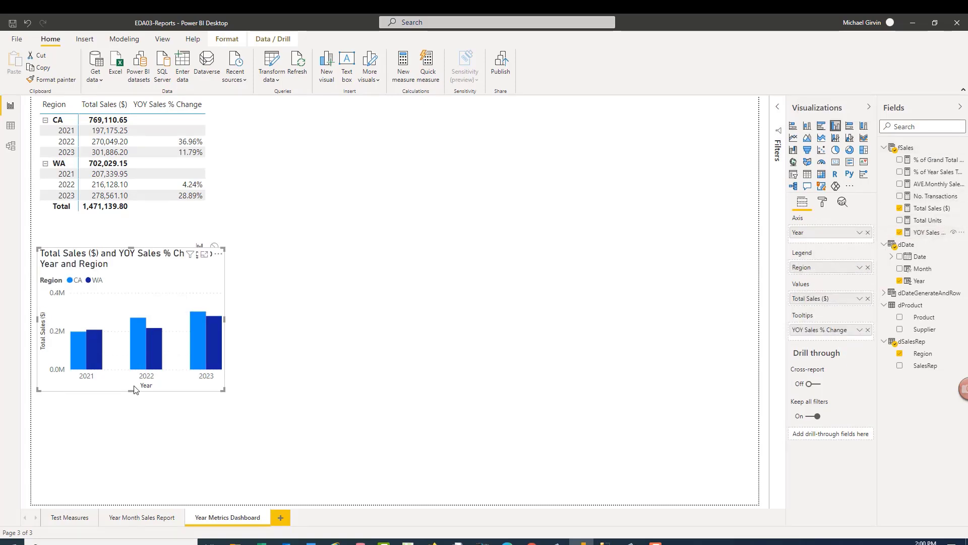
pyautogui.moveTo(82, 353)
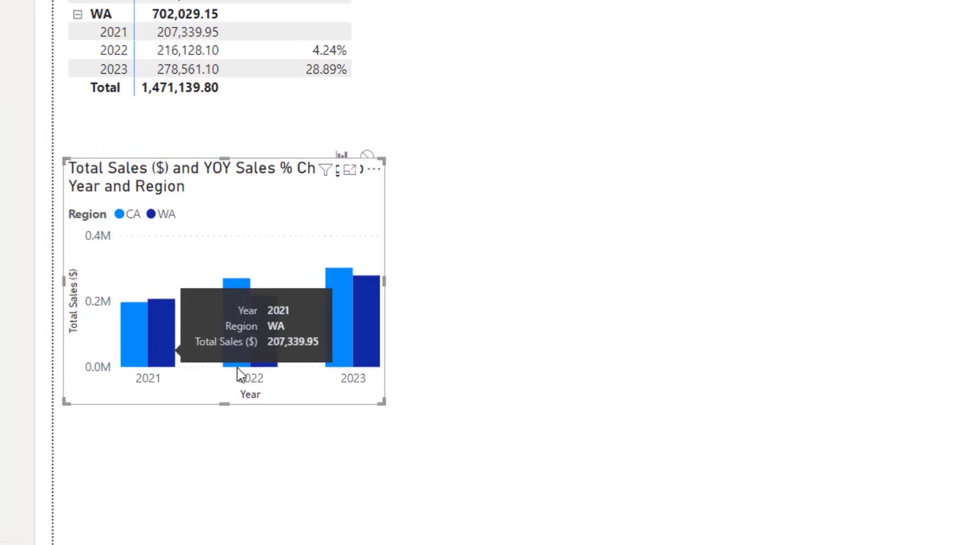
pyautogui.moveTo(140, 364)
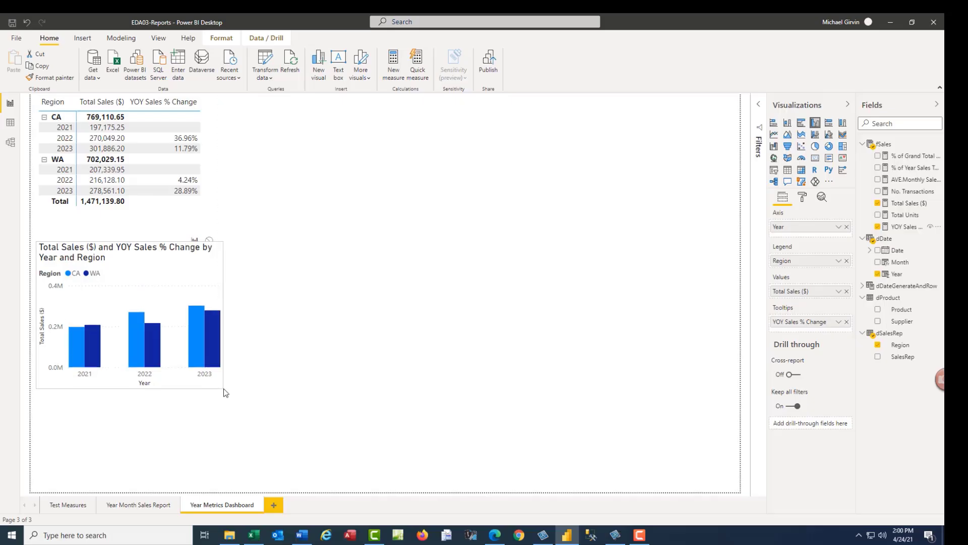
# Reposition the column chart and the matrix inward from the page edge, keeping the matrix above the chart
pyautogui.moveTo(126, 261); pyautogui.dragTo(151, 298)
pyautogui.moveTo(189, 217); pyautogui.dragTo(210, 228)
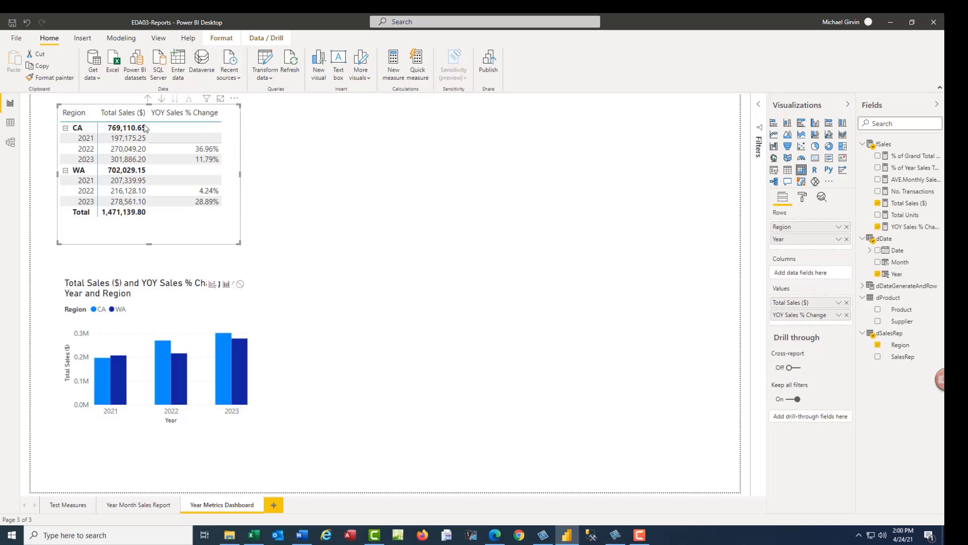
pyautogui.moveTo(230, 238)
pyautogui.mouseDown()
pyautogui.moveTo(247, 249)
pyautogui.moveTo(236, 251)
pyautogui.mouseUp()
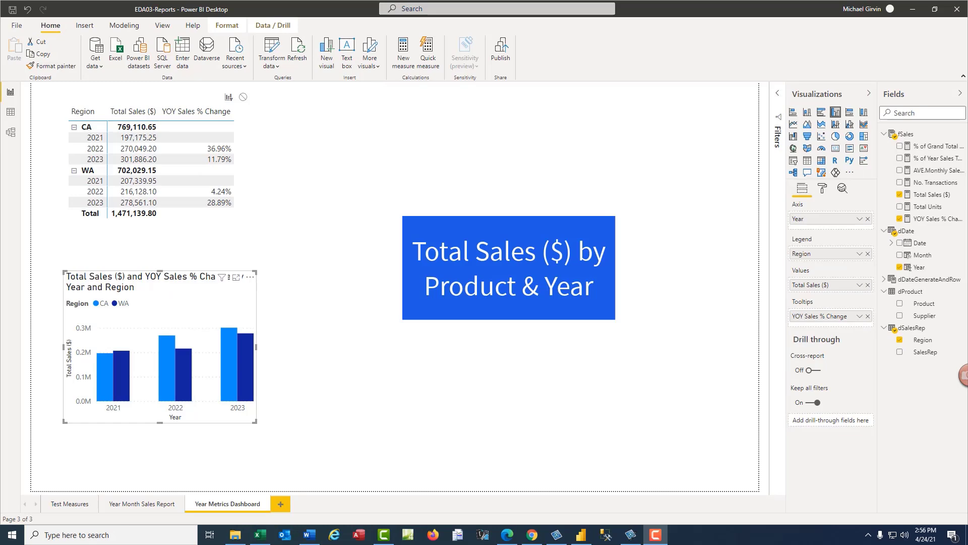
# Add a stacked bar chart with Product on the axis, Year as legend and Total Sales ($) as values
pyautogui.click(422, 146)
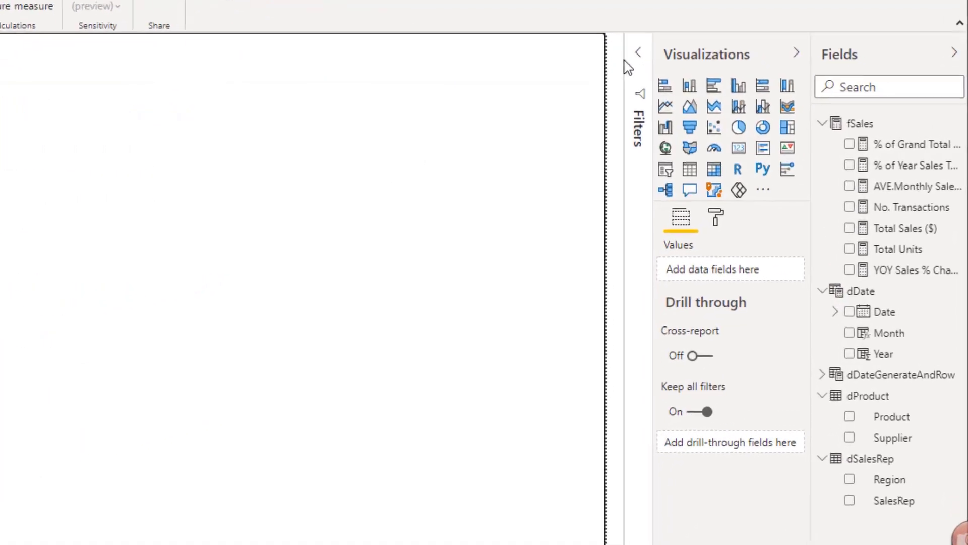
pyautogui.click(658, 85)
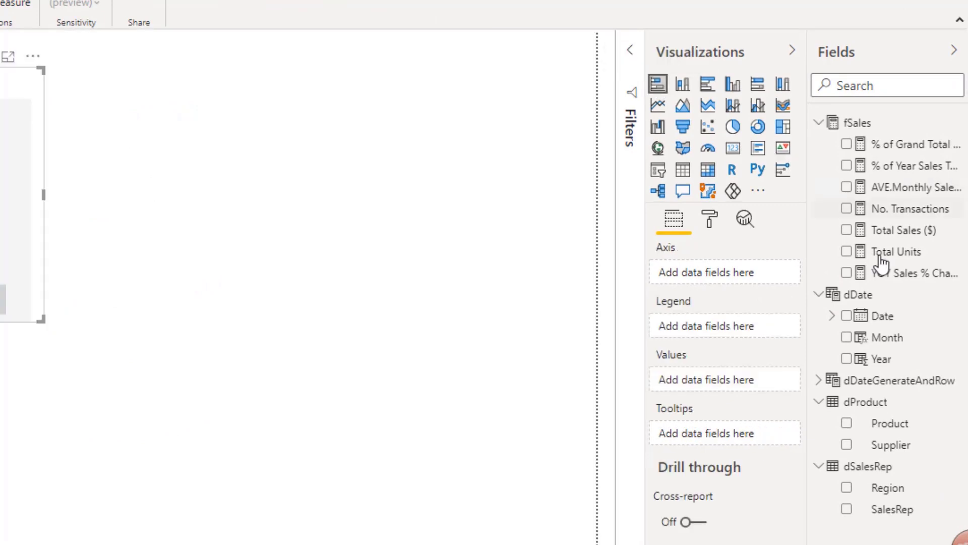
pyautogui.moveTo(884, 426); pyautogui.dragTo(728, 270)
pyautogui.moveTo(867, 364)
pyautogui.mouseDown()
pyautogui.moveTo(787, 339)
pyautogui.moveTo(721, 335)
pyautogui.mouseUp()
pyautogui.click(847, 231)
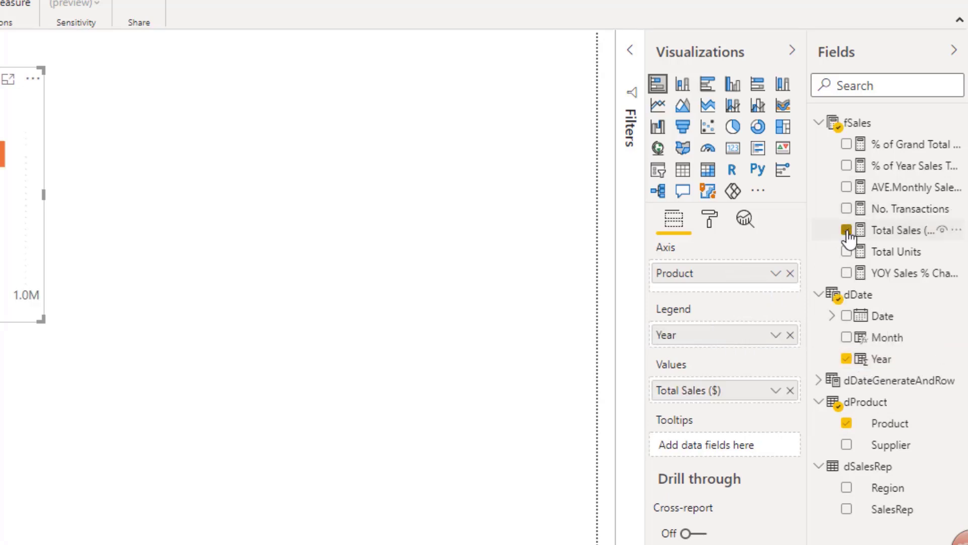
# Add YOY Sales % Change and % of Year Sales Total as tooltips to the product bar chart, and widen the chart
pyautogui.moveTo(876, 275); pyautogui.dragTo(733, 450)
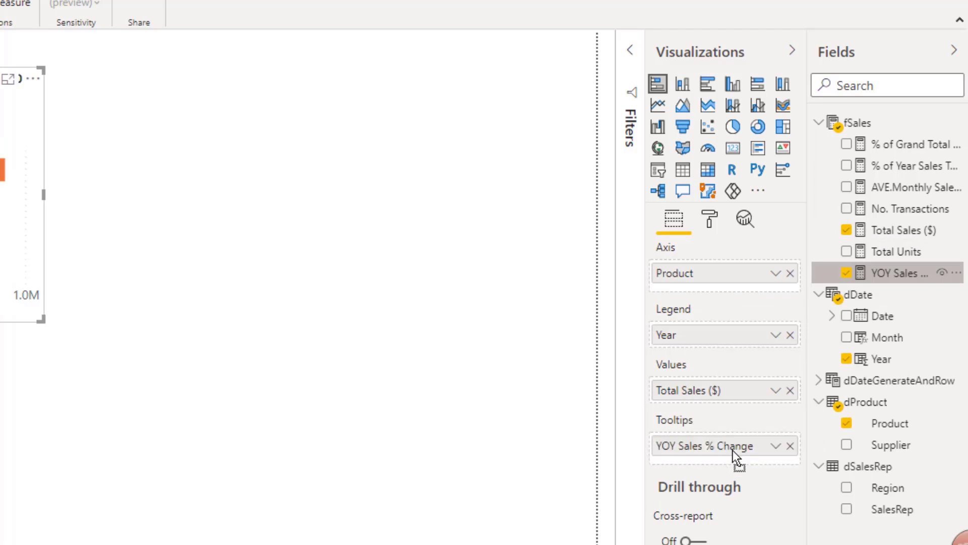
pyautogui.moveTo(892, 174); pyautogui.dragTo(774, 446)
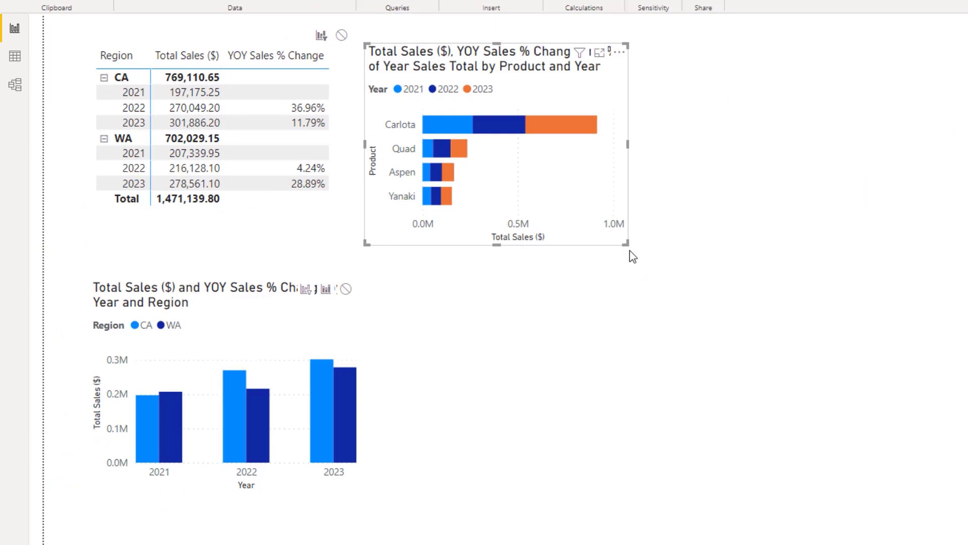
pyautogui.moveTo(625, 244); pyautogui.dragTo(841, 251)
pyautogui.moveTo(845, 192); pyautogui.dragTo(947, 185)
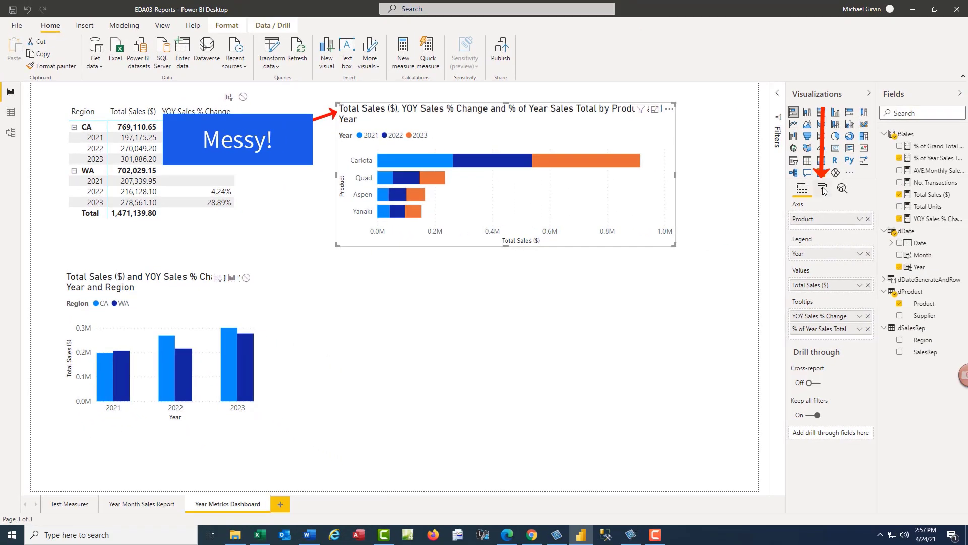
# Change the product bar chart's title text to "Total Sales ($), by Product and Year"
pyautogui.click(823, 188)
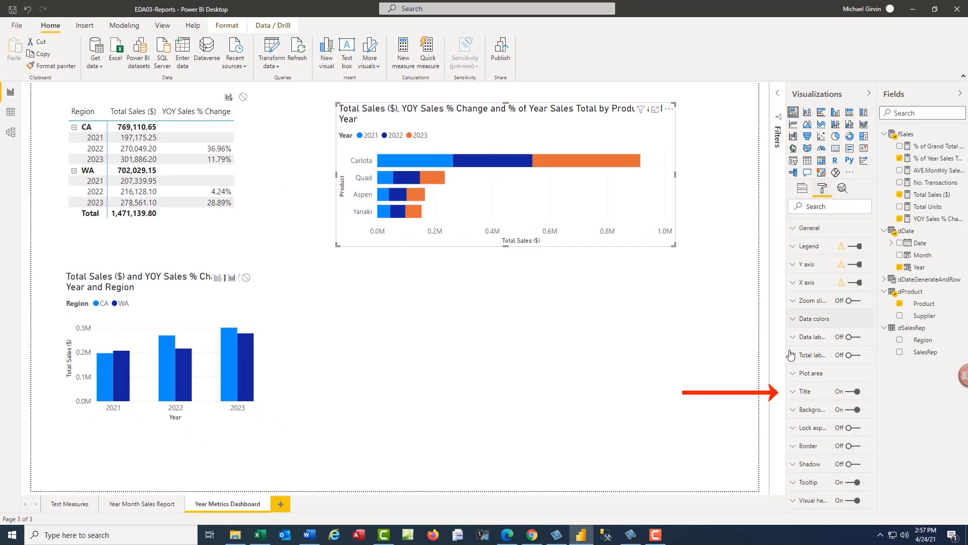
pyautogui.click(795, 394)
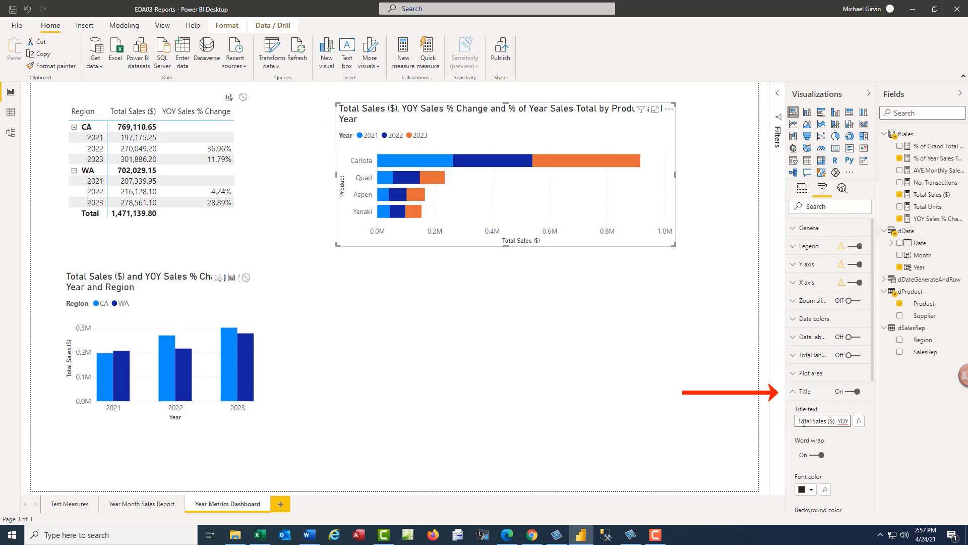
pyautogui.moveTo(802, 423); pyautogui.dragTo(870, 425)
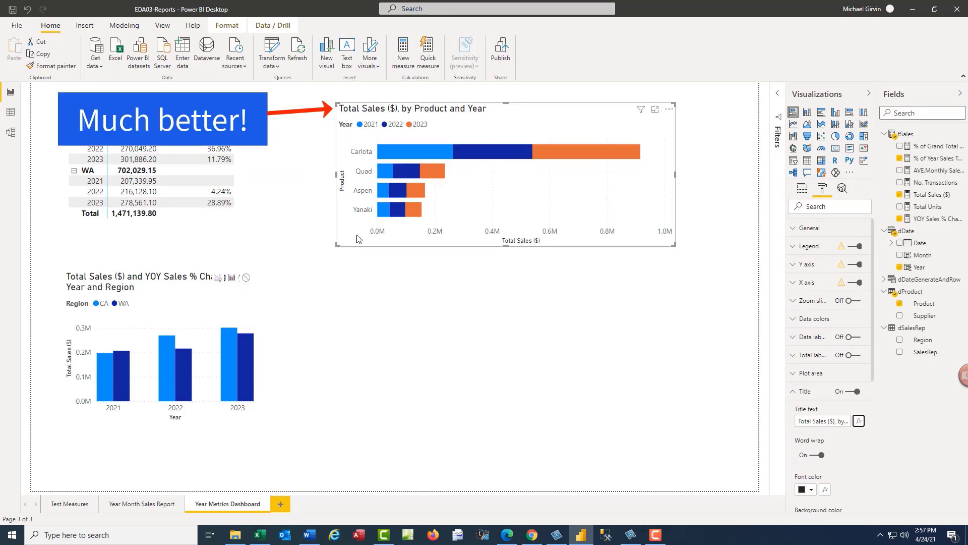
pyautogui.click(278, 295)
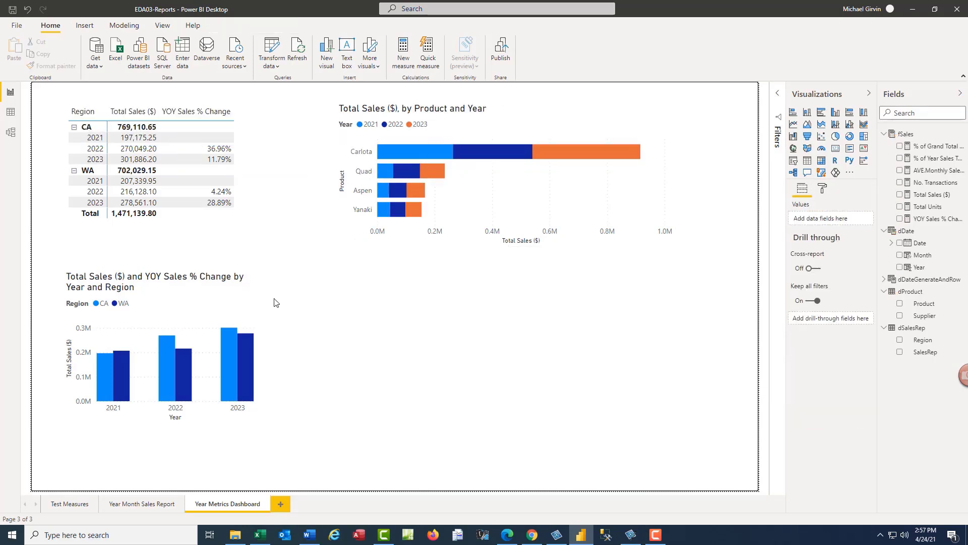
# Retitle the region column chart "Total Sales ($) by Year and Region" and enlarge its axis titles
pyautogui.click(253, 309)
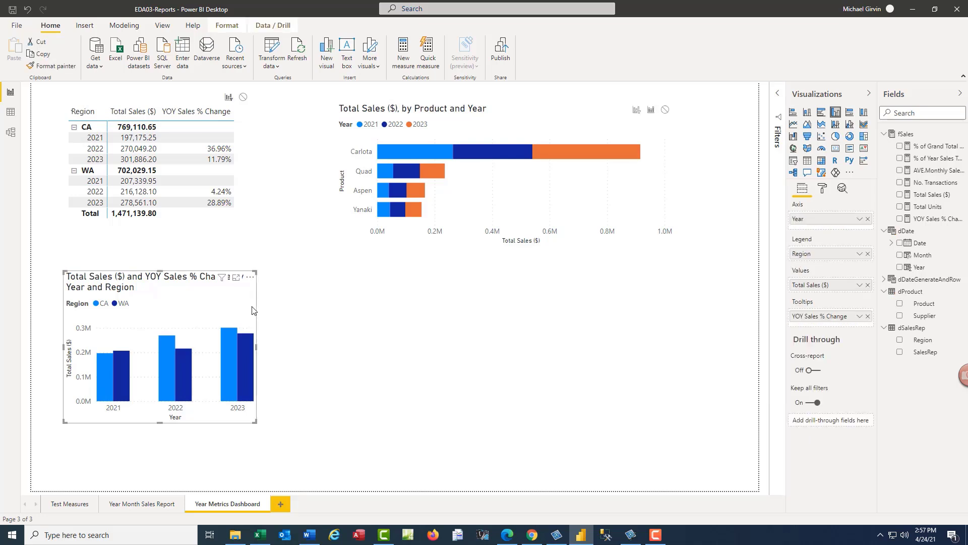
pyautogui.click(822, 189)
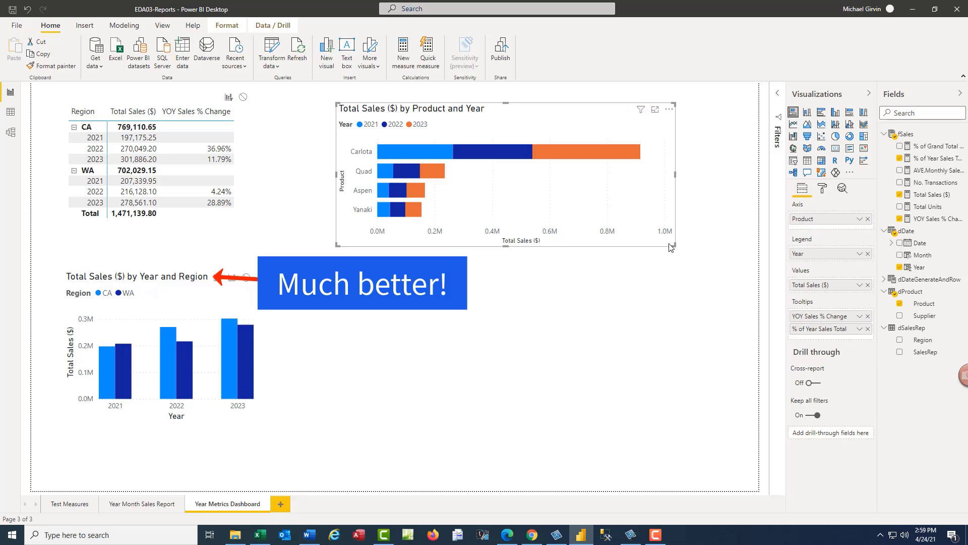
pyautogui.click(531, 362)
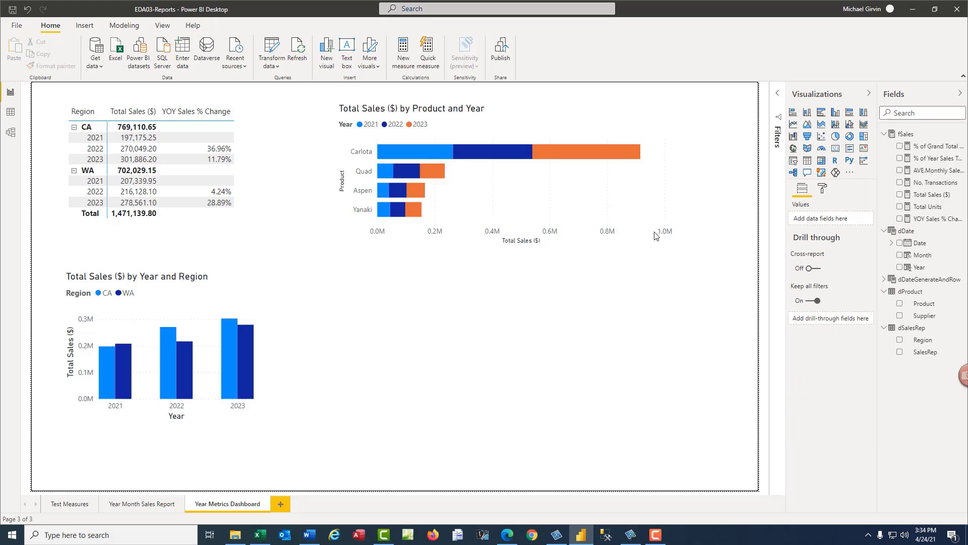
pyautogui.click(674, 205)
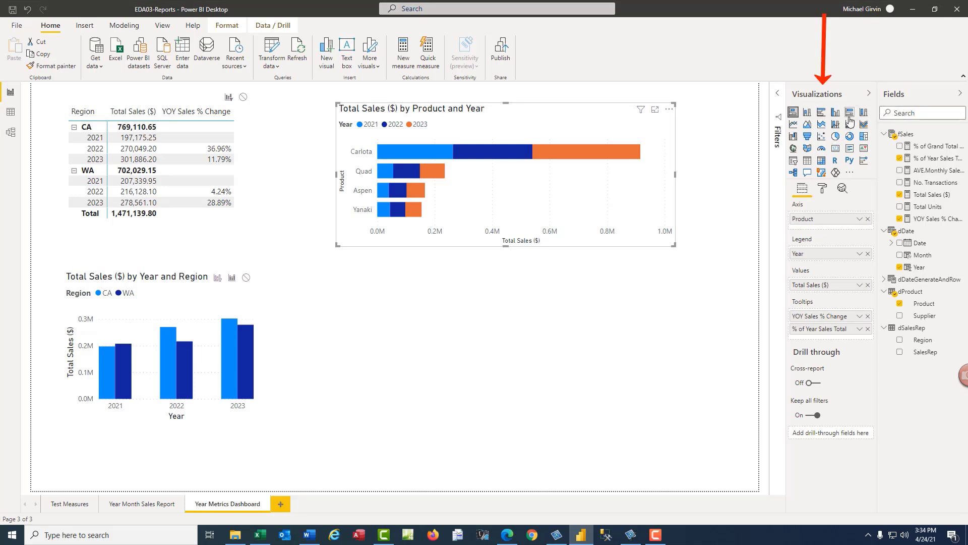
pyautogui.click(822, 113)
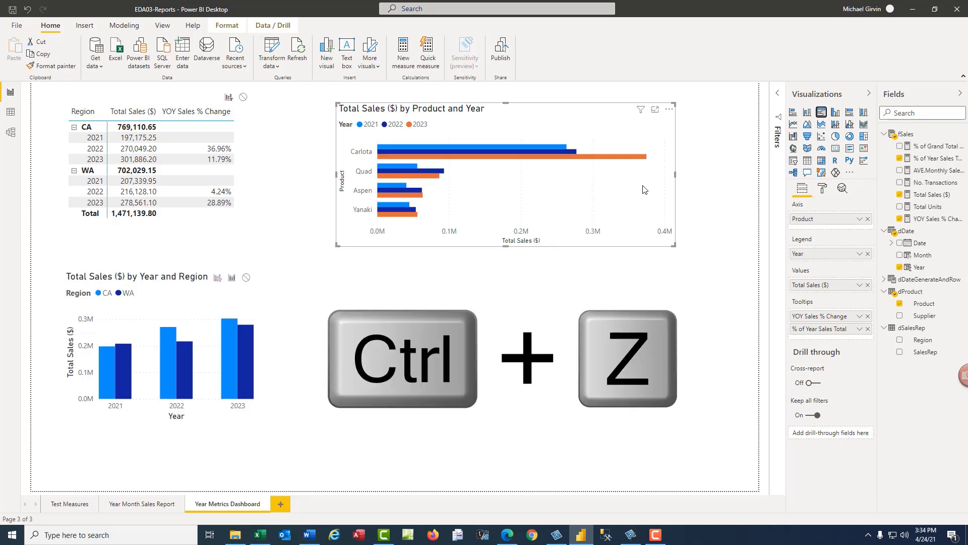
pyautogui.hotkey('ctrl', 'z')
# Add a separate clustered bar chart with Year on the axis, Supplier as legend and AVE.Monthly Sales ($) as values
pyautogui.click(471, 350)
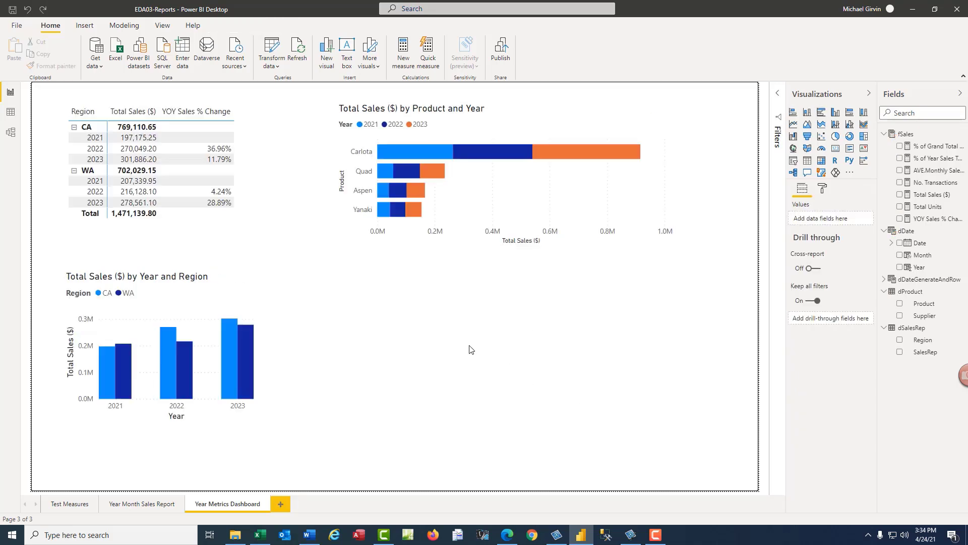
pyautogui.click(822, 112)
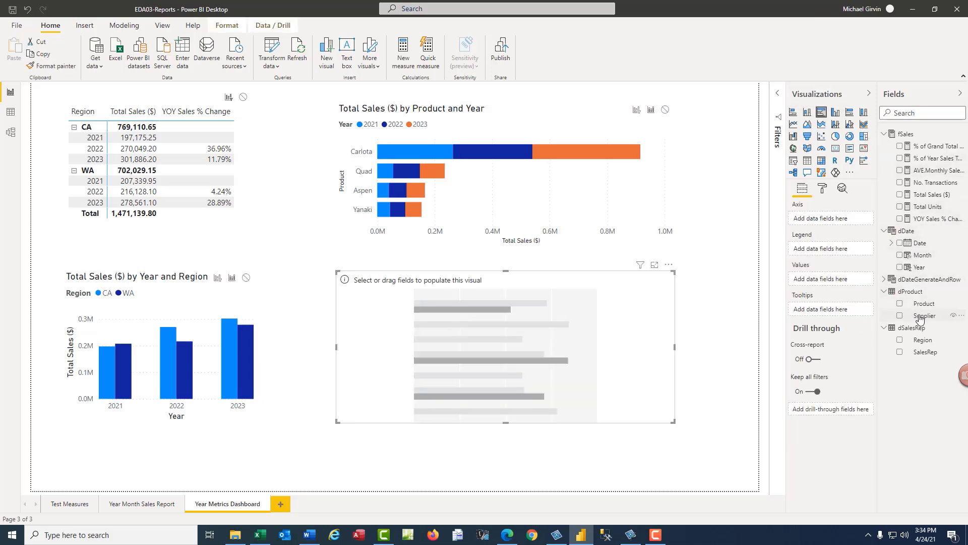
pyautogui.moveTo(920, 318); pyautogui.dragTo(833, 251)
pyautogui.moveTo(919, 267); pyautogui.dragTo(835, 223)
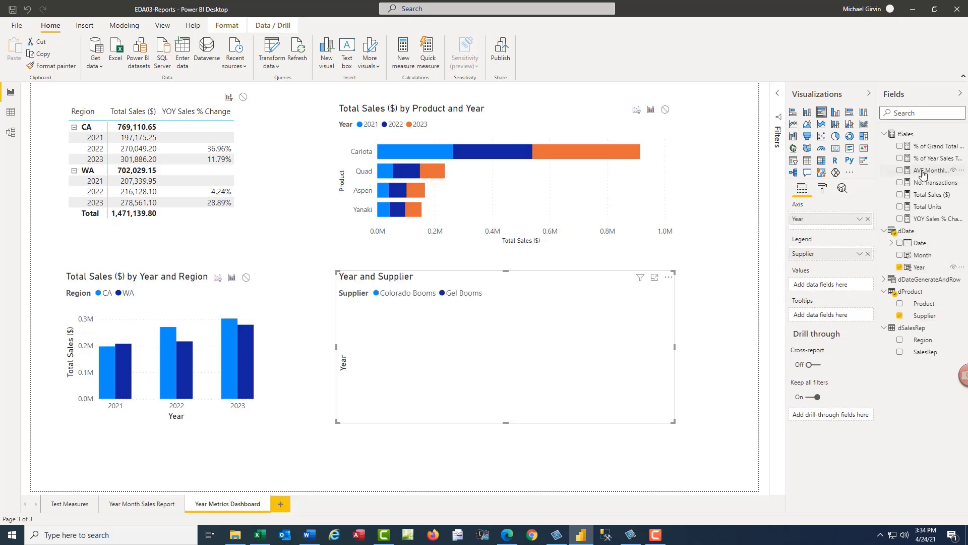
pyautogui.click(900, 171)
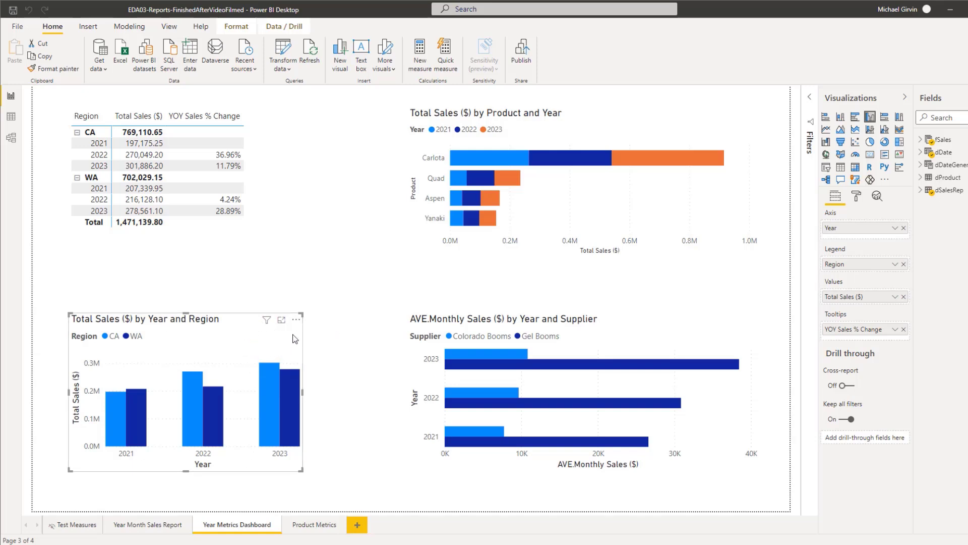
# Turn on data labels for the Total Sales ($) by Year and Region column chart
pyautogui.click(858, 196)
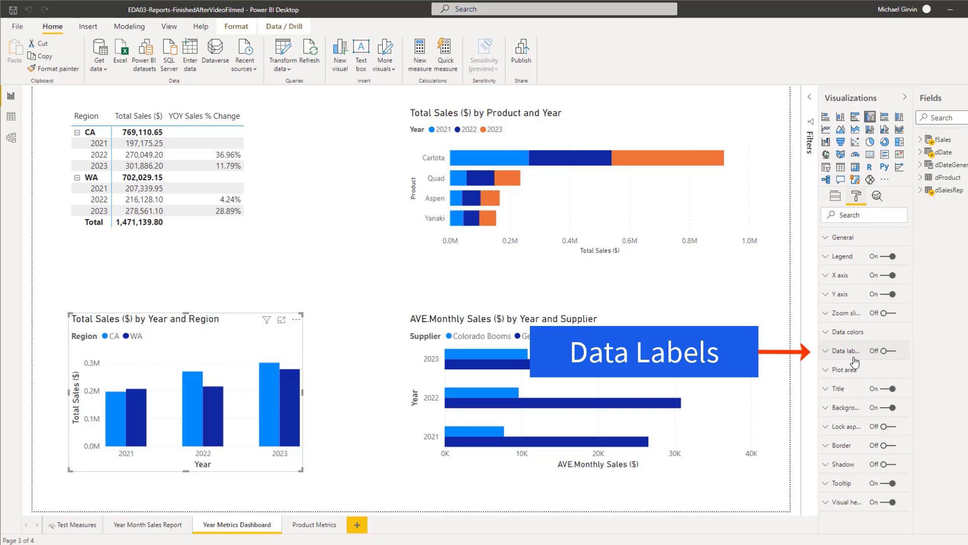
pyautogui.click(893, 352)
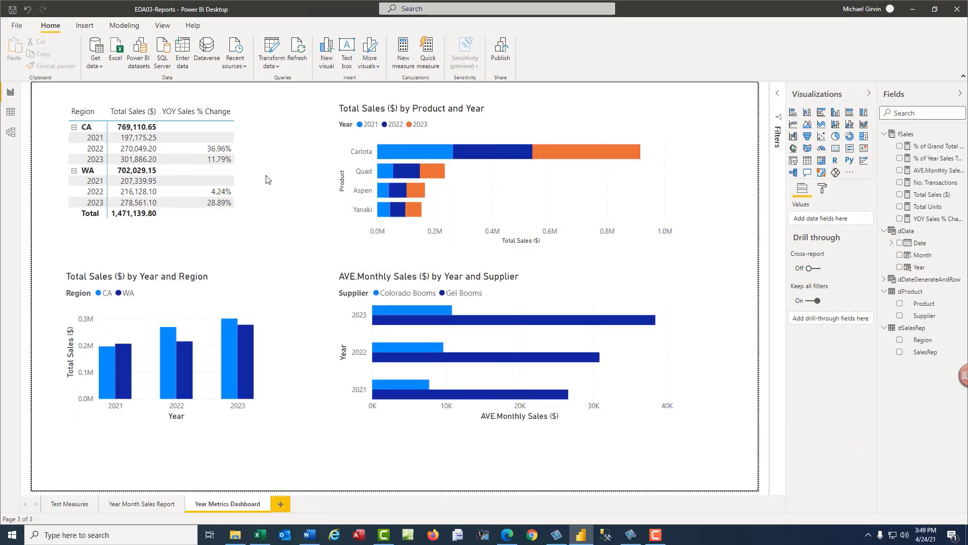
# Cross-highlight the dashboard charts by the WA region from the matrix, and clear the selection
pyautogui.click(248, 140)
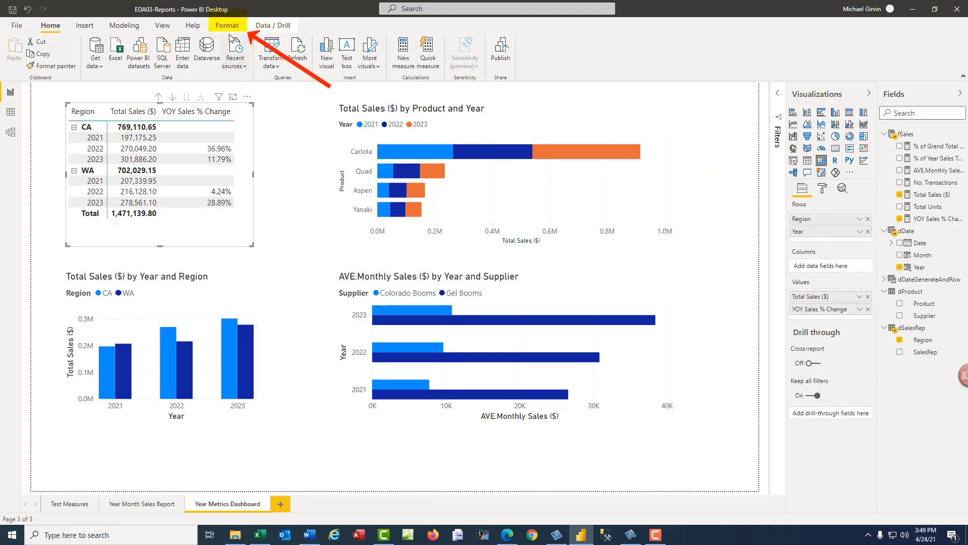
pyautogui.click(229, 28)
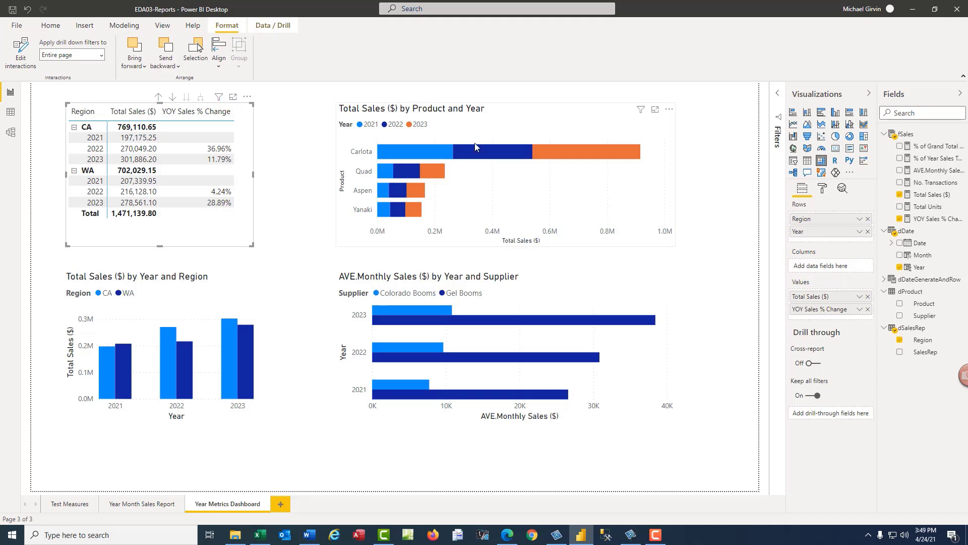
pyautogui.click(90, 172)
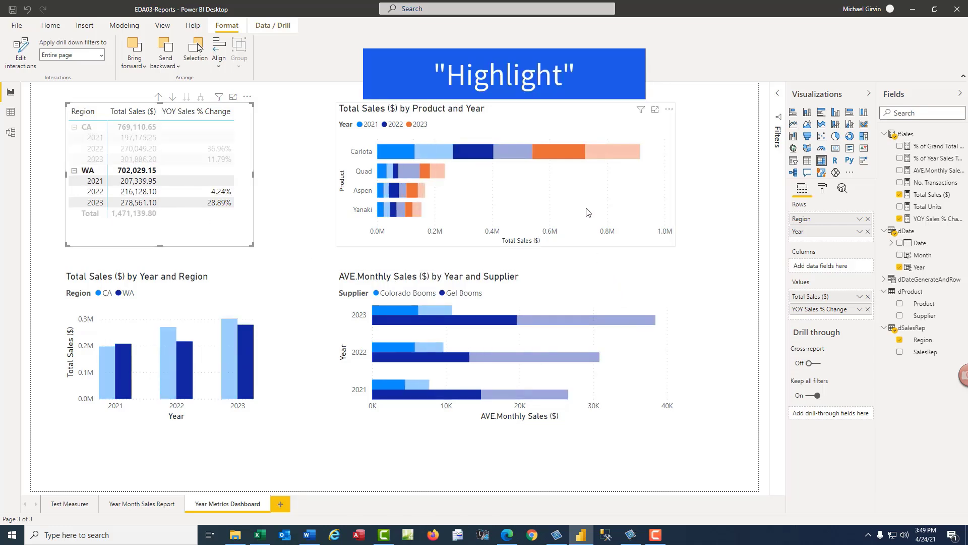
pyautogui.click(246, 140)
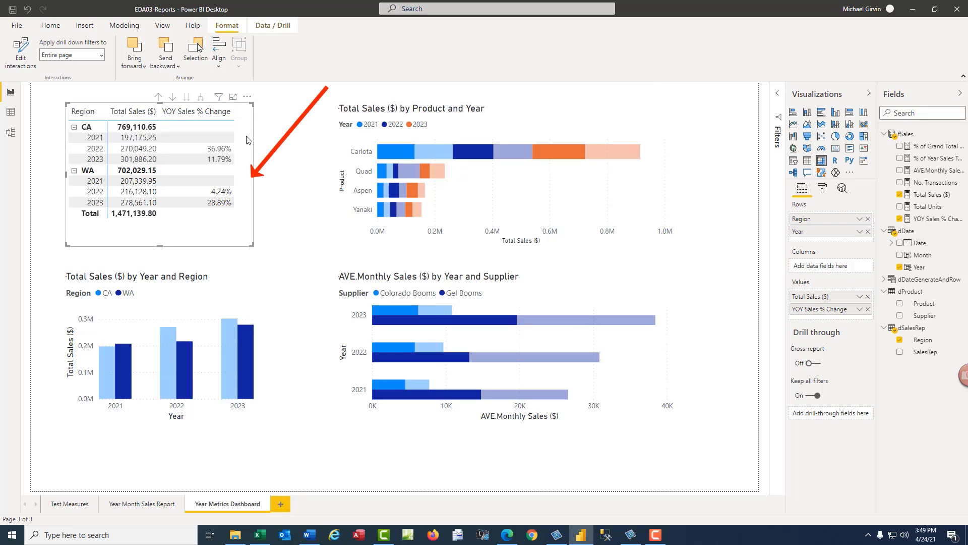
# Edit the matrix's interactions to filter the region column chart and have no effect on the supplier chart, and test them with WA
pyautogui.click(28, 58)
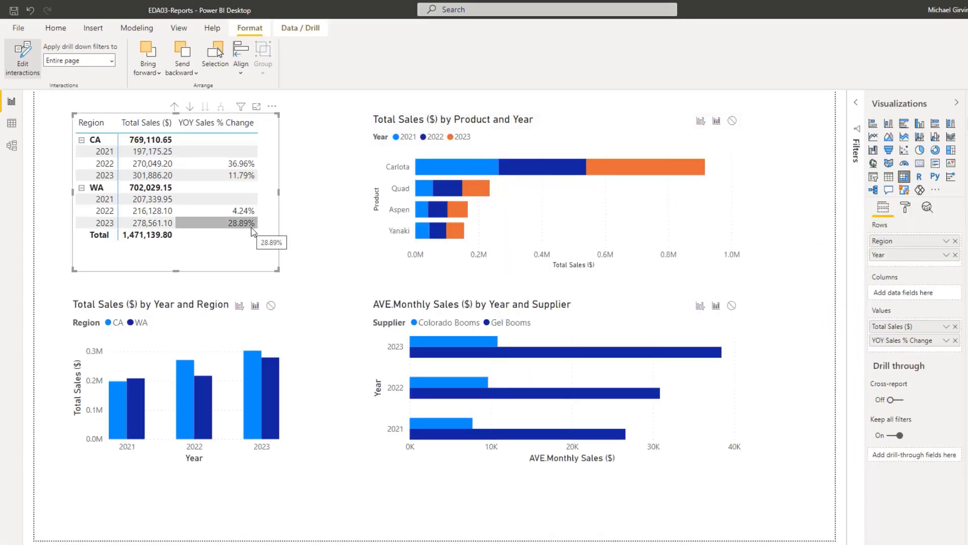
pyautogui.click(732, 306)
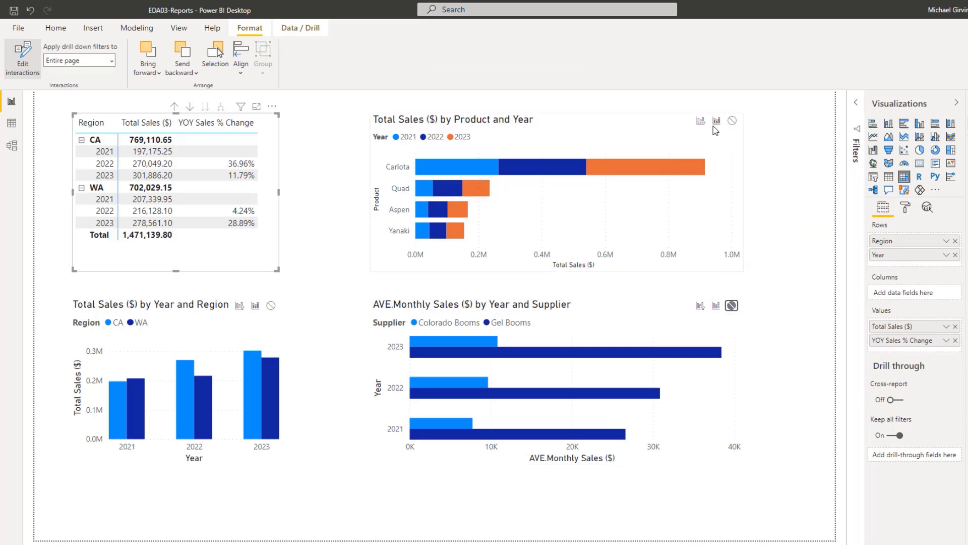
pyautogui.click(239, 307)
pyautogui.click(24, 60)
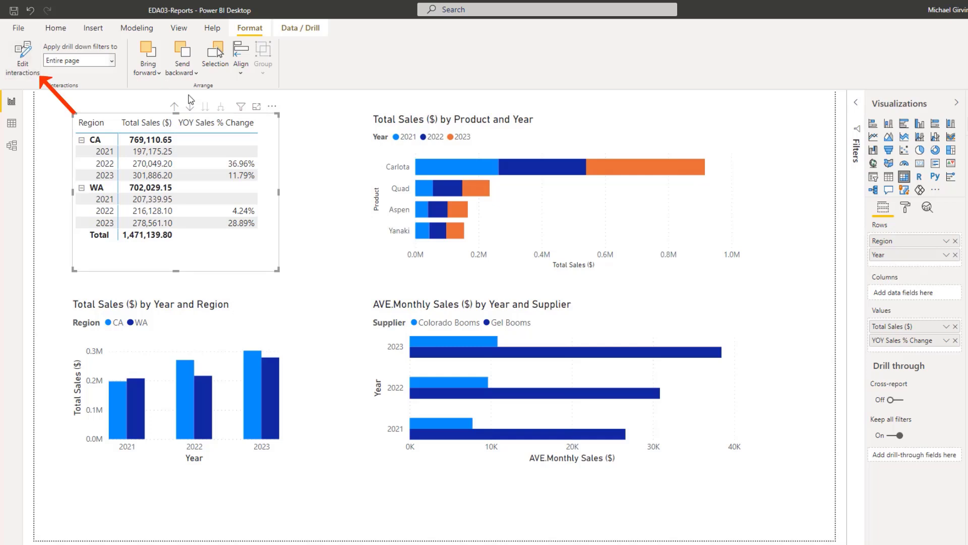
pyautogui.click(328, 225)
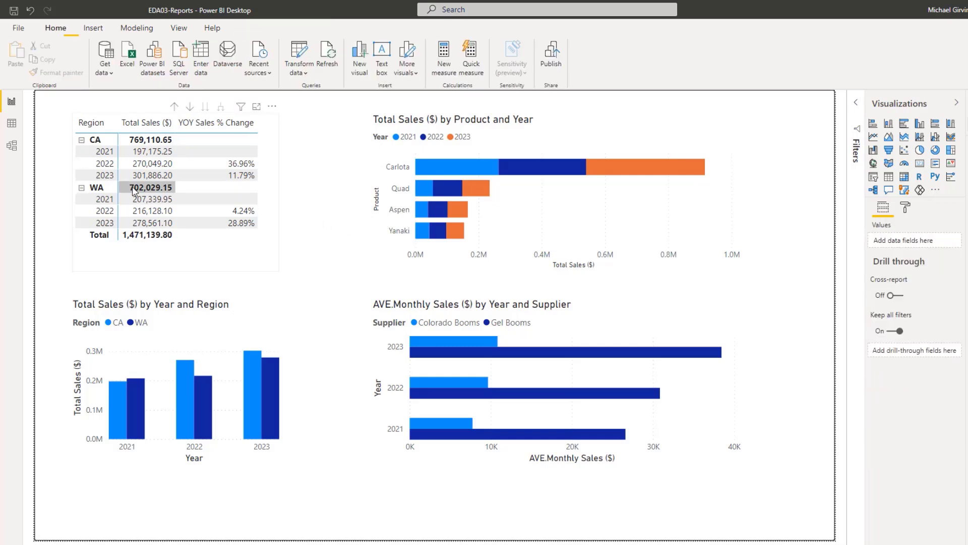
pyautogui.click(103, 189)
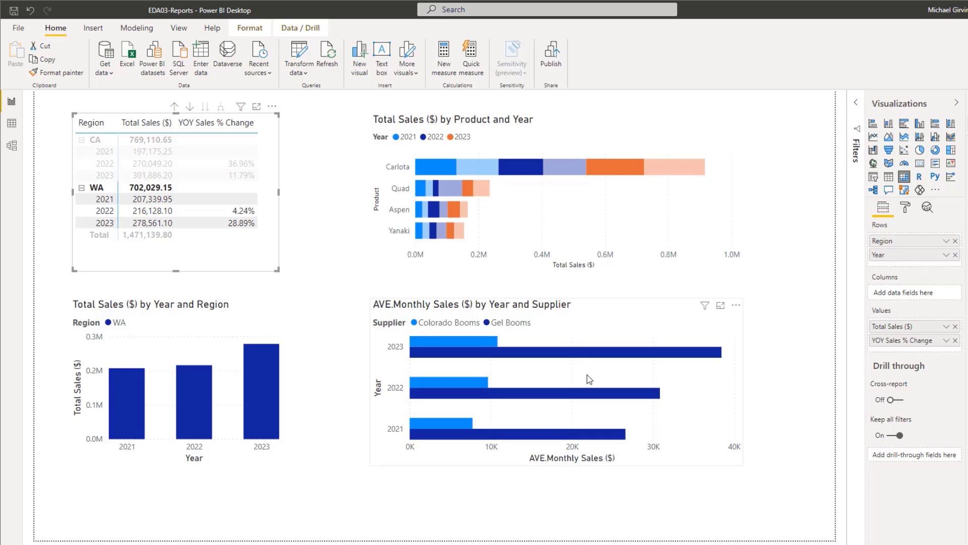
pyautogui.click(103, 190)
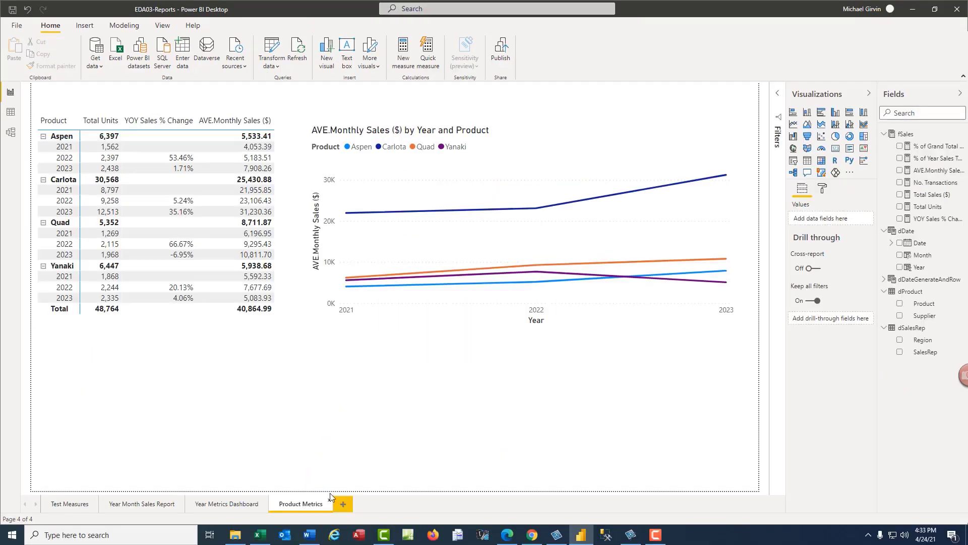
# Review the fields behind the Product Metrics matrix and line chart, and look through the other report pages
pyautogui.click(292, 187)
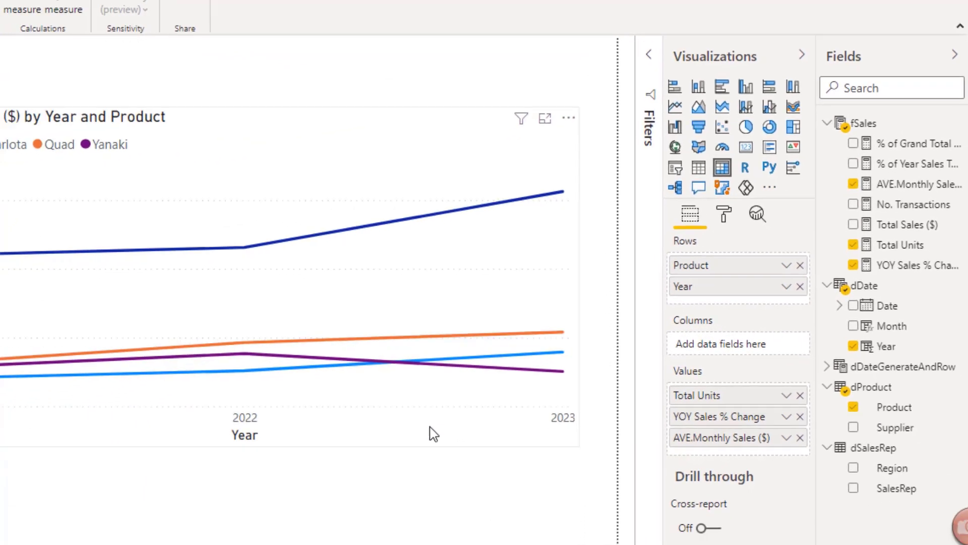
pyautogui.click(434, 433)
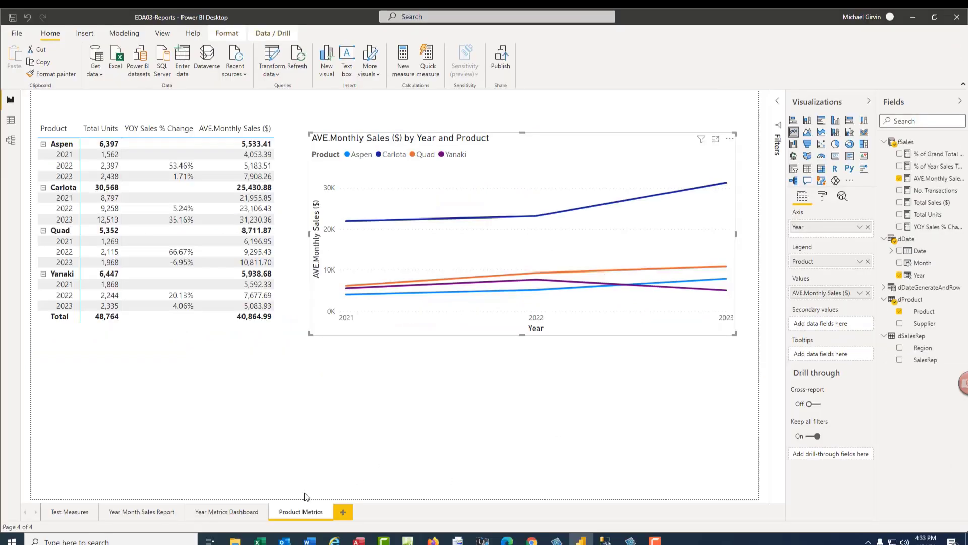
pyautogui.click(229, 512)
pyautogui.click(155, 516)
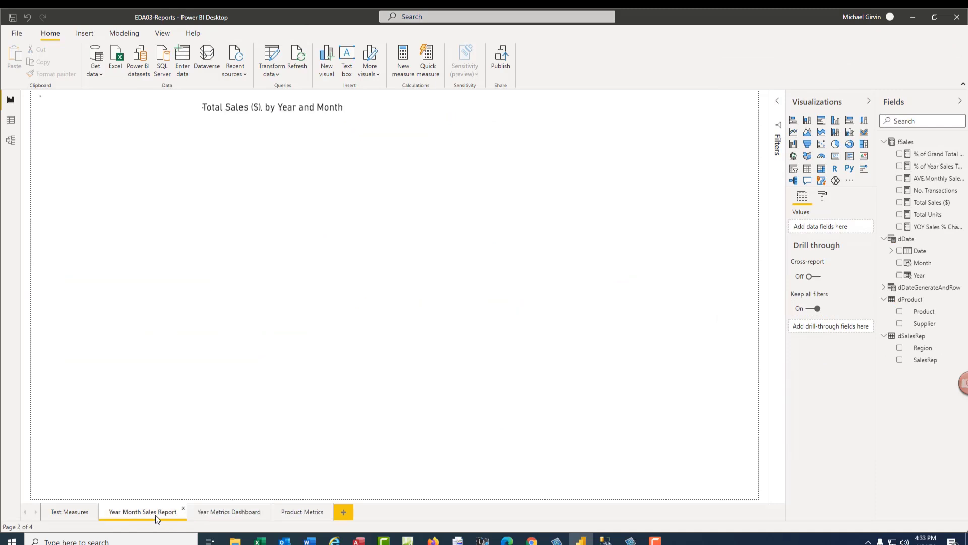
pyautogui.click(71, 516)
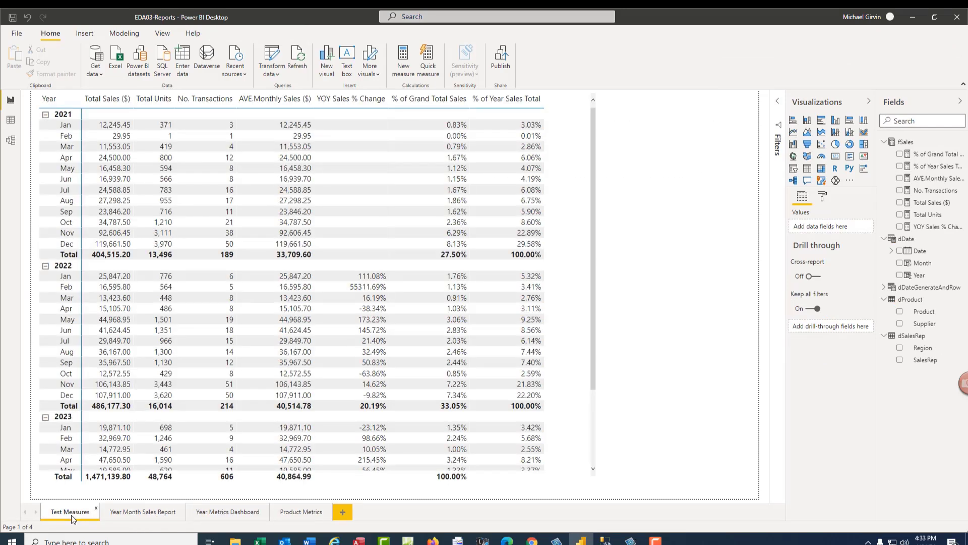
pyautogui.click(223, 513)
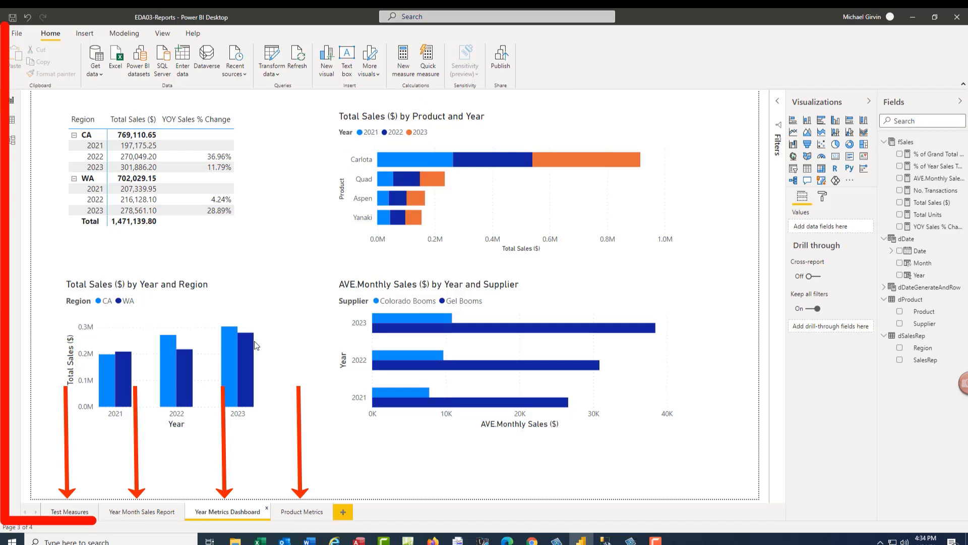
pyautogui.moveTo(229, 291)
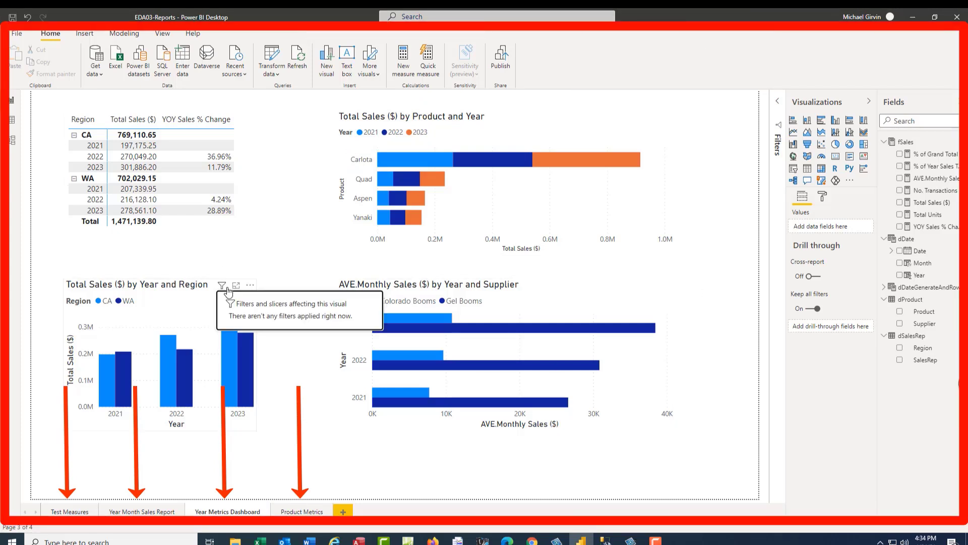
# Hide the Test Measures page from report viewers
pyautogui.click(70, 513)
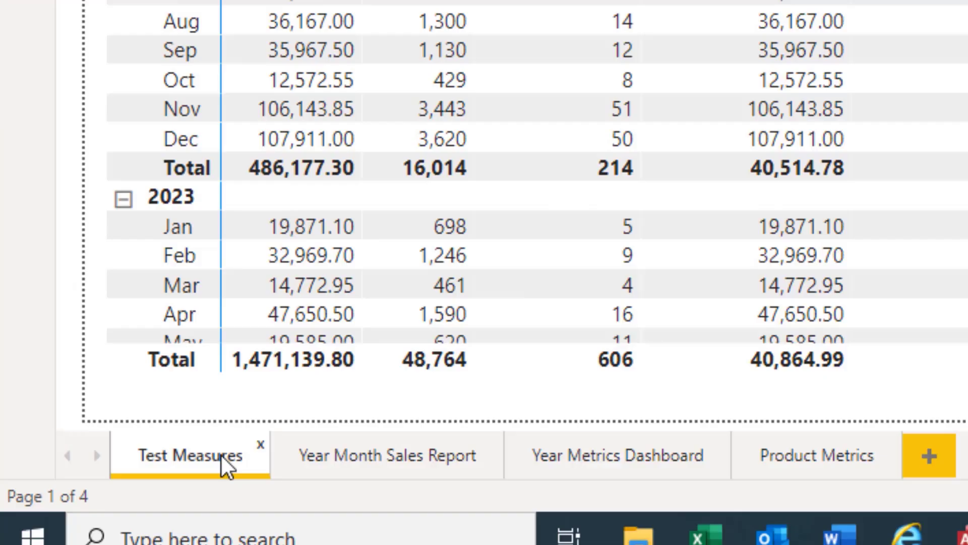
pyautogui.rightClick(81, 511)
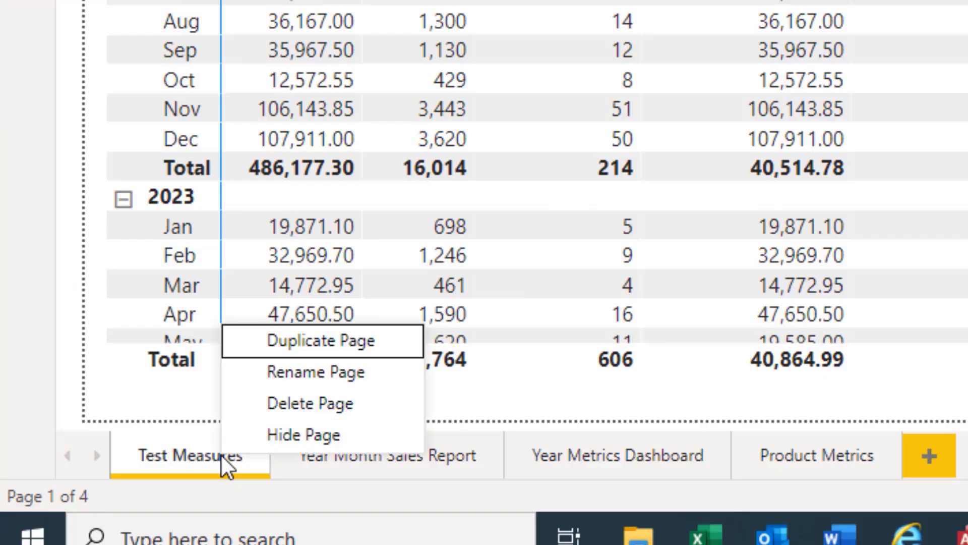
pyautogui.click(314, 435)
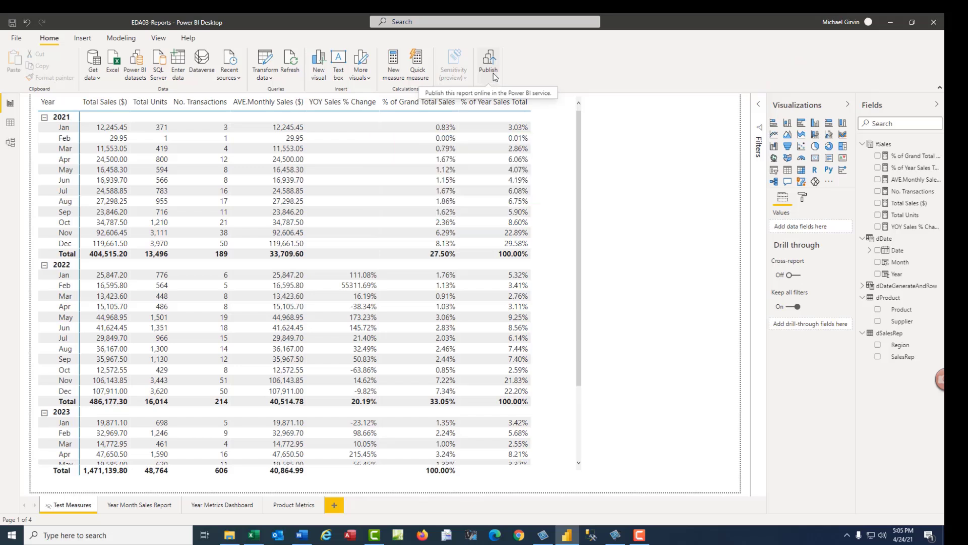
# Publish the report to the BI 348 Spring 2021 workspace and open the published EDA03-Reports.pbix online
pyautogui.click(492, 70)
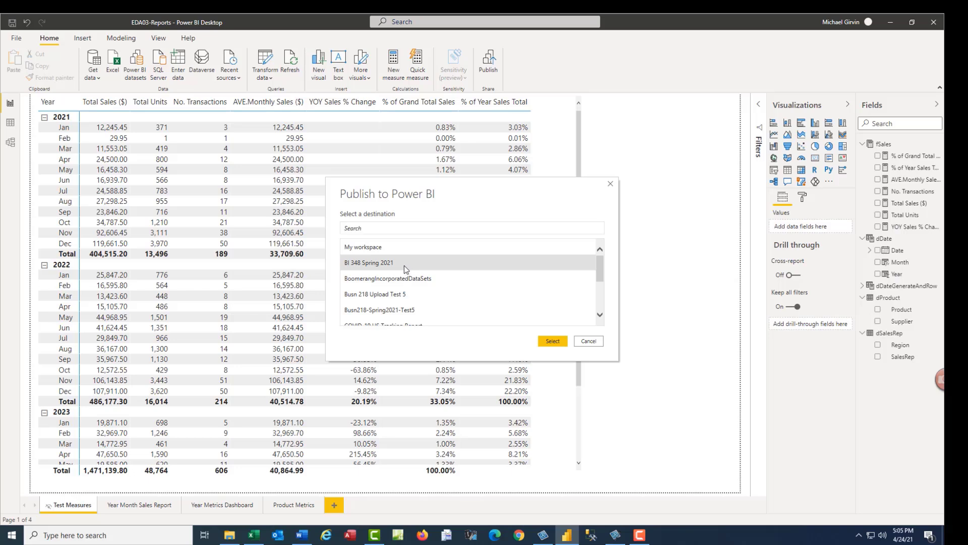
pyautogui.click(553, 341)
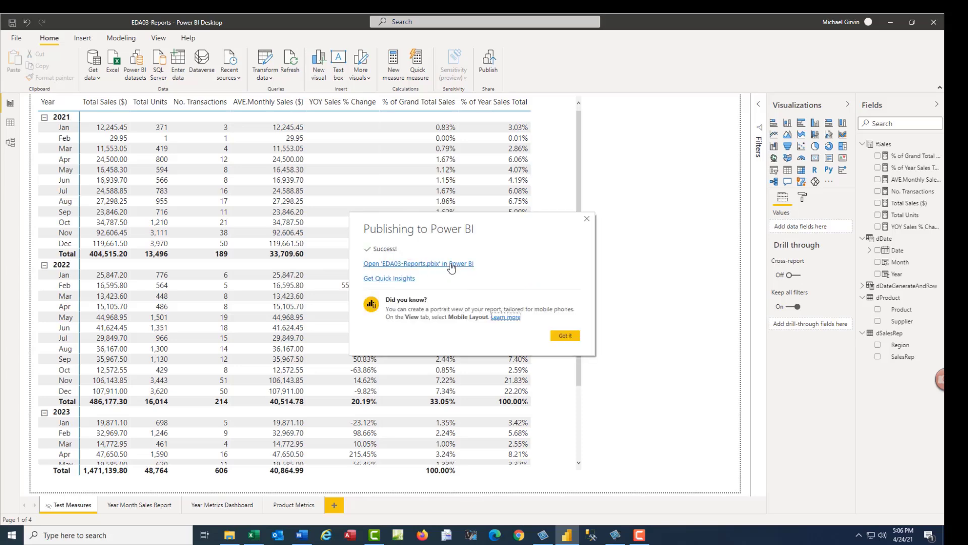
pyautogui.click(452, 267)
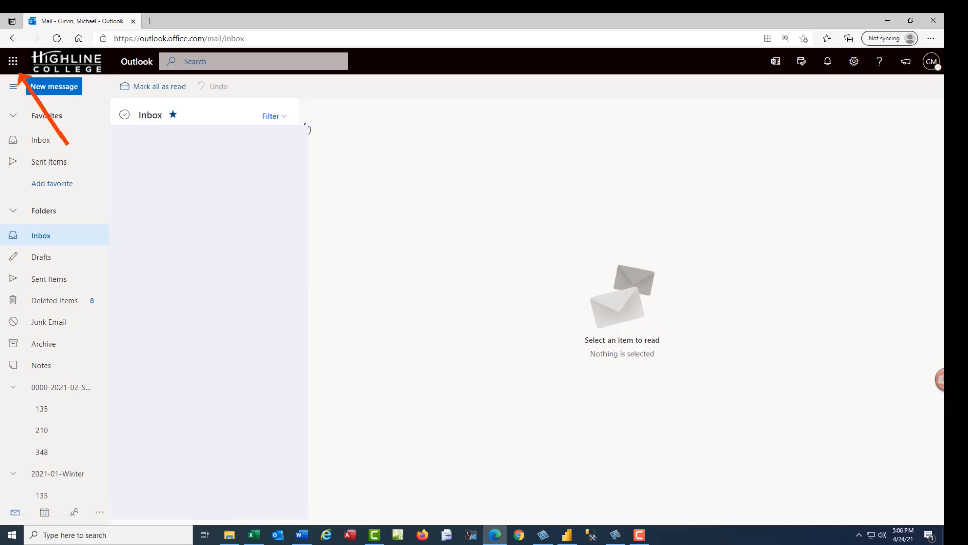
# Go to powerbi.com in the browser and sign in to the Power BI service
pyautogui.click(13, 66)
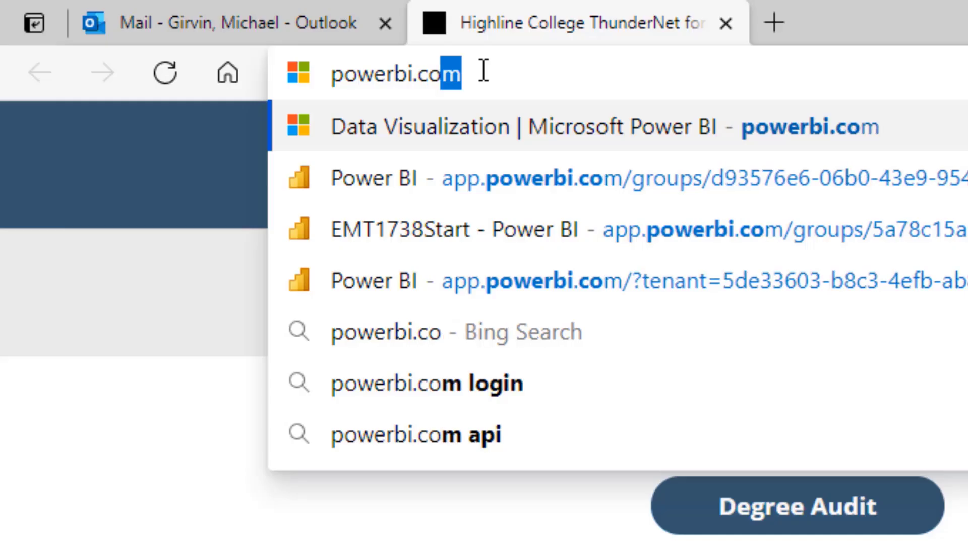
pyautogui.write('m')
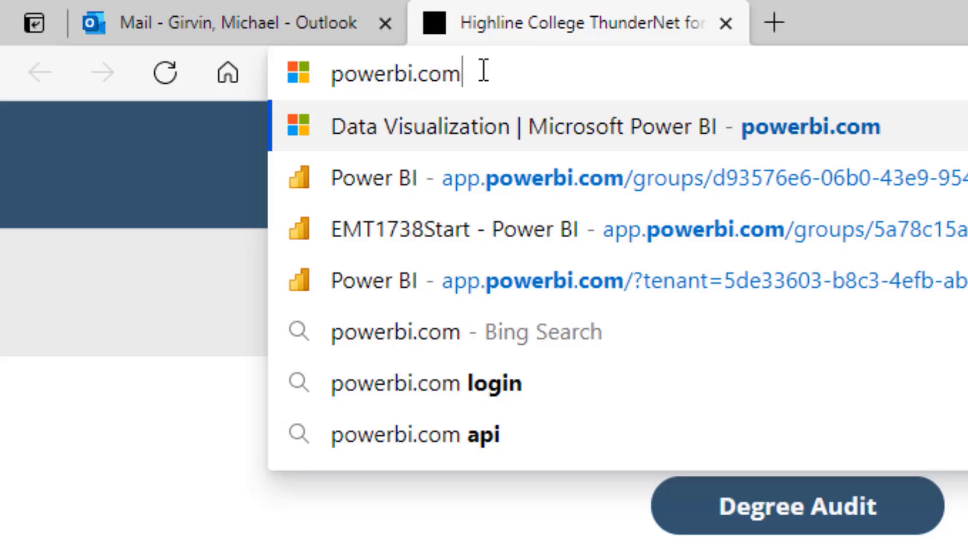
pyautogui.press('Return')
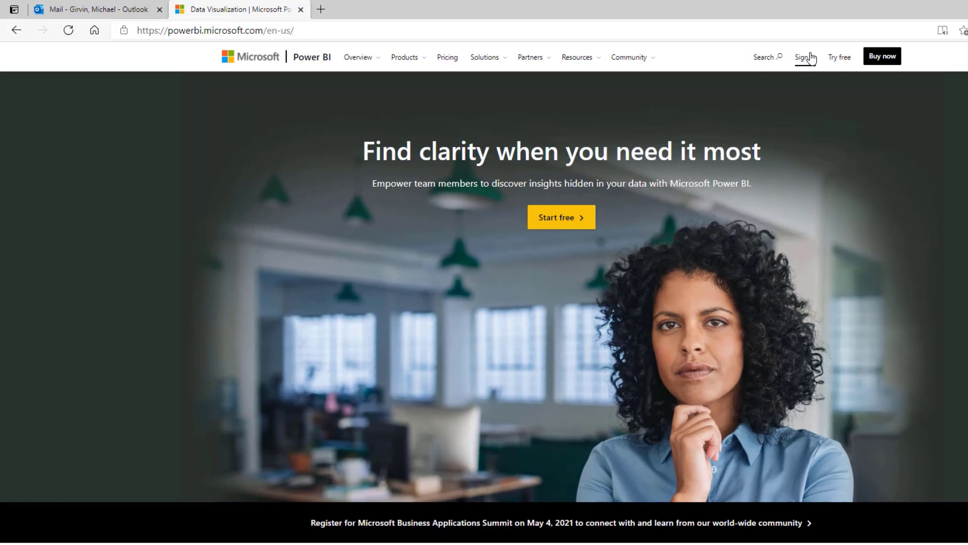
pyautogui.click(809, 58)
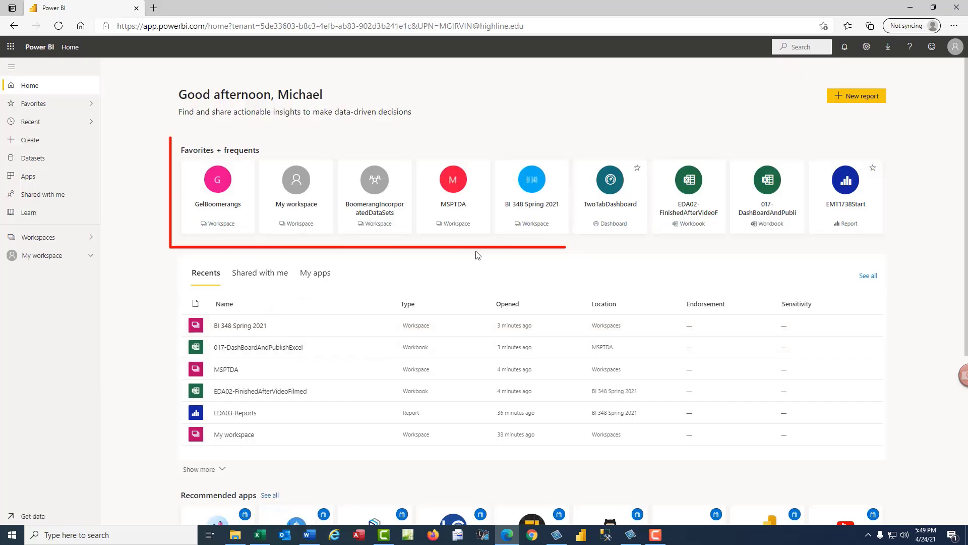
# View the access settings of the BI 348 Spring 2021 workspace and open its EDA03-Reports report
pyautogui.click(91, 238)
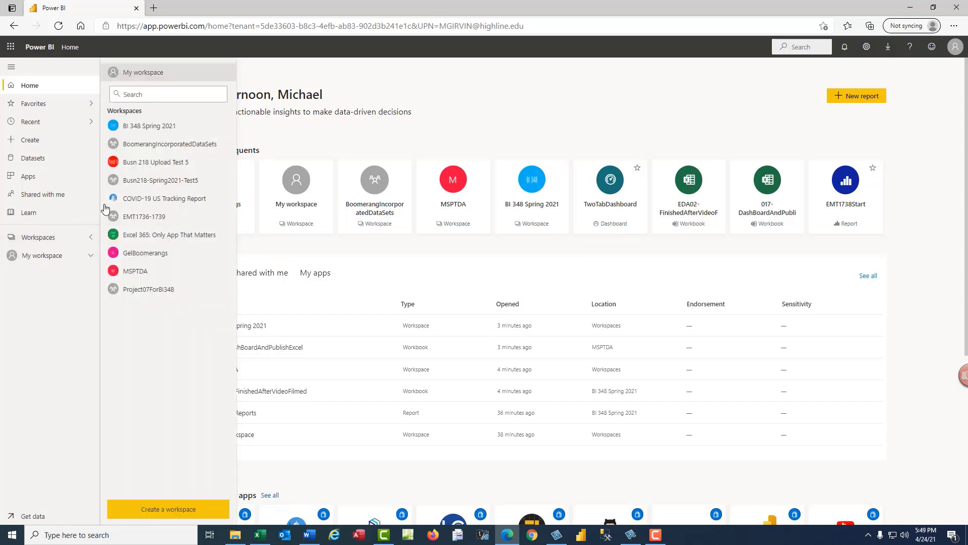
pyautogui.click(171, 132)
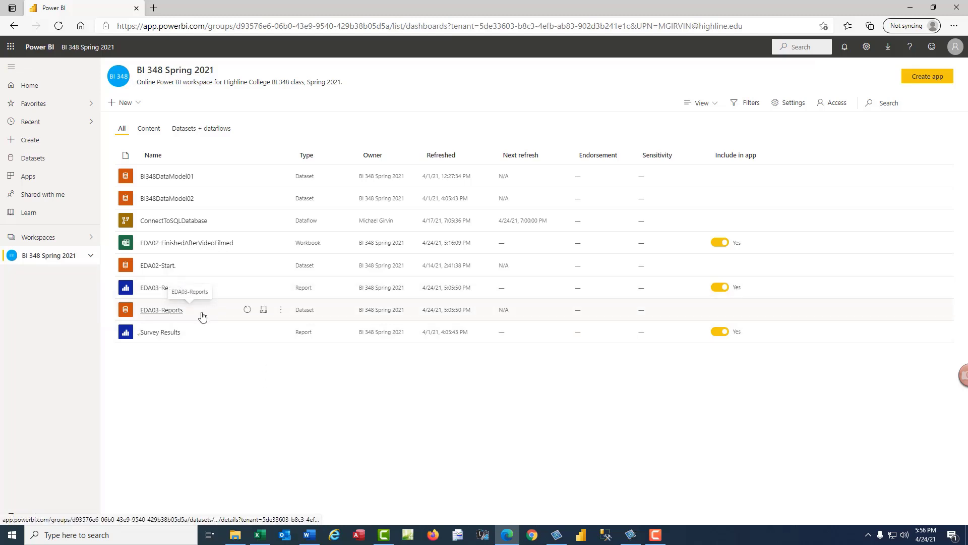
pyautogui.click(836, 104)
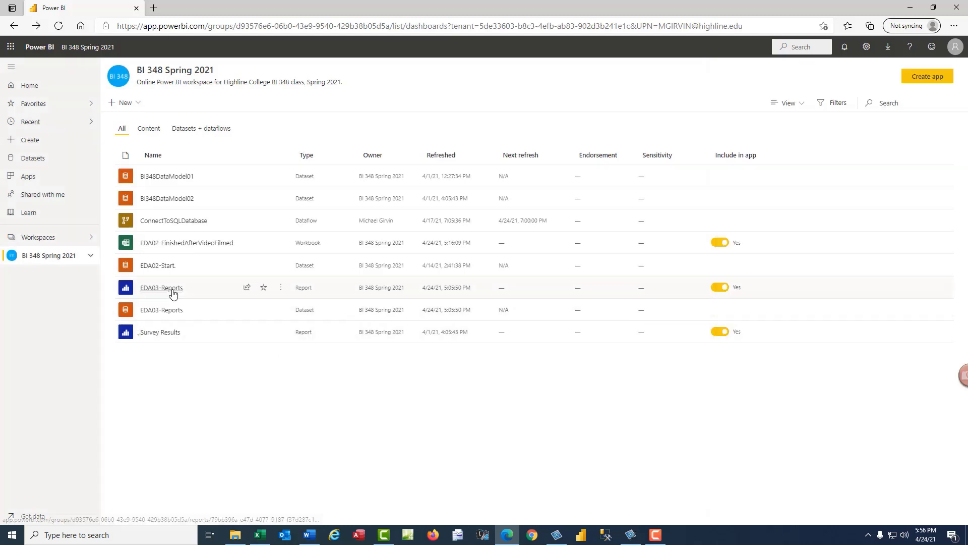
pyautogui.click(162, 290)
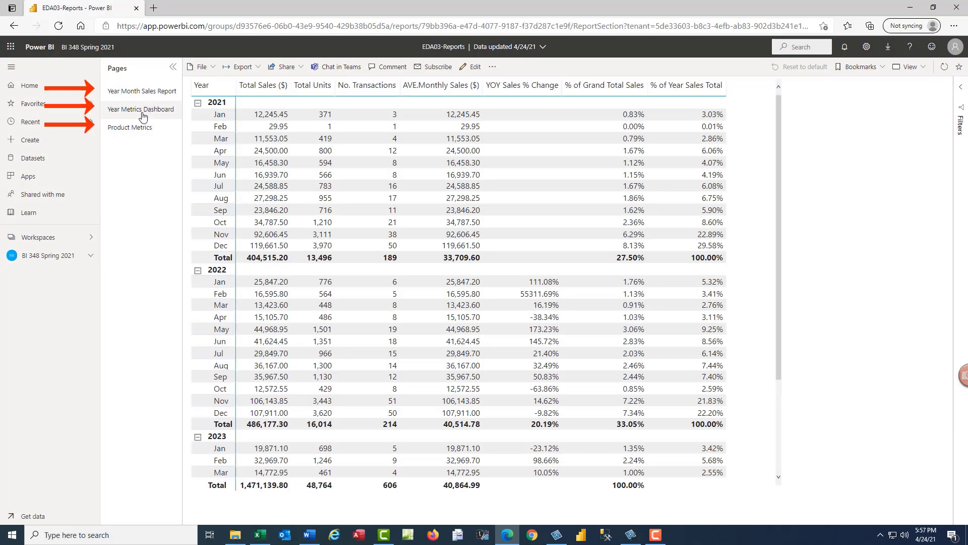
# View the published Year Metrics Dashboard and Product Metrics pages, and cross-filter the dashboard by CA's 2023 column in the region chart
pyautogui.click(143, 116)
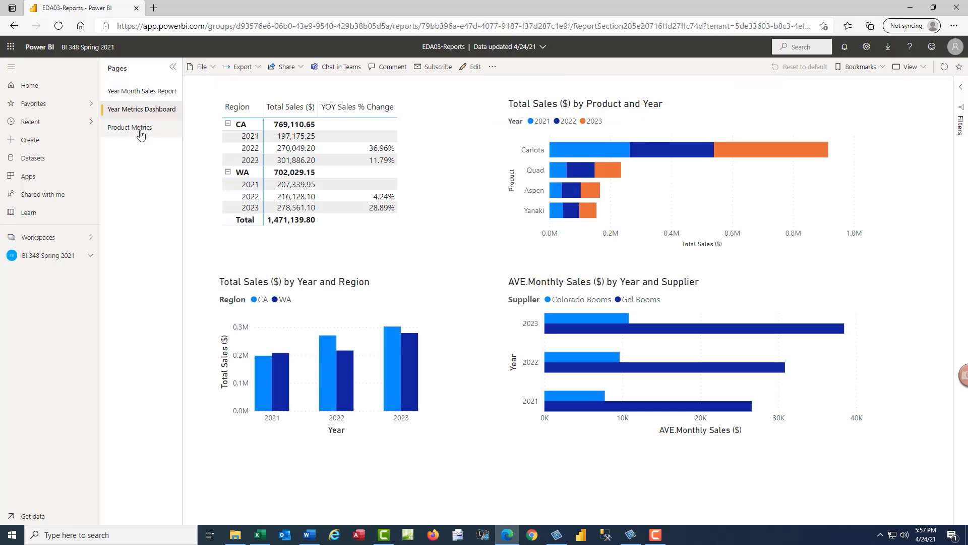
pyautogui.click(141, 133)
pyautogui.click(144, 110)
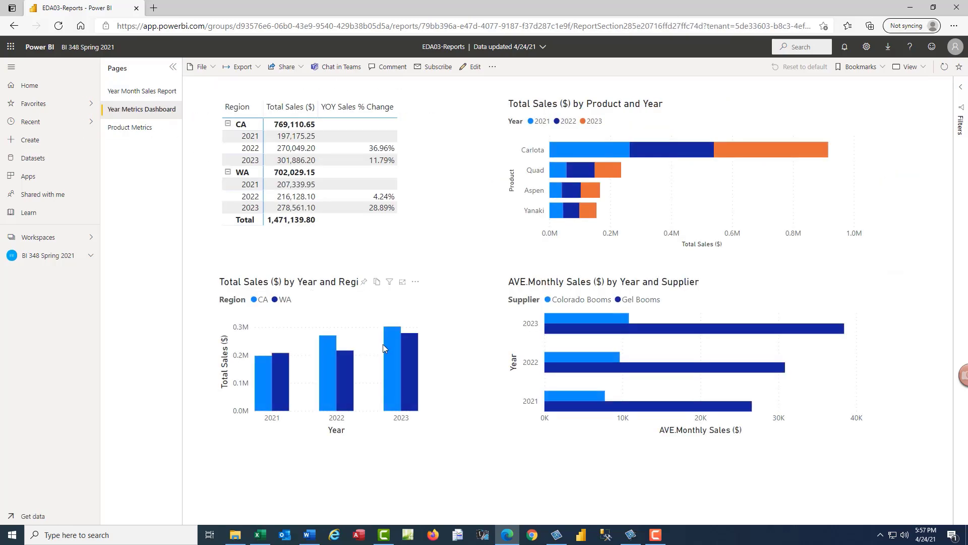
pyautogui.click(389, 359)
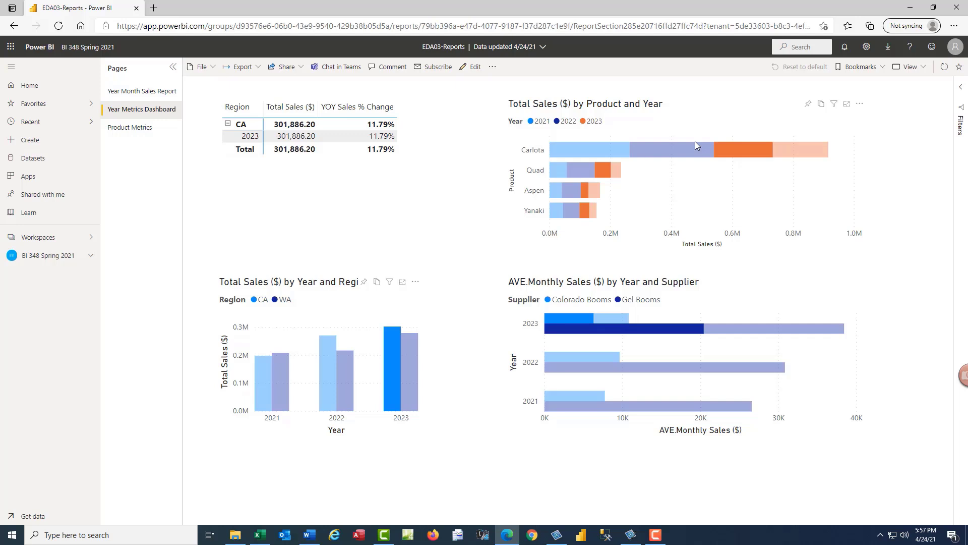
# Clear the dashboard's cross-filter and look over the report's sharing options, including the report link and embedding
pyautogui.click(395, 359)
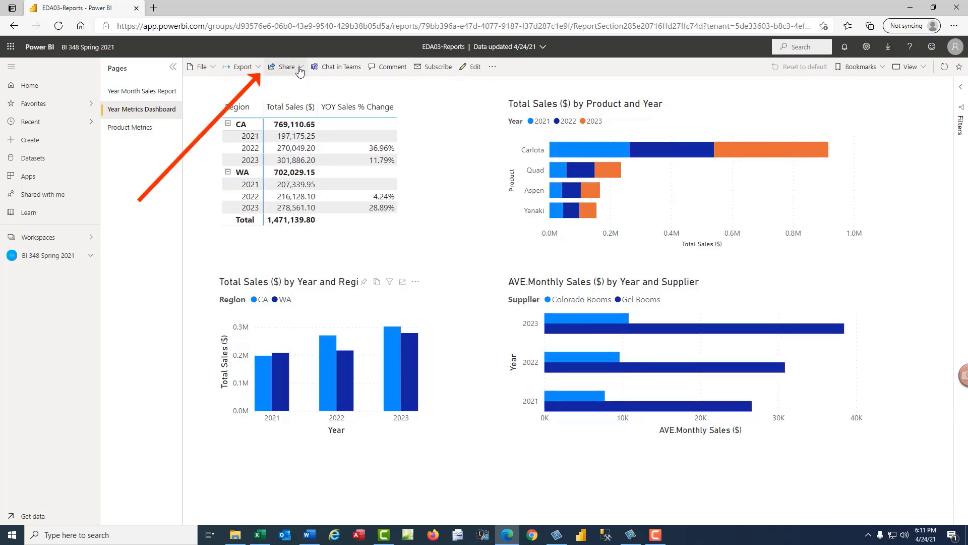
pyautogui.click(300, 71)
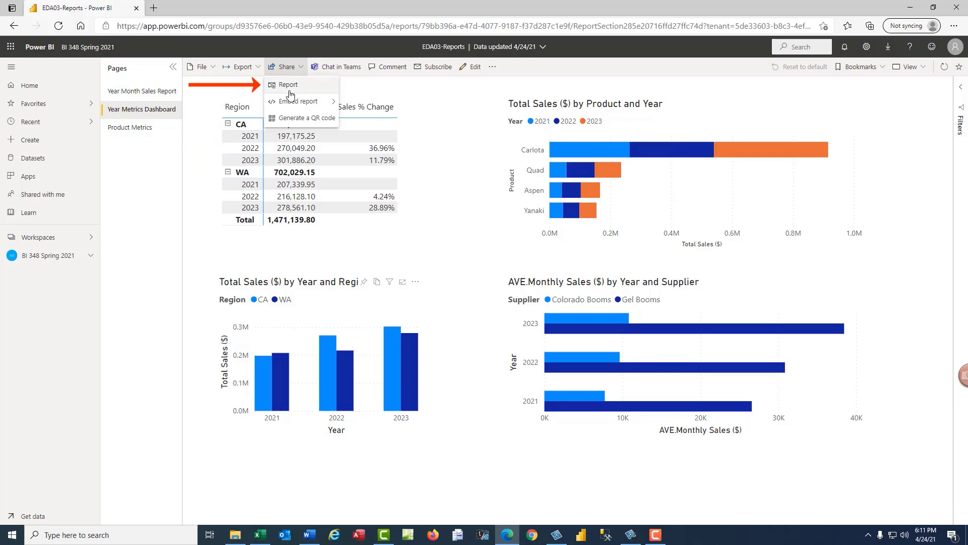
pyautogui.click(289, 86)
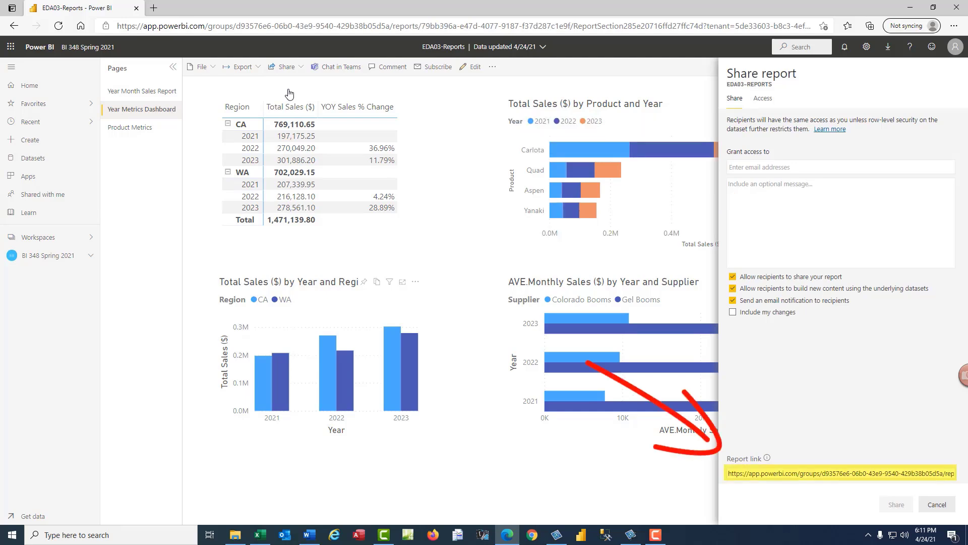
pyautogui.click(300, 69)
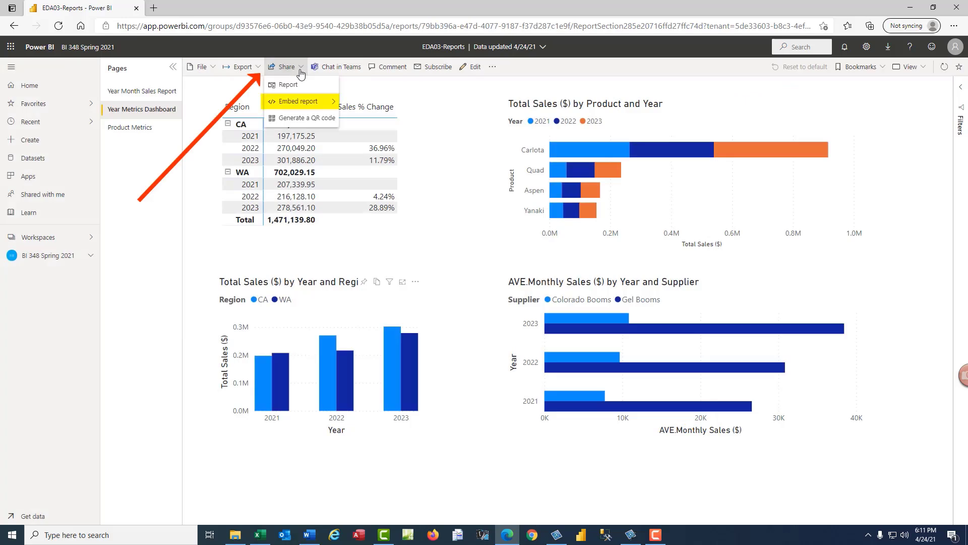
pyautogui.moveTo(305, 102)
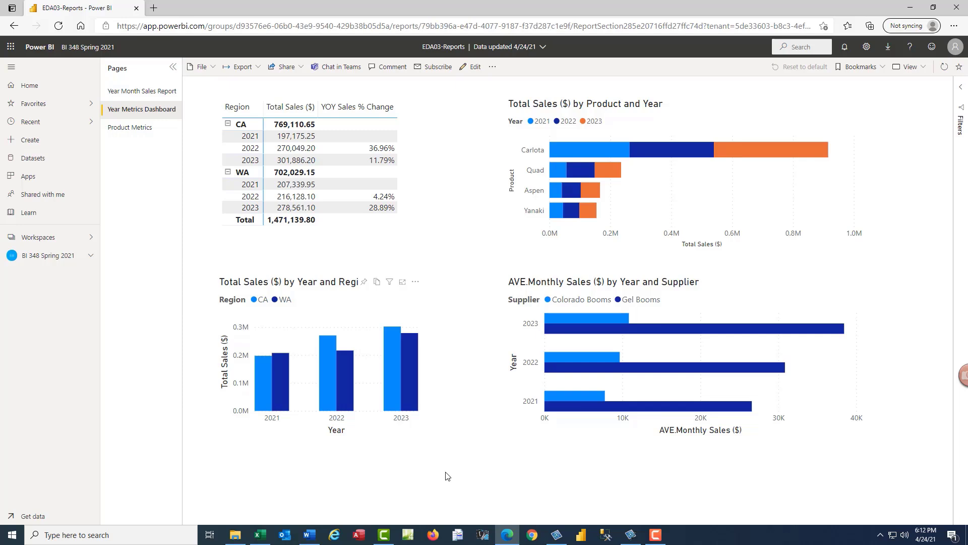
# Look over the workspace list and the EDA03-Reports dataset details, and expand the BI 348 Spring 2021 workspace's contents
pyautogui.click(93, 238)
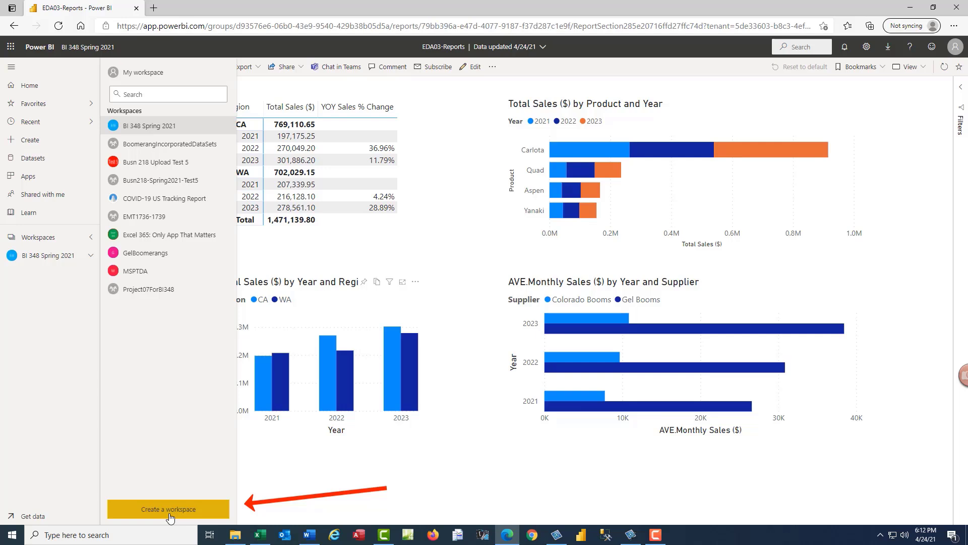
pyautogui.click(56, 257)
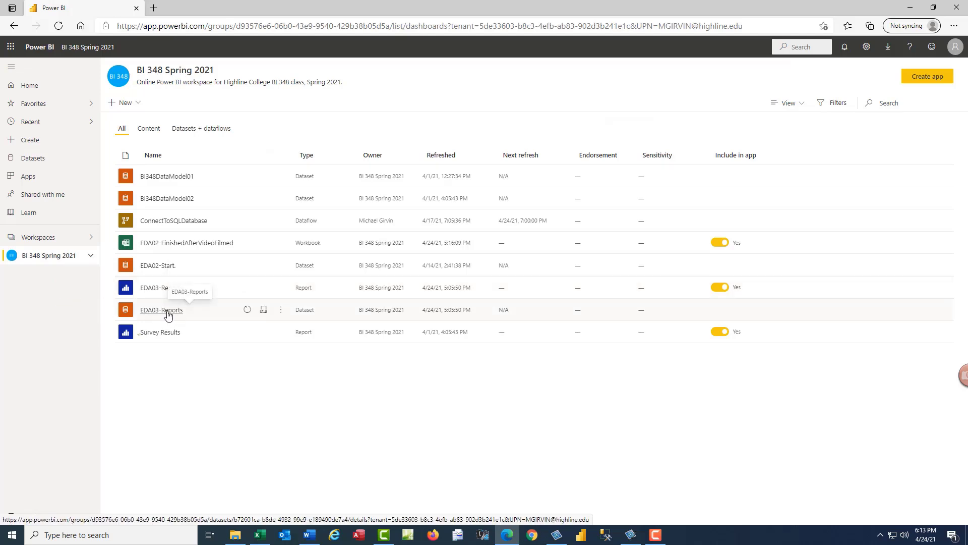
pyautogui.click(168, 314)
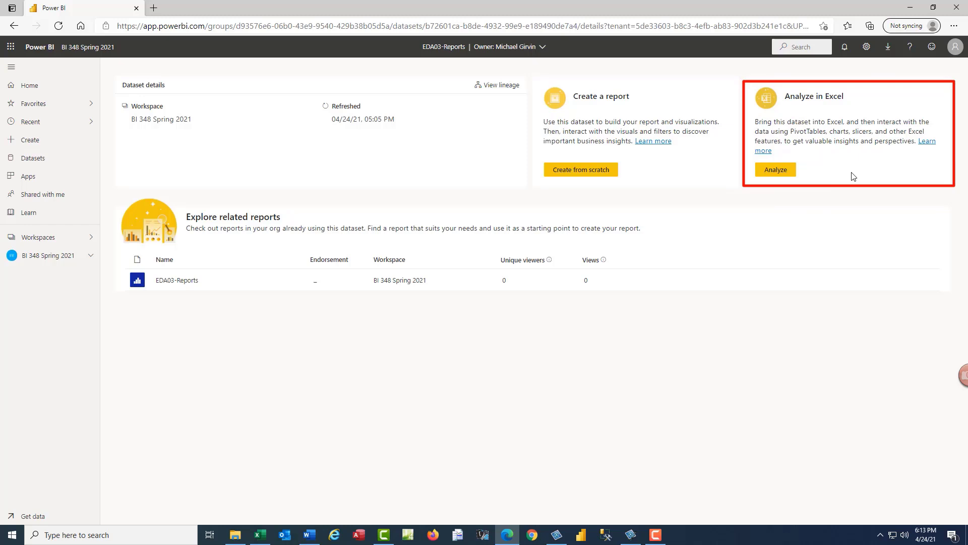
pyautogui.click(86, 48)
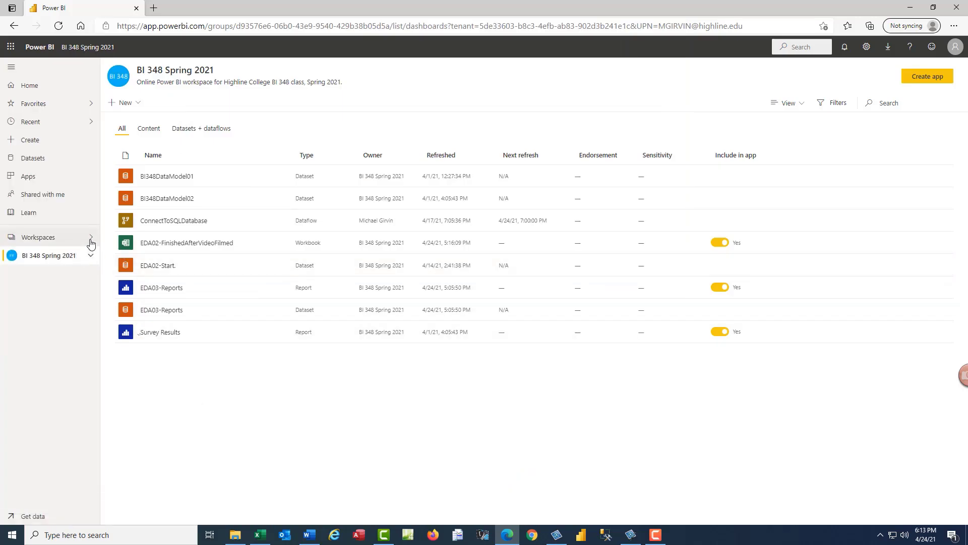
pyautogui.click(91, 256)
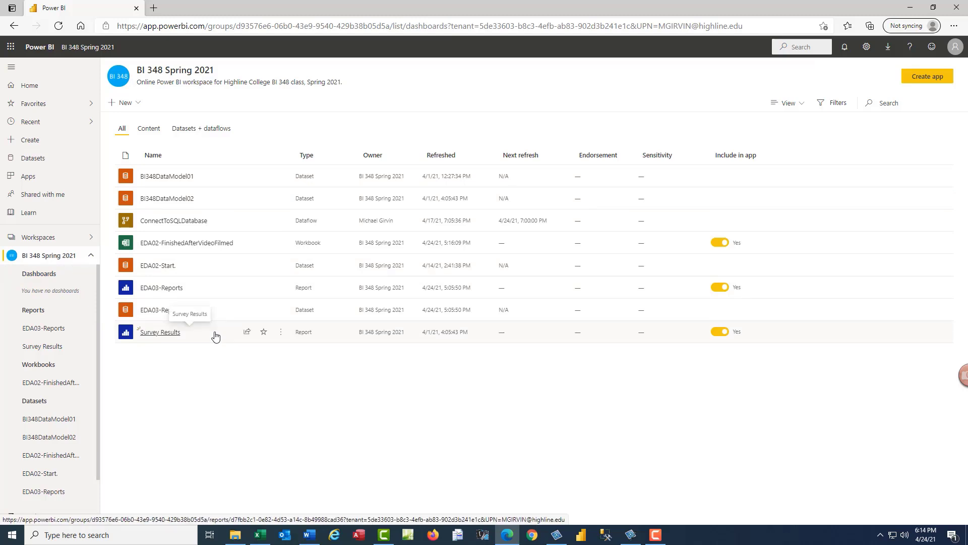
# Open the EDA03-Reports report's Year Metrics Dashboard page and pin it live to a new dashboard named EDA
pyautogui.click(169, 288)
pyautogui.click(150, 110)
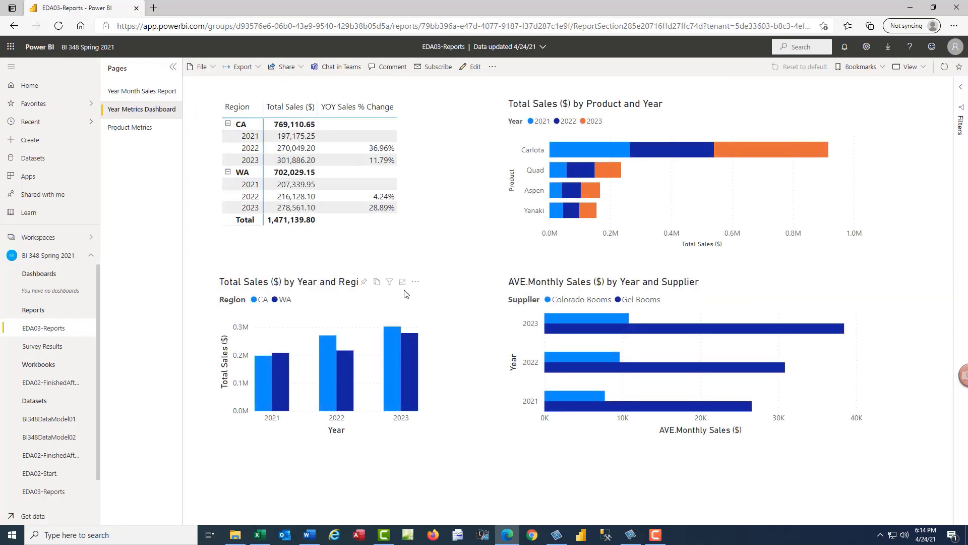
pyautogui.click(493, 68)
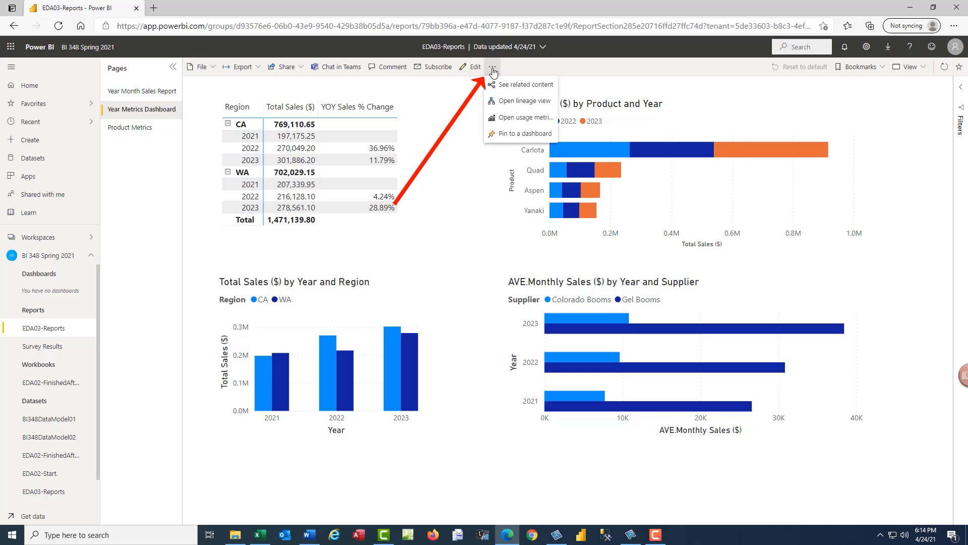
pyautogui.click(519, 134)
pyautogui.write('EDA')
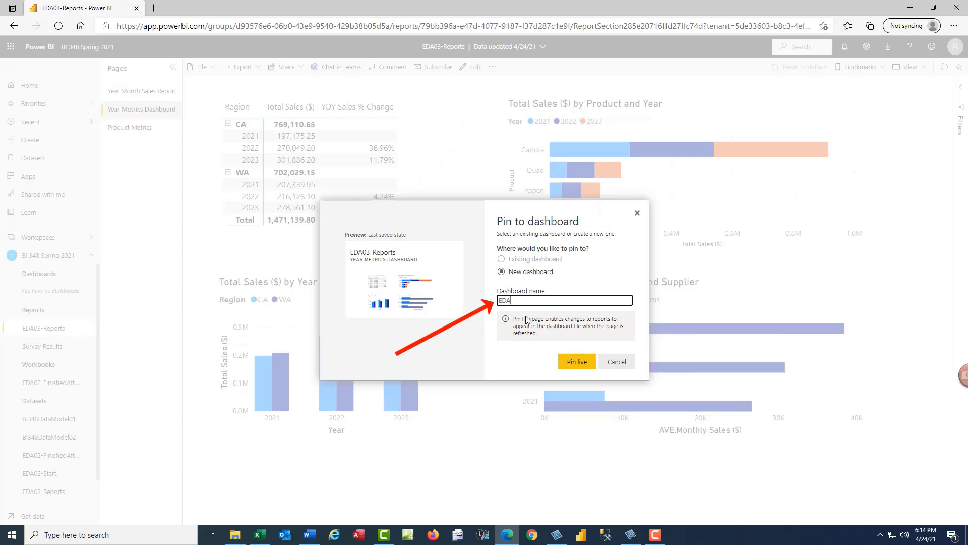
pyautogui.click(579, 366)
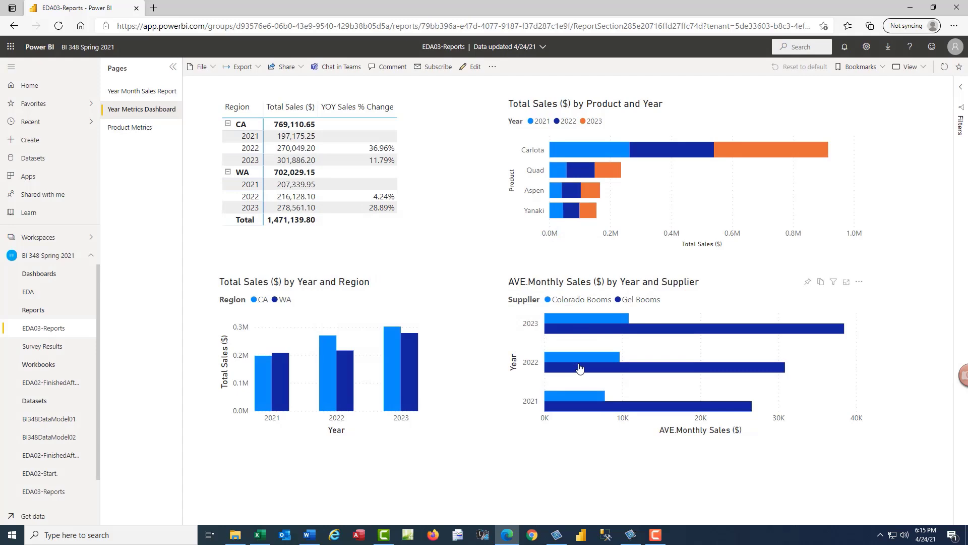
# Open the Survey Results report from the BI 348 Spring 2021 workspace and pin its page live to the existing EDA dashboard
pyautogui.click(89, 47)
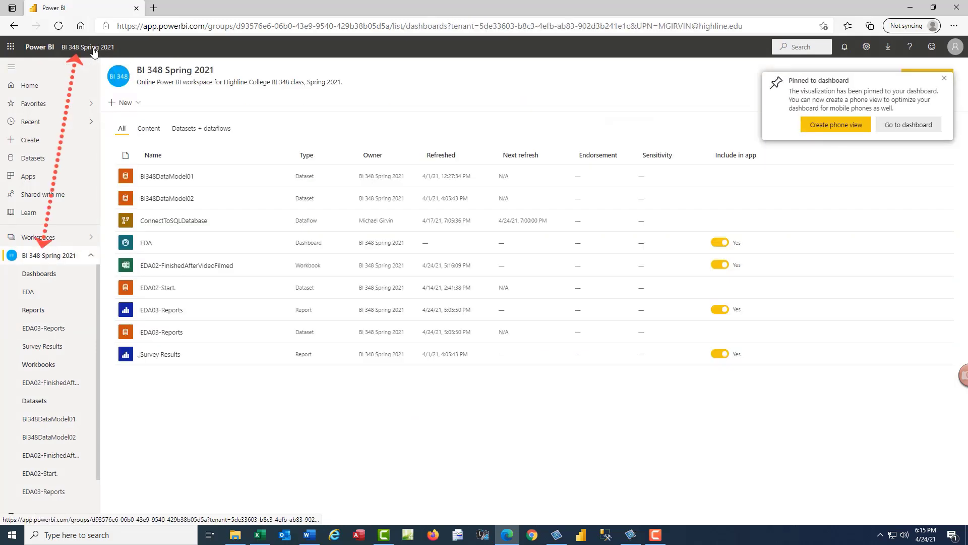
pyautogui.click(172, 356)
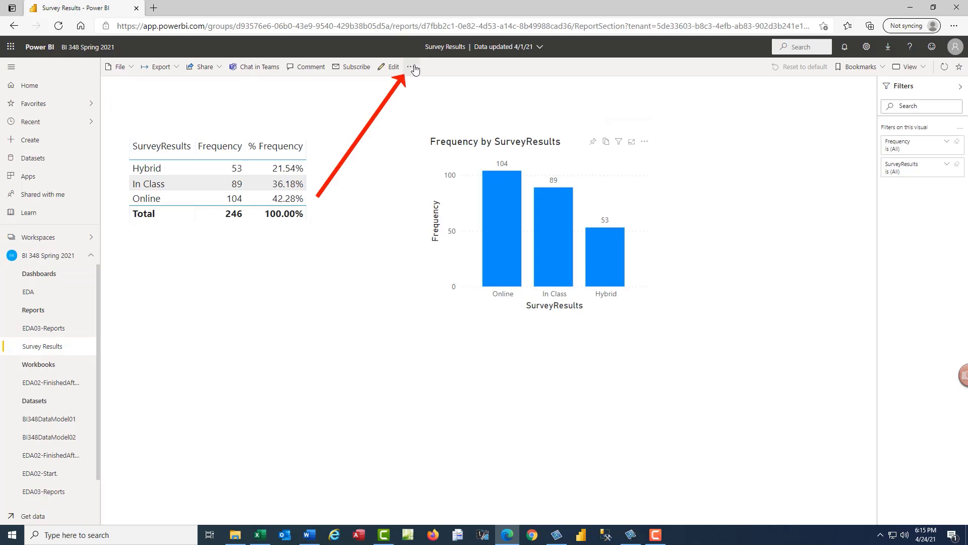
pyautogui.click(412, 67)
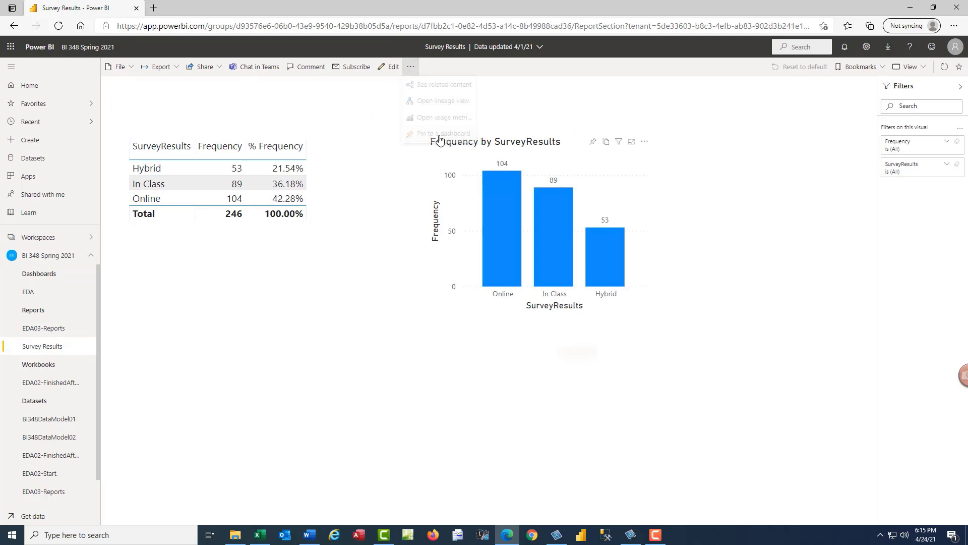
pyautogui.click(439, 134)
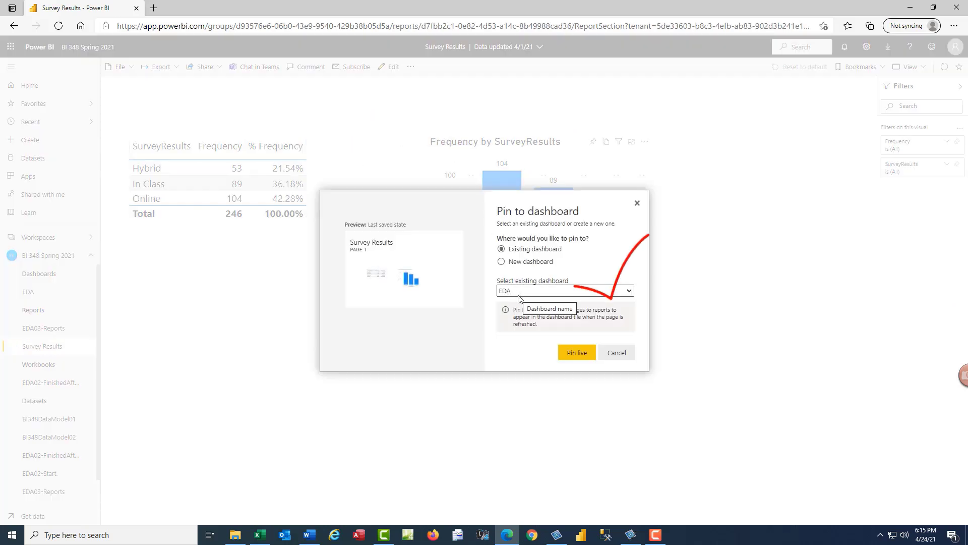
pyautogui.click(581, 356)
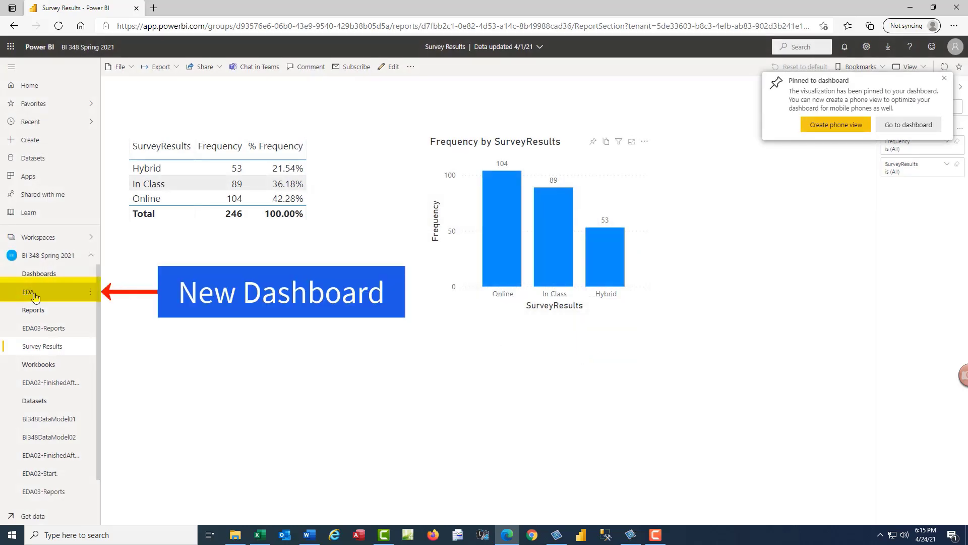
# Reload the page, view both pinned report pages on the EDA dashboard, and return to the BI 348 Spring 2021 workspace
pyautogui.press('F5')
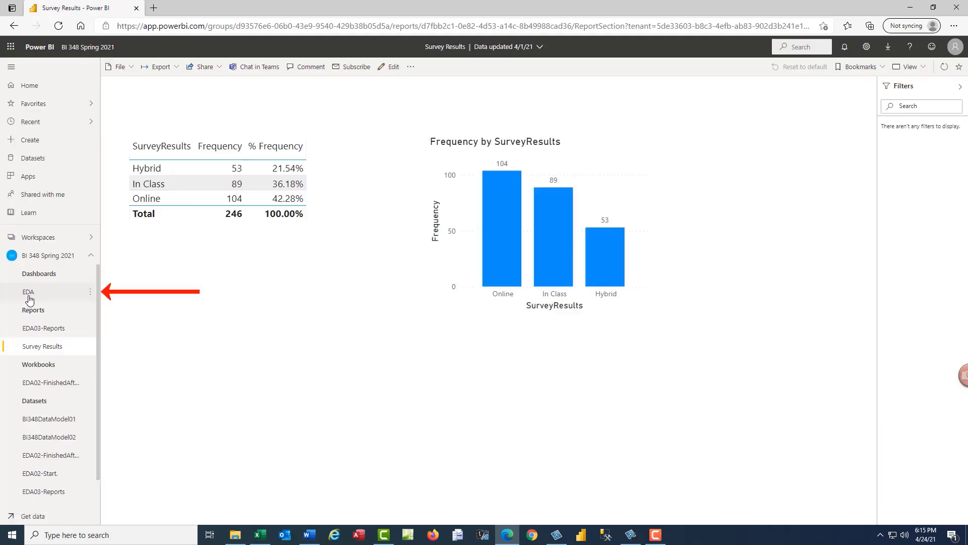
pyautogui.click(30, 293)
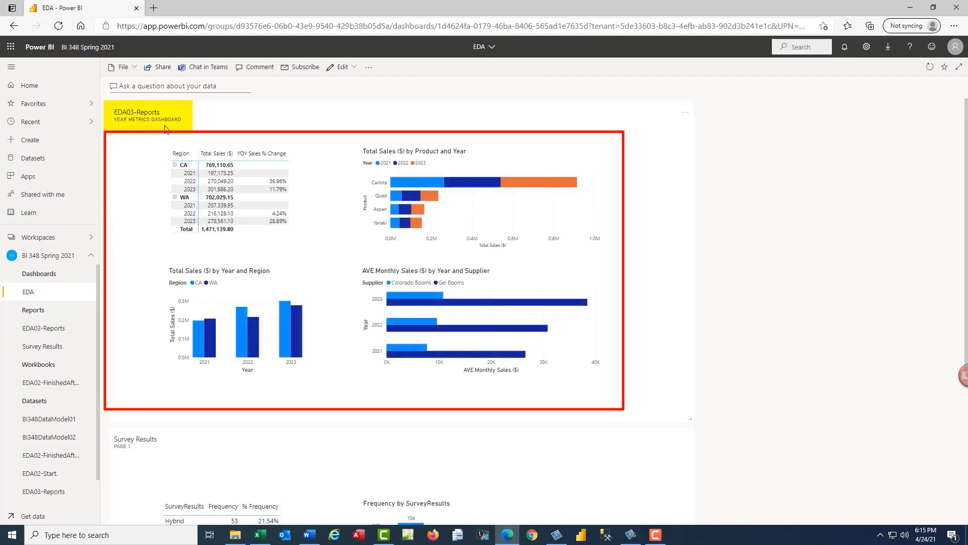
pyautogui.scroll(-5, 149, 378)
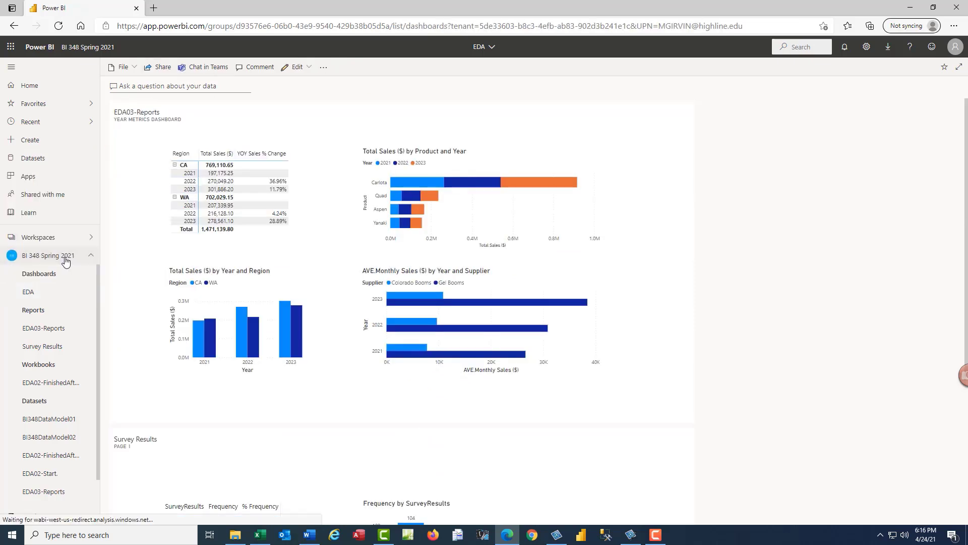
pyautogui.click(66, 257)
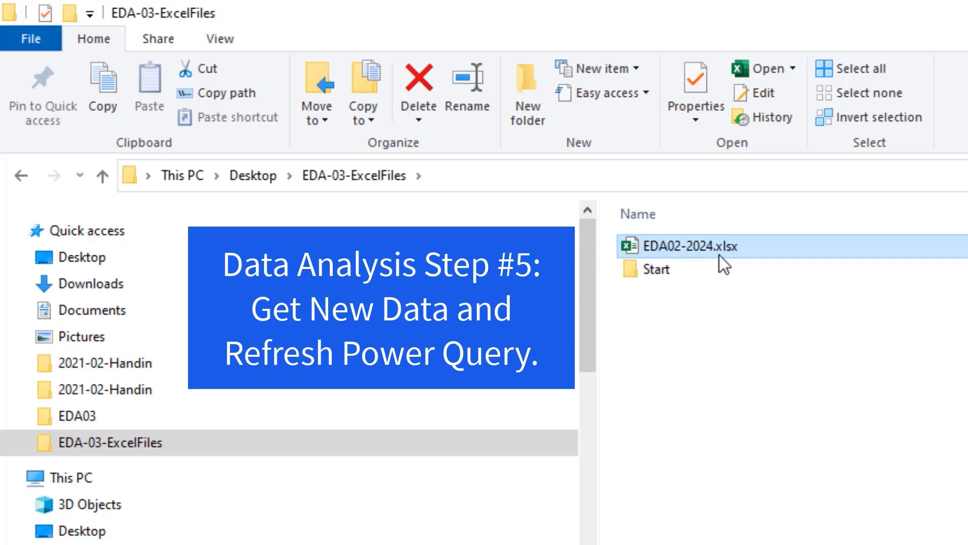
# Copy EDA02-2024.xlsx into the Start folder in File Explorer and refresh the EDA03-Reports data in Power BI Desktop
pyautogui.hotkey('ctrl', 'c')
pyautogui.click(676, 274)
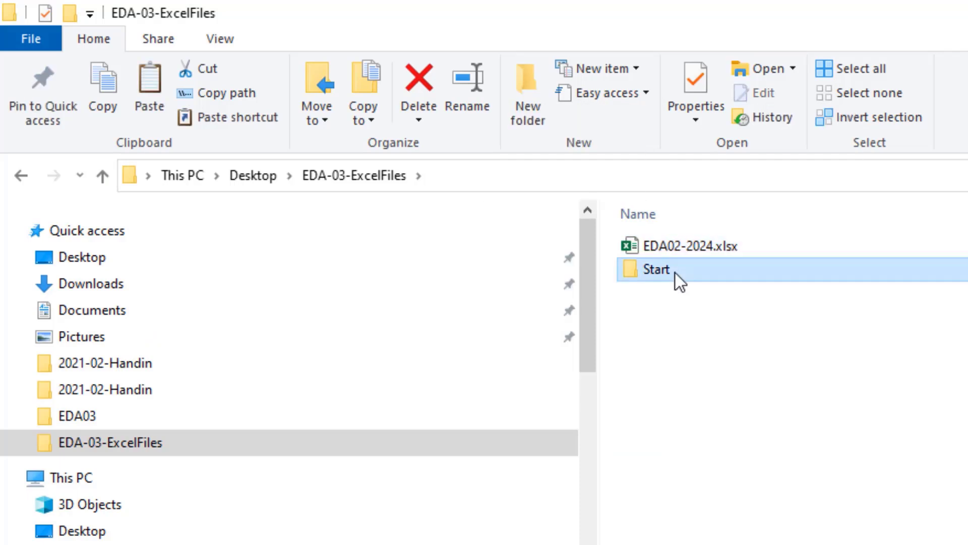
pyautogui.doubleClick(676, 274)
pyautogui.hotkey('ctrl', 'v')
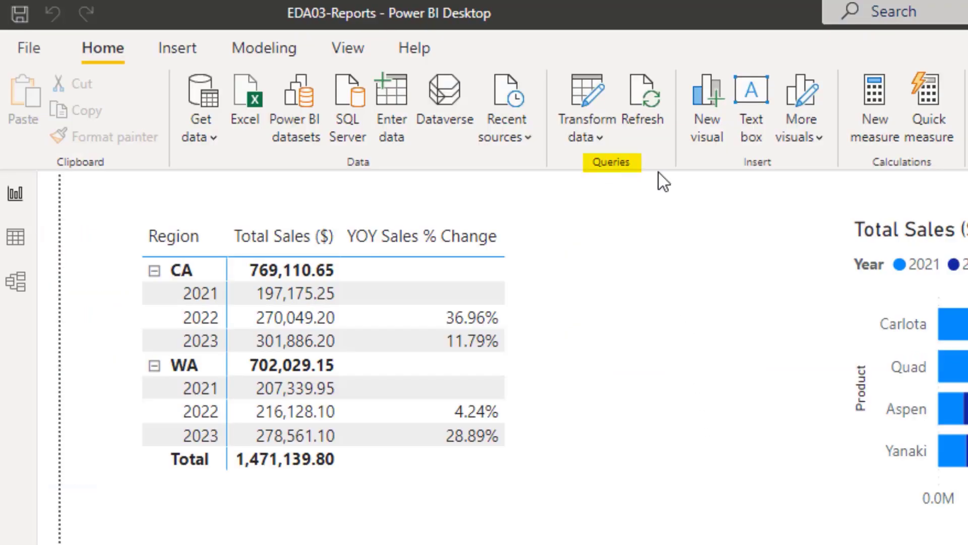
pyautogui.click(647, 98)
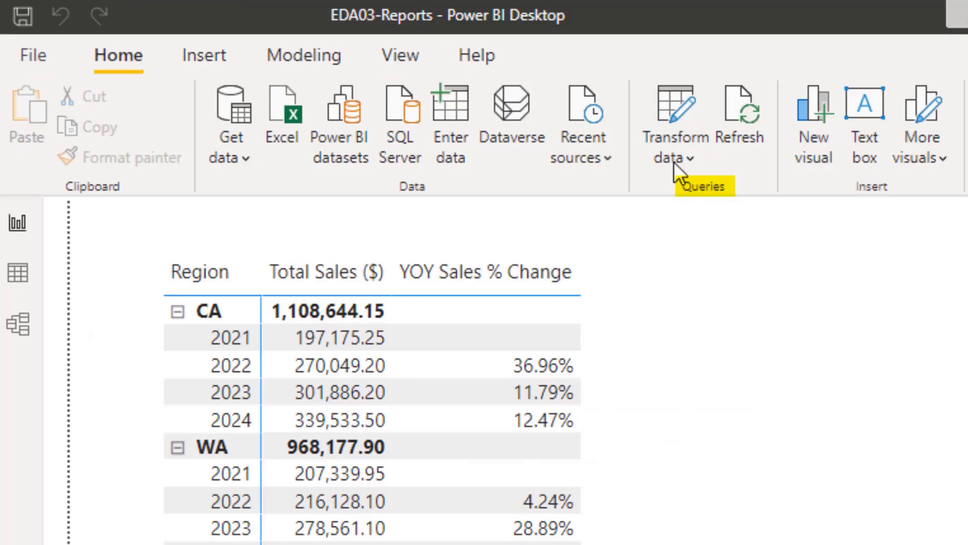
# Open the Power Query Editor, examine the fSales query at its Added Custom step, and refresh the preview
pyautogui.click(692, 156)
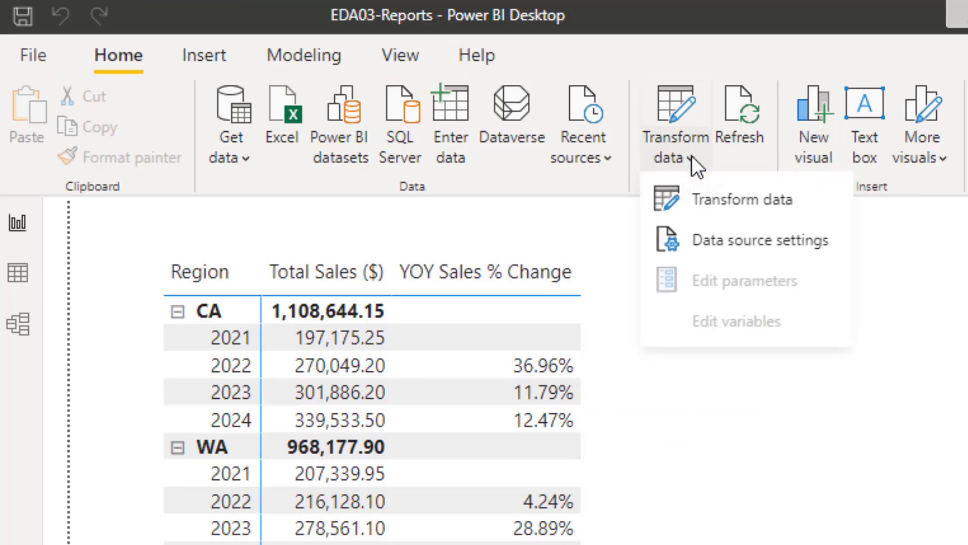
pyautogui.click(727, 205)
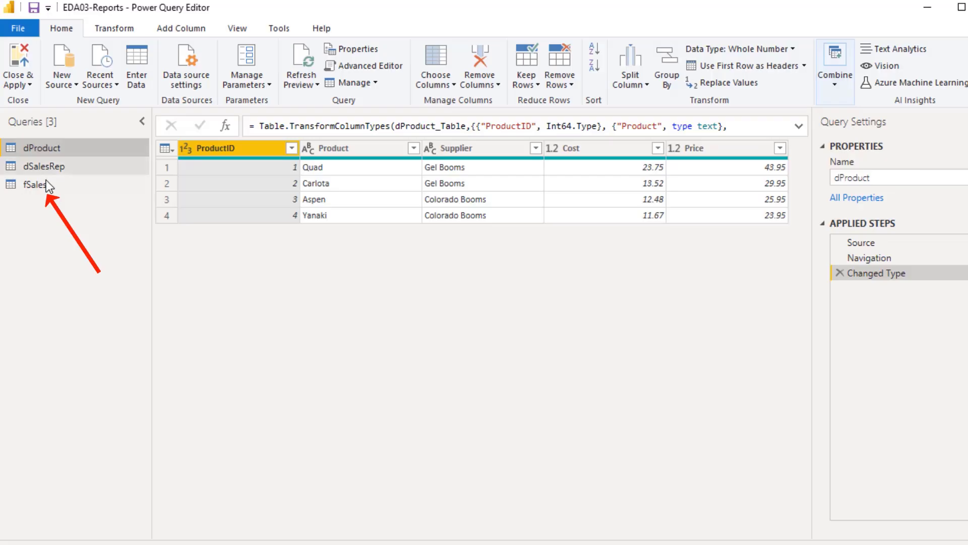
pyautogui.click(45, 185)
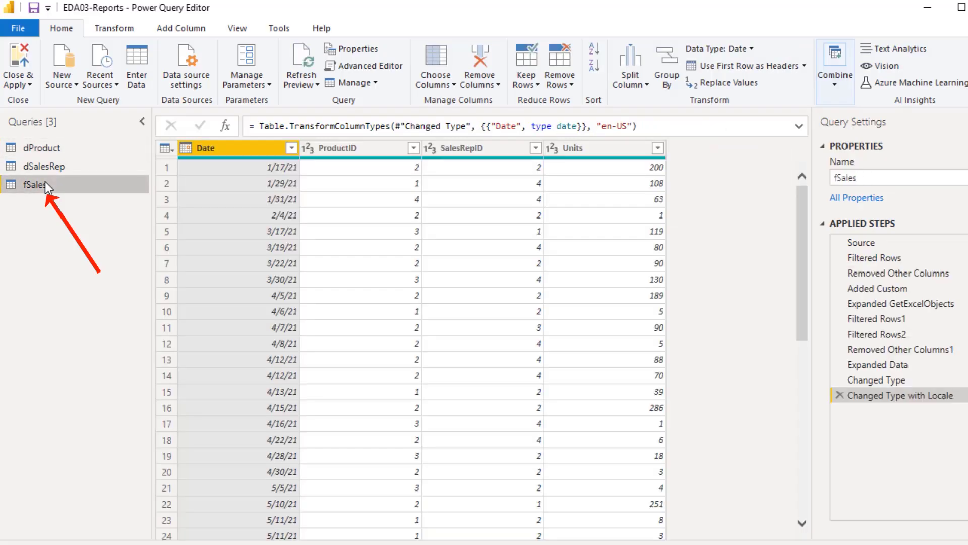
pyautogui.click(865, 287)
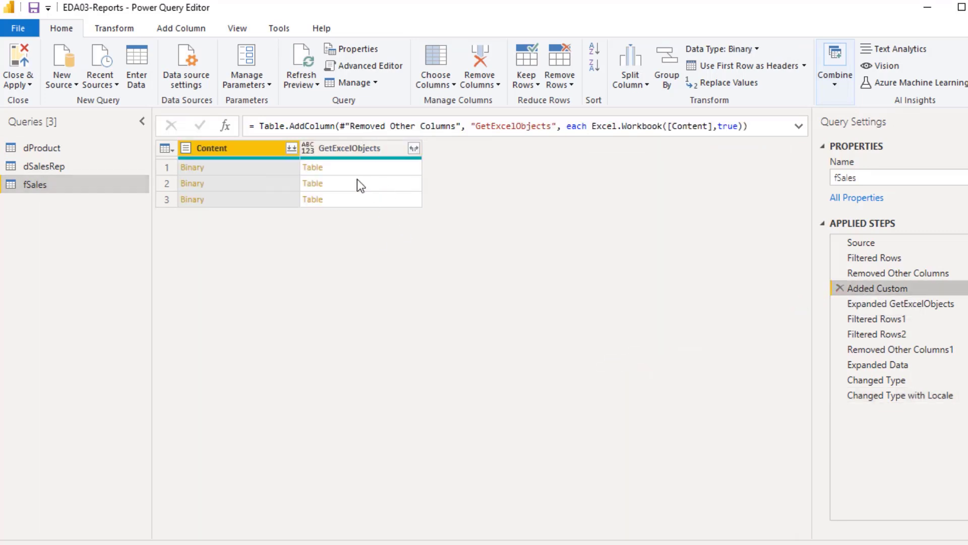
pyautogui.click(302, 66)
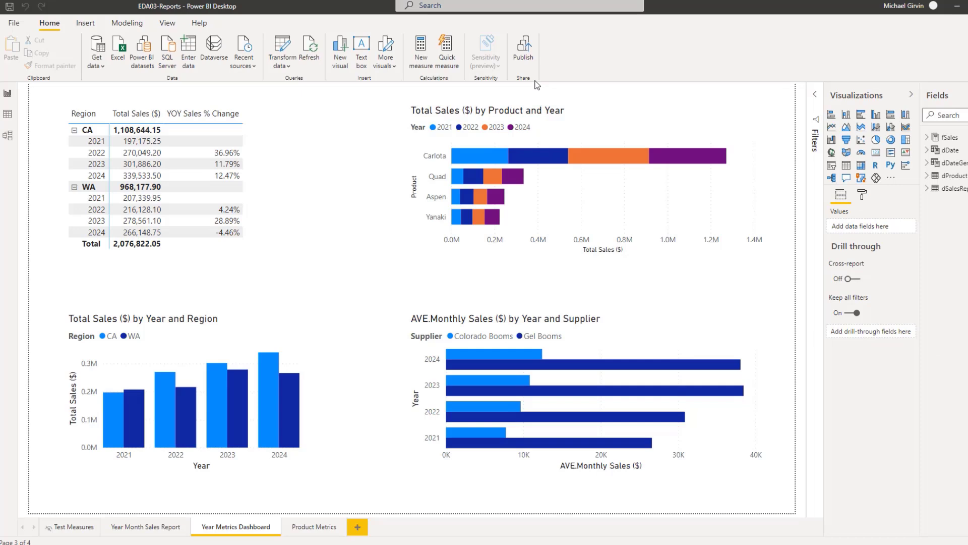
# Save the report, republish it to the BI 348 Spring 2021 workspace, and reload the online report in the browser
pyautogui.click(527, 55)
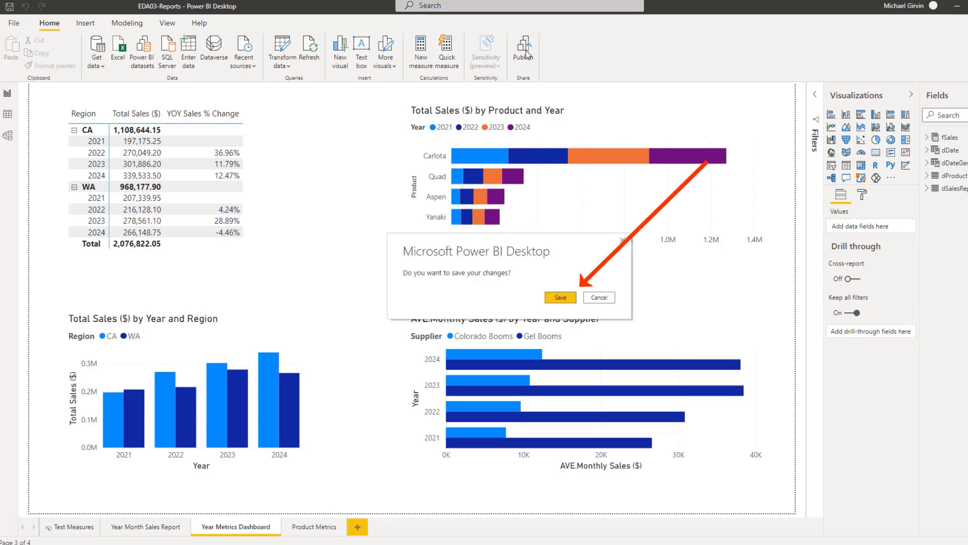
pyautogui.click(561, 298)
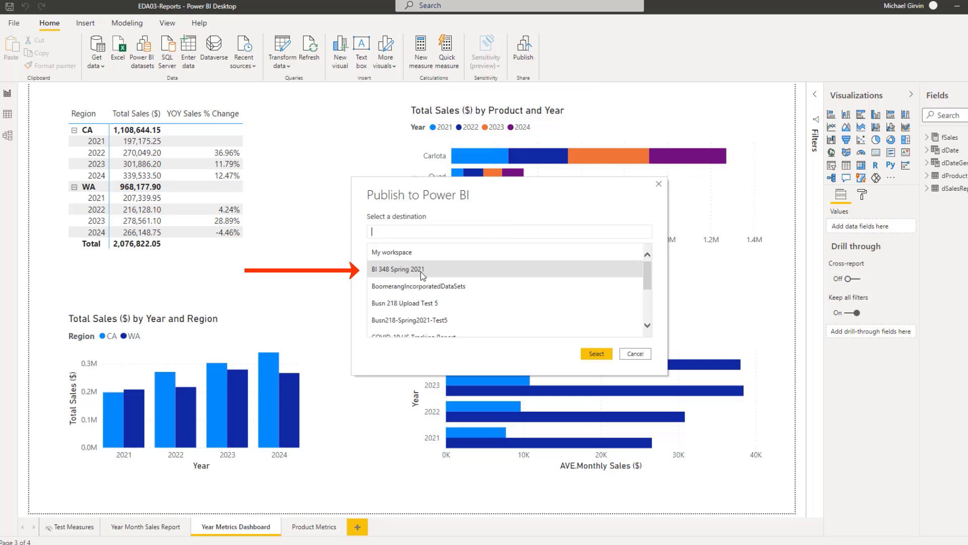
pyautogui.click(587, 357)
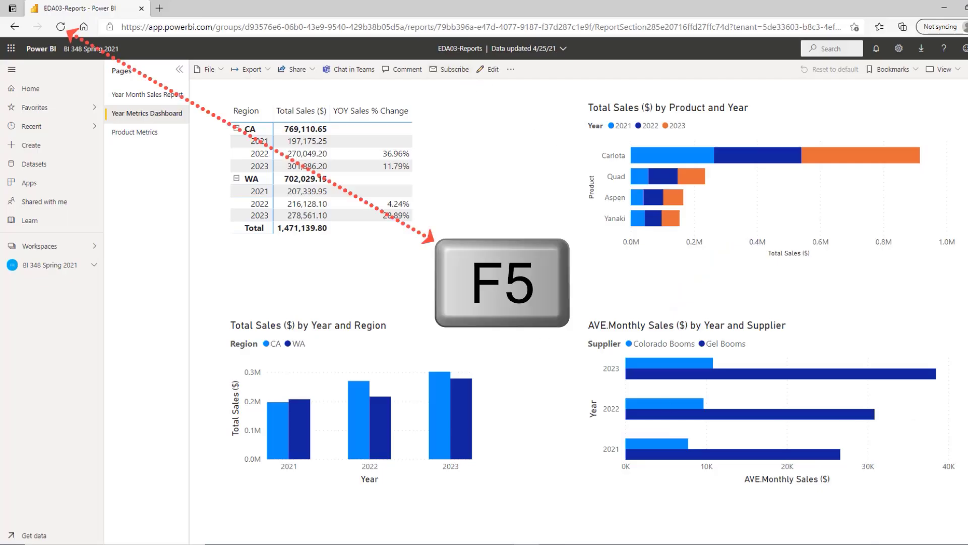
pyautogui.press('F5')
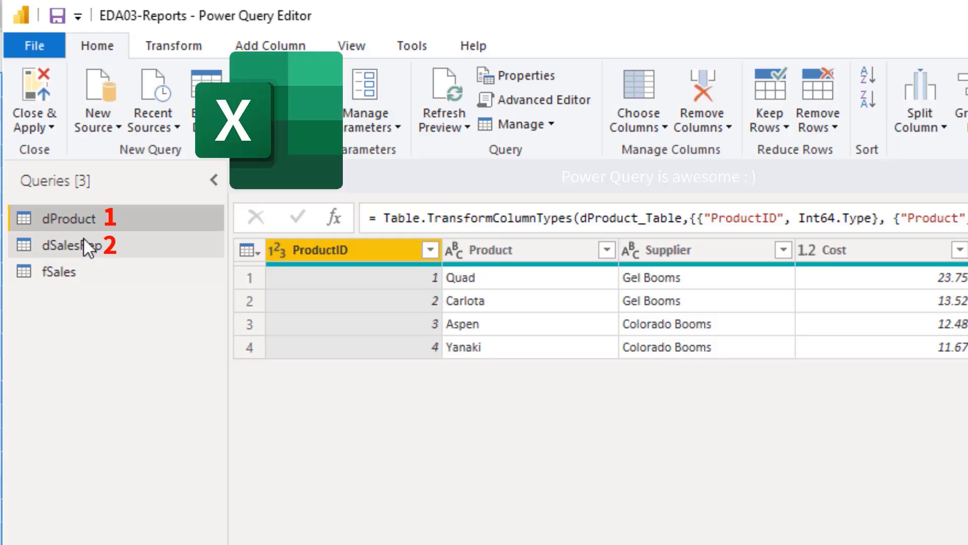
# Review the dSalesRep and fSales queries in the Power Query Editor, including the Added Custom step of fSales
pyautogui.click(83, 244)
pyautogui.click(68, 272)
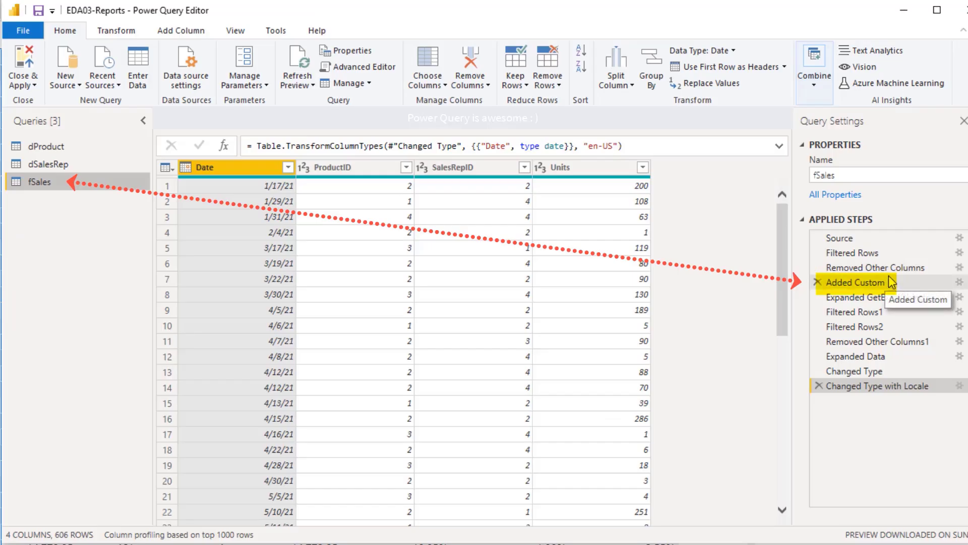
pyautogui.click(856, 282)
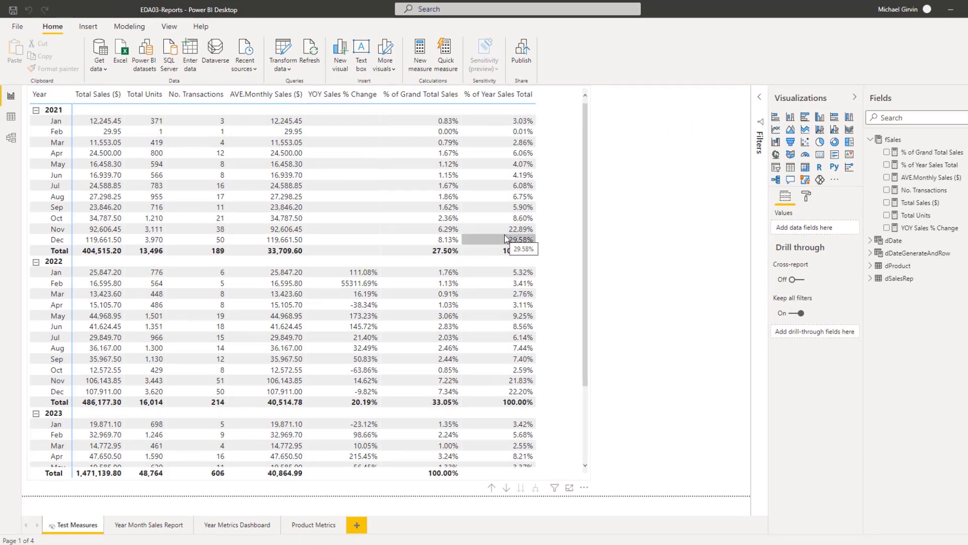
# View the Year Month Sales Report page, and cross-filter the Year Metrics Dashboard by the 2023 CA column and clear it
pyautogui.click(173, 525)
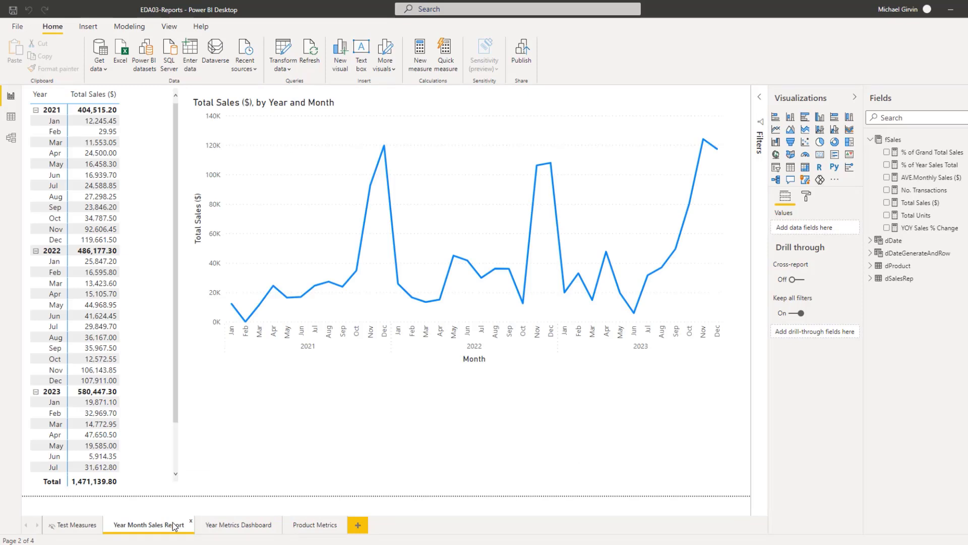
pyautogui.moveTo(522, 309)
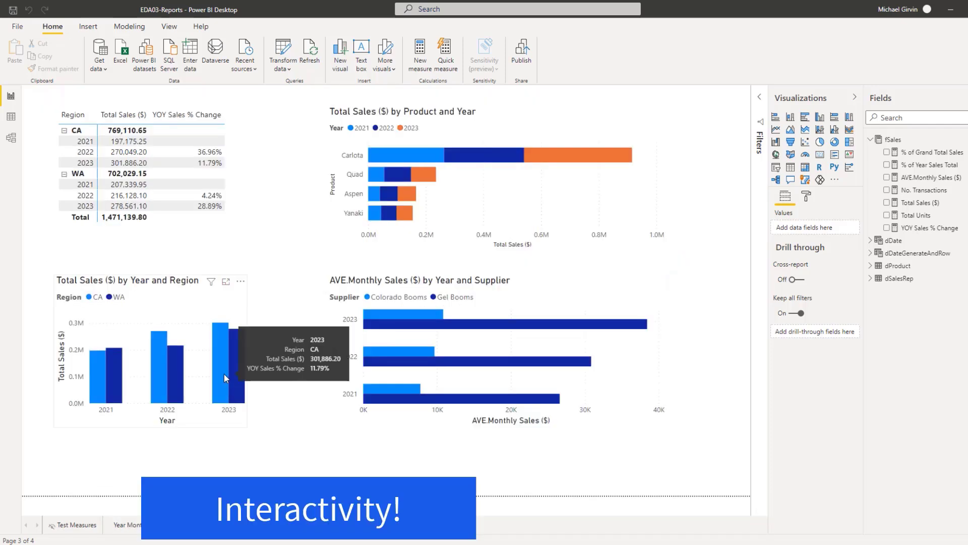
pyautogui.click(225, 378)
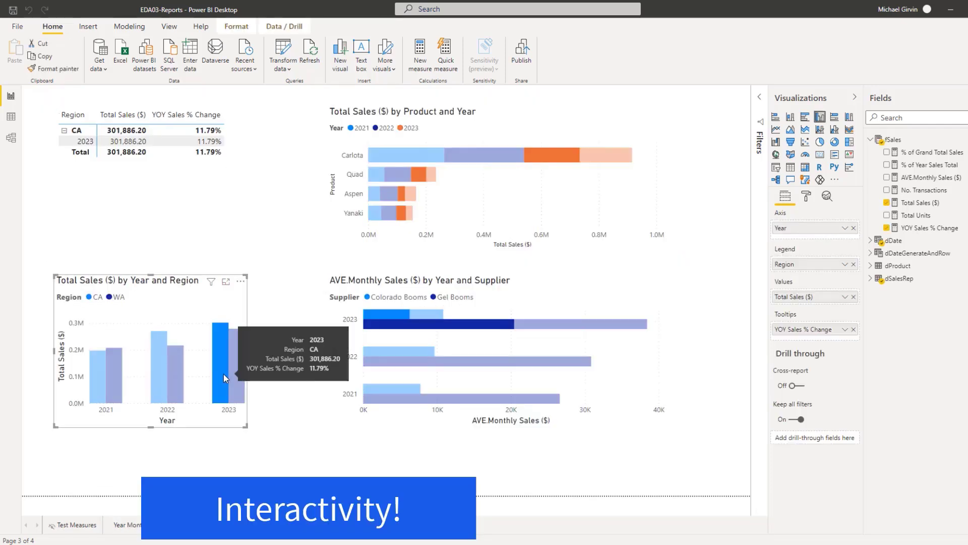
pyautogui.click(223, 374)
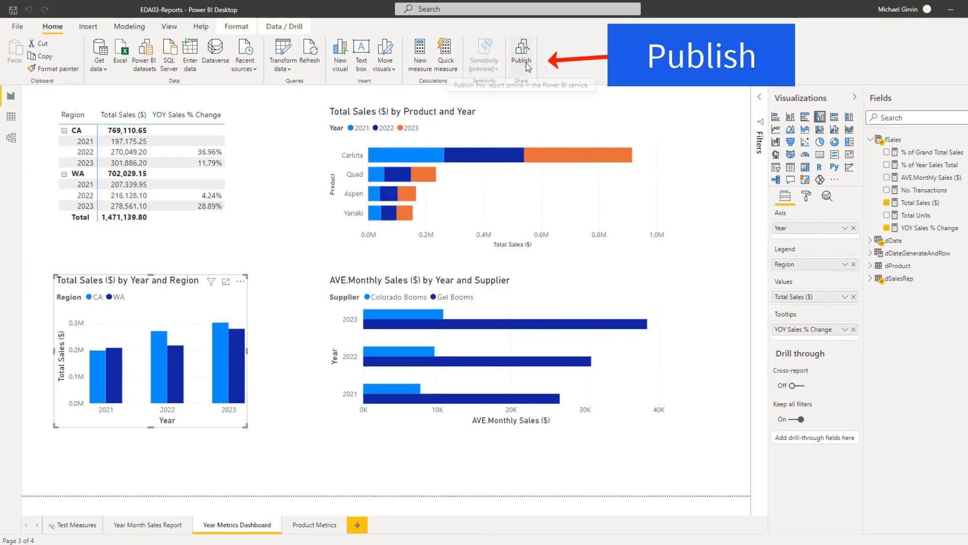